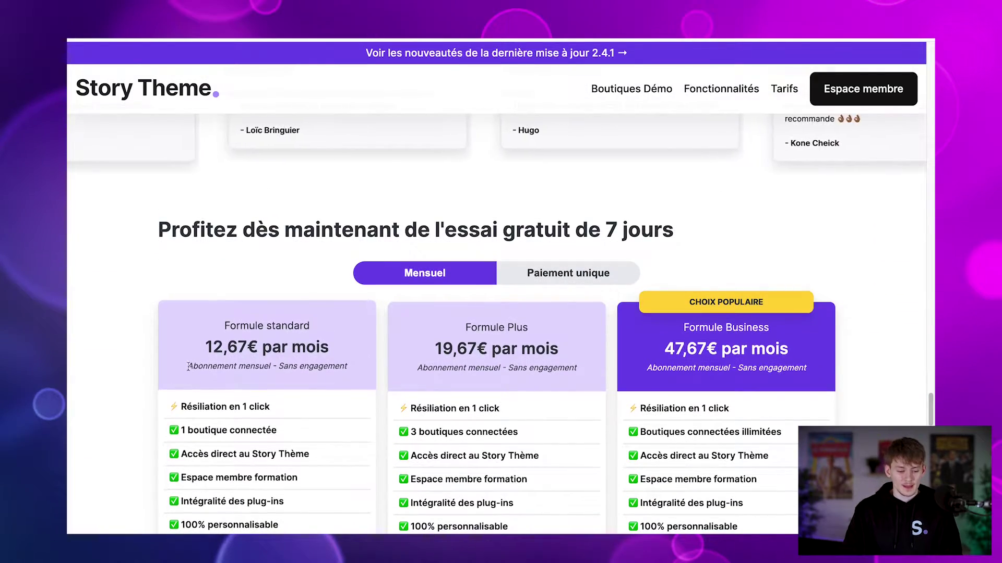
# Review the Story Theme monthly pricing plans and the features included in each formula
pyautogui.scroll(-1, 208, 276)
pyautogui.moveTo(206, 282); pyautogui.dragTo(277, 280)
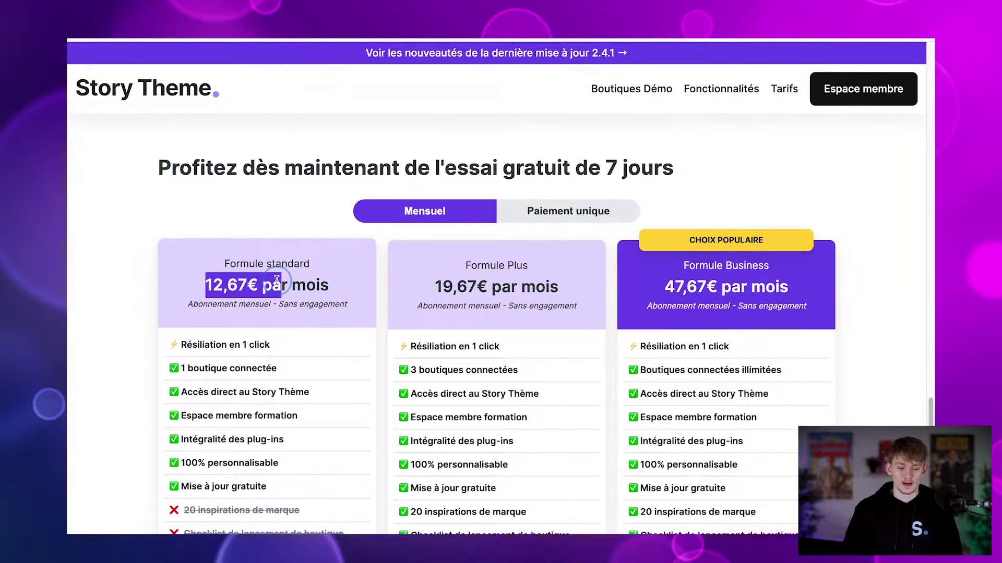
pyautogui.click(280, 281)
pyautogui.scroll(-1, 254, 311)
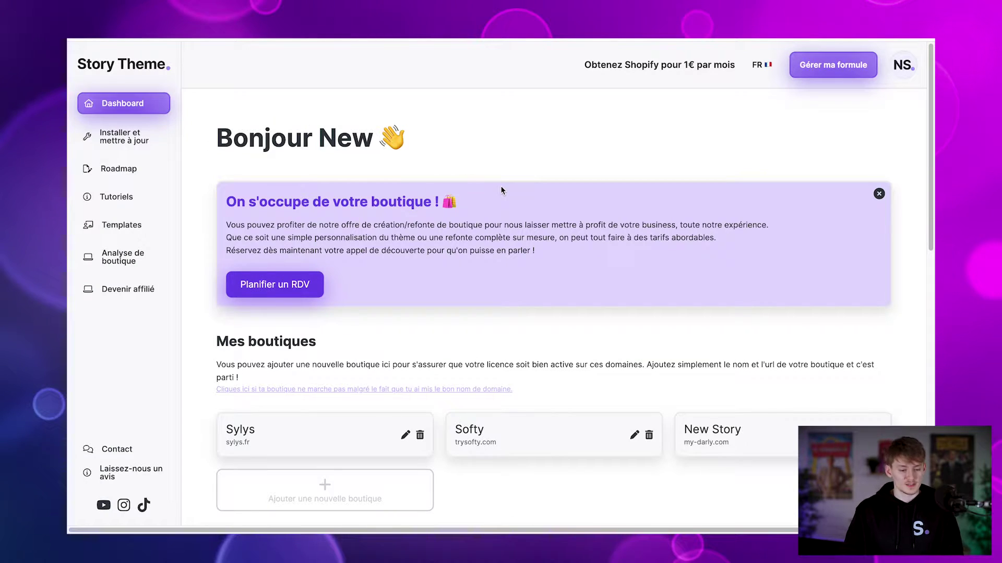
# Open the form for adding a new store in the member dashboard, and go to the theme installation and update page
pyautogui.scroll(-3, 488, 191)
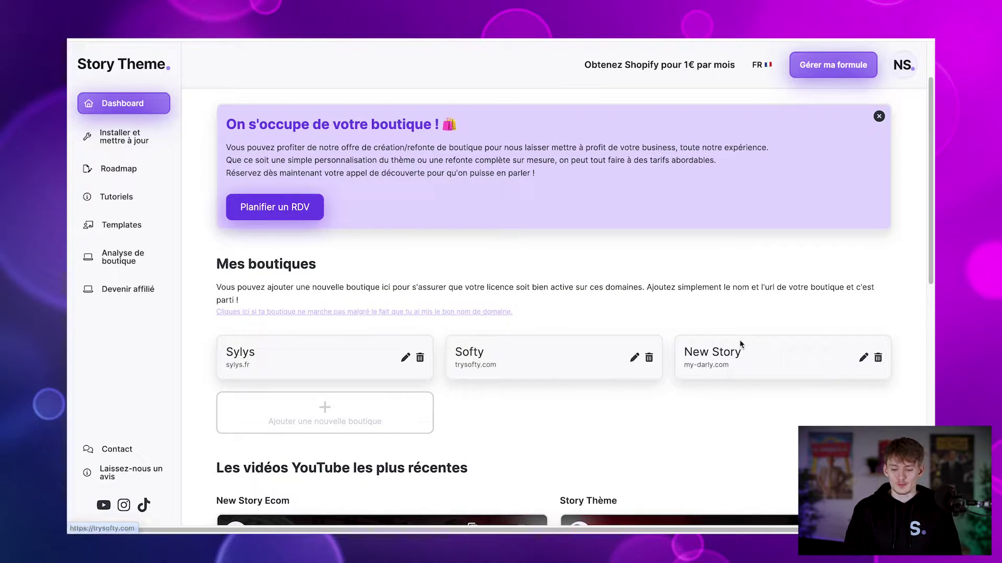
pyautogui.click(324, 420)
pyautogui.scroll(-4, 321, 425)
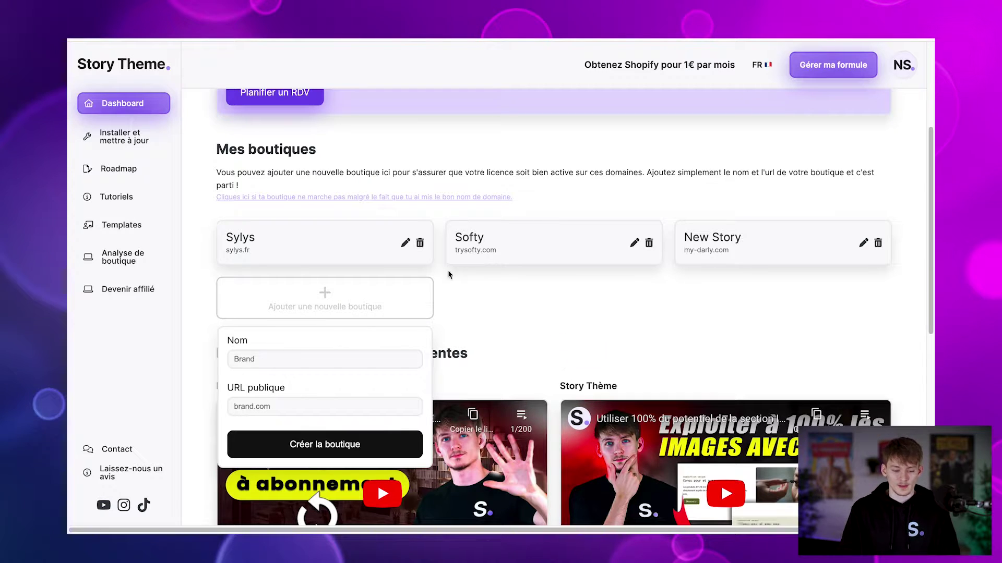
pyautogui.scroll(3, 399, 261)
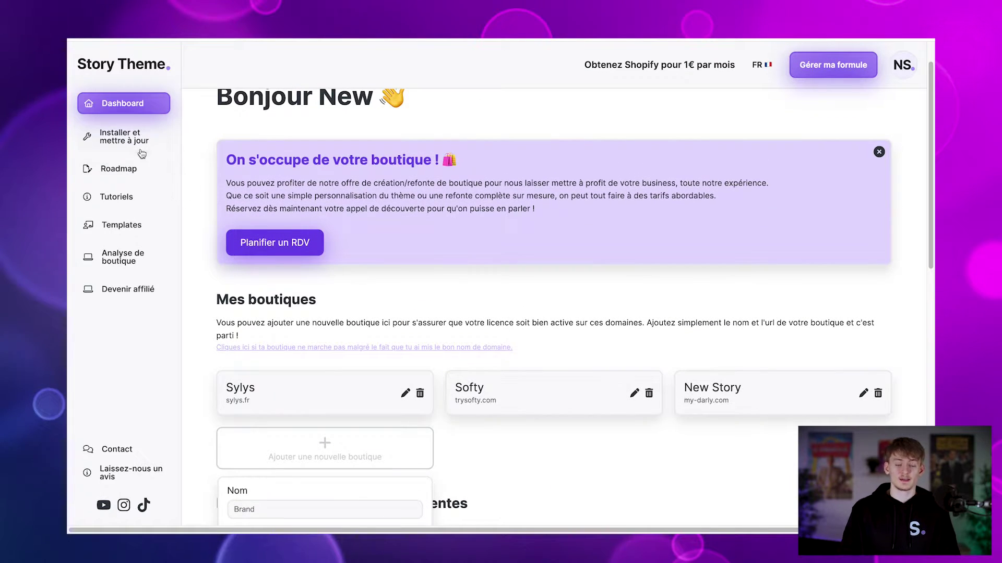
pyautogui.click(124, 137)
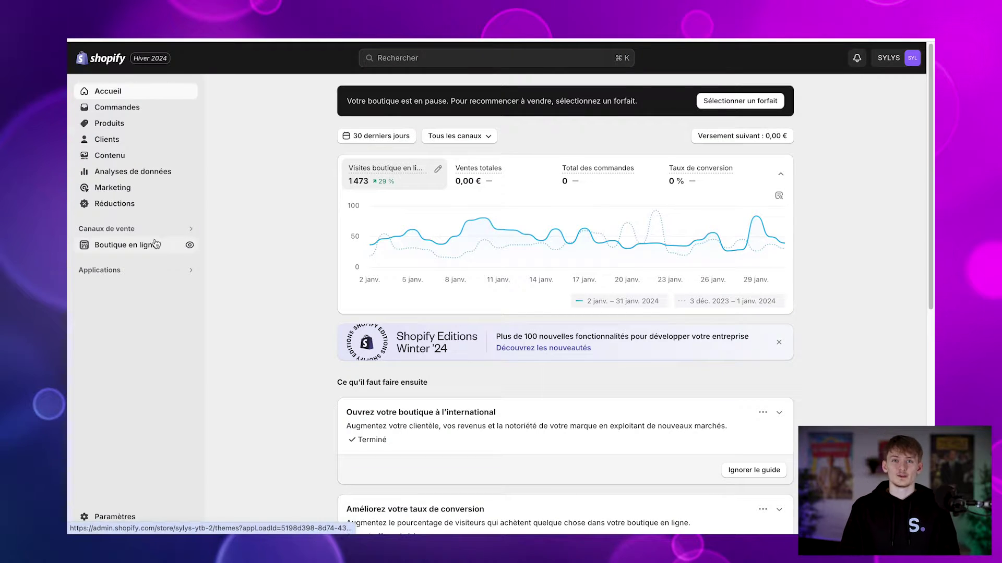
# Open the Shopify store's theme library and choose to add a theme from a compressed file
pyautogui.click(156, 244)
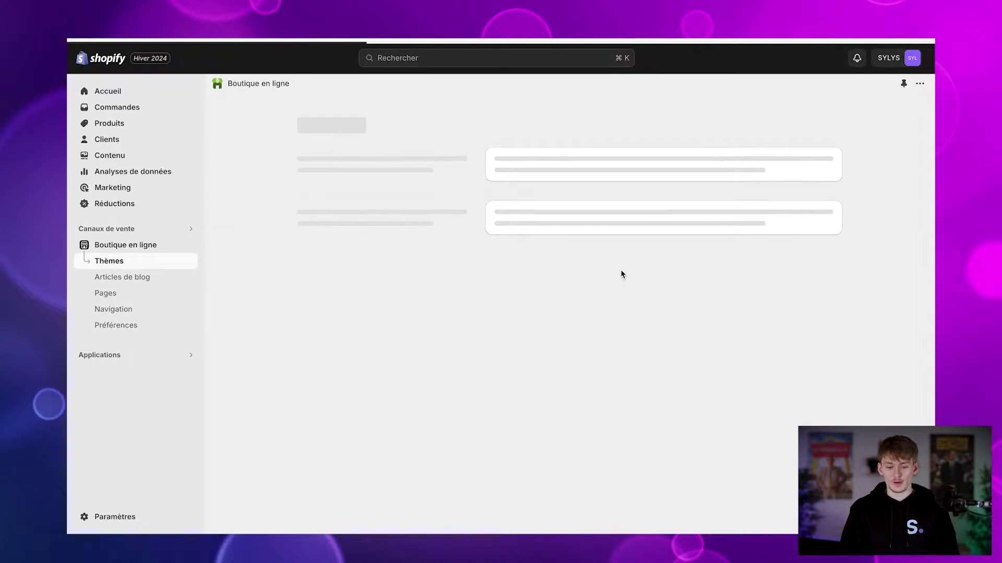
pyautogui.scroll(-4, 621, 275)
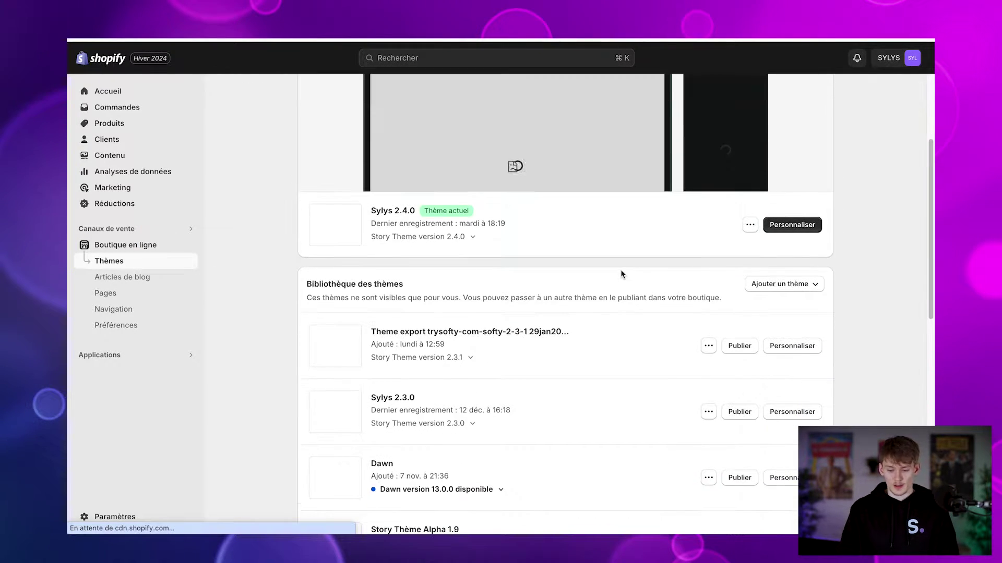
pyautogui.click(796, 262)
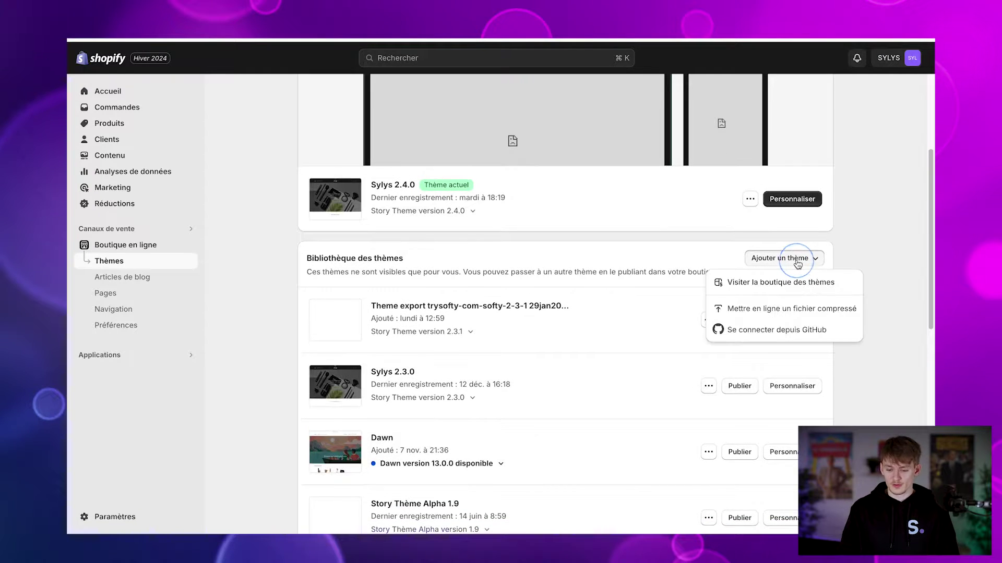
pyautogui.click(787, 309)
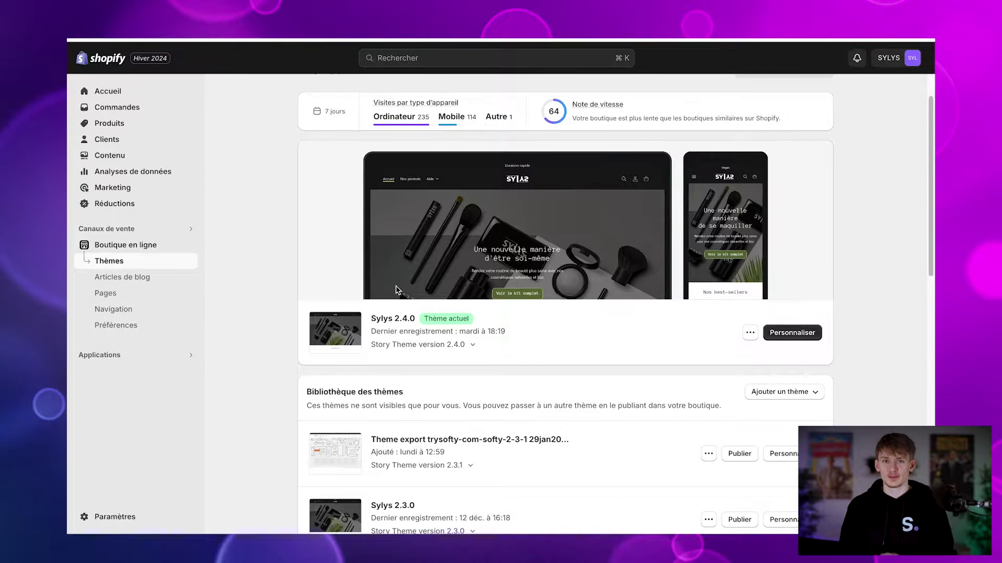
# Open the current theme Sylys 2.4.0 for customization and expand the General section of its theme settings
pyautogui.click(791, 332)
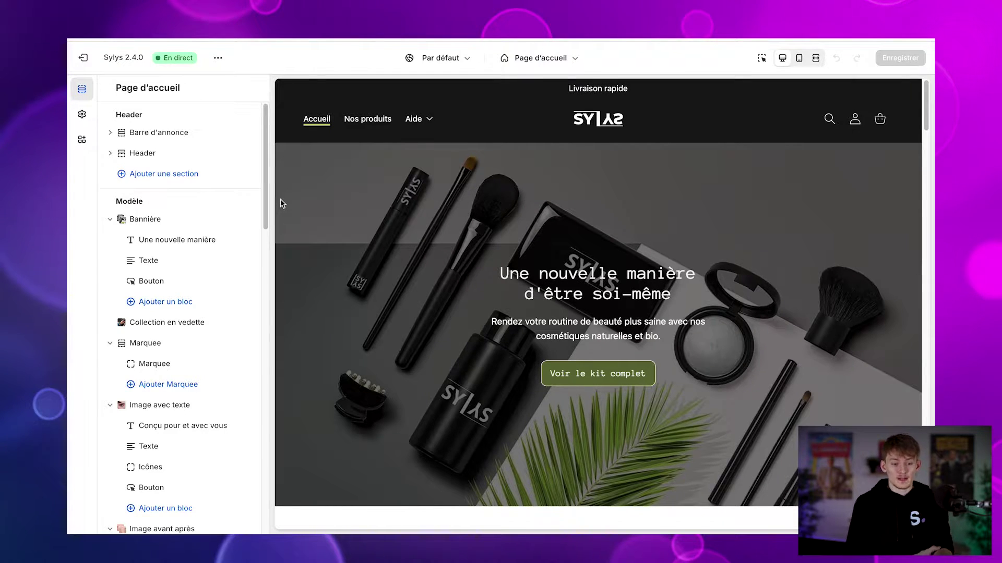
pyautogui.click(82, 113)
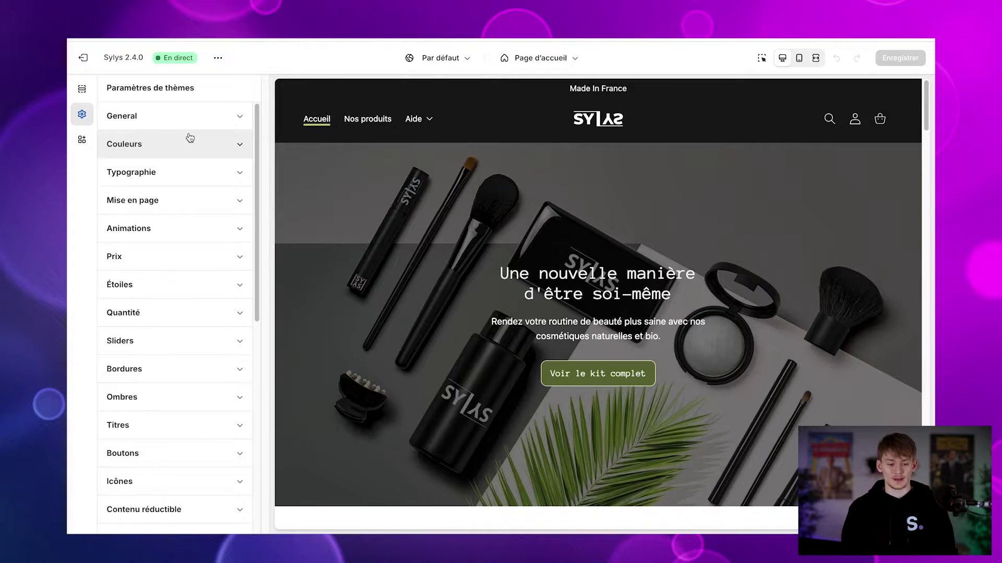
pyautogui.click(191, 116)
pyautogui.scroll(-1, 175, 218)
pyautogui.scroll(1, 175, 218)
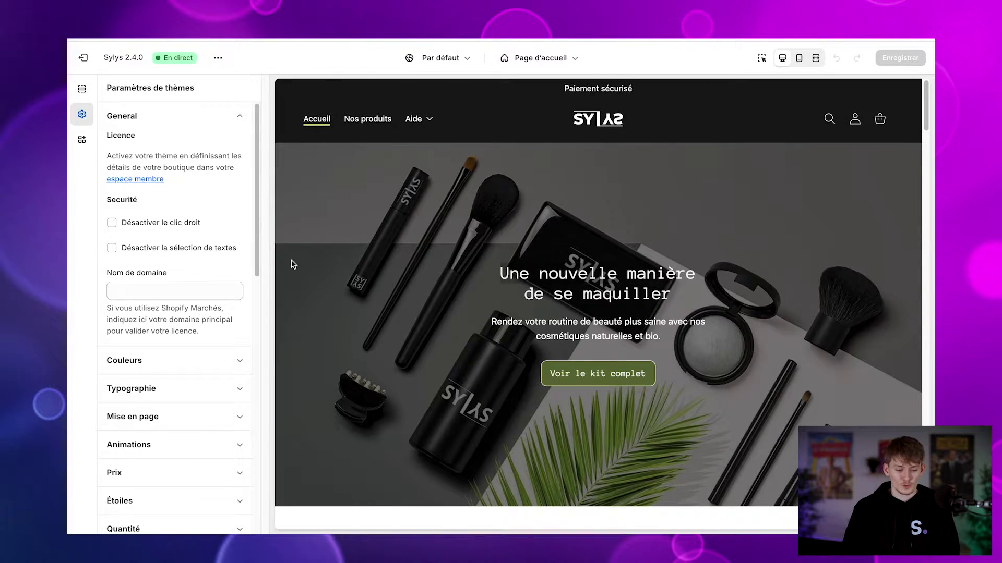
# Examine the colour schemes in the Couleurs theme settings, including the individual colours of Nuancier 1
pyautogui.click(236, 118)
pyautogui.click(231, 151)
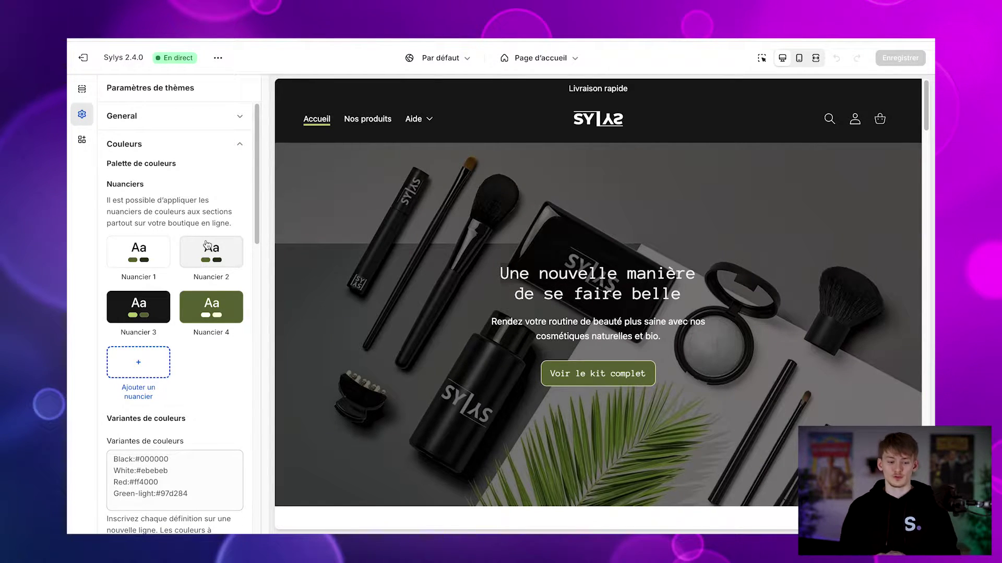
pyautogui.scroll(-1, 207, 244)
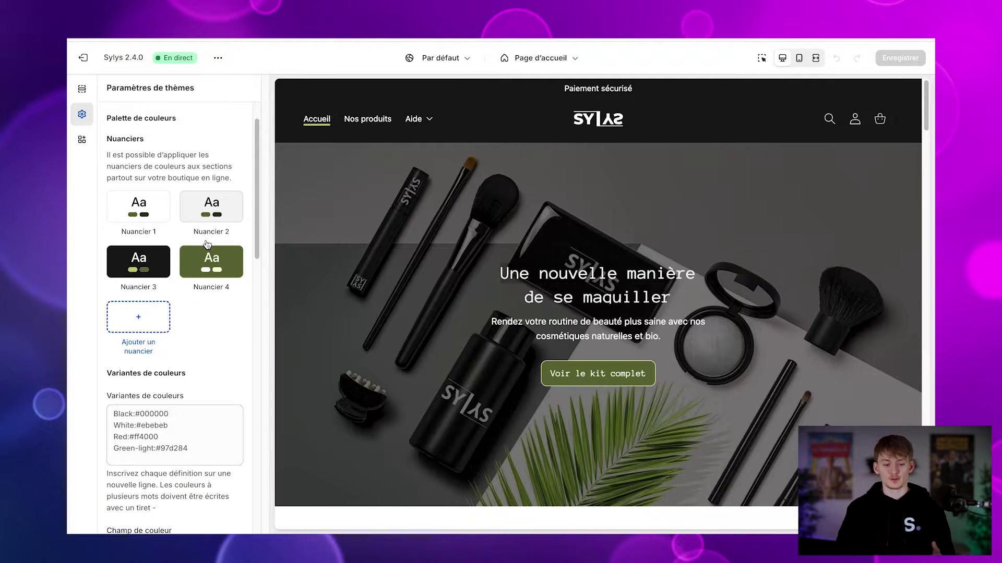
pyautogui.scroll(1, 207, 244)
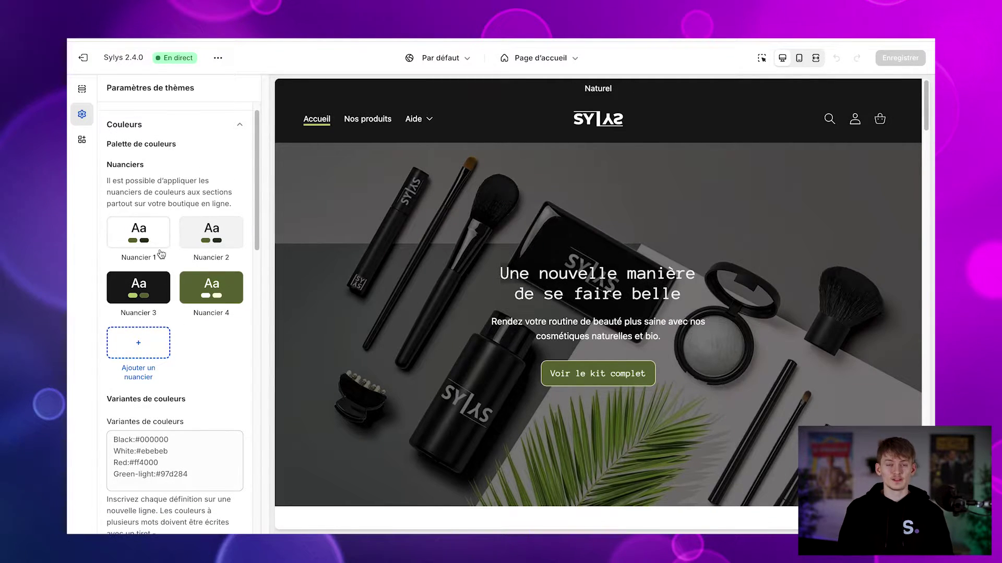
pyautogui.scroll(1, 159, 269)
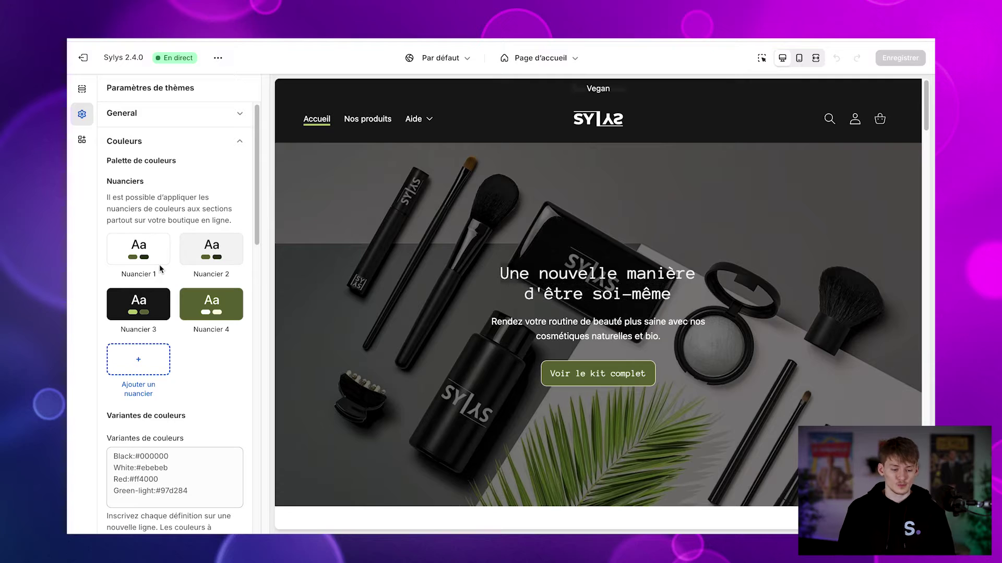
pyautogui.scroll(-1, 161, 272)
pyautogui.scroll(1, 152, 244)
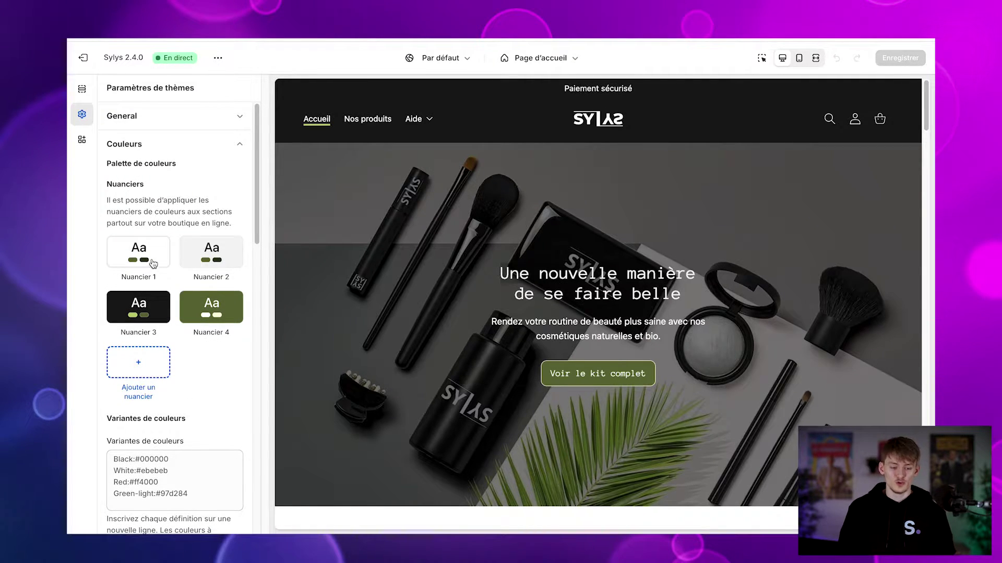
pyautogui.click(153, 262)
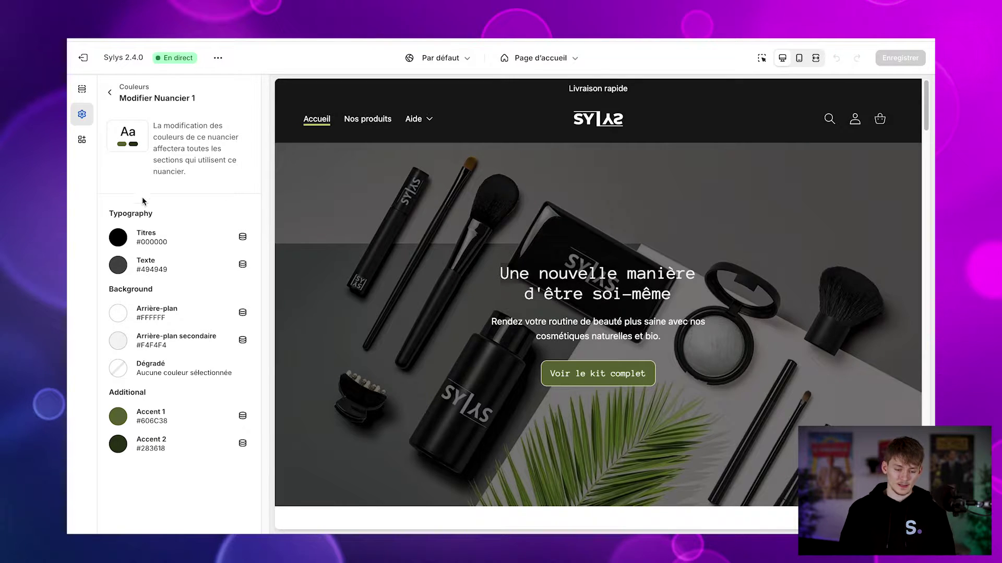
pyautogui.click(110, 92)
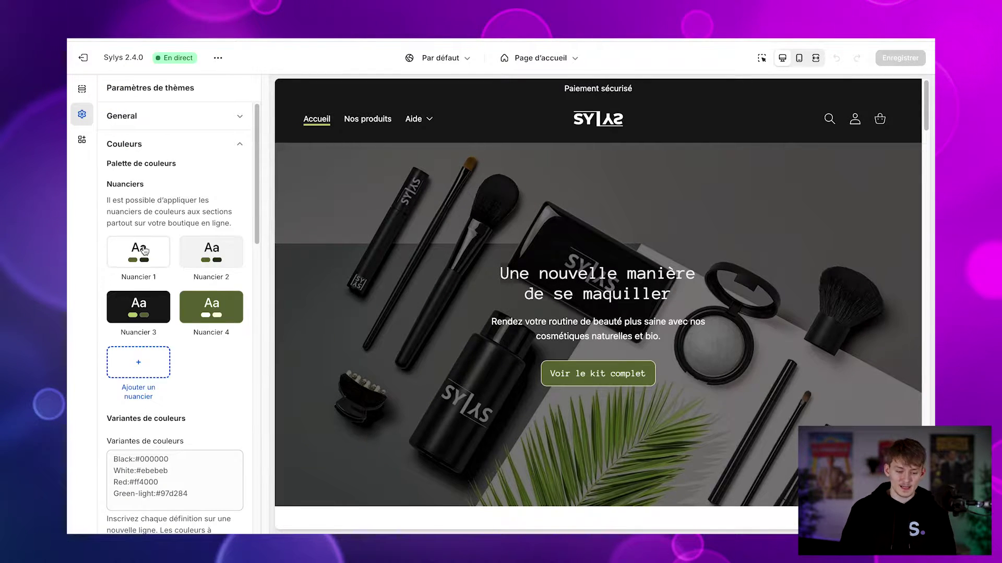
# Review the colour variant definitions and the colour field in the Couleurs settings
pyautogui.scroll(-1, 174, 335)
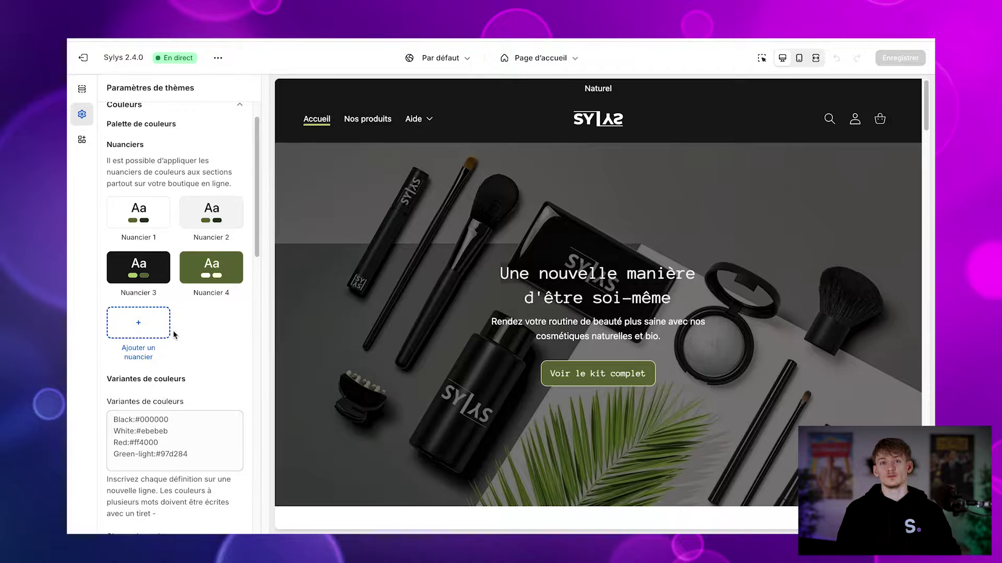
pyautogui.scroll(-3, 175, 334)
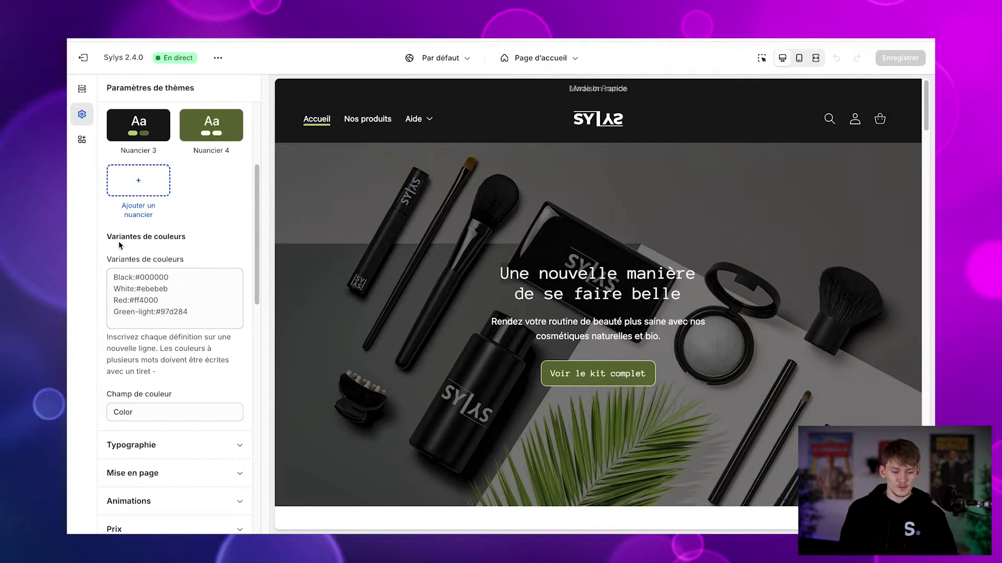
pyautogui.moveTo(107, 230); pyautogui.dragTo(196, 271)
pyautogui.click(207, 259)
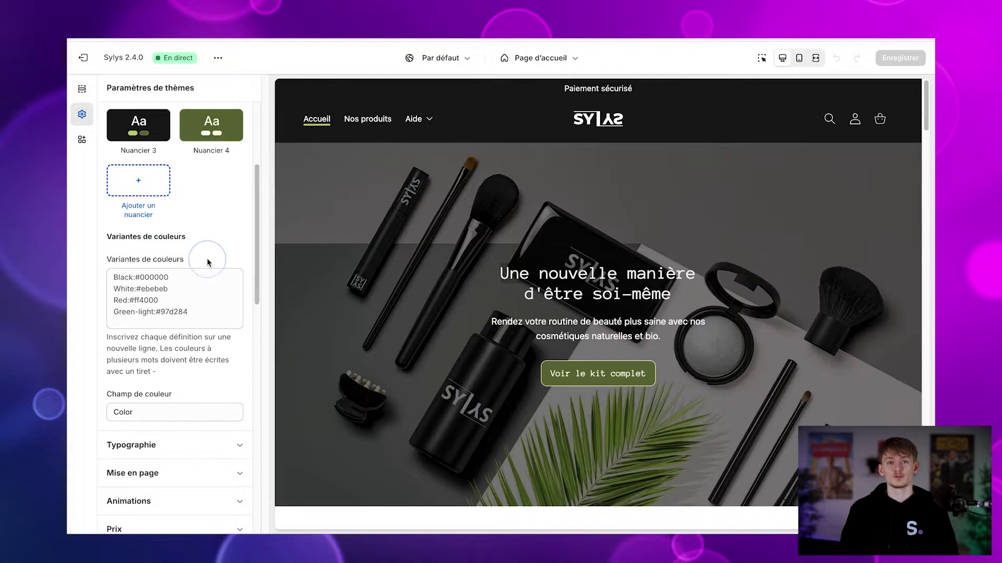
pyautogui.scroll(-2, 207, 262)
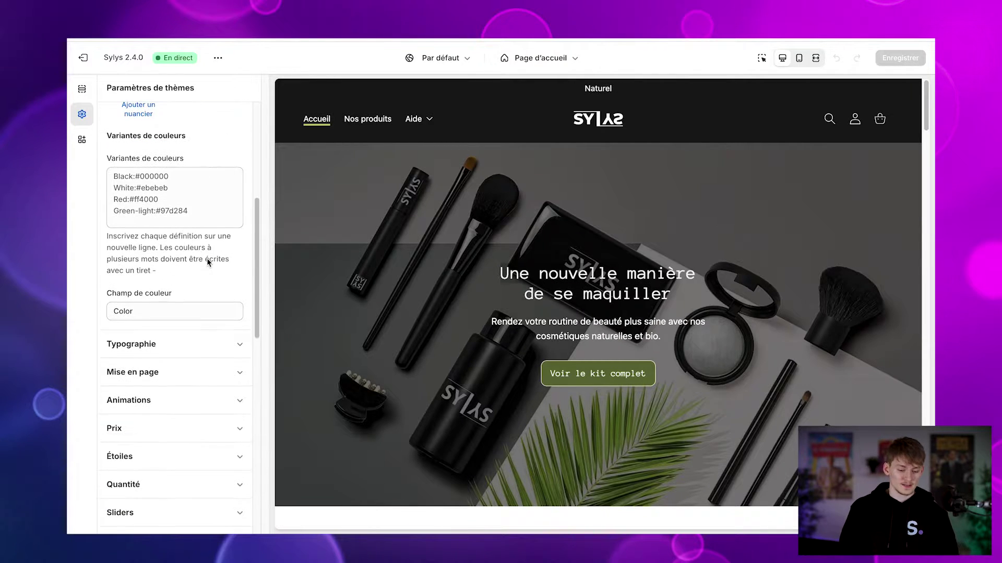
# Inspect the Typographie settings for the heading font, body font and font size
pyautogui.scroll(-1, 207, 268)
pyautogui.click(201, 294)
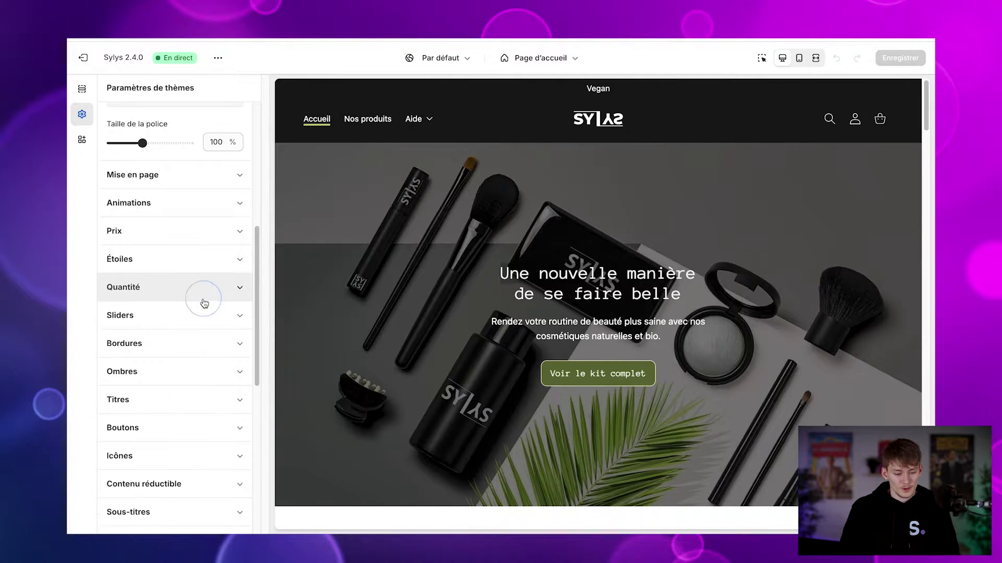
pyautogui.scroll(3, 198, 217)
pyautogui.scroll(3, 198, 217)
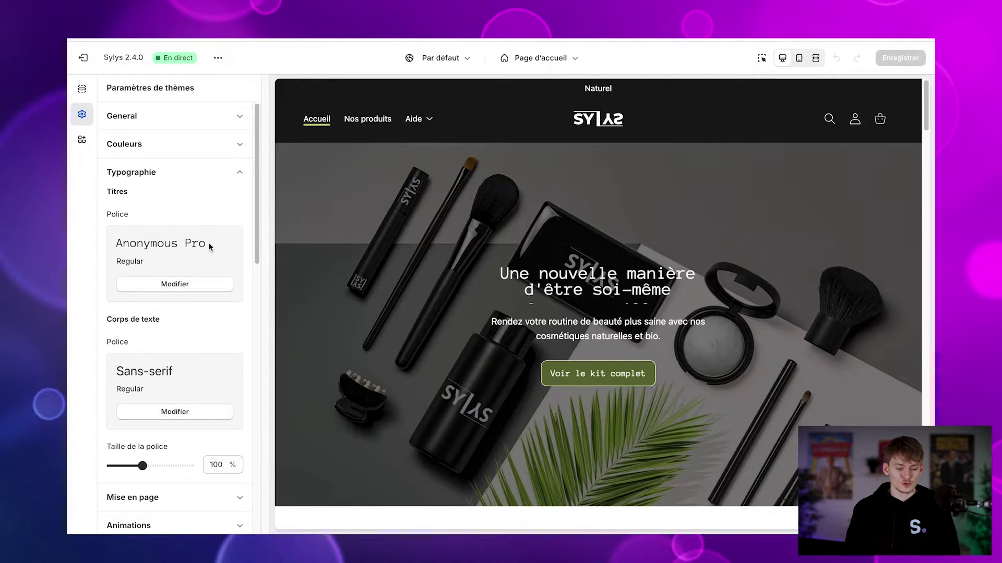
pyautogui.scroll(-1, 169, 320)
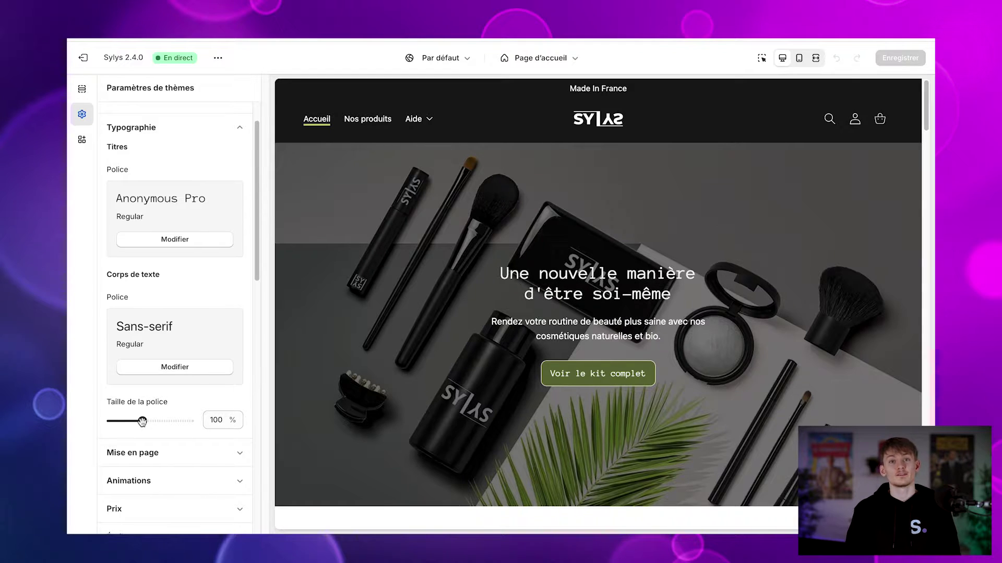
# Inspect the Mise en page settings for page width, maximum width and grid spacing
pyautogui.click(145, 452)
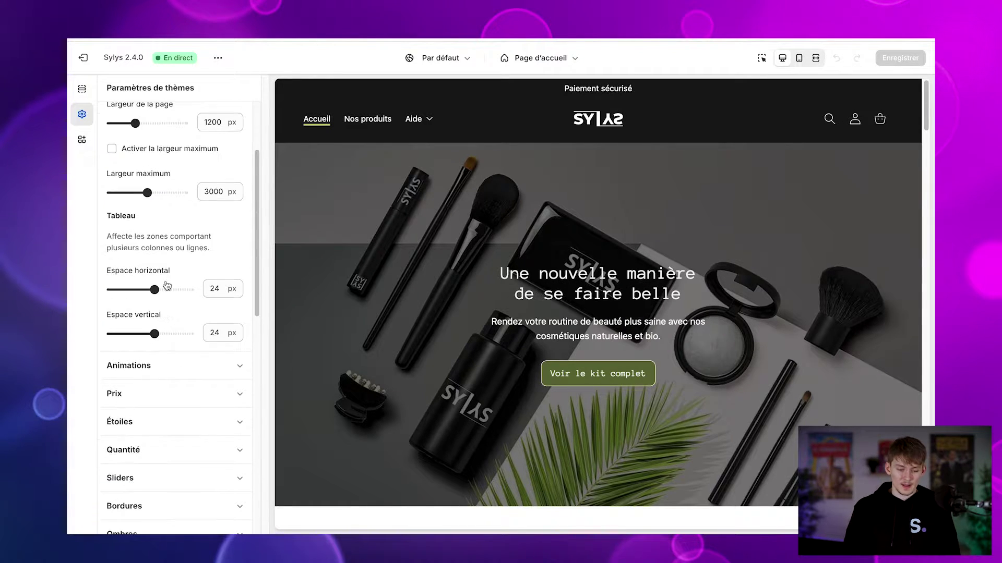
pyautogui.scroll(-2, 166, 285)
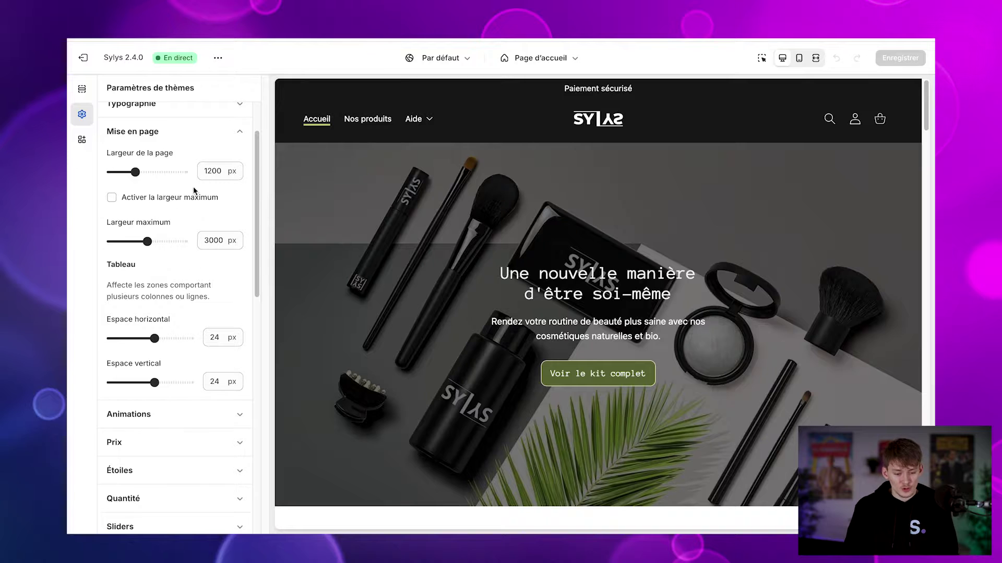
pyautogui.scroll(-1, 177, 269)
# Inspect the Animations settings for animations, page transitions and the loading image
pyautogui.click(234, 369)
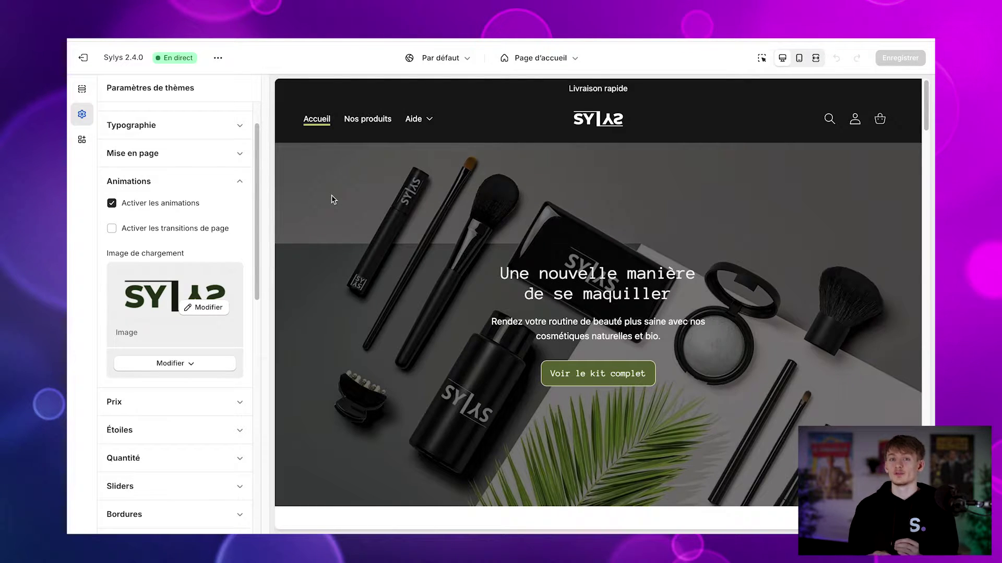
pyautogui.scroll(-1, 183, 193)
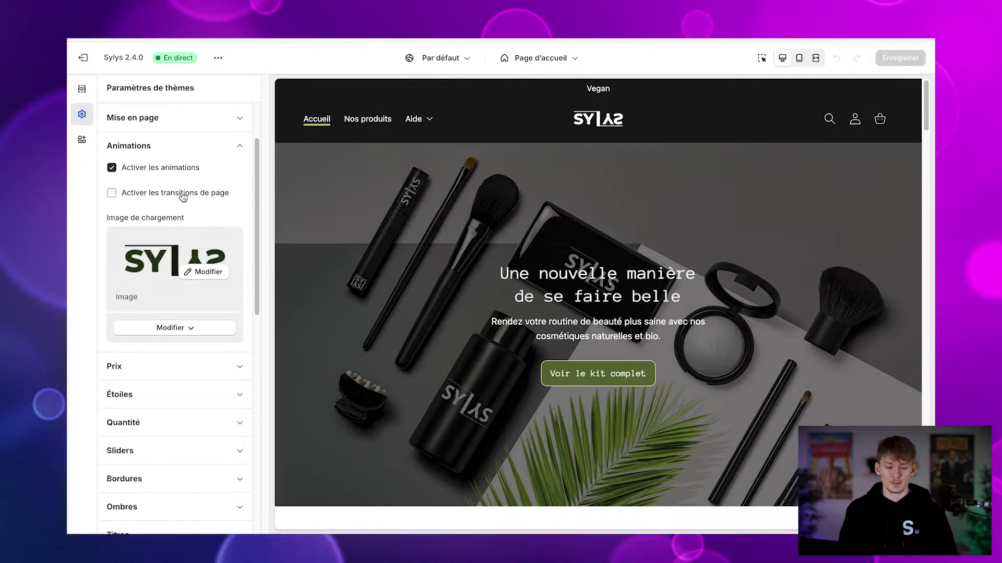
pyautogui.scroll(2, 183, 197)
# Inspect the Prix settings for the sale price colour and the currency code
pyautogui.click(183, 197)
pyautogui.click(176, 223)
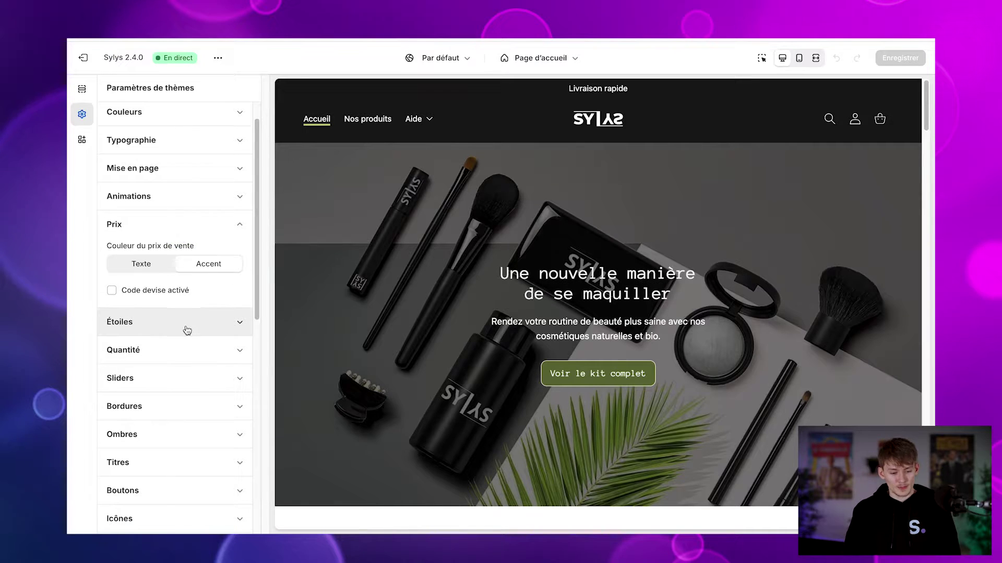
pyautogui.scroll(-1, 185, 329)
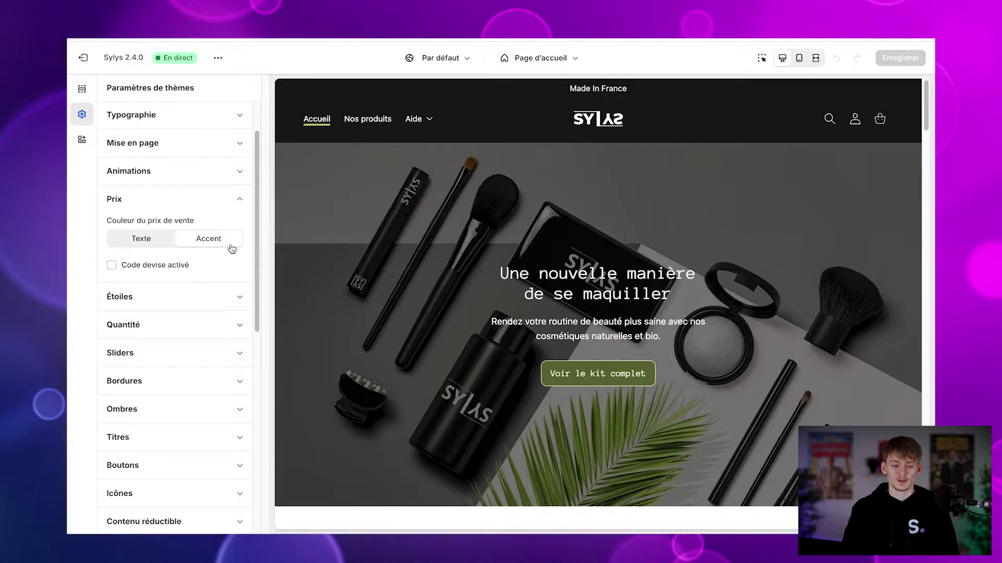
# Return to the Couleurs settings and open Nuancier 1 to check its accent colours
pyautogui.scroll(2, 157, 219)
pyautogui.click(197, 123)
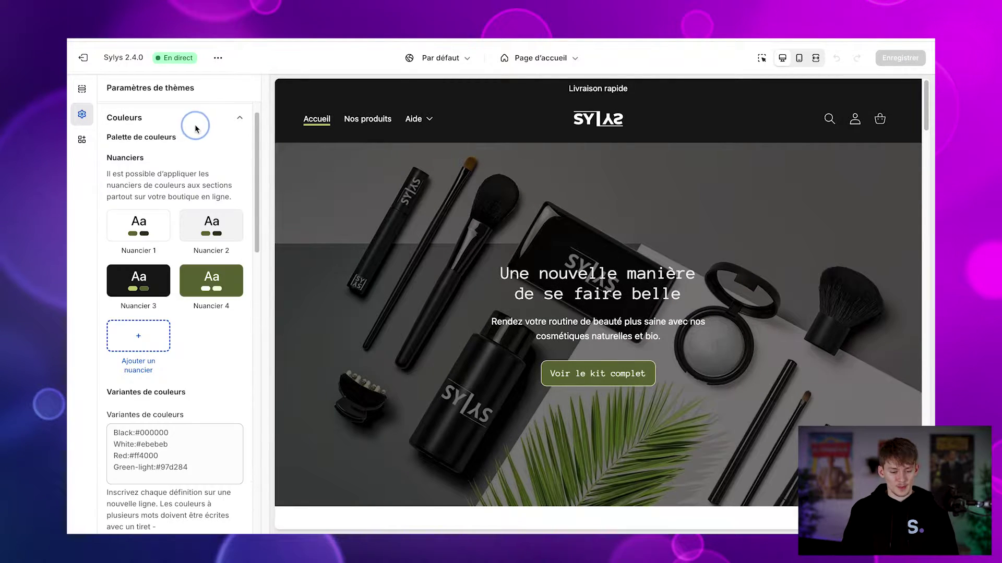
pyautogui.click(151, 245)
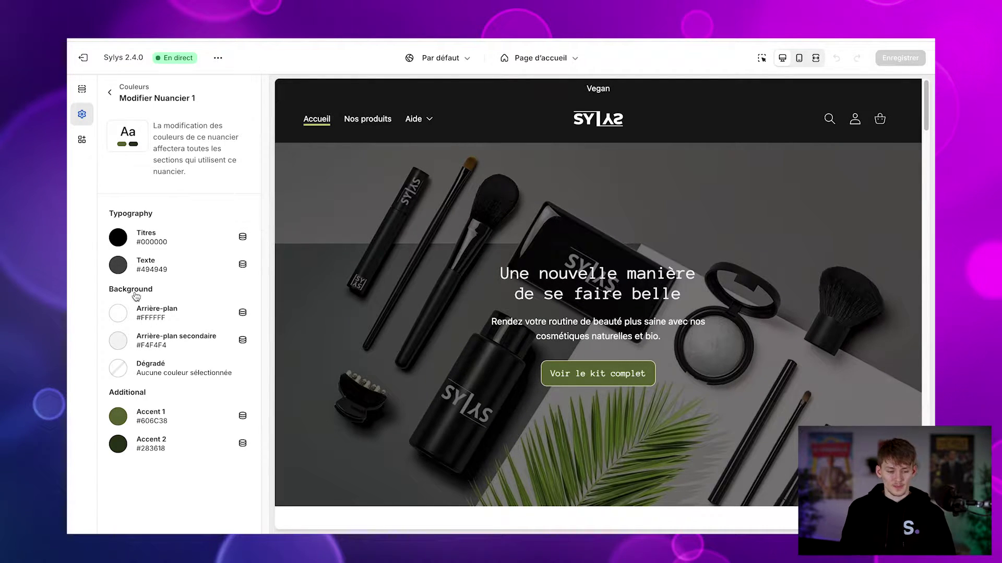
# Leave the Nuancier 1 editor, open the Étoiles settings and find the star rating in the home page's Kit complet section
pyautogui.click(109, 92)
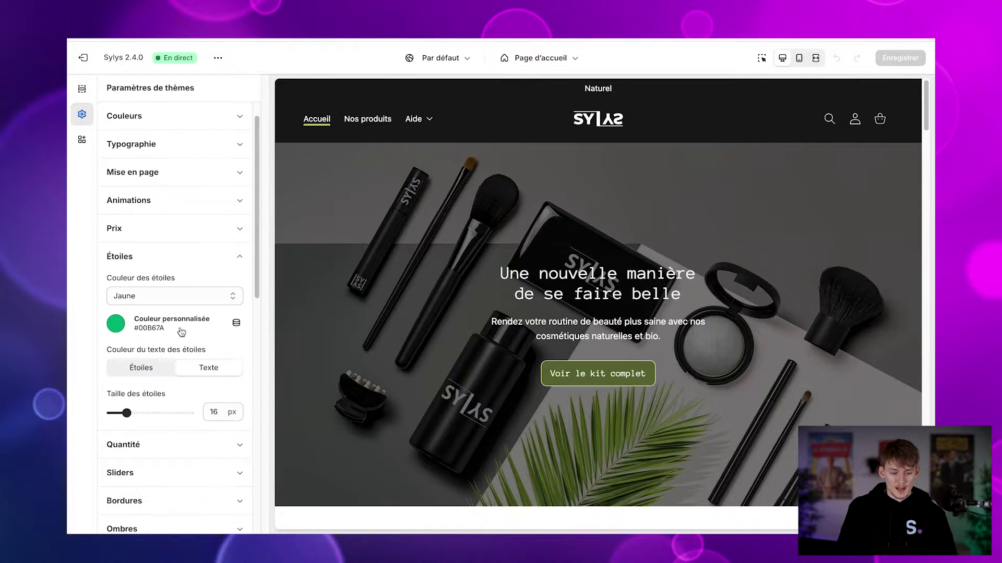
pyautogui.scroll(-3, 179, 331)
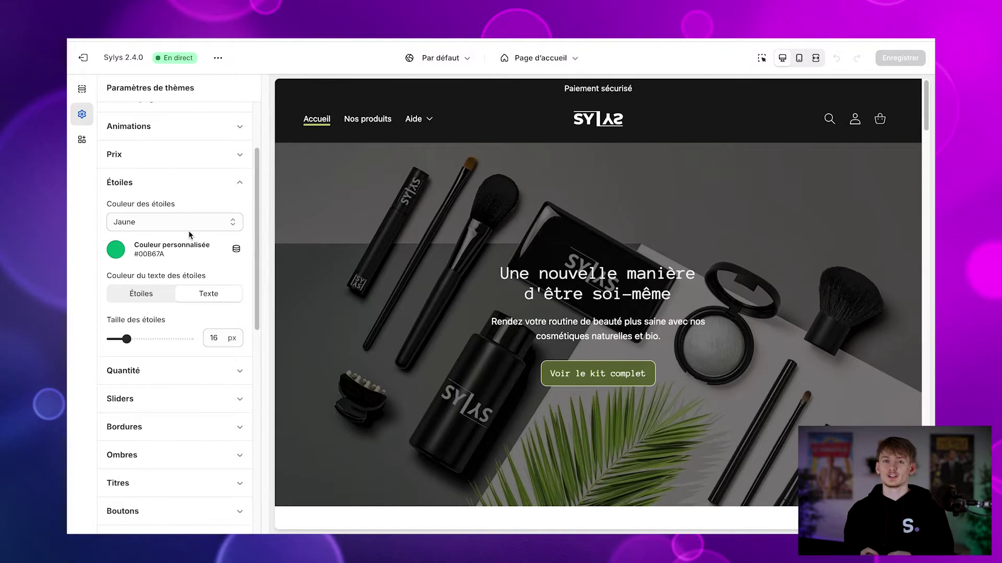
pyautogui.scroll(-10, 496, 197)
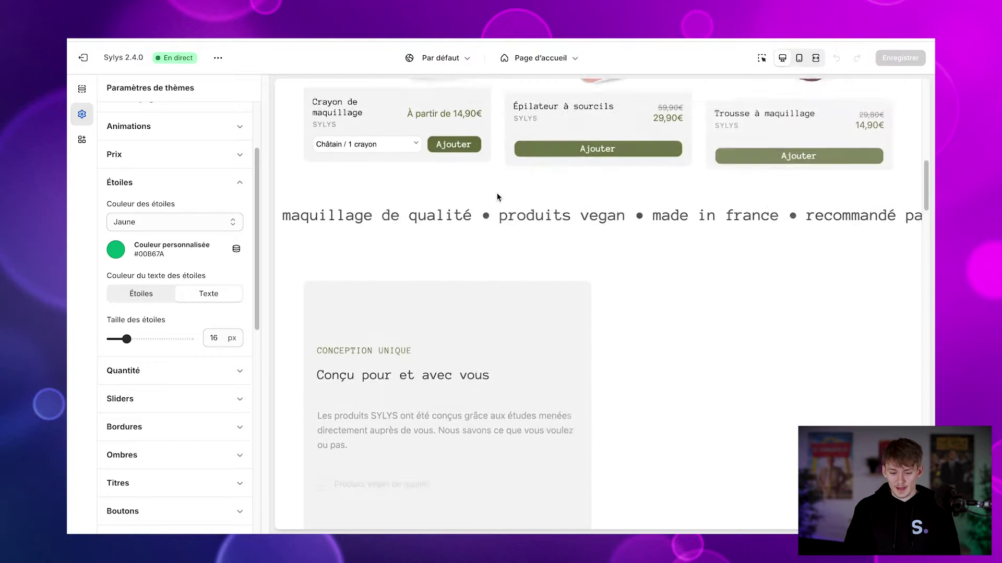
pyautogui.scroll(4, 497, 197)
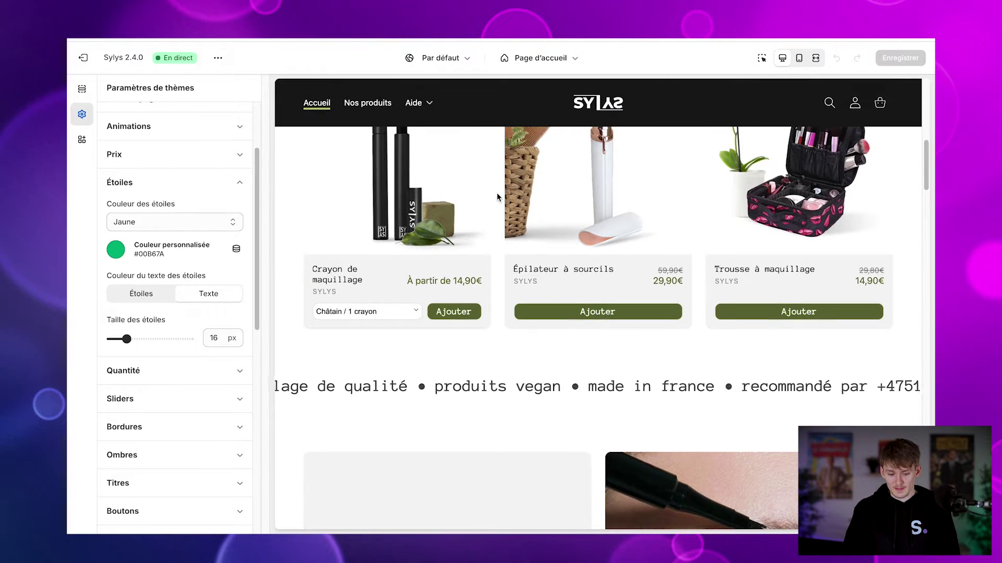
pyautogui.scroll(-10, 496, 192)
pyautogui.scroll(-8, 497, 286)
pyautogui.scroll(5, 495, 290)
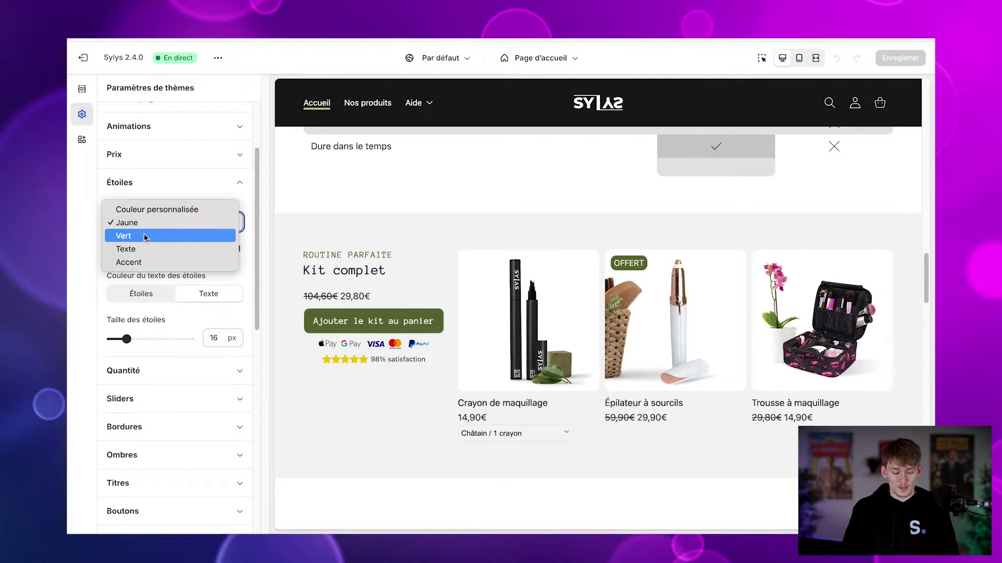
# Try the Vert star colour on the Kit complet section's rating and restore Jaune
pyautogui.click(136, 236)
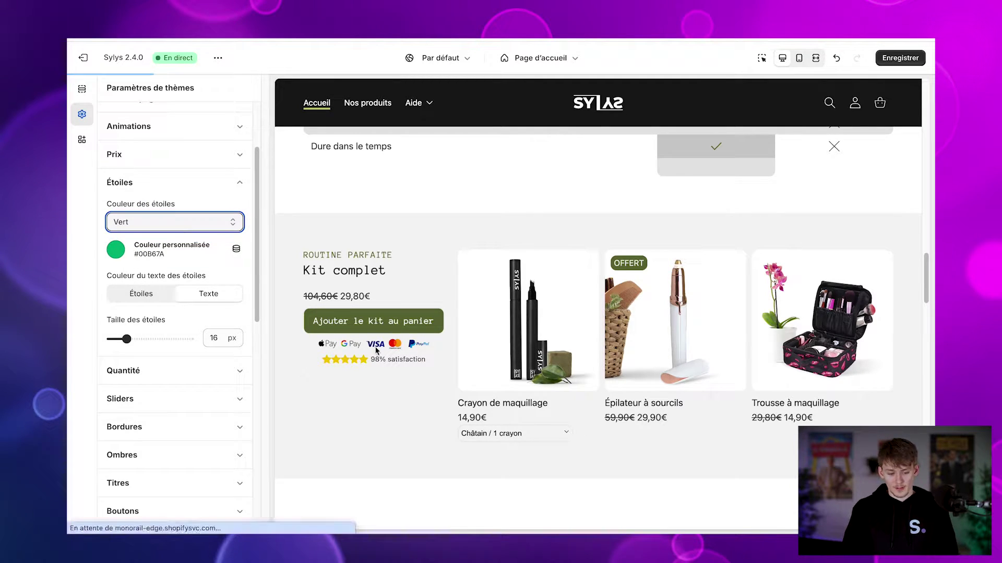
pyautogui.click(493, 328)
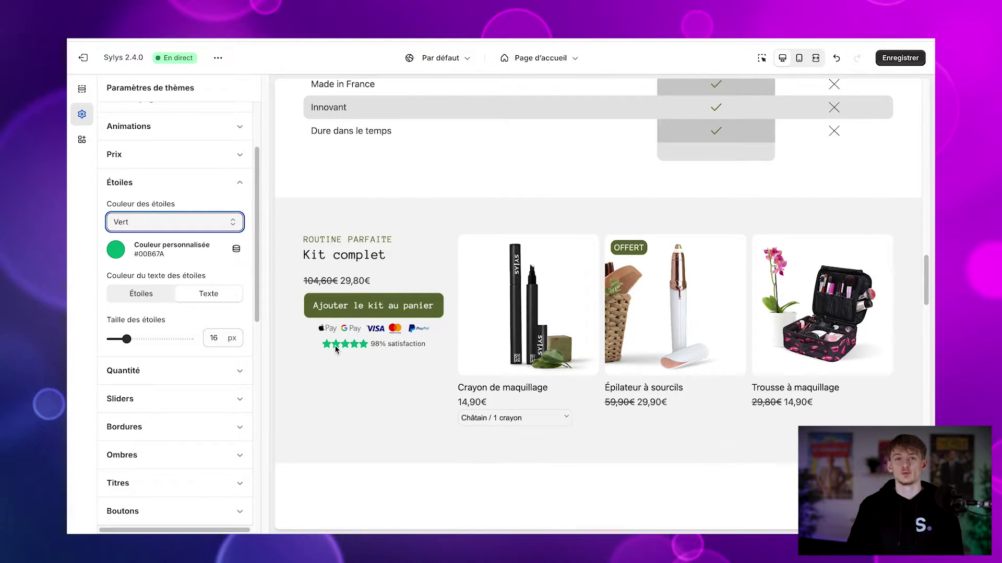
pyautogui.click(176, 222)
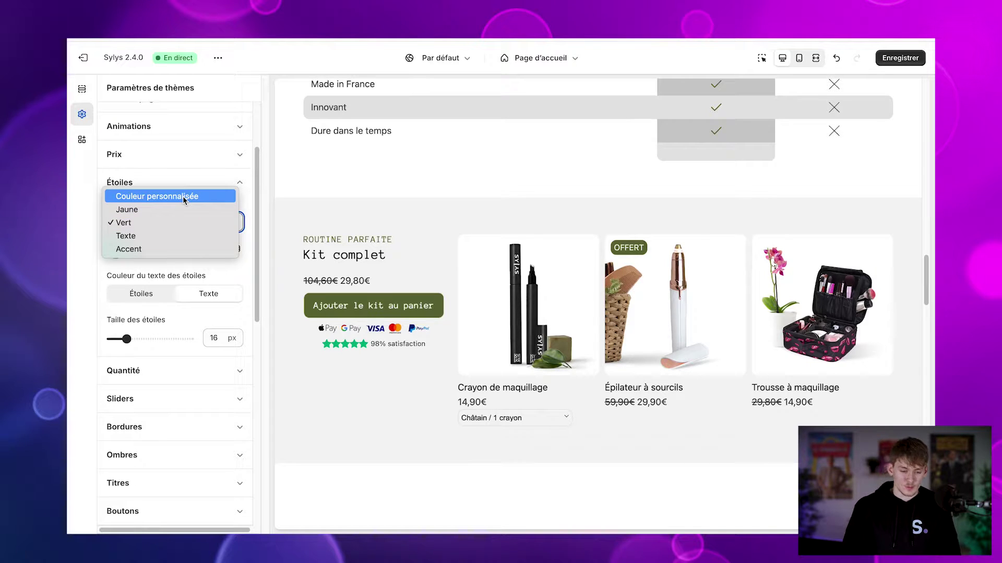
pyautogui.click(188, 172)
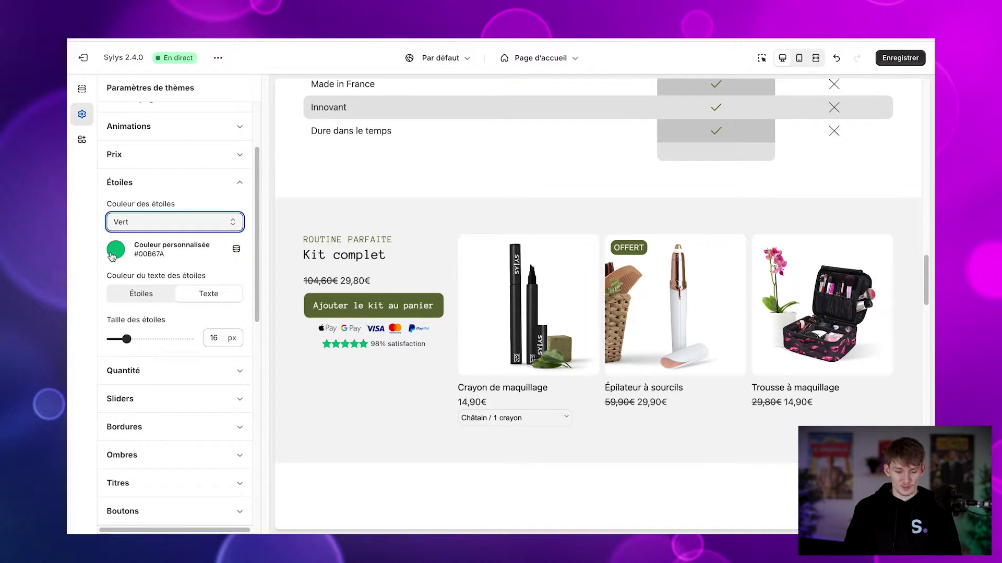
pyautogui.click(151, 224)
pyautogui.click(157, 206)
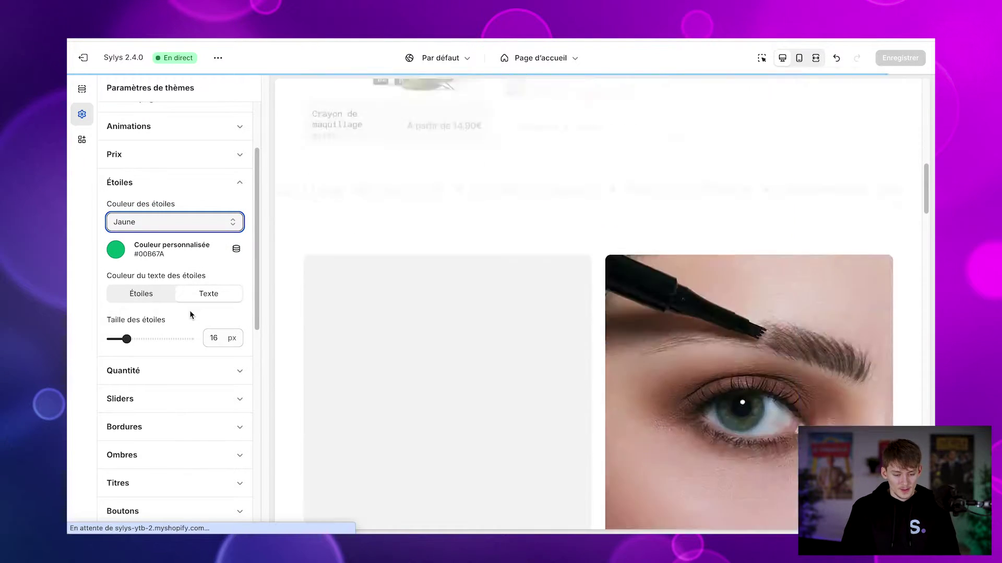
# Check the star text colour and star size options, and close the Étoiles settings
pyautogui.scroll(-1, 186, 287)
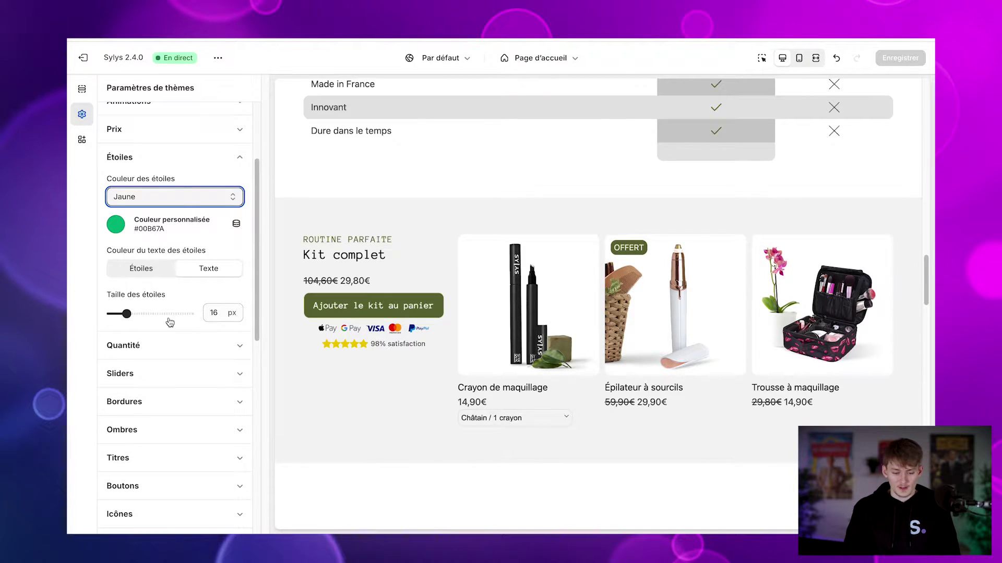
pyautogui.scroll(1, 170, 322)
pyautogui.click(174, 354)
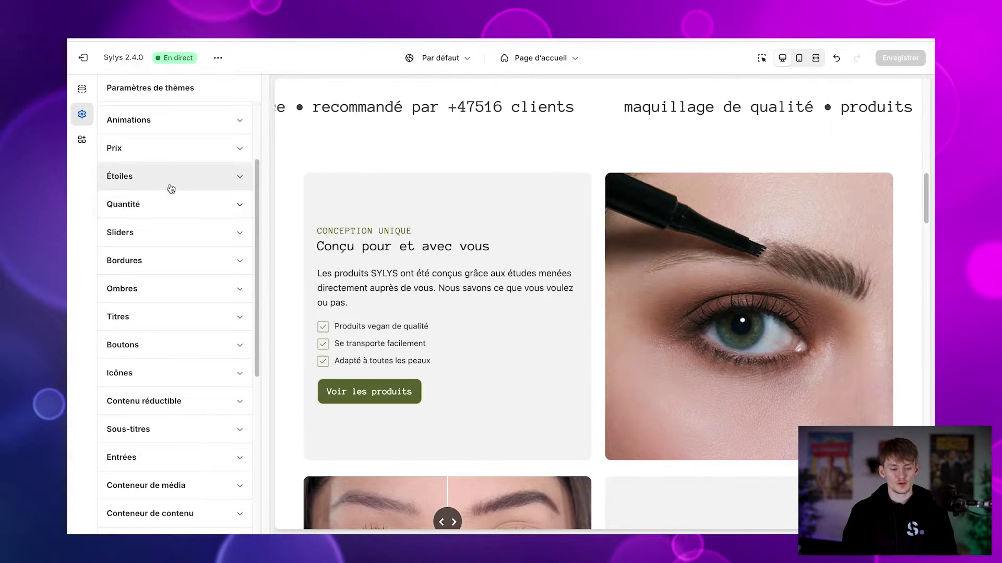
# Open the Sliders settings and advance the customer reviews slider in the home page preview to examine its scrollbar
pyautogui.click(198, 229)
pyautogui.scroll(-3, 197, 291)
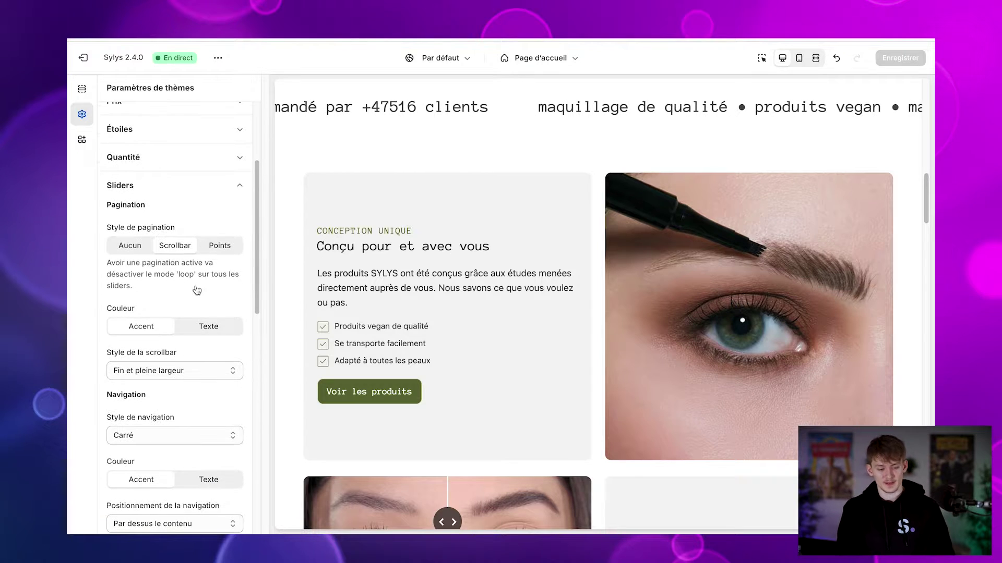
pyautogui.scroll(-20, 440, 278)
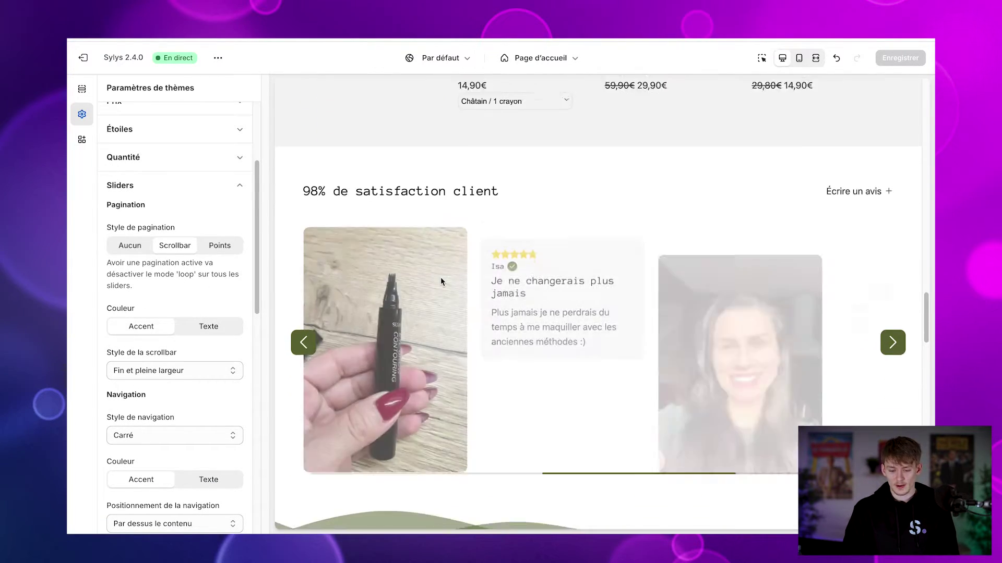
pyautogui.scroll(-3, 440, 277)
pyautogui.scroll(1, 562, 253)
pyautogui.click(562, 275)
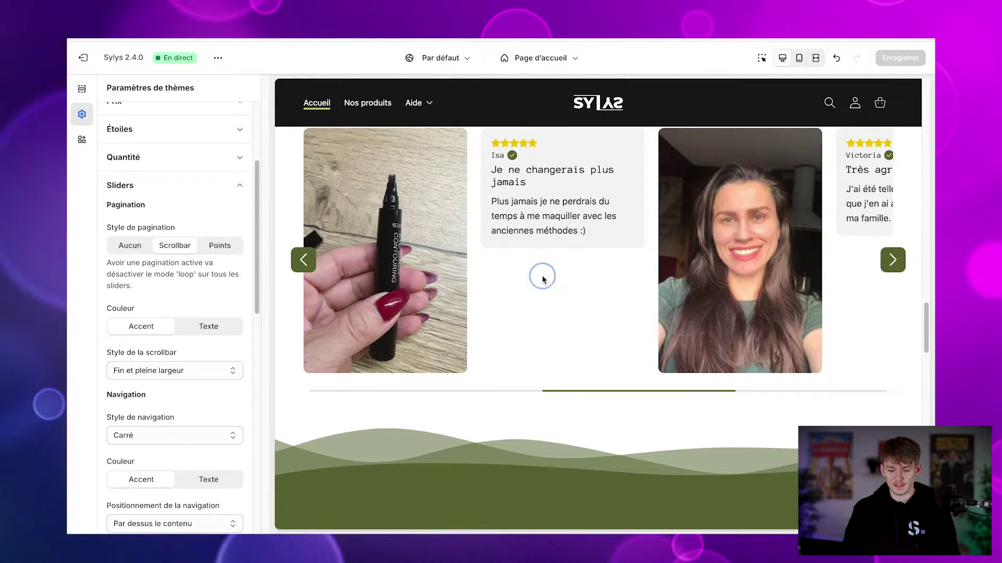
pyautogui.click(904, 257)
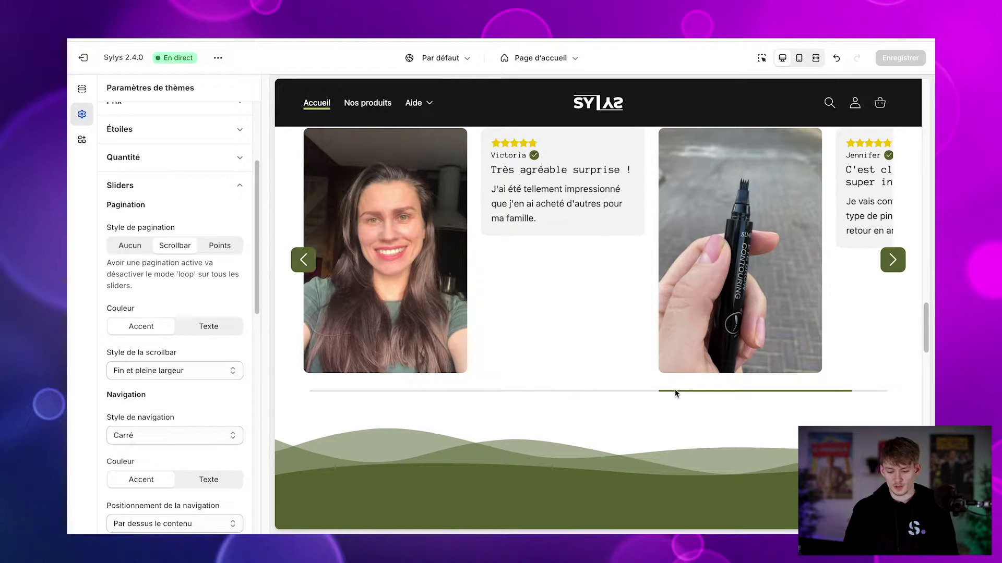
# Try the Points pagination style on the reviews slider and restore Scrollbar
pyautogui.click(219, 246)
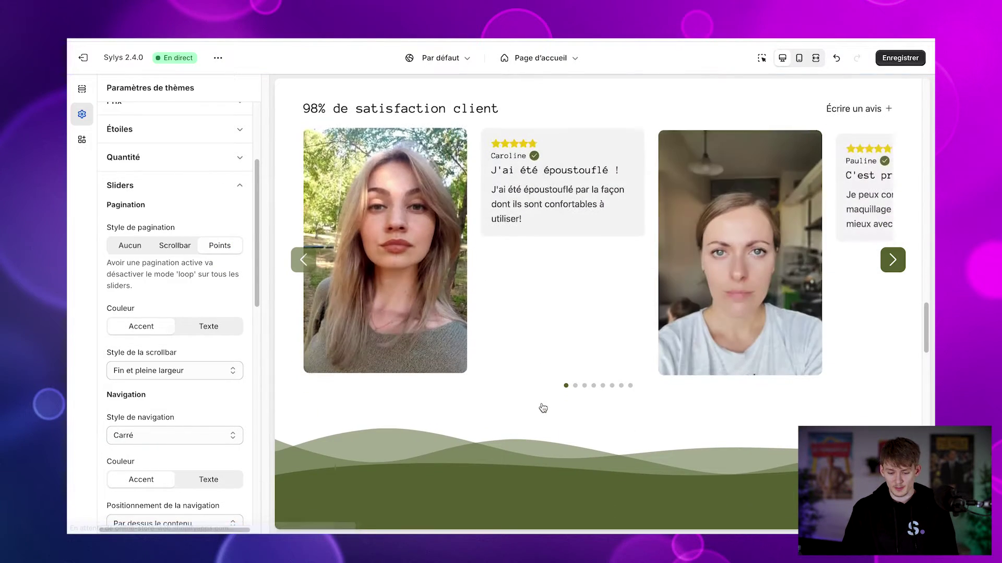
pyautogui.click(168, 246)
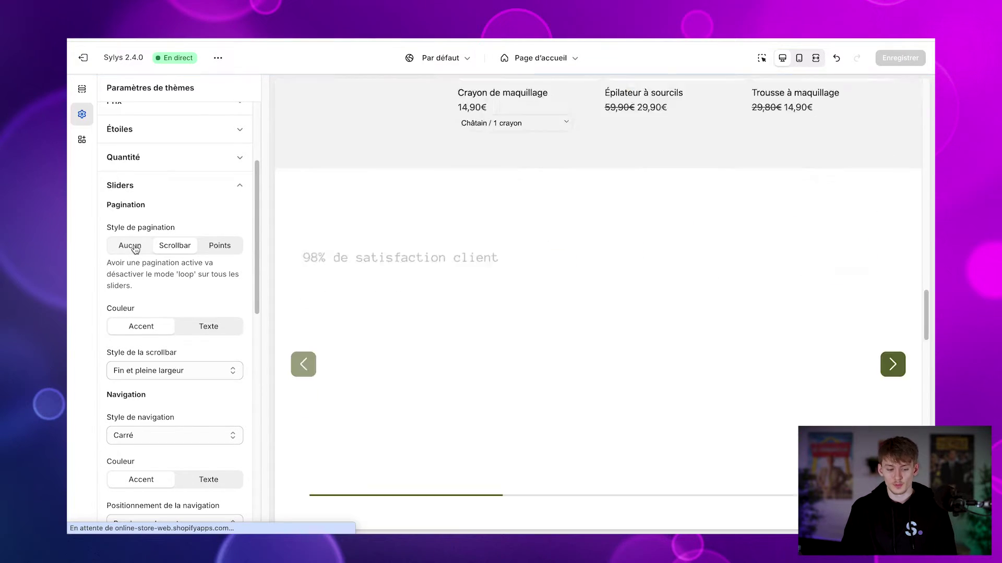
pyautogui.scroll(-1, 165, 307)
pyautogui.scroll(-1, 198, 308)
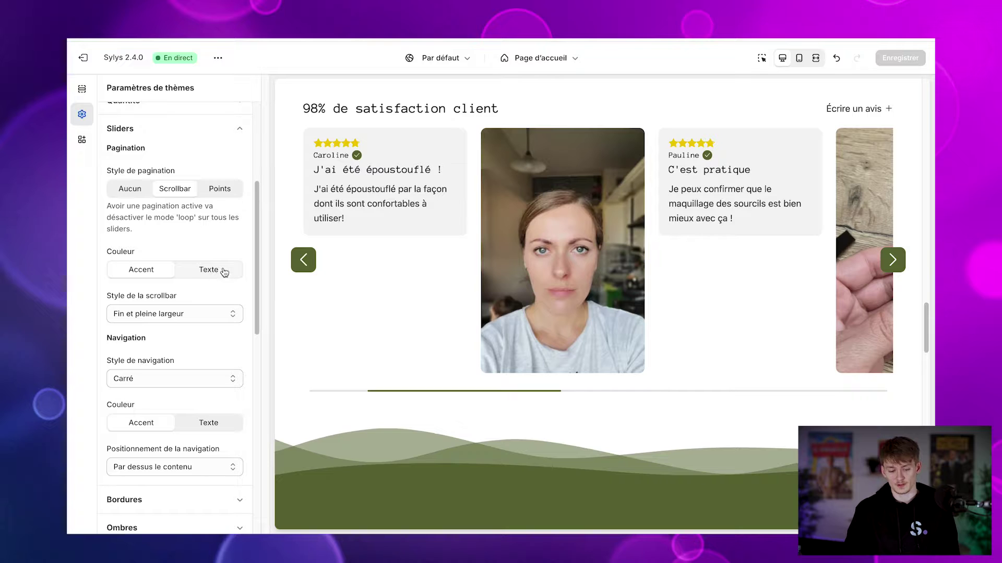
# Try the scrollbar style Épais et largeur réduite and restore Fin et pleine largeur
pyautogui.scroll(-1, 221, 276)
pyautogui.click(215, 292)
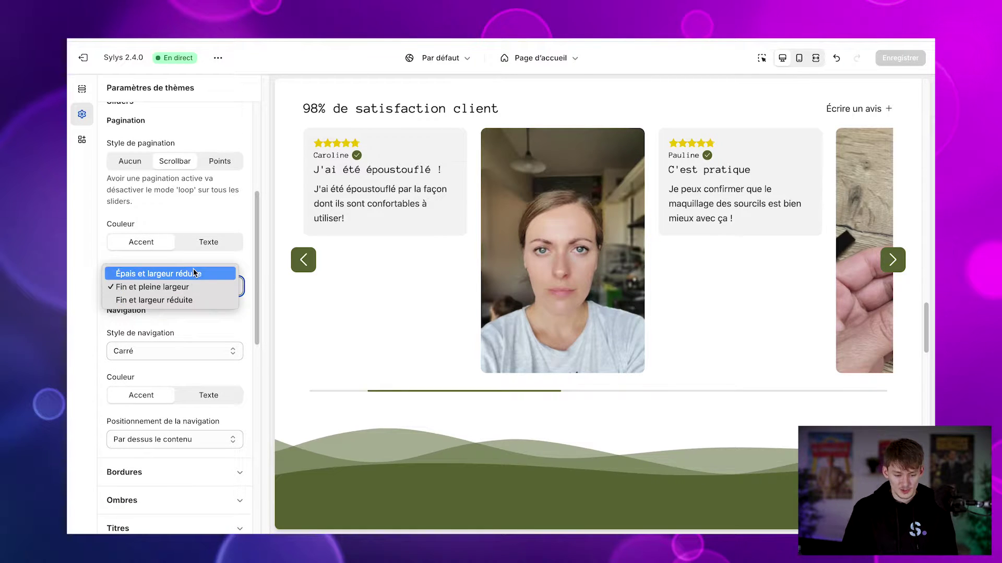
pyautogui.click(211, 275)
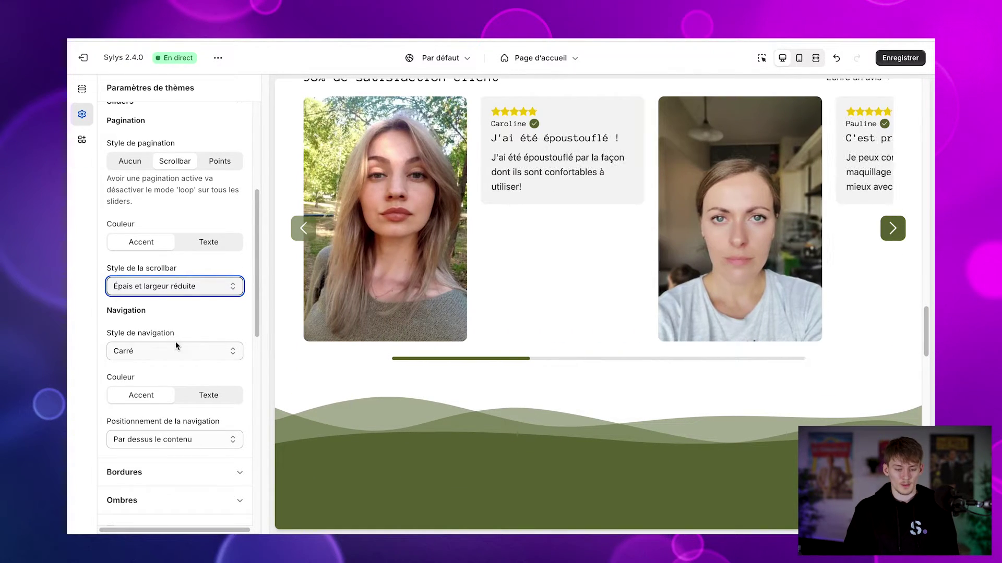
pyautogui.click(193, 287)
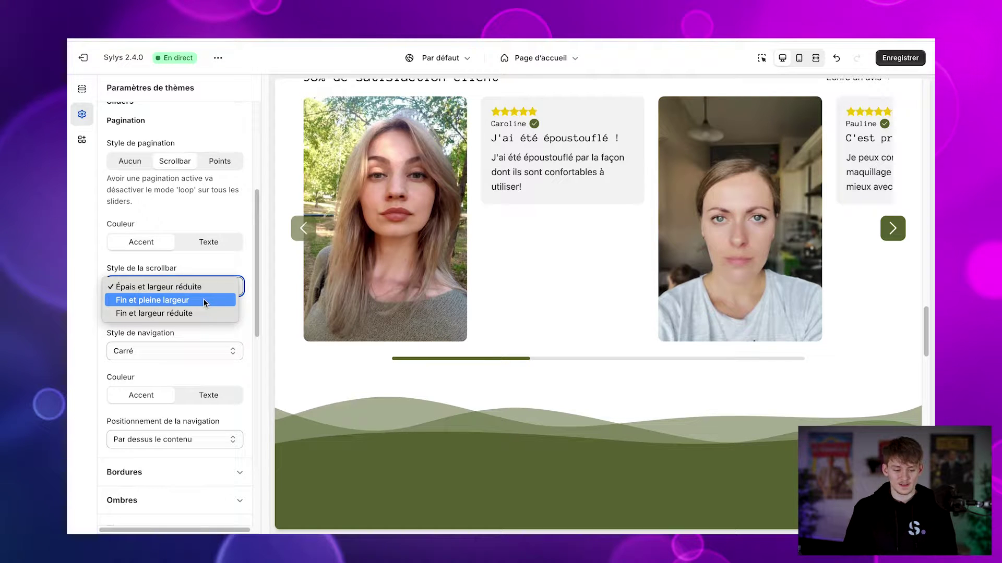
pyautogui.press('Escape')
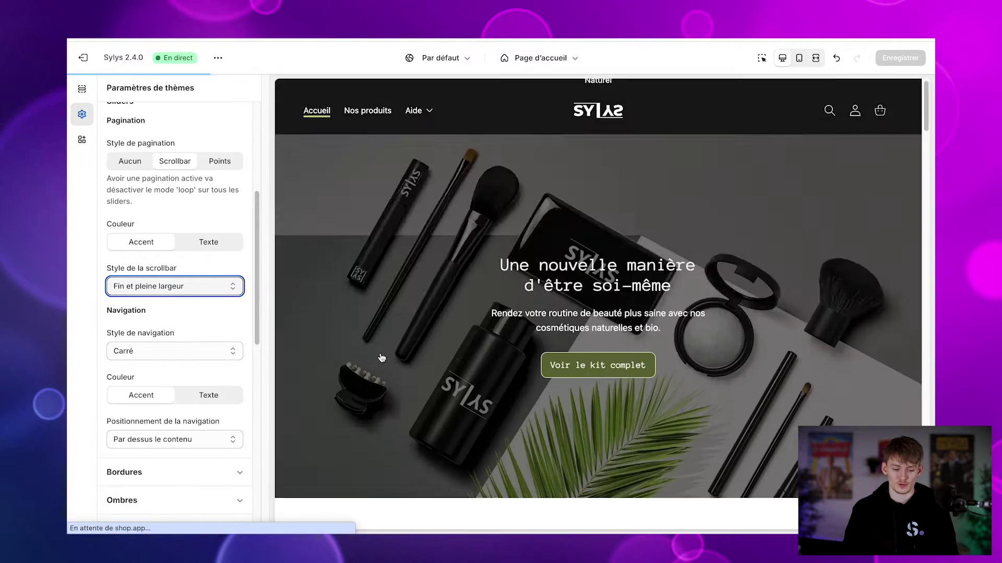
# Test the previous and next navigation arrows of the customer reviews slider
pyautogui.scroll(-1, 212, 296)
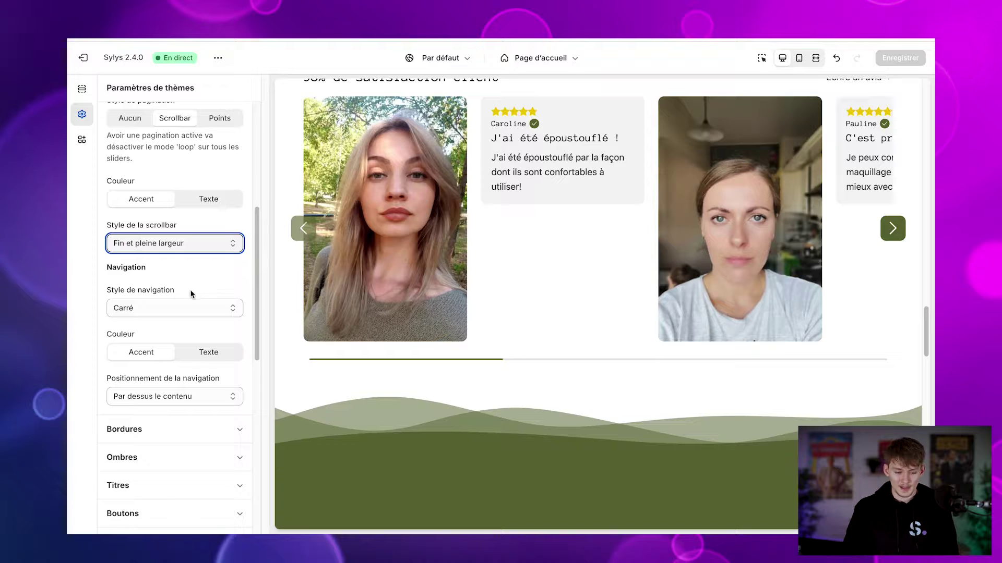
pyautogui.scroll(-1, 188, 292)
pyautogui.click(306, 230)
pyautogui.click(883, 225)
# Try the Cercle navigation style on the reviews slider, advance the slides with it, and restore Carré
pyautogui.click(193, 264)
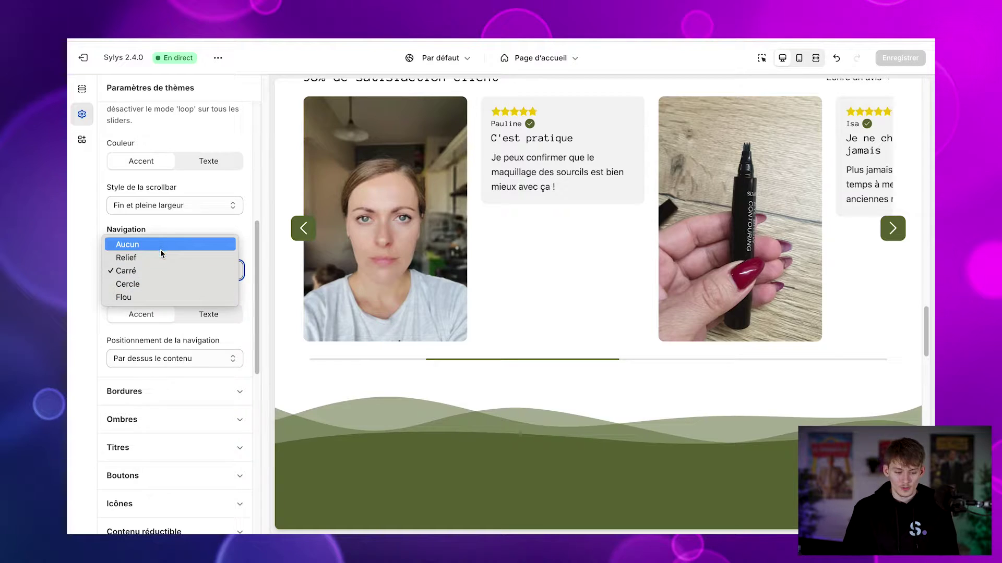
pyautogui.click(149, 284)
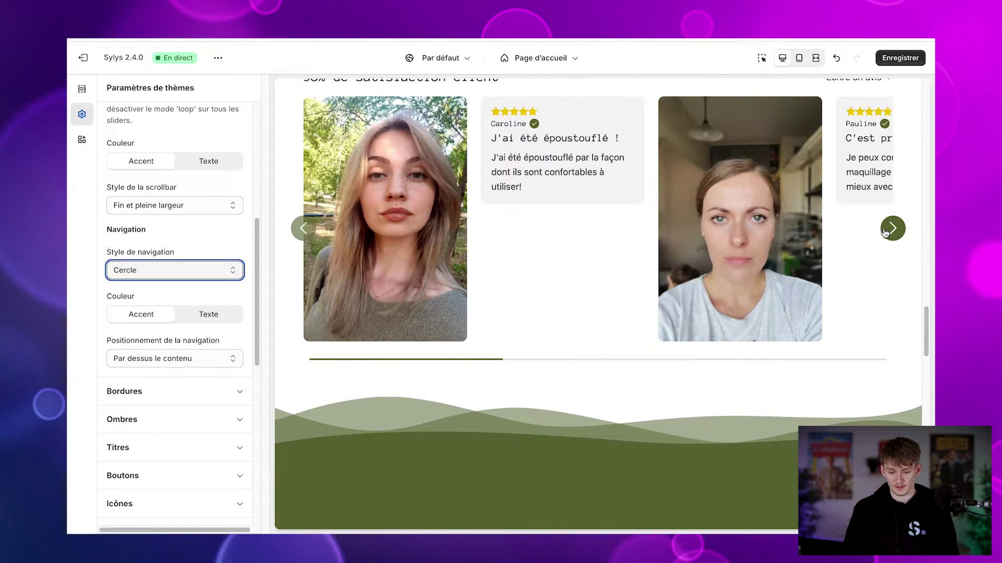
pyautogui.click(884, 232)
pyautogui.click(133, 276)
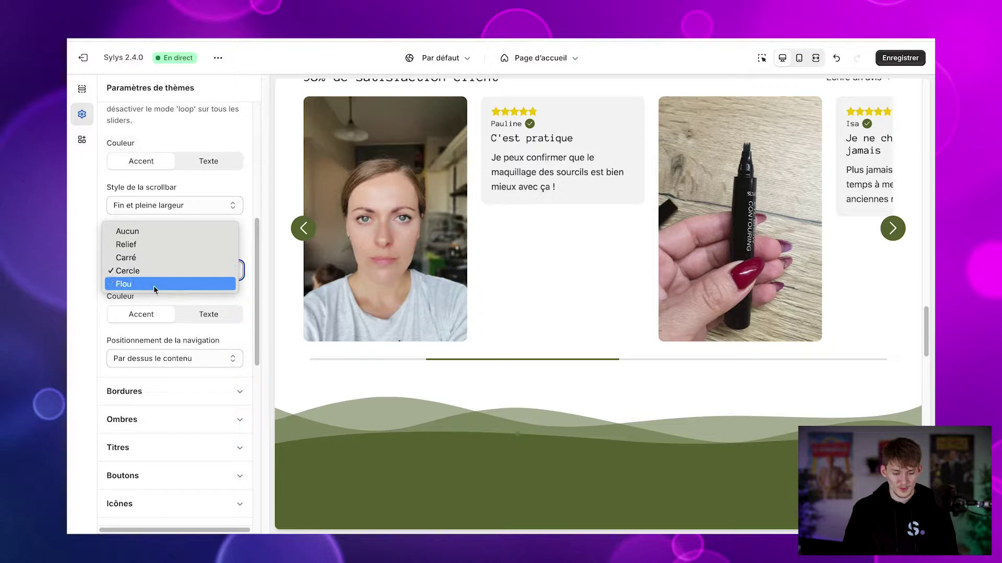
pyautogui.click(150, 327)
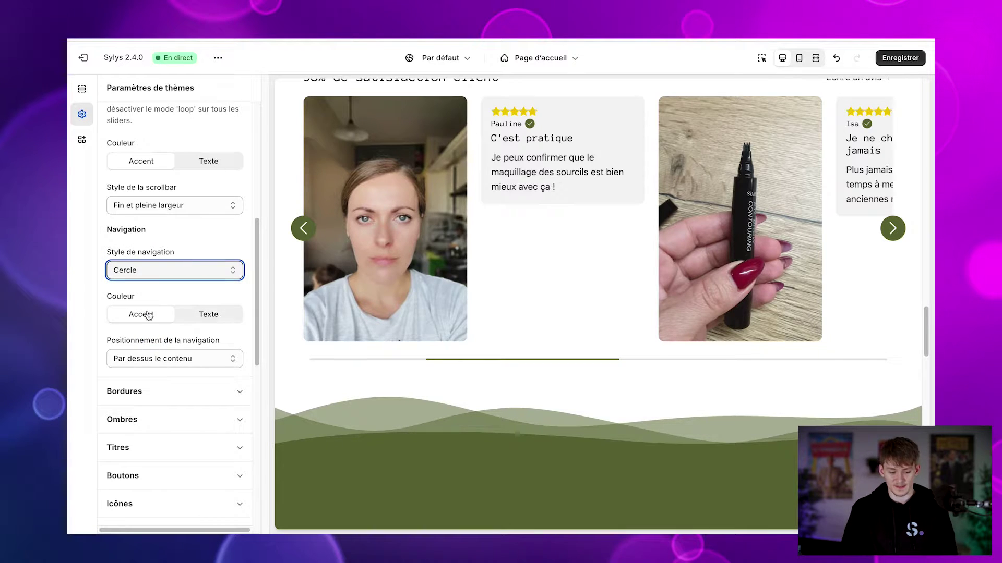
pyautogui.click(193, 263)
pyautogui.click(179, 261)
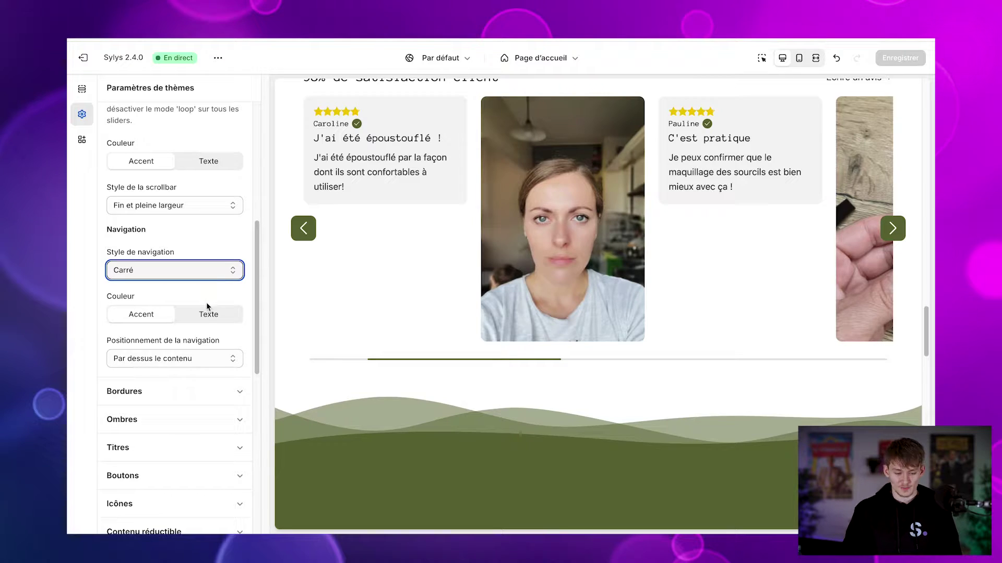
# Set the slider navigation position to En haut à droite and advance the customer reviews slider to test it
pyautogui.scroll(-1, 205, 303)
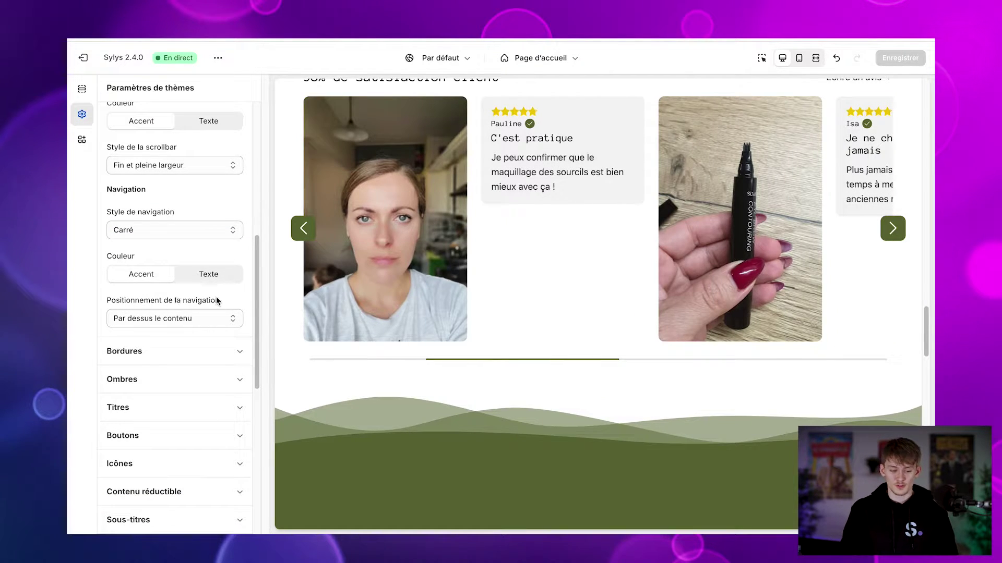
pyautogui.click(205, 317)
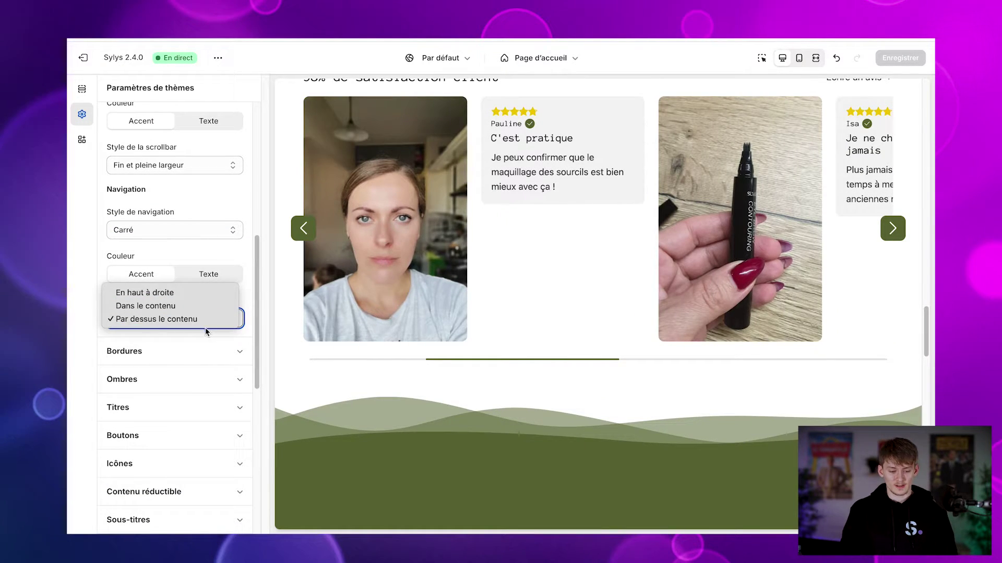
pyautogui.click(184, 295)
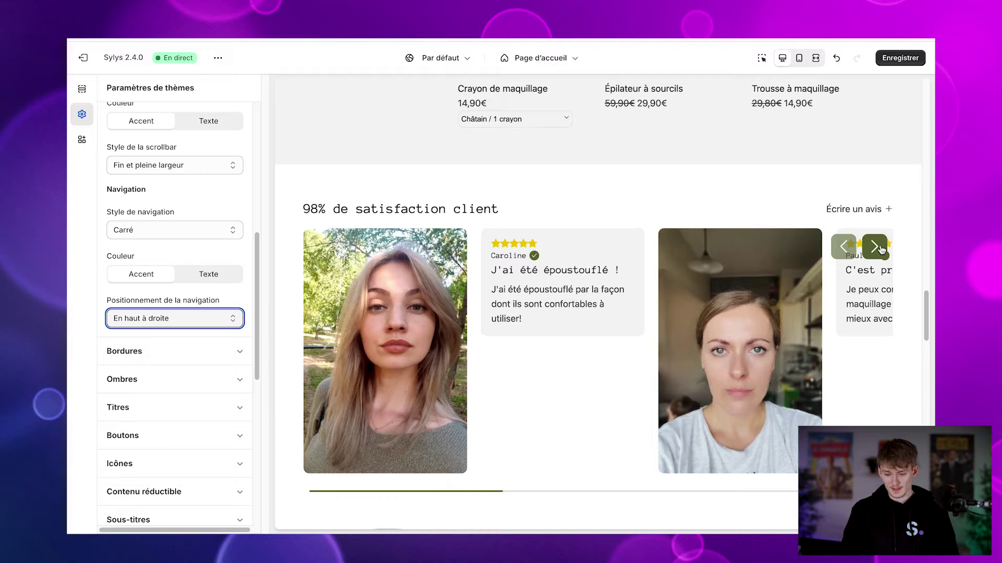
pyautogui.click(867, 248)
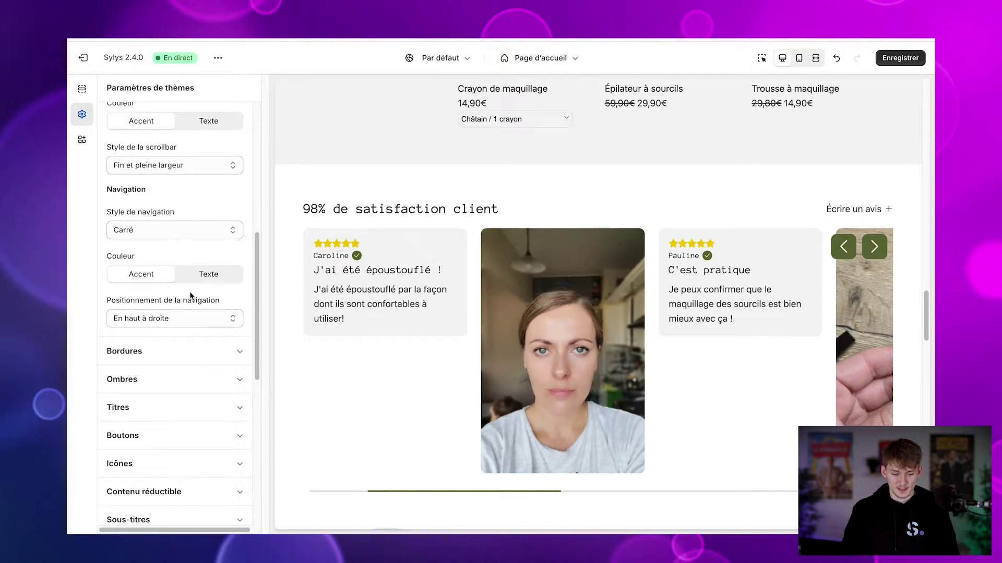
# Set the slider navigation position to Dans le contenu and advance the customer reviews with the repositioned arrows
pyautogui.click(175, 319)
pyautogui.click(167, 332)
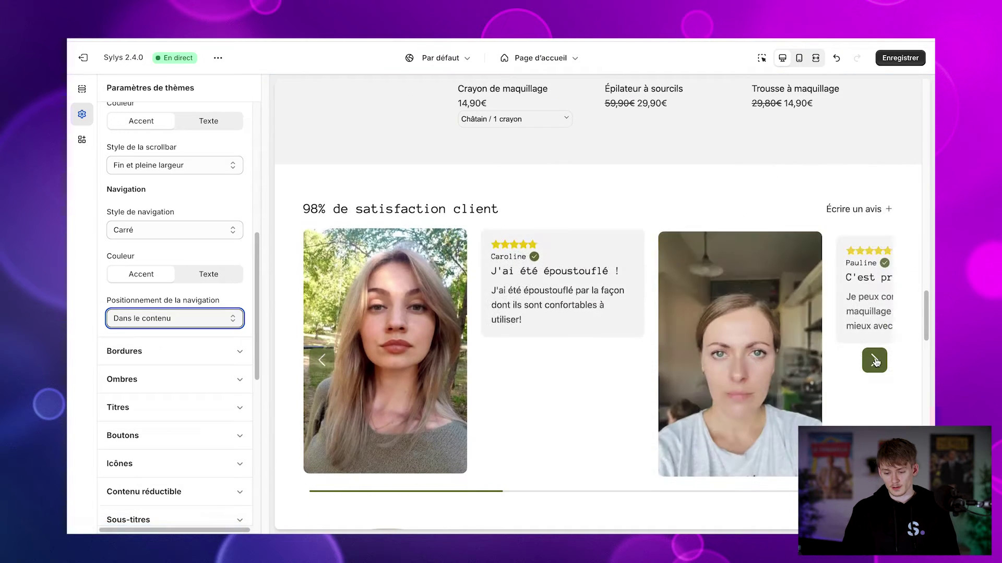
pyautogui.click(877, 372)
pyautogui.click(877, 372)
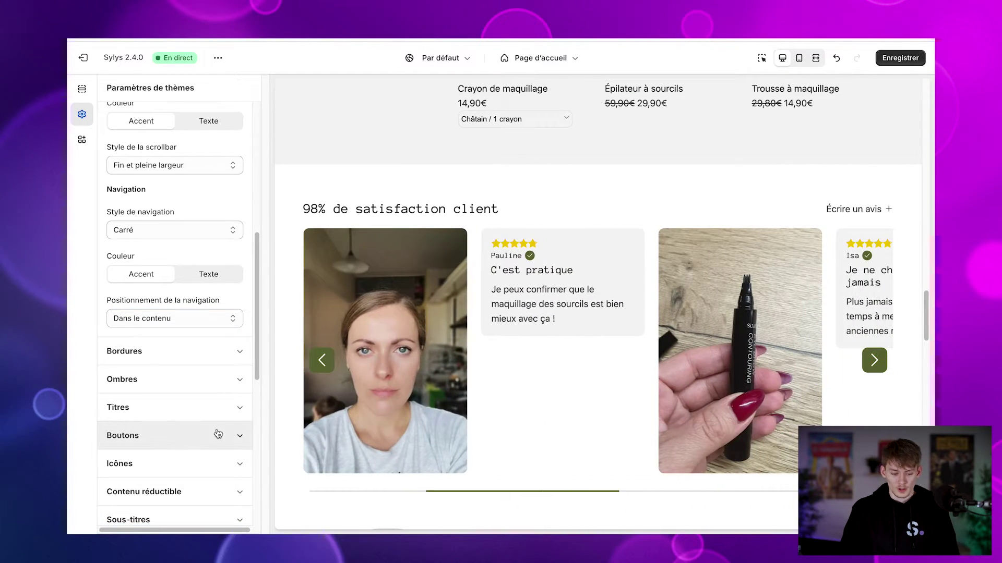
# Set the slider navigation position to Par dessus le contenu
pyautogui.click(234, 318)
pyautogui.click(222, 332)
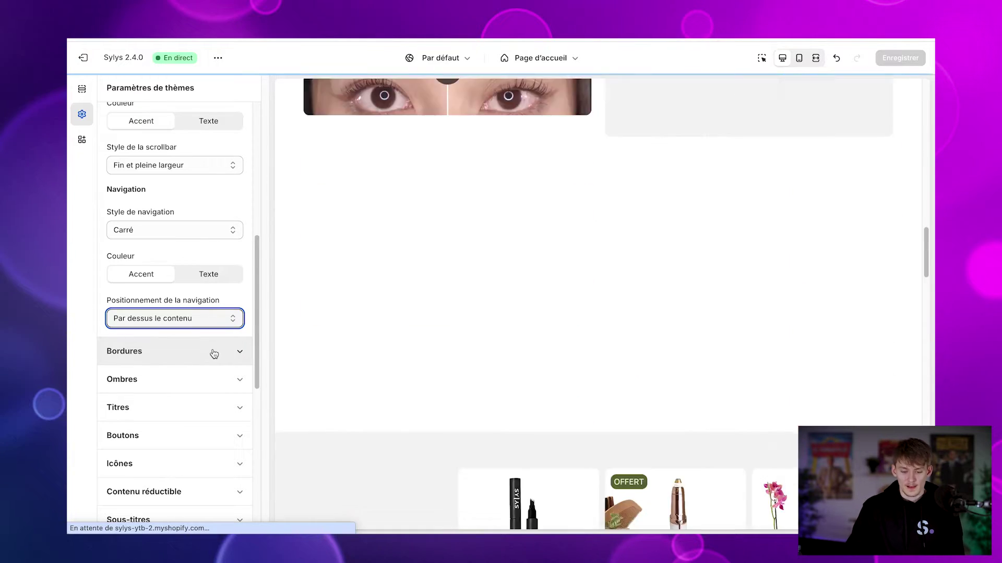
# Open the Bordures theme settings and review the colour and thickness of the three border styles
pyautogui.click(214, 352)
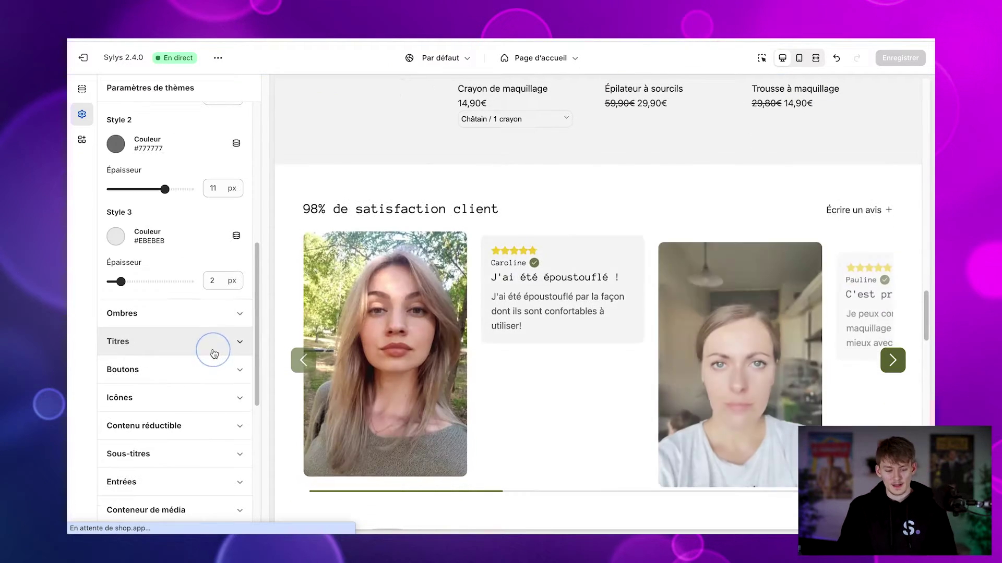
pyautogui.scroll(-3, 214, 354)
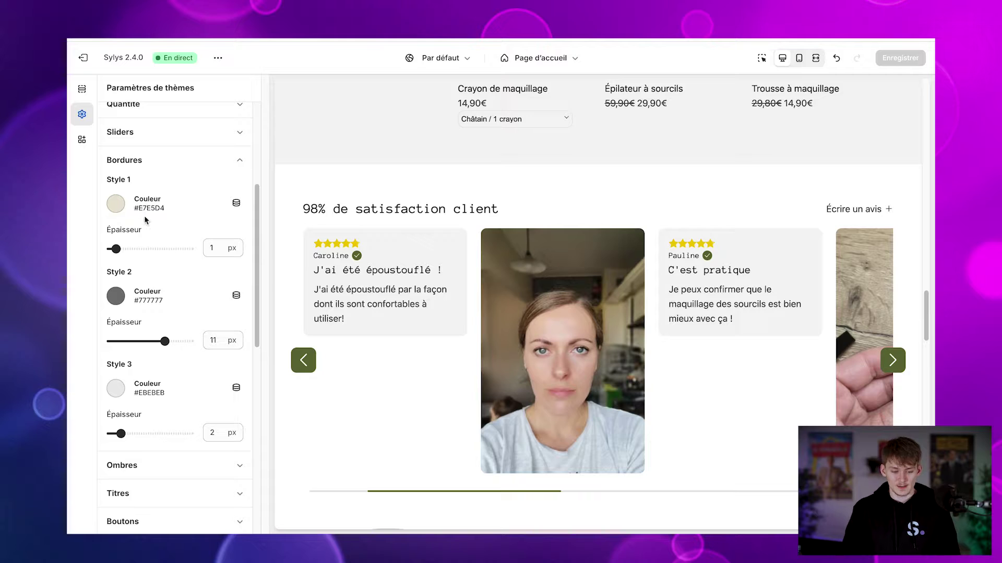
pyautogui.scroll(-1, 126, 212)
pyautogui.scroll(-2, 155, 225)
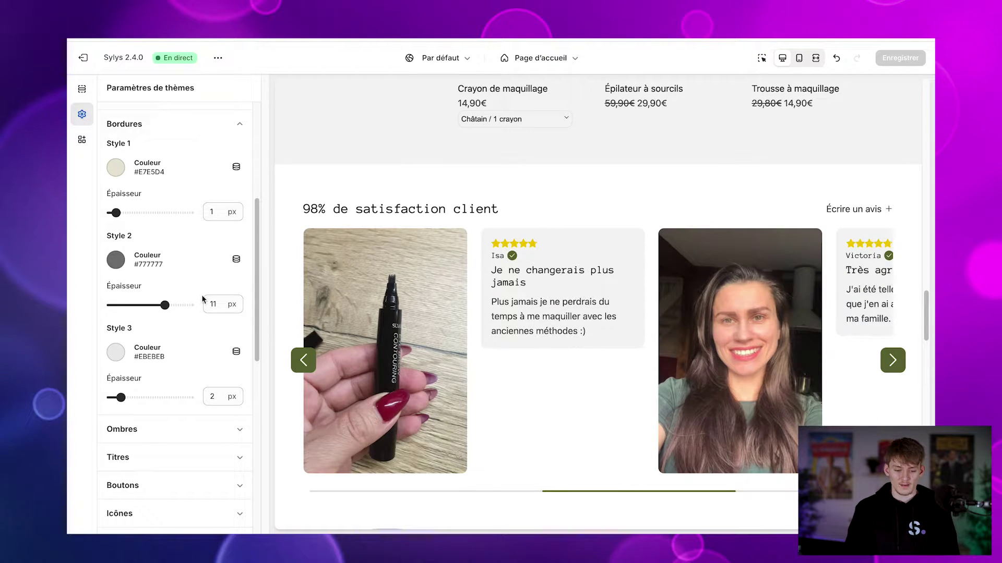
pyautogui.scroll(-1, 129, 375)
pyautogui.scroll(2, 130, 375)
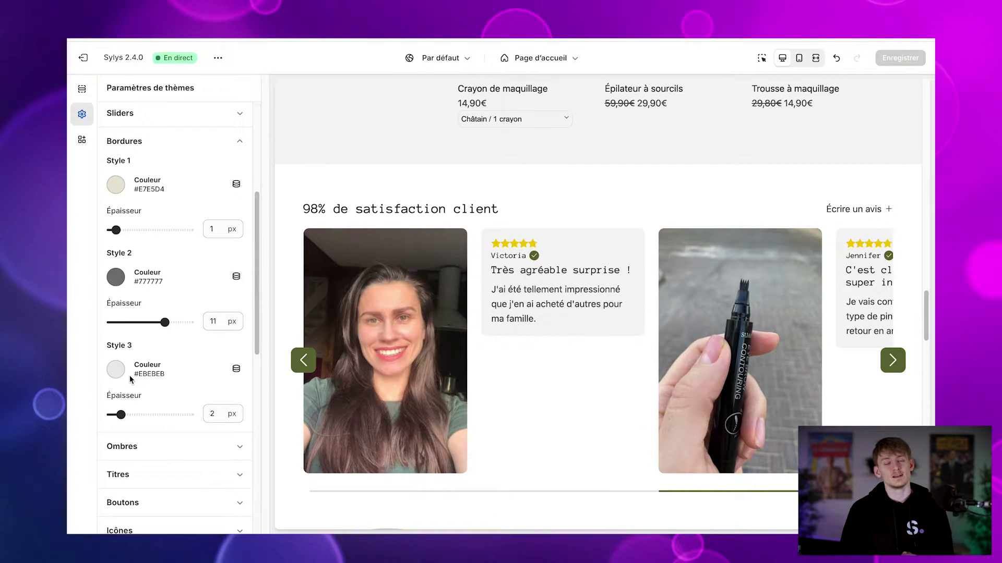
pyautogui.scroll(-1, 130, 375)
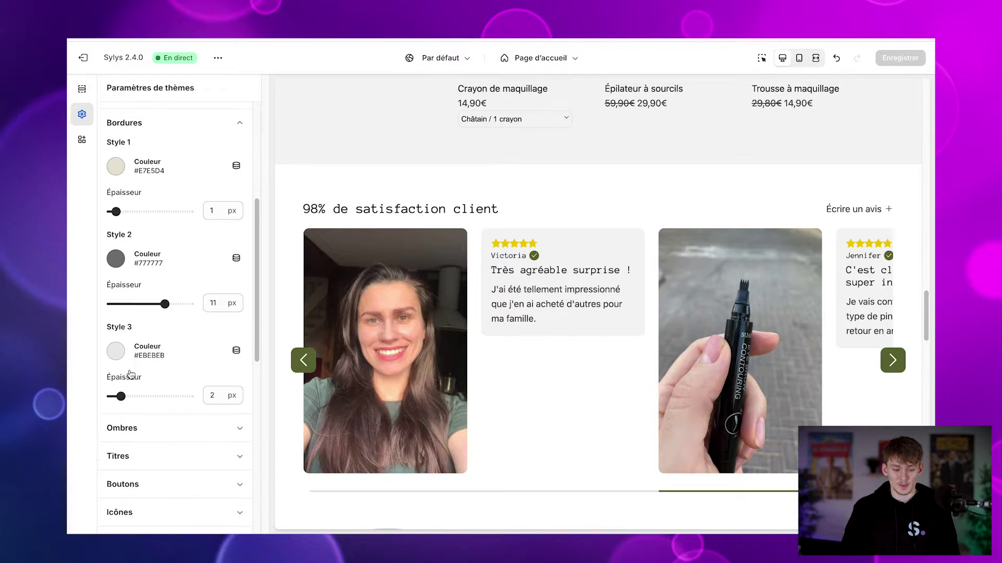
pyautogui.scroll(-2, 130, 375)
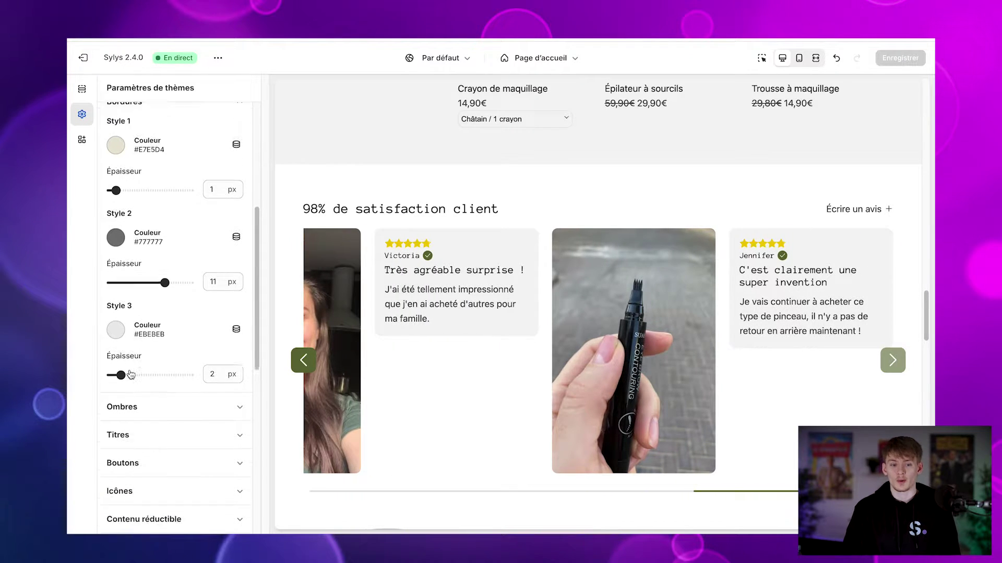
# Open the Ombres settings and review the opacity, offsets, blur, colour and hover effect of the three shadow styles
pyautogui.click(149, 391)
pyautogui.scroll(3, 156, 386)
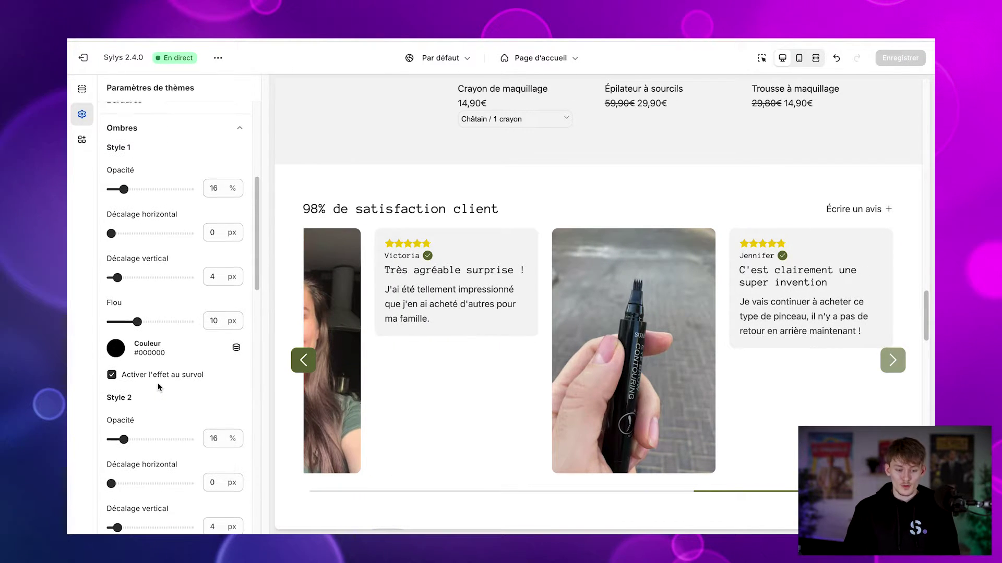
pyautogui.scroll(-1, 159, 387)
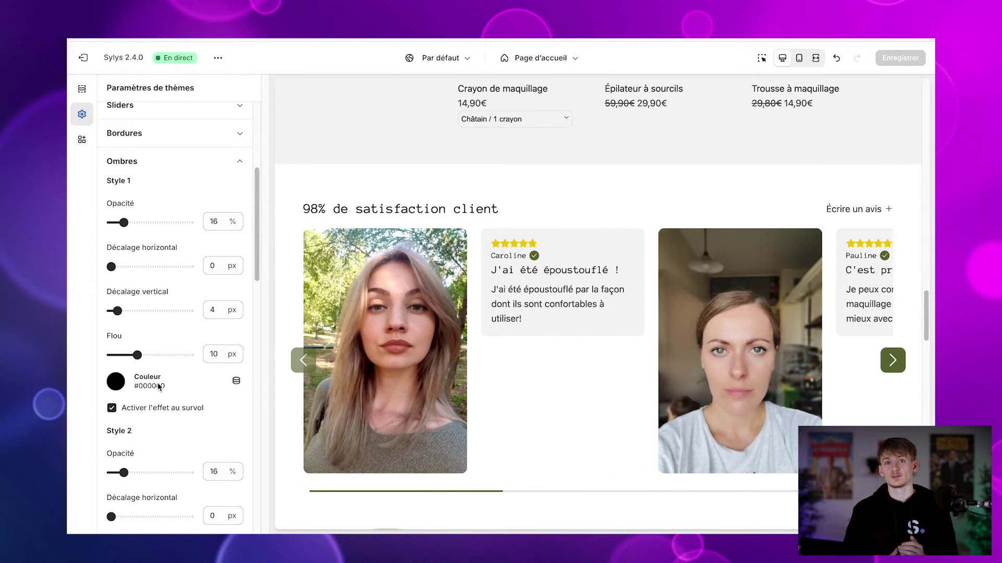
pyautogui.scroll(-1, 159, 386)
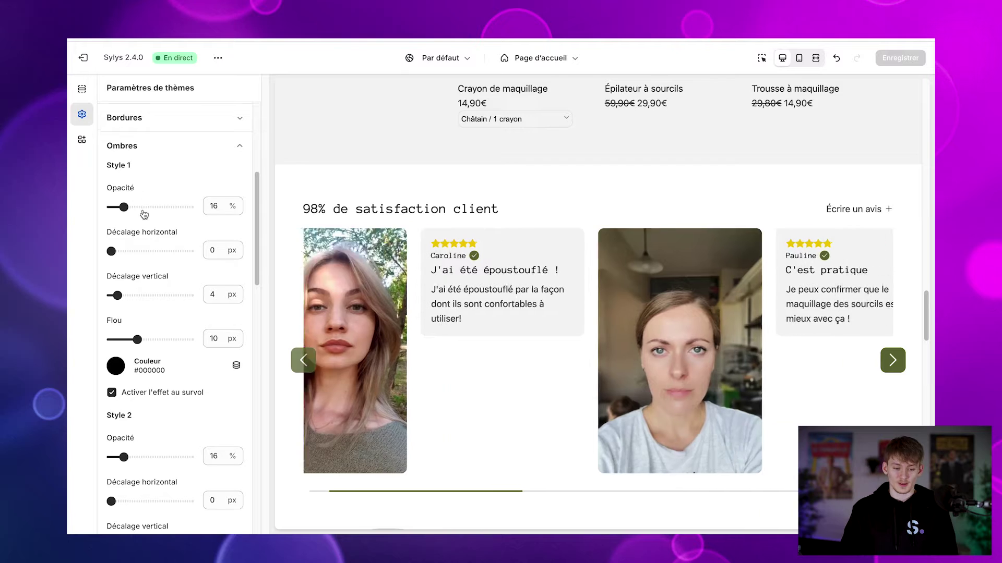
pyautogui.scroll(-3, 128, 254)
pyautogui.scroll(-3, 129, 261)
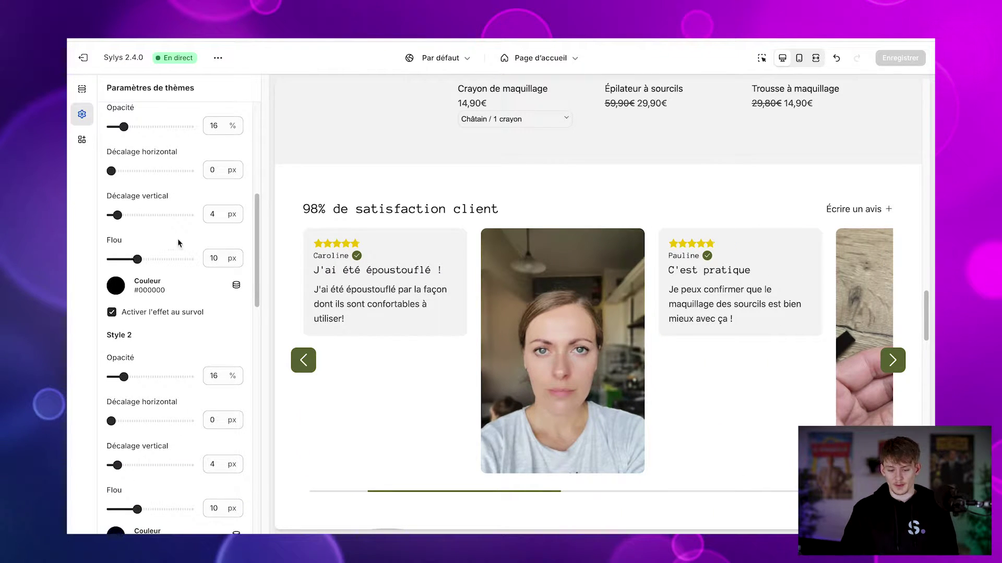
pyautogui.scroll(-6, 137, 283)
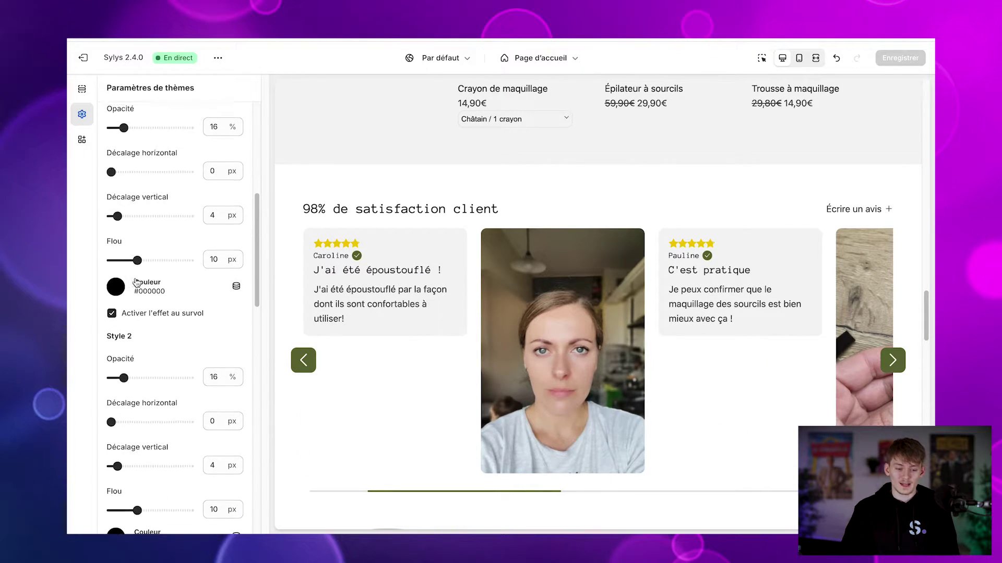
pyautogui.scroll(-15, 136, 283)
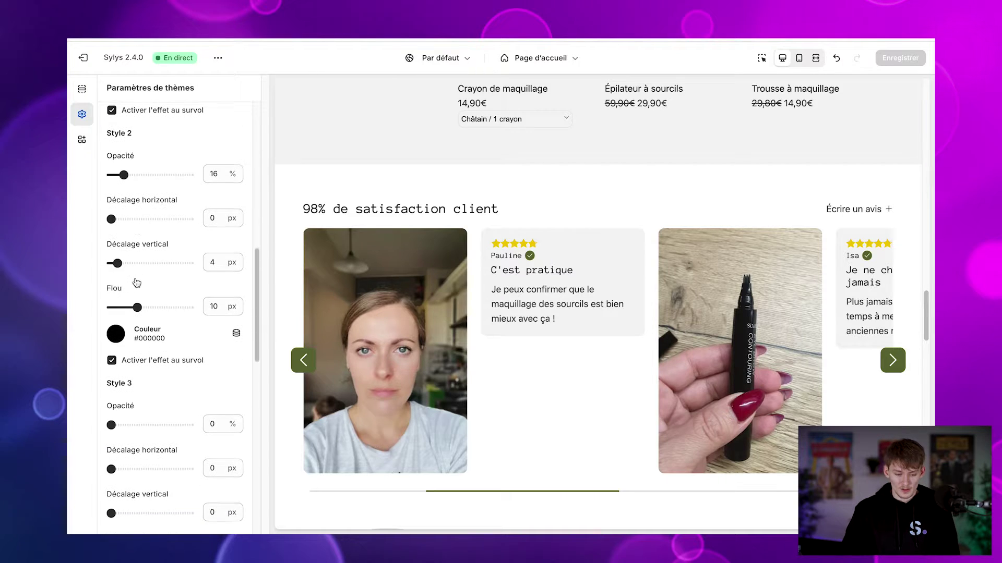
pyautogui.scroll(-13, 136, 285)
pyautogui.scroll(16, 149, 308)
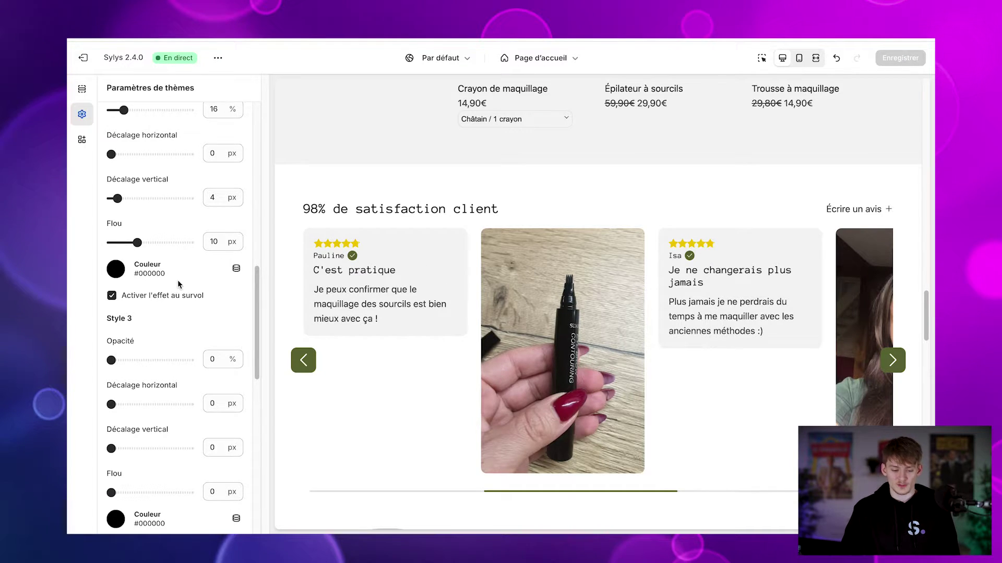
# Open the Titres settings and look over the general heading options and the individual heading styles
pyautogui.scroll(-10, 177, 284)
pyautogui.click(164, 338)
pyautogui.scroll(20, 164, 339)
pyautogui.scroll(-3, 164, 339)
pyautogui.scroll(-10, 163, 231)
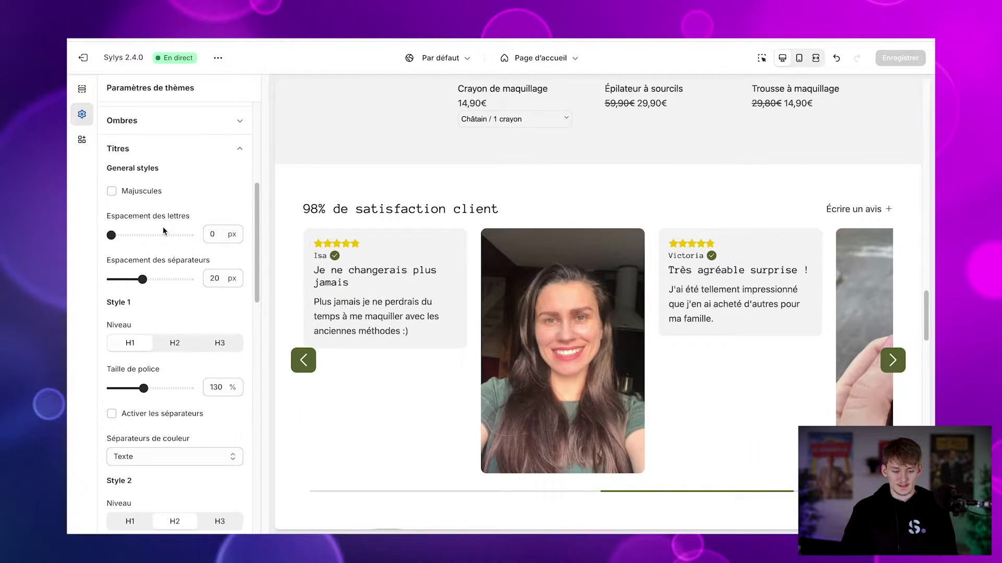
pyautogui.scroll(10, 144, 277)
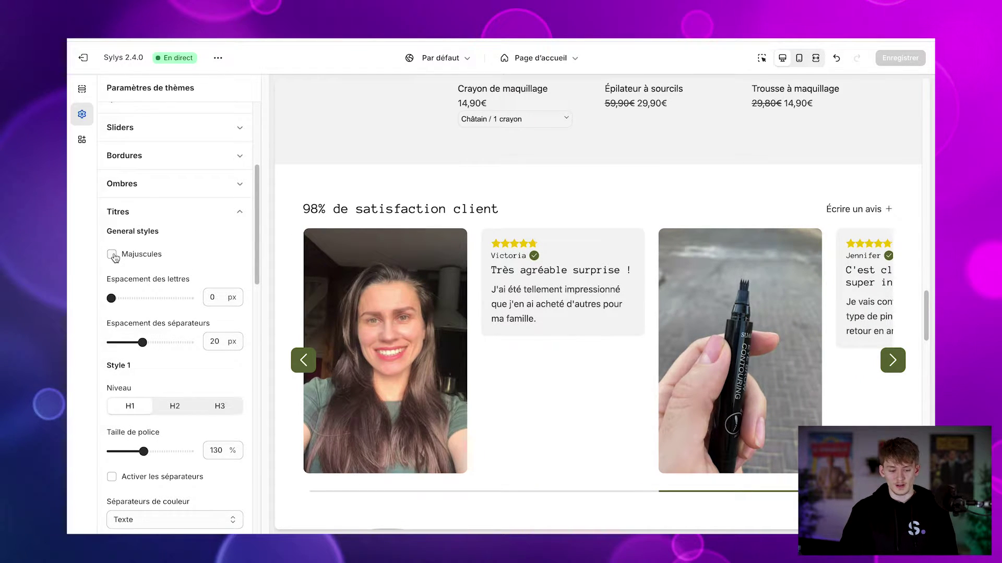
# Try the Majuscules option on the headings, check the customer reviews title, and turn the option off again
pyautogui.click(113, 256)
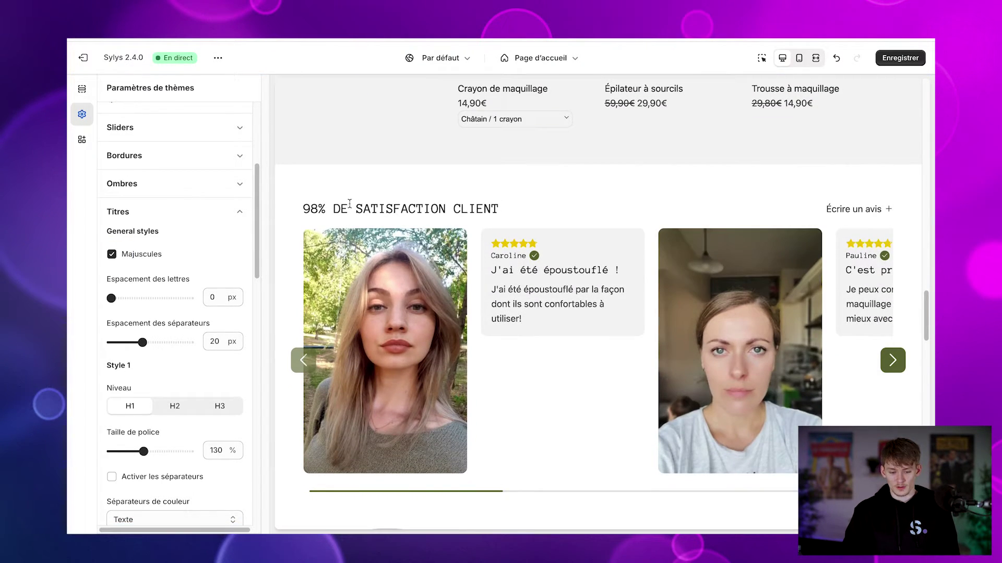
pyautogui.moveTo(349, 204); pyautogui.dragTo(496, 202)
pyautogui.click(496, 202)
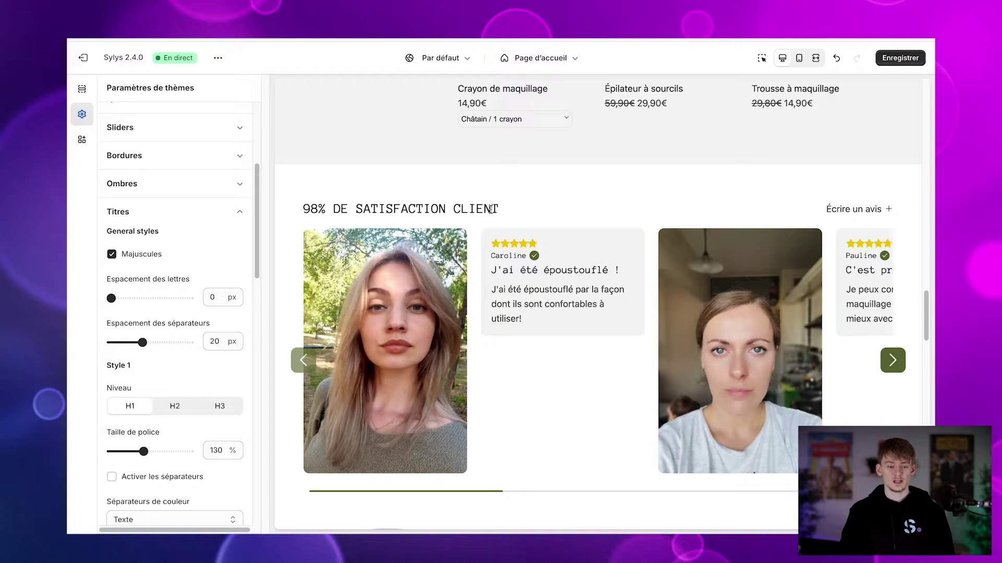
pyautogui.click(127, 256)
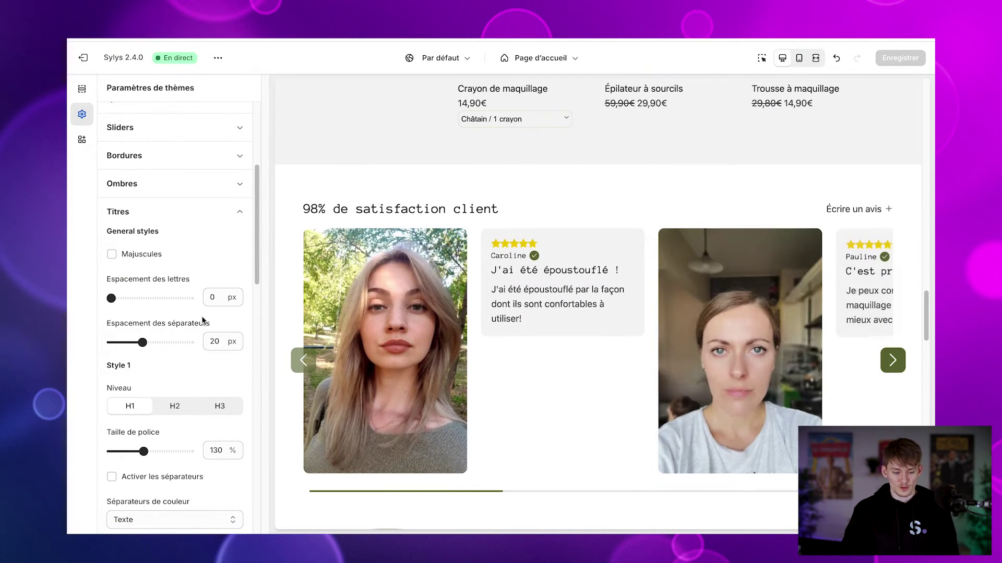
# Try the separators on heading Style 1 and turn them off again
pyautogui.scroll(-1, 126, 370)
pyautogui.scroll(-2, 127, 367)
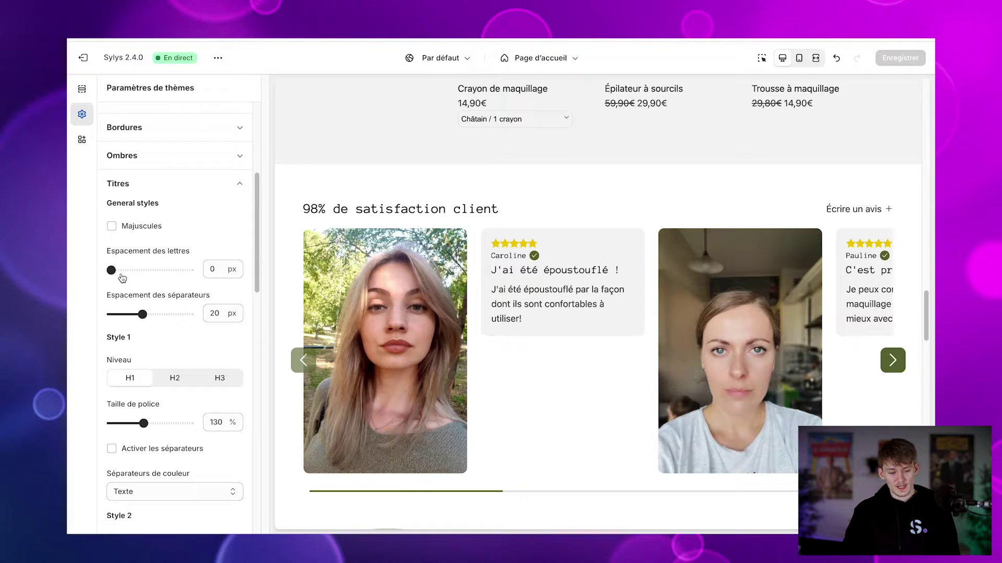
pyautogui.scroll(-1, 137, 267)
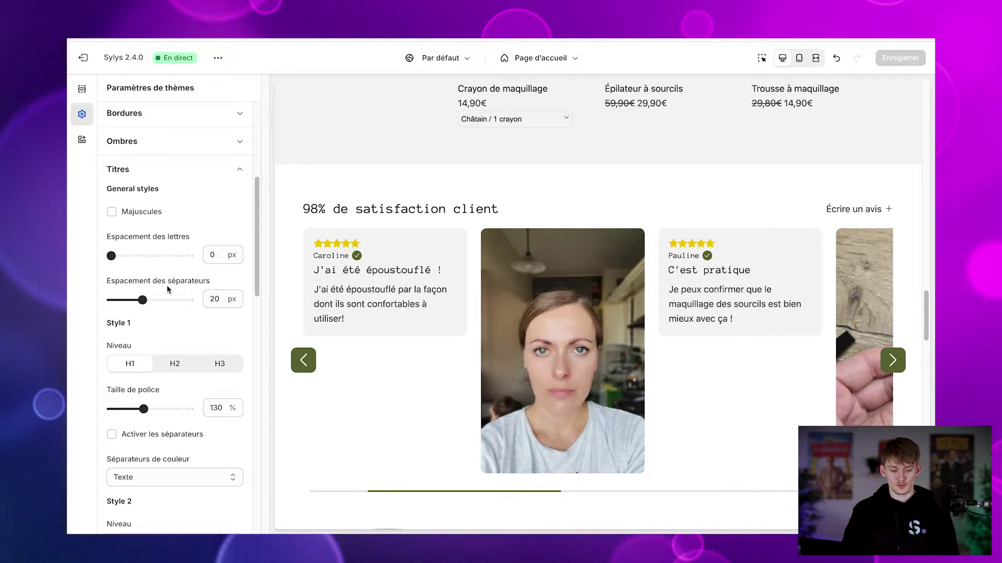
pyautogui.scroll(-6, 199, 352)
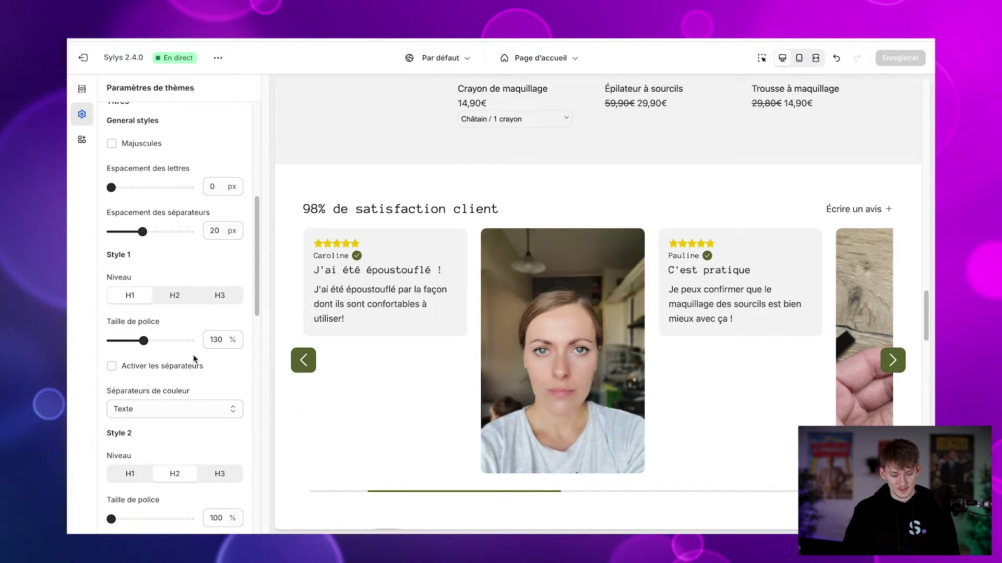
pyautogui.click(171, 345)
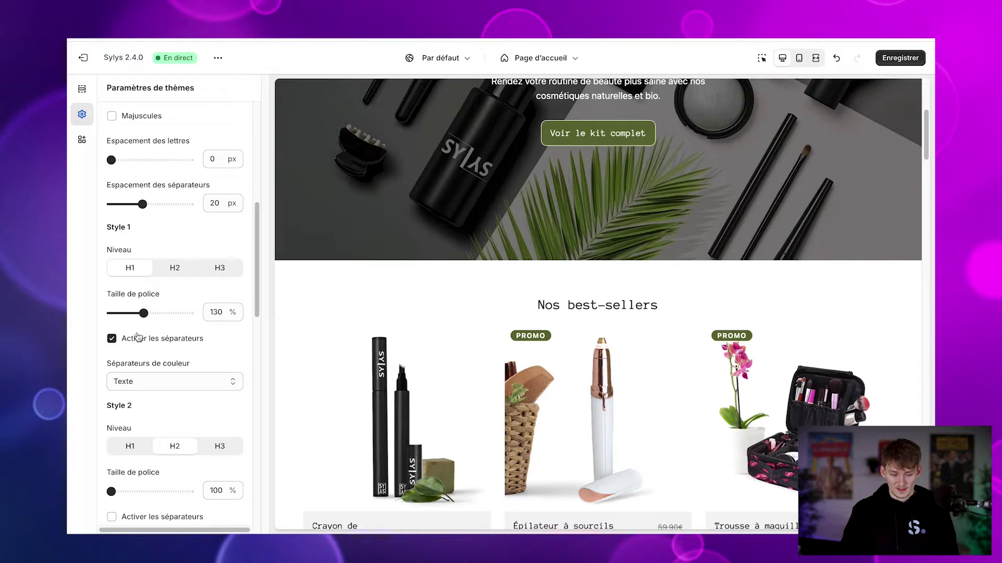
pyautogui.click(138, 339)
# Try the separators on heading Style 2, check them under the home page section titles, and turn them off again
pyautogui.scroll(-5, 171, 400)
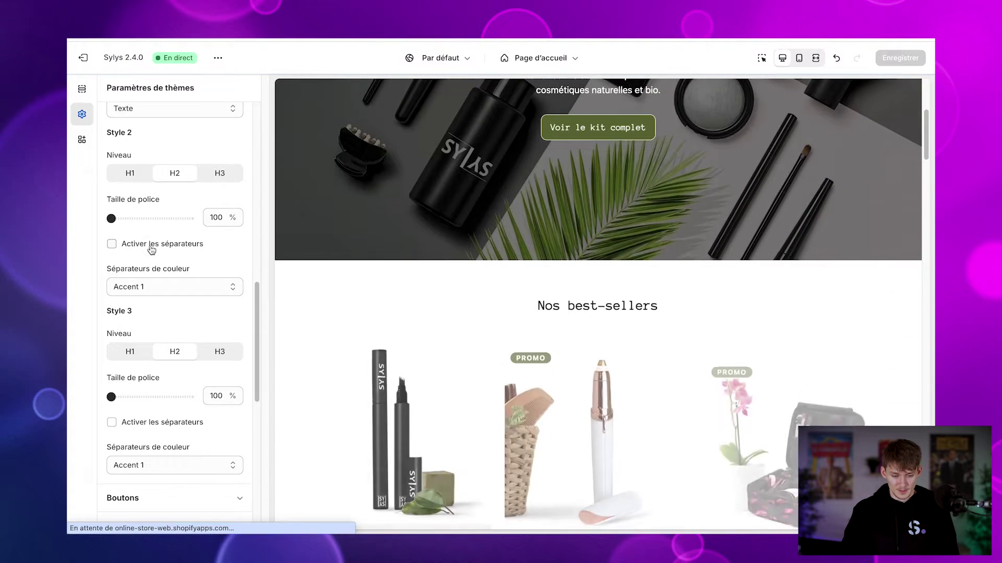
pyautogui.click(152, 245)
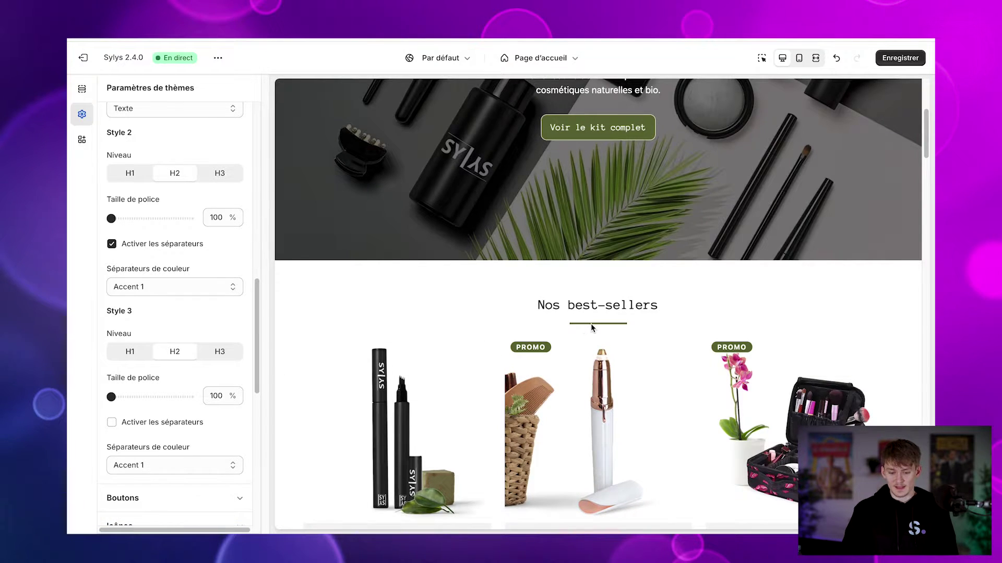
pyautogui.scroll(-10, 618, 325)
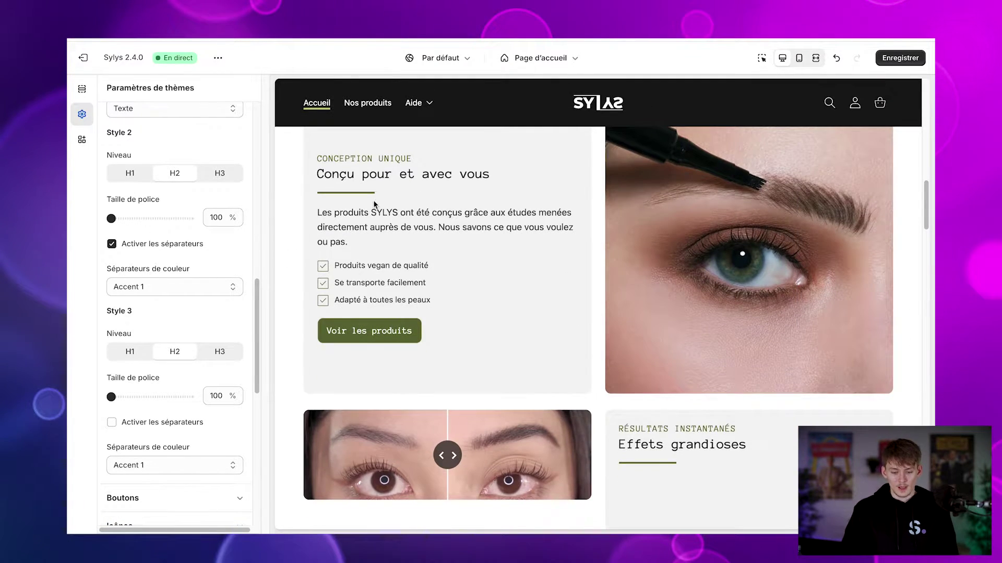
pyautogui.scroll(-1, 369, 204)
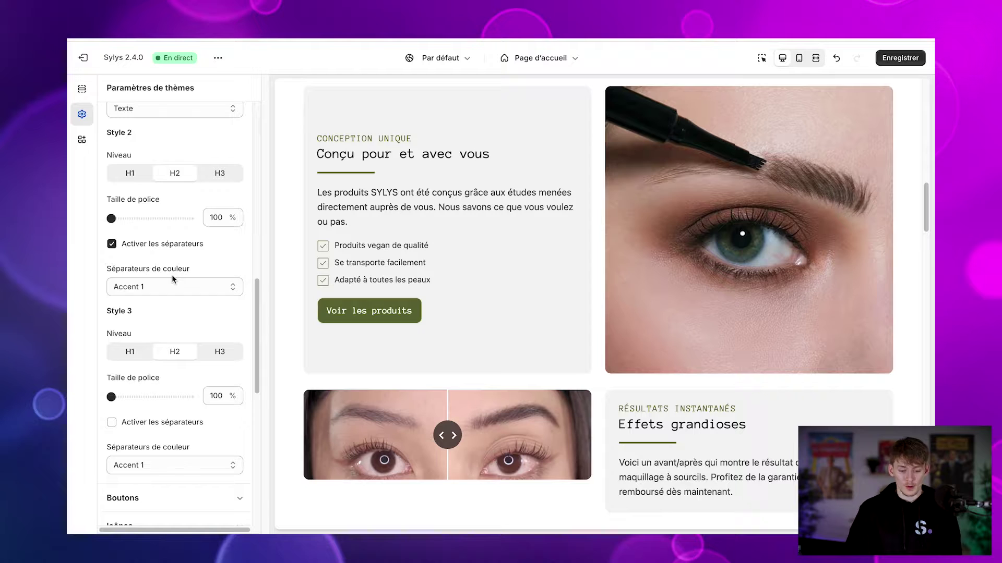
pyautogui.scroll(-1, 172, 282)
pyautogui.scroll(4, 169, 350)
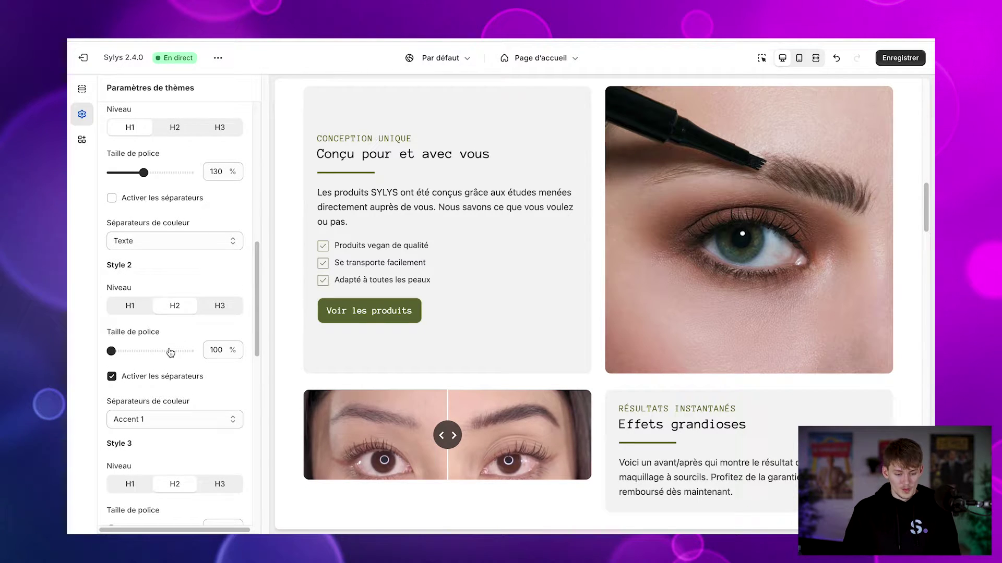
pyautogui.click(152, 383)
# Try font sizes of 110 % and 140 % for heading Style 2, and restore 100 %
pyautogui.scroll(-1, 183, 370)
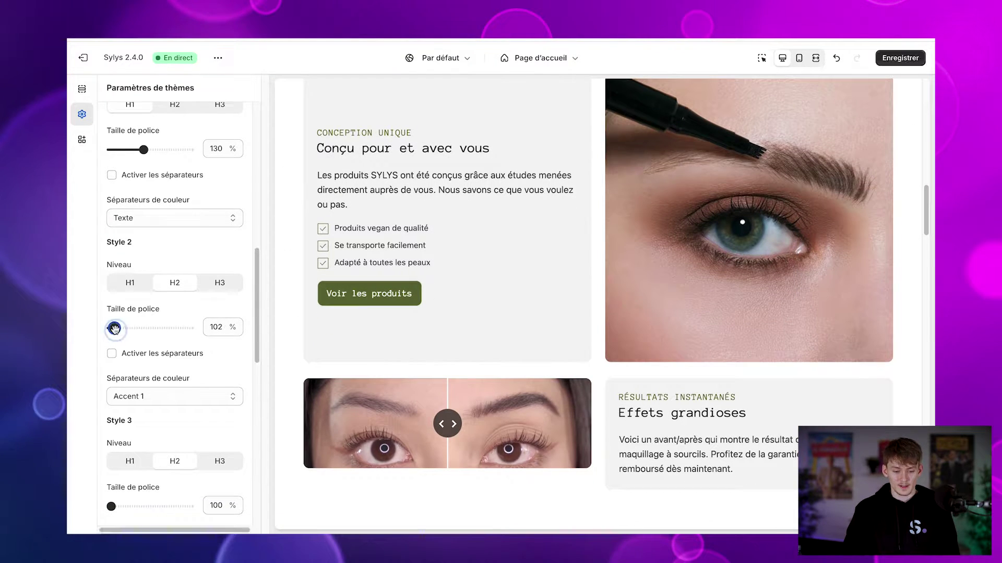
pyautogui.moveTo(112, 327); pyautogui.dragTo(127, 328)
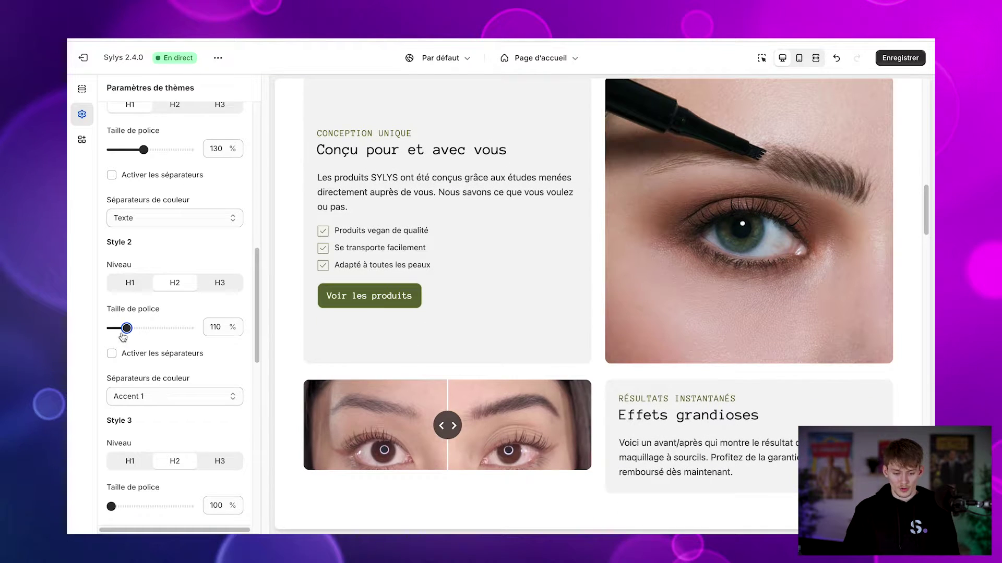
pyautogui.moveTo(124, 334); pyautogui.dragTo(176, 329)
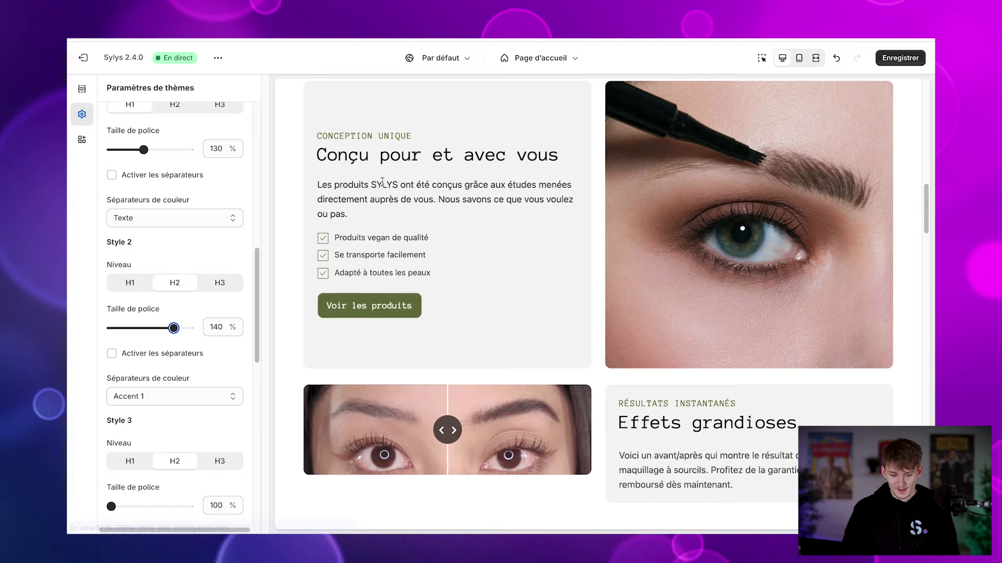
pyautogui.moveTo(327, 155); pyautogui.dragTo(493, 152)
pyautogui.moveTo(174, 328); pyautogui.dragTo(110, 328)
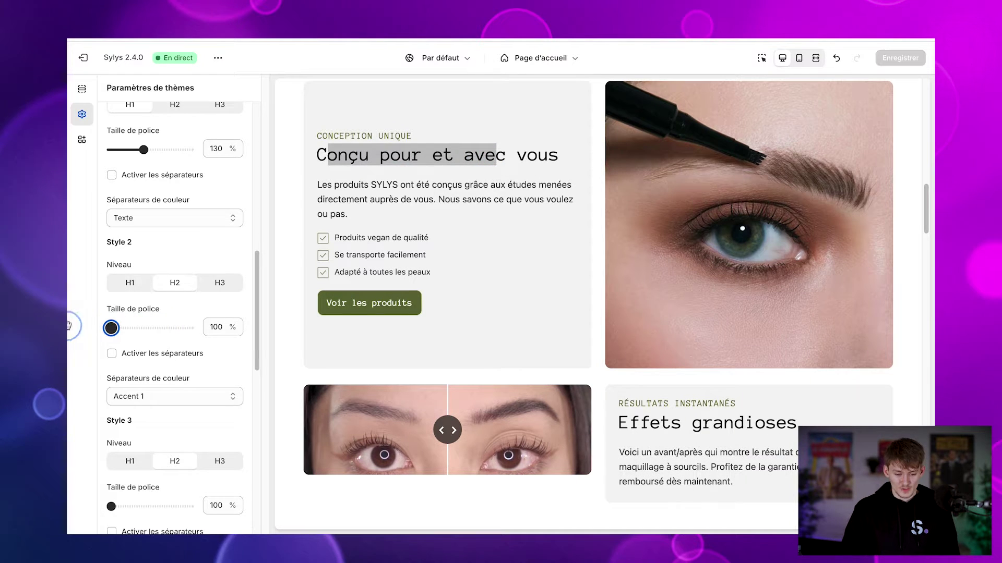
# Compare the level, font size and separator settings of heading Style 1 and Style 2
pyautogui.scroll(2, 187, 283)
pyautogui.scroll(1, 186, 283)
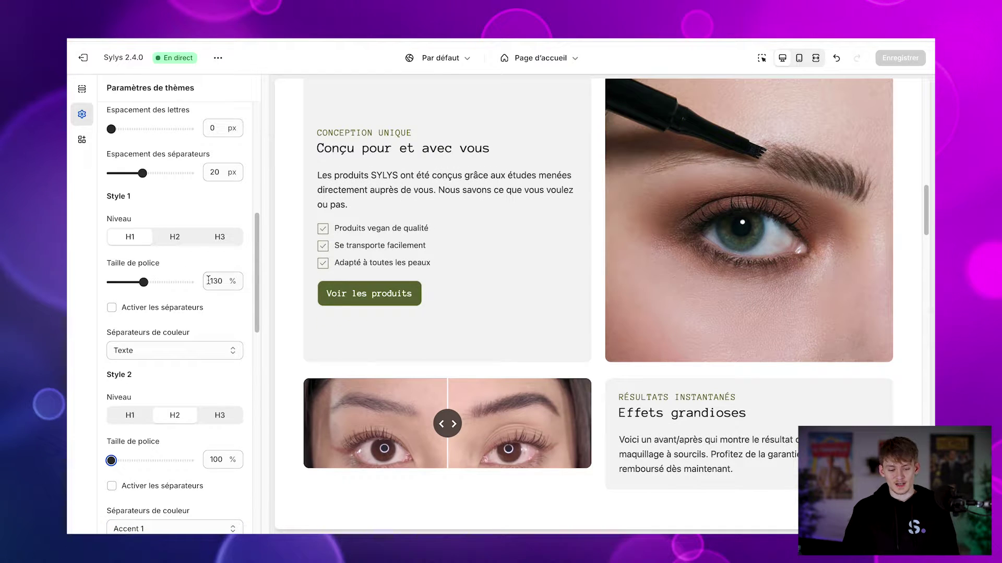
pyautogui.scroll(-4, 180, 319)
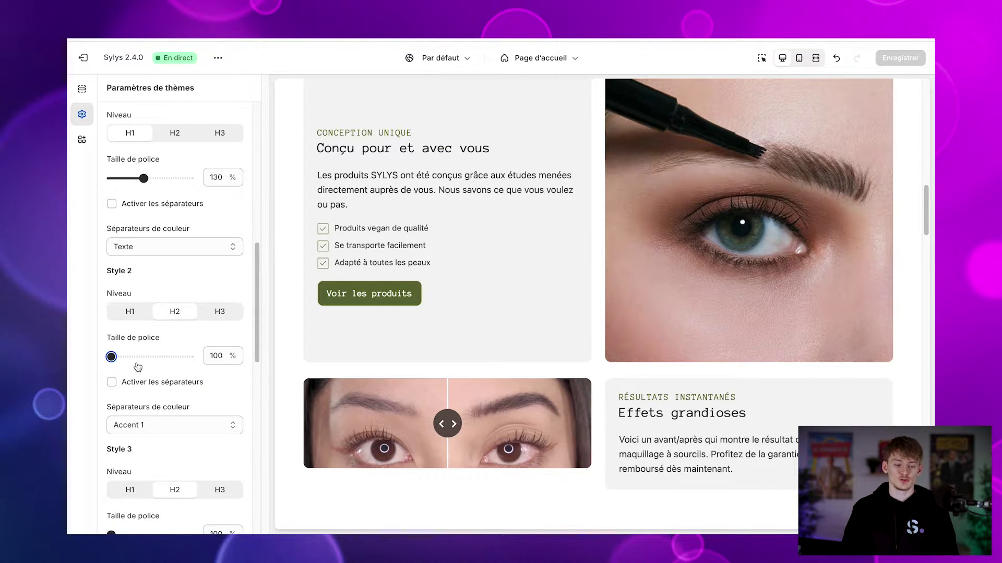
pyautogui.scroll(3, 149, 361)
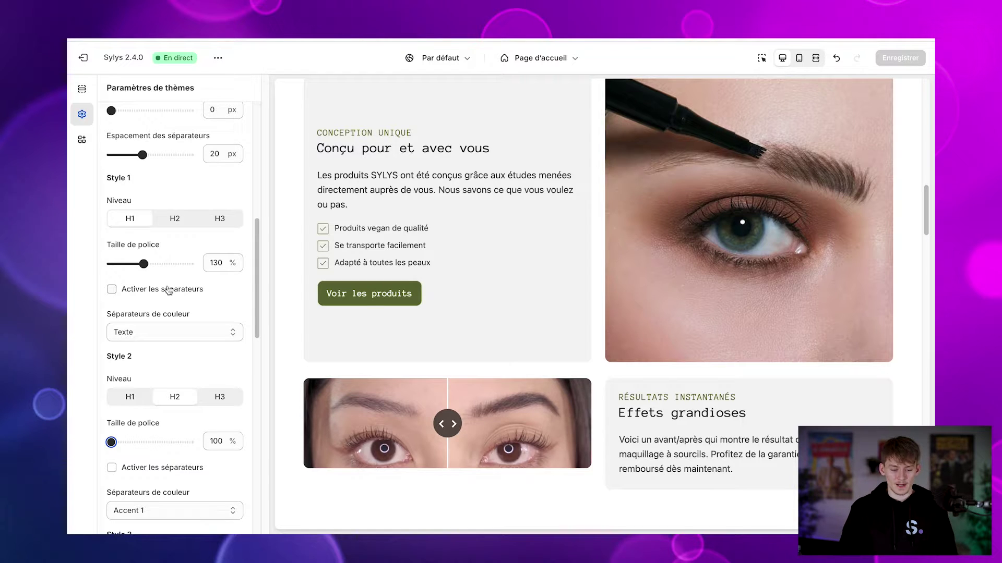
# Review the level, font size and separator settings of heading Styles 2 and 3
pyautogui.scroll(10, 353, 243)
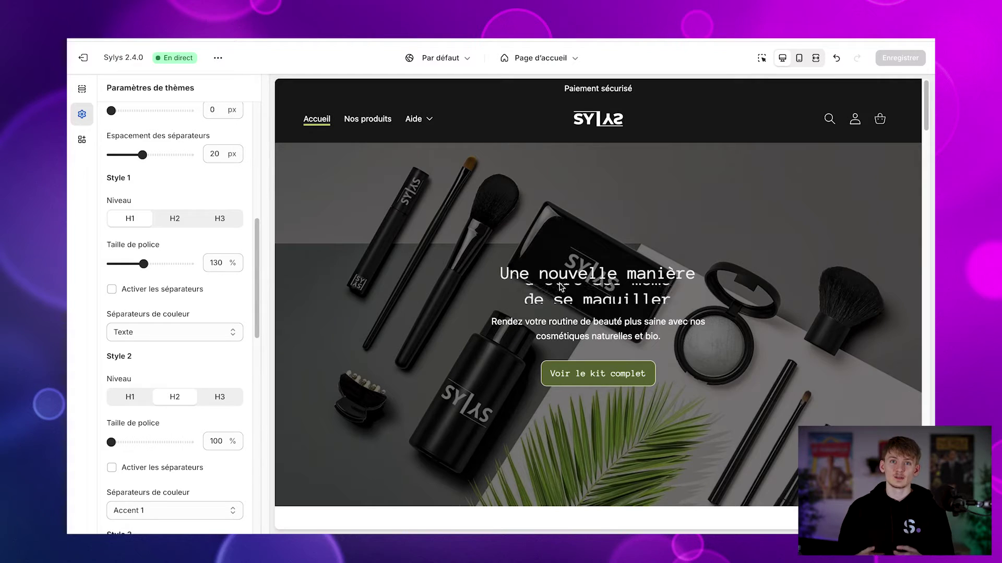
pyautogui.scroll(-2, 160, 318)
pyautogui.scroll(-5, 159, 316)
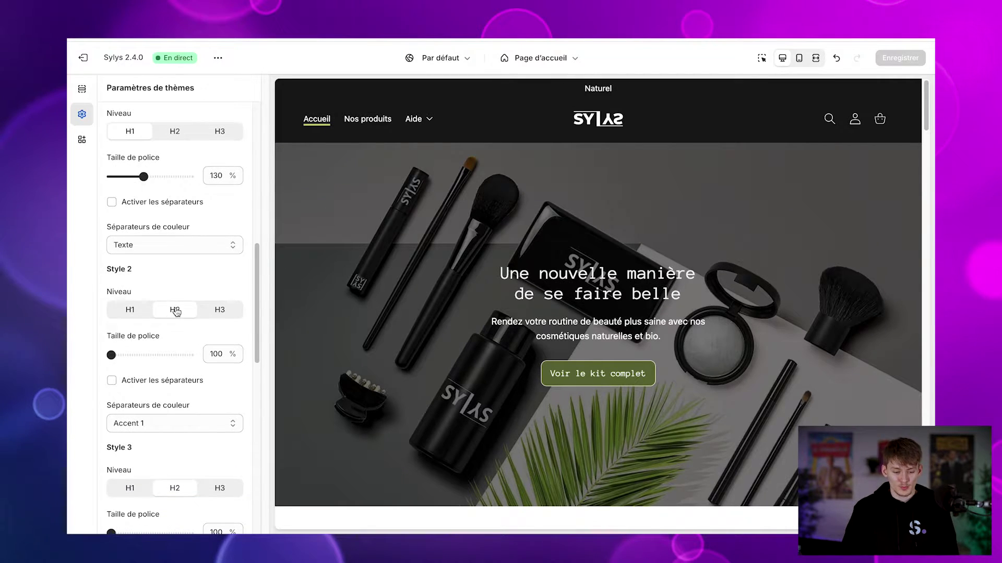
pyautogui.scroll(-2, 189, 319)
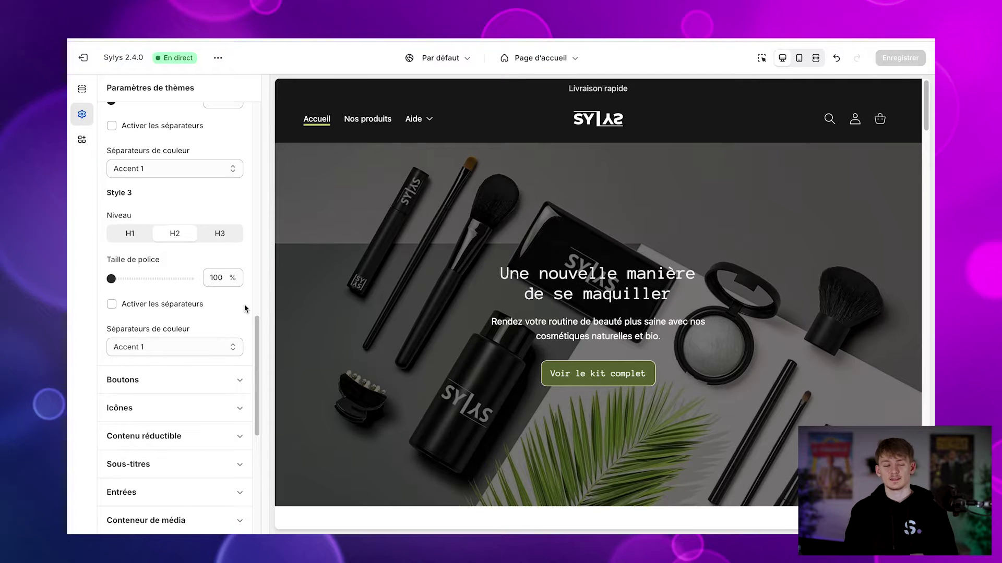
pyautogui.scroll(1, 222, 266)
pyautogui.scroll(4, 222, 266)
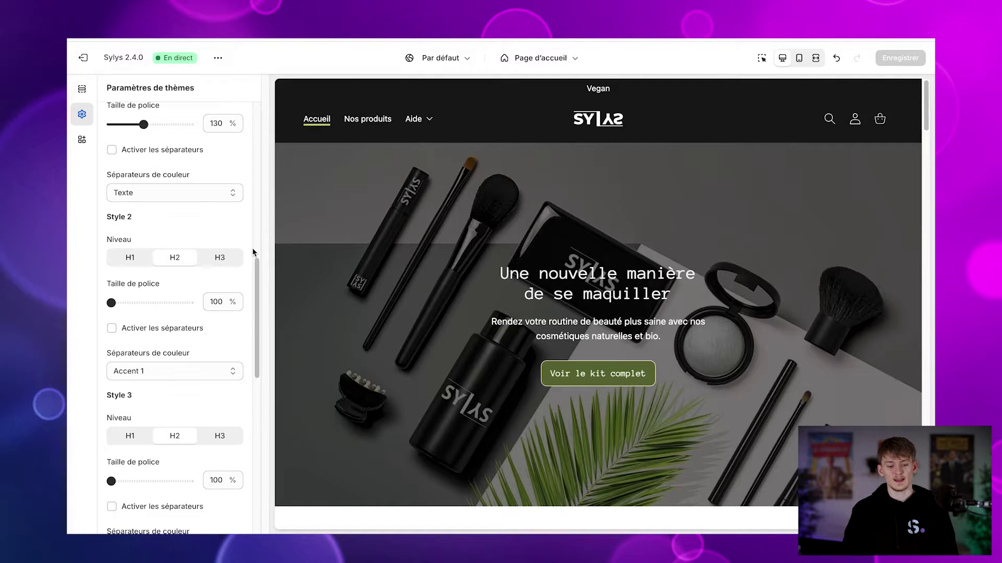
pyautogui.scroll(-1, 201, 292)
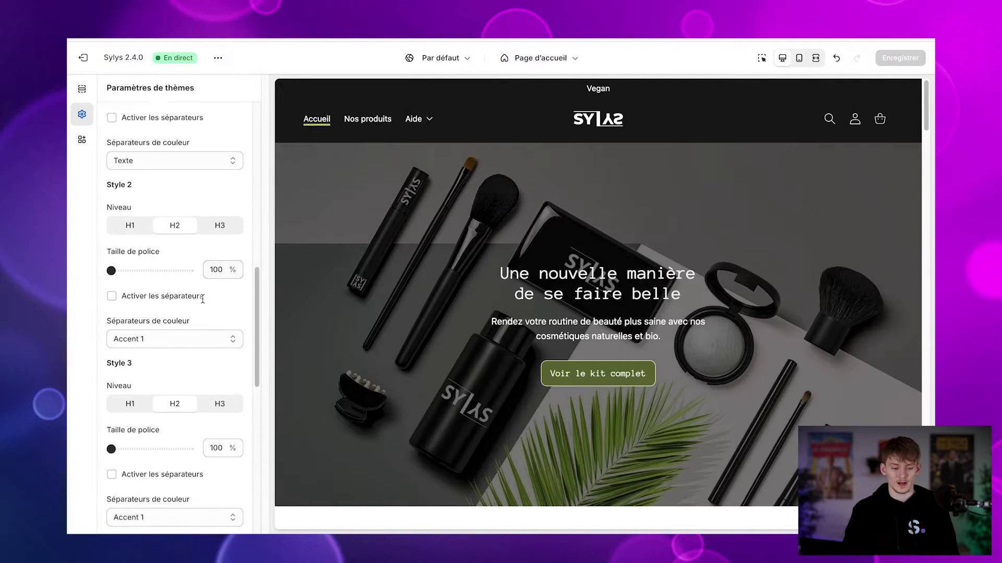
# View the separator colour options of heading Style 2, keeping Accent 1
pyautogui.scroll(-4, 213, 214)
pyautogui.click(211, 209)
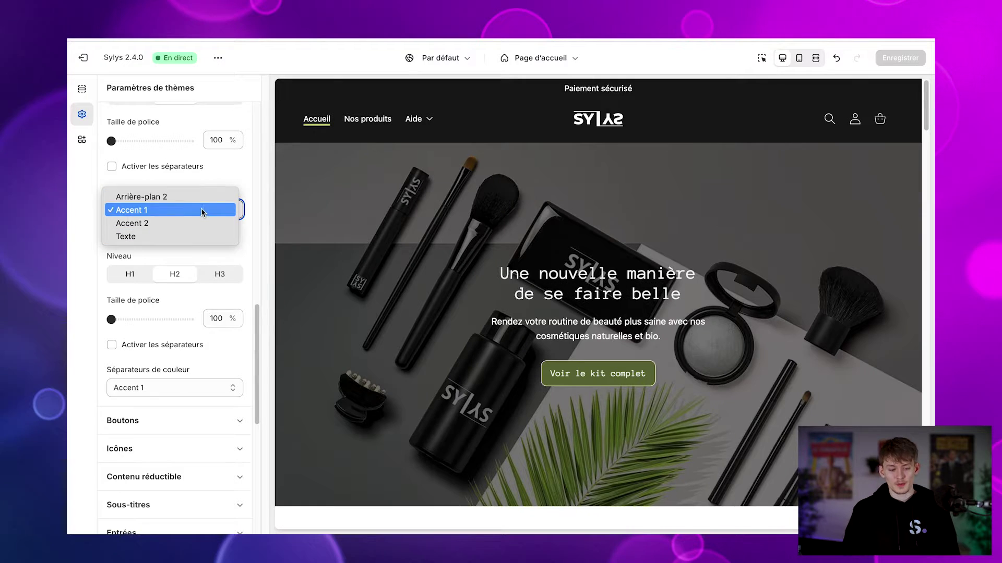
pyautogui.click(202, 209)
pyautogui.scroll(-4, 204, 209)
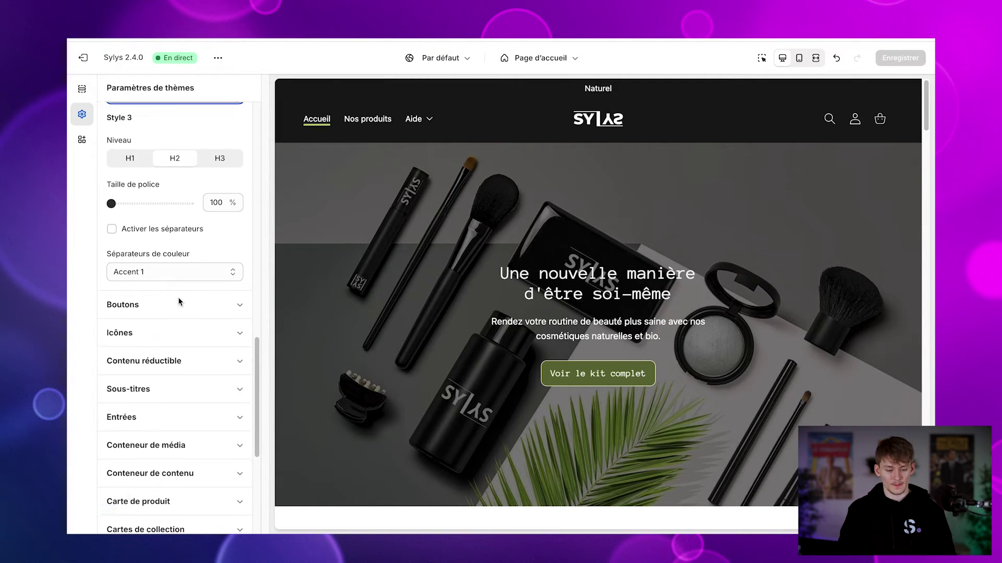
# Open the button settings (Boutons) and look over the general options and the individual button styles
pyautogui.click(156, 302)
pyautogui.scroll(-8, 172, 292)
pyautogui.scroll(5, 174, 288)
pyautogui.scroll(10, 175, 288)
pyautogui.scroll(-7, 175, 289)
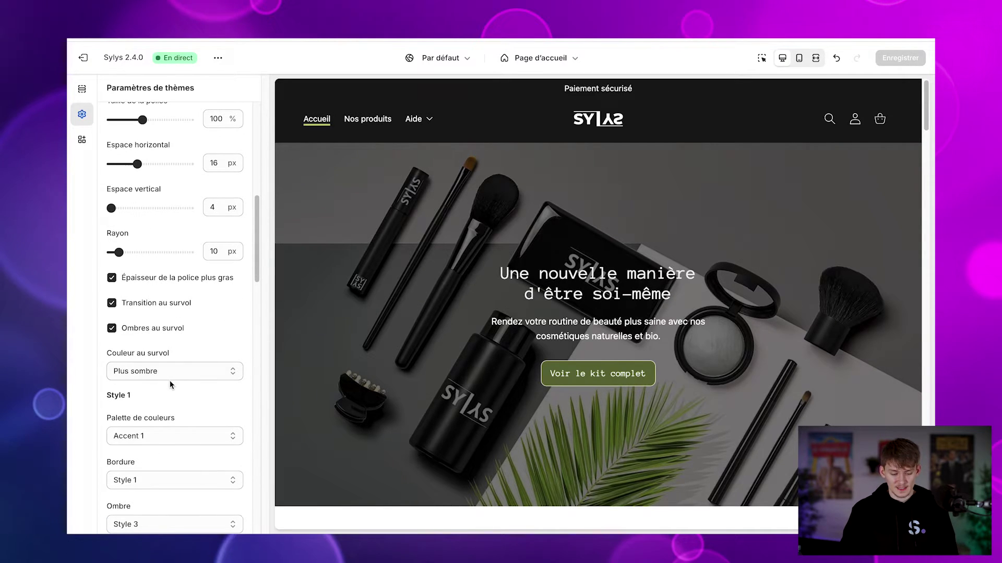
pyautogui.scroll(-5, 171, 381)
pyautogui.scroll(-1, 166, 392)
pyautogui.scroll(-2, 167, 387)
pyautogui.scroll(6, 164, 345)
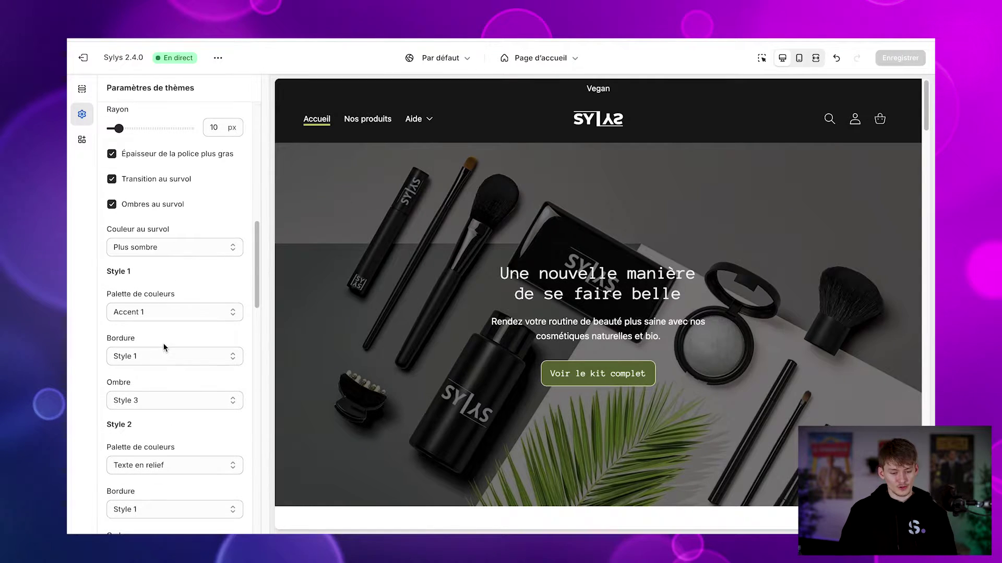
pyautogui.scroll(-1, 142, 296)
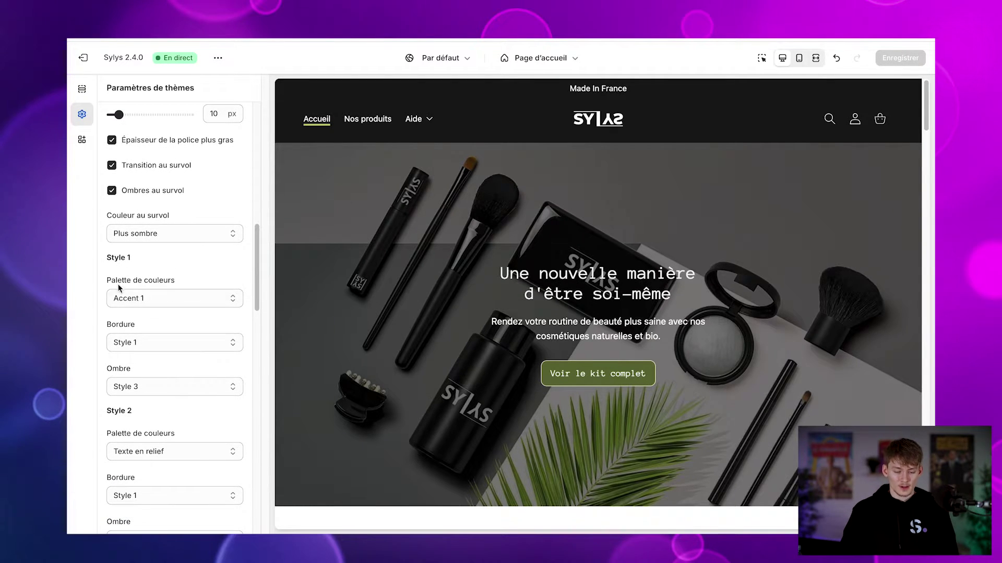
# View the colour palette, border and shadow choices of button Style 1, keeping Accent 1, Style 1 and Style 3
pyautogui.moveTo(111, 281); pyautogui.dragTo(148, 282)
pyautogui.click(148, 297)
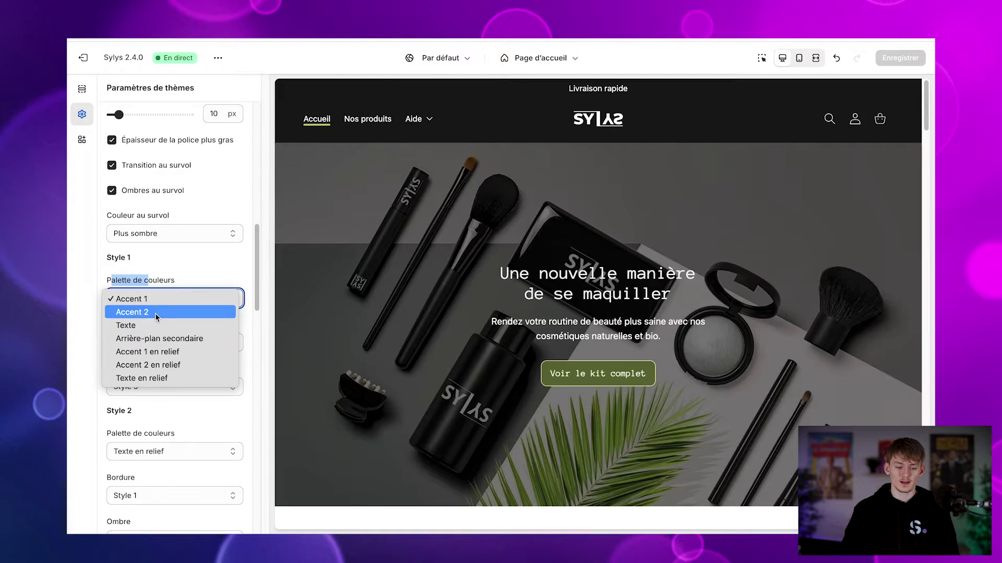
pyautogui.click(191, 270)
pyautogui.click(148, 345)
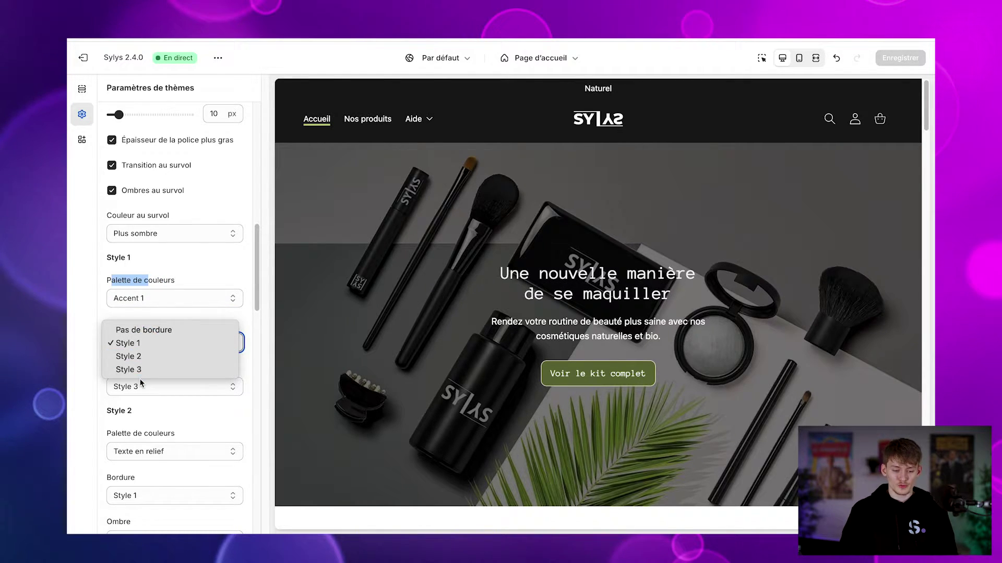
pyautogui.click(185, 274)
pyautogui.click(141, 386)
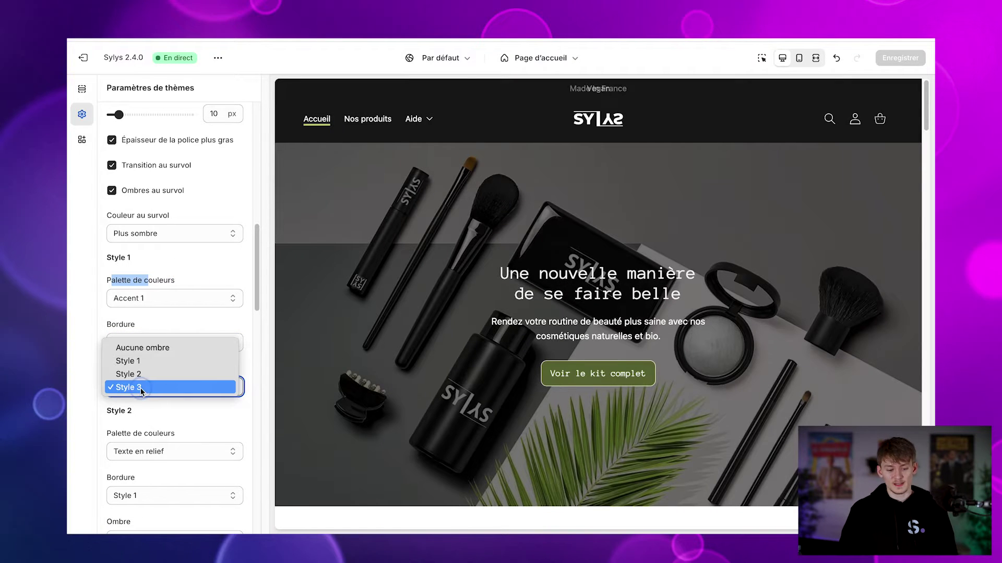
pyautogui.click(141, 387)
pyautogui.click(149, 387)
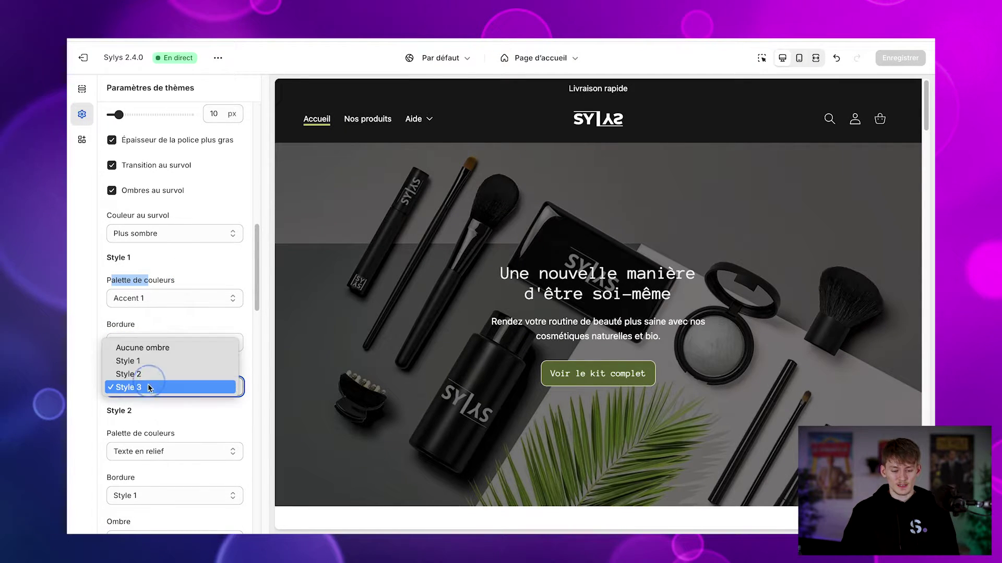
pyautogui.click(207, 181)
# Open the shadow settings (Ombres), compare the opacity, offset and blur of the three shadow styles, and collapse the section
pyautogui.scroll(5, 208, 181)
pyautogui.scroll(3, 207, 181)
pyautogui.click(163, 224)
pyautogui.scroll(-6, 162, 354)
pyautogui.scroll(-4, 163, 355)
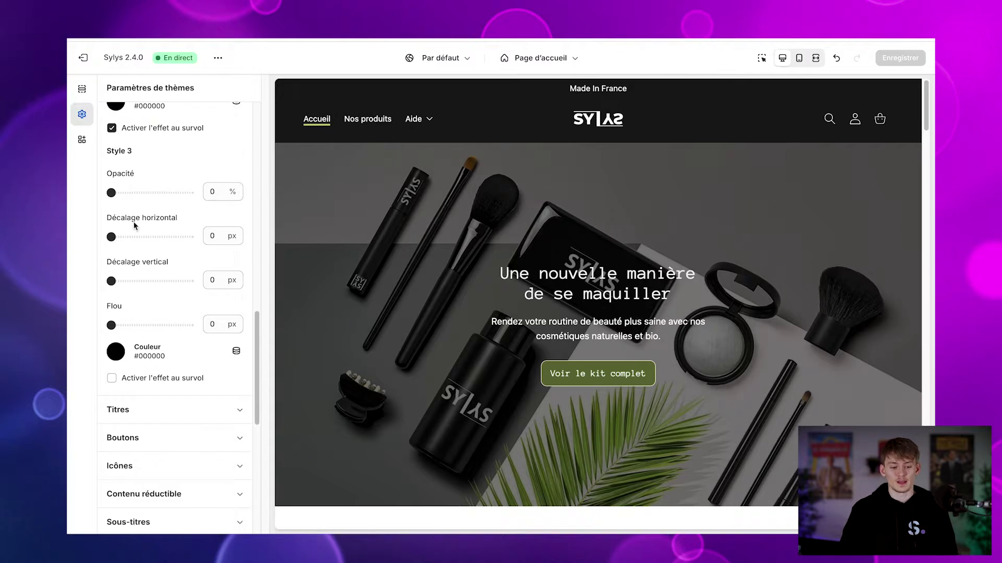
pyautogui.scroll(-1, 156, 240)
pyautogui.scroll(3, 162, 243)
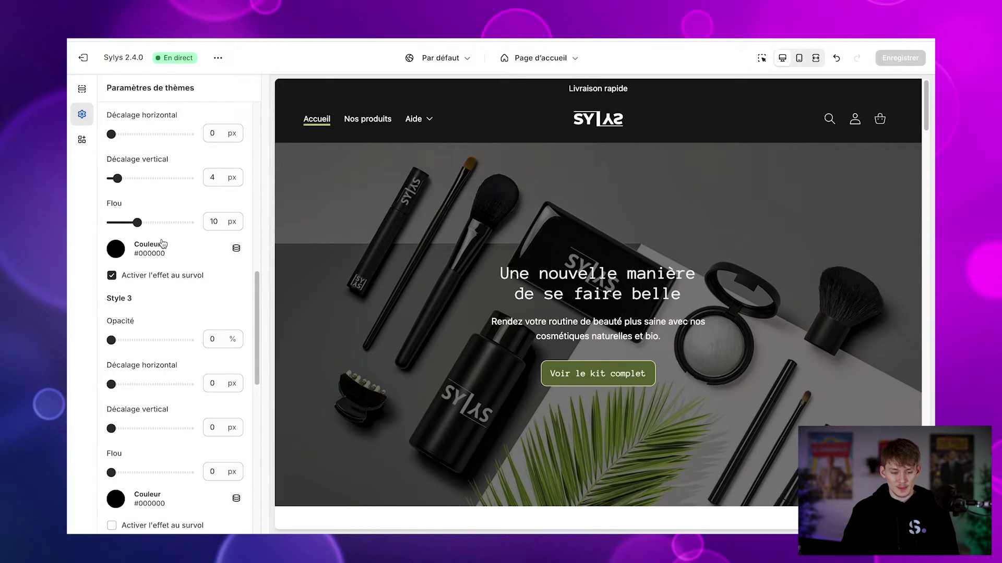
pyautogui.scroll(2, 163, 243)
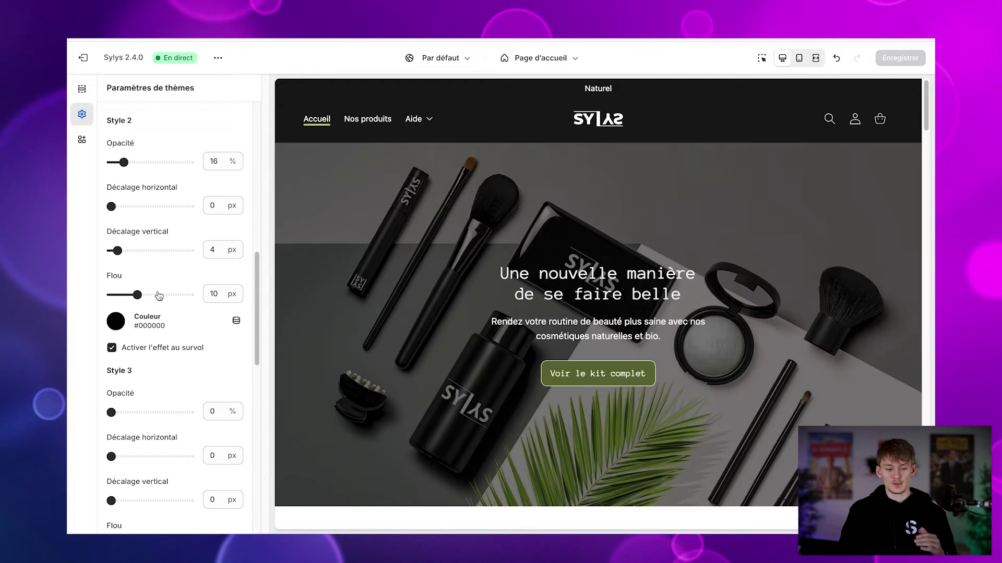
pyautogui.scroll(6, 153, 190)
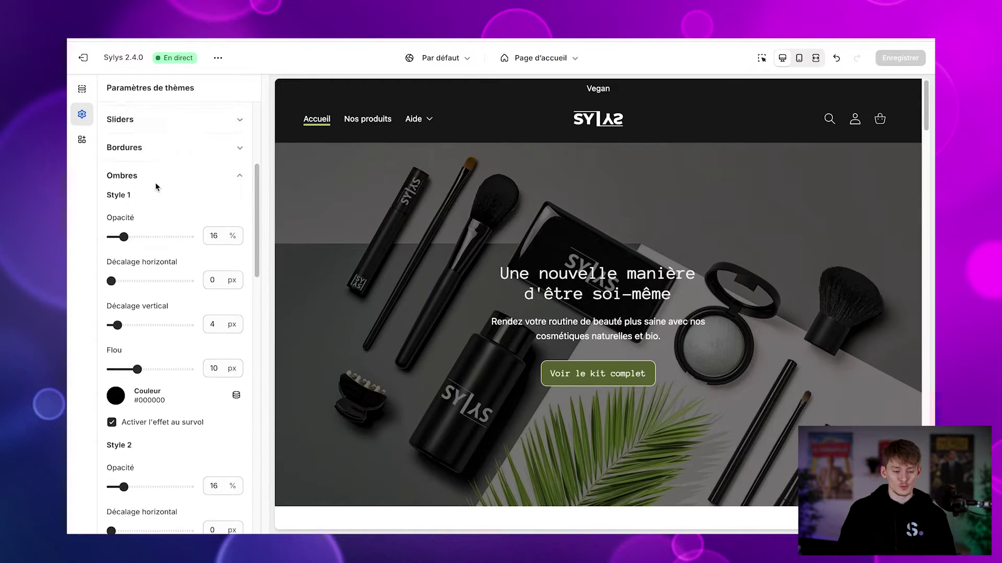
pyautogui.scroll(2, 155, 187)
pyautogui.click(157, 288)
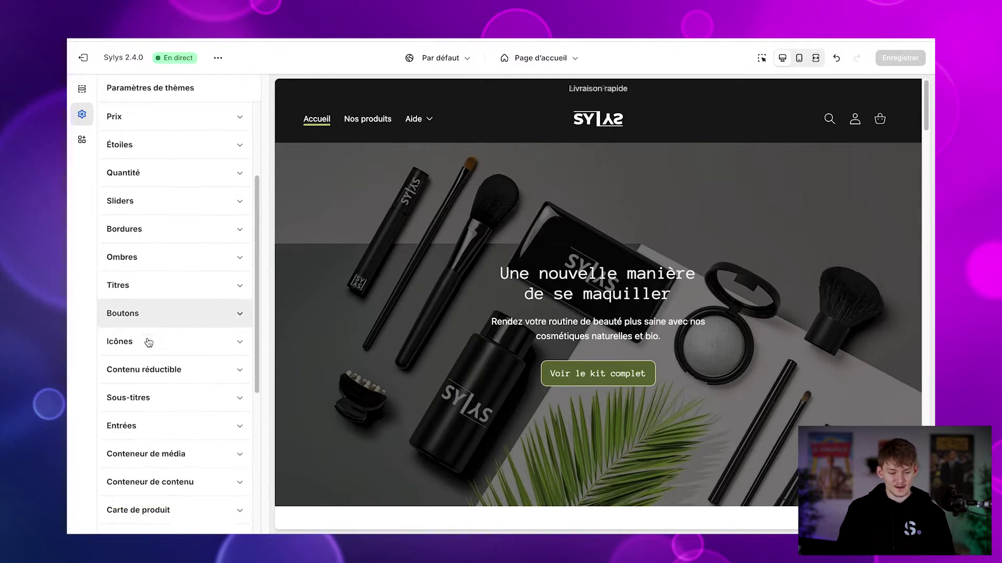
# Reopen the button settings and examine the general font, spacing, radius and hover options
pyautogui.scroll(-1, 147, 340)
pyautogui.scroll(-1, 148, 343)
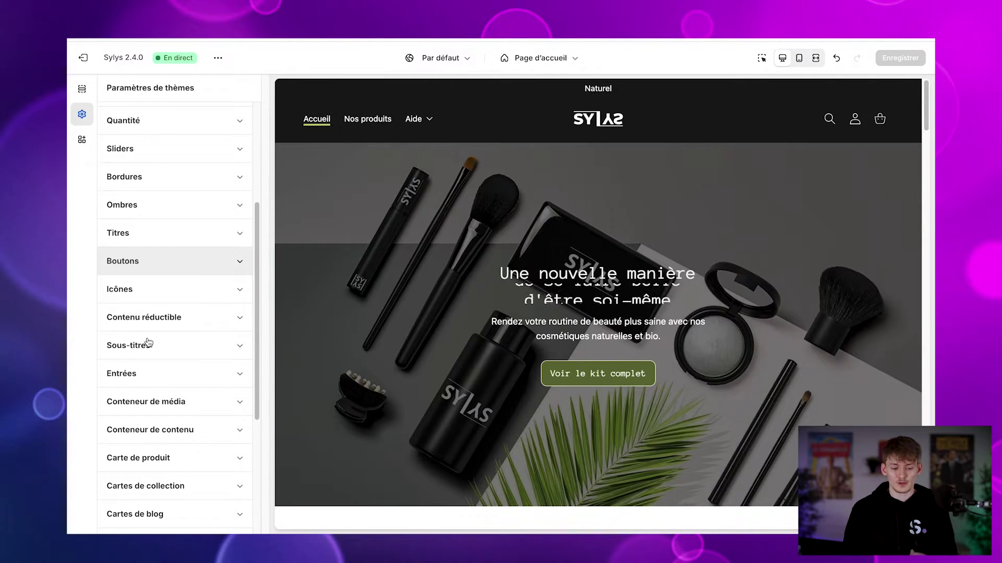
pyautogui.scroll(-1, 172, 313)
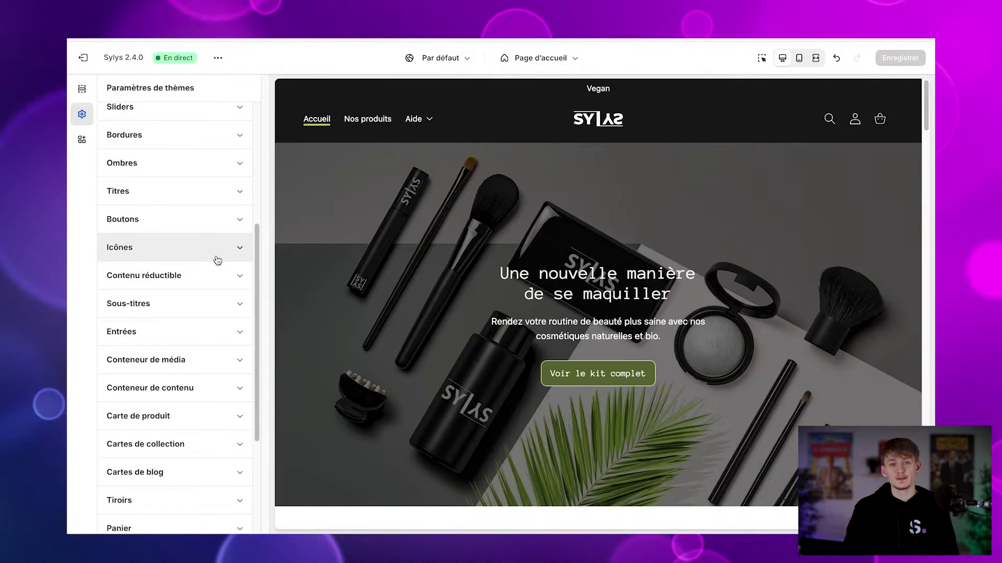
pyautogui.scroll(-1, 218, 260)
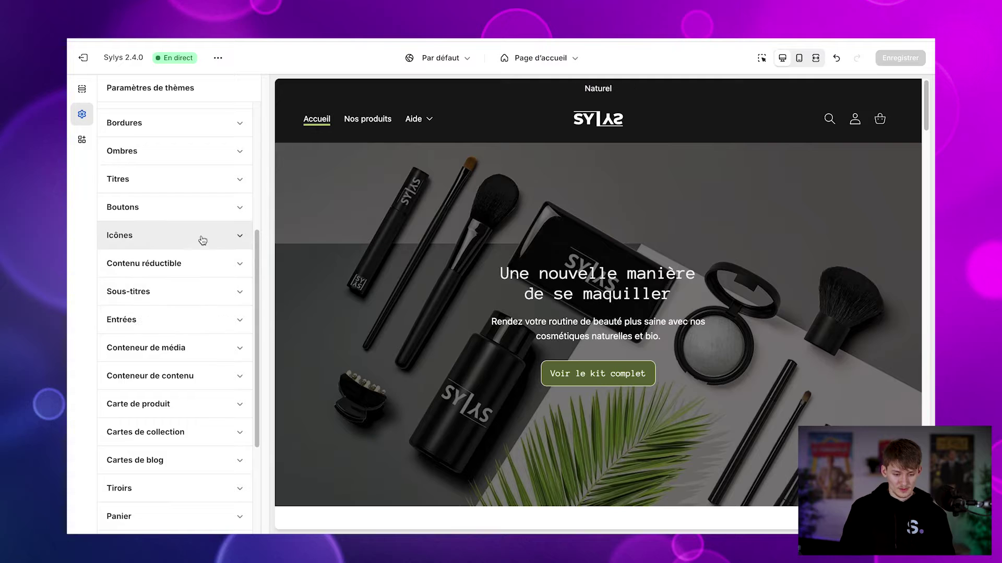
pyautogui.click(215, 209)
pyautogui.scroll(-3, 165, 364)
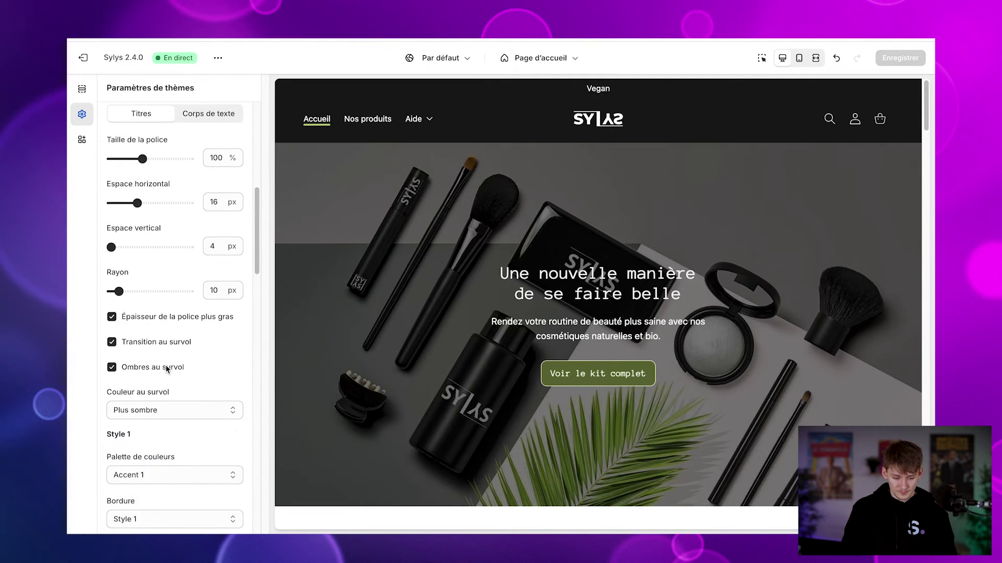
pyautogui.scroll(1, 154, 187)
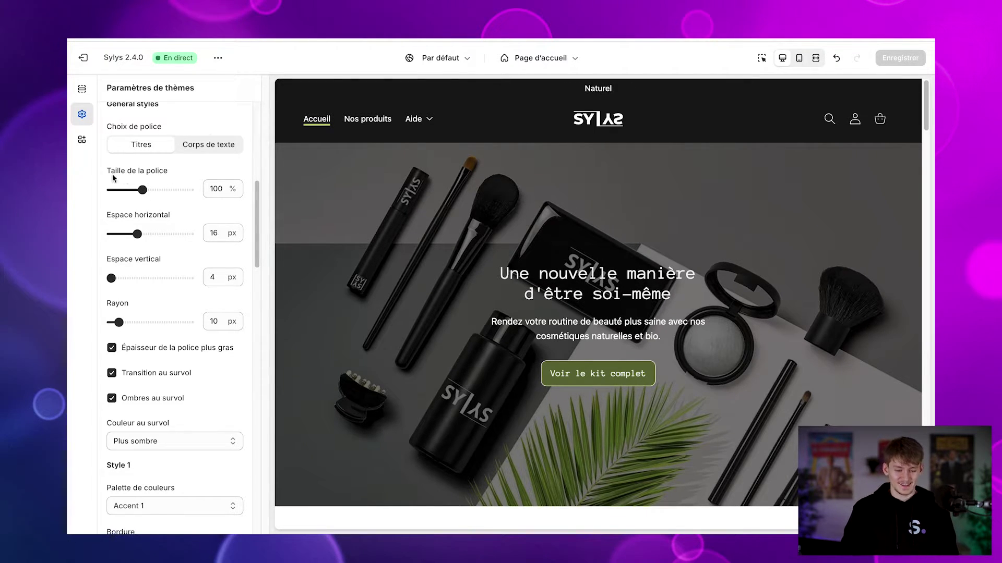
pyautogui.scroll(-2, 169, 225)
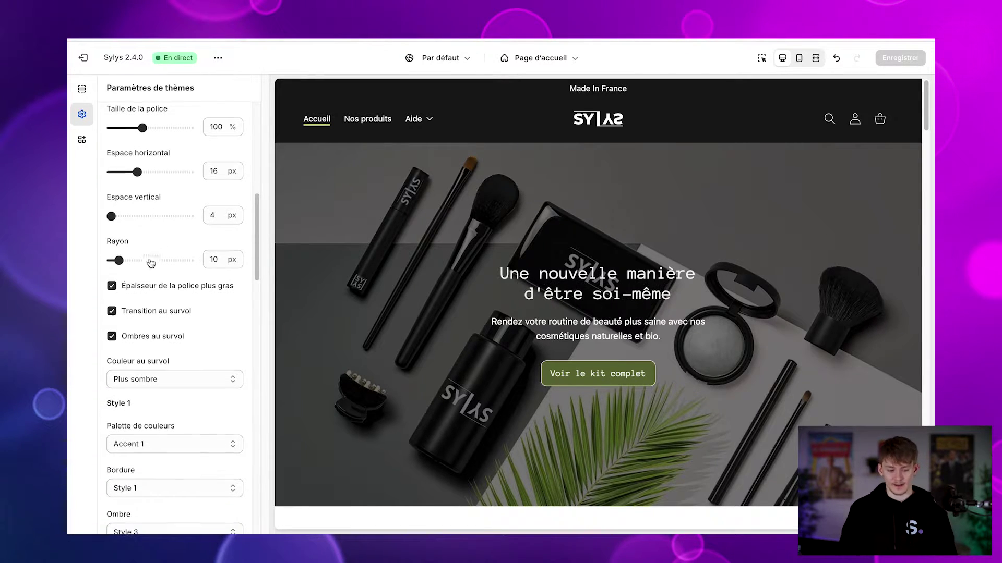
pyautogui.scroll(-2, 151, 263)
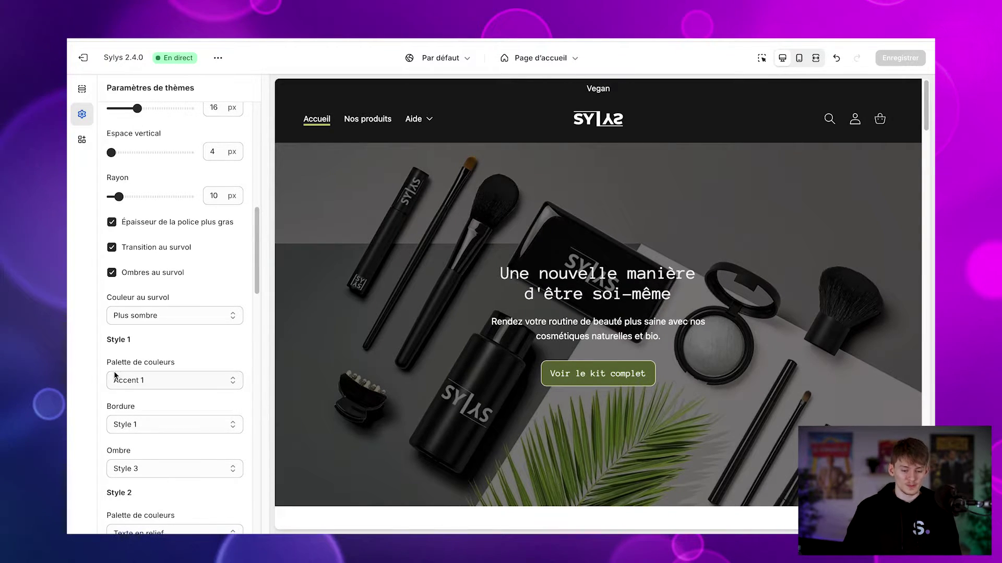
# Examine the remaining button styles and the button extras, comparing them with the Kit complet section in the home page preview
pyautogui.scroll(-8, 178, 355)
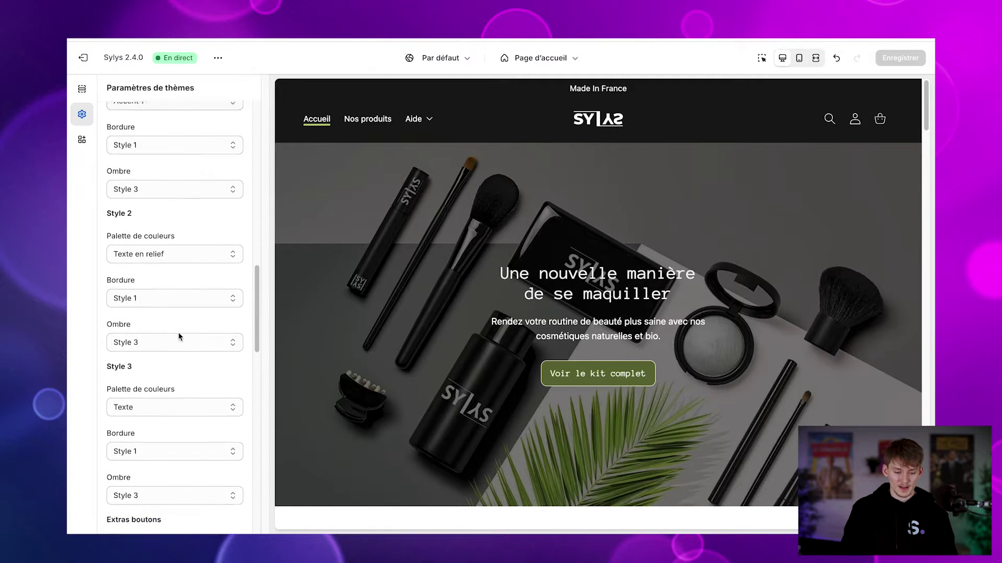
pyautogui.scroll(-5, 179, 337)
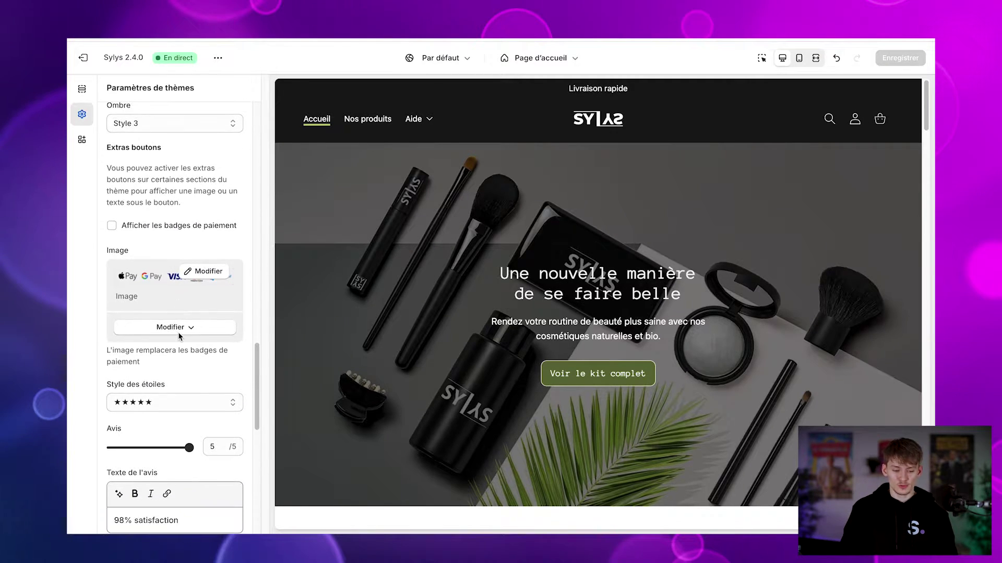
pyautogui.scroll(-1, 172, 256)
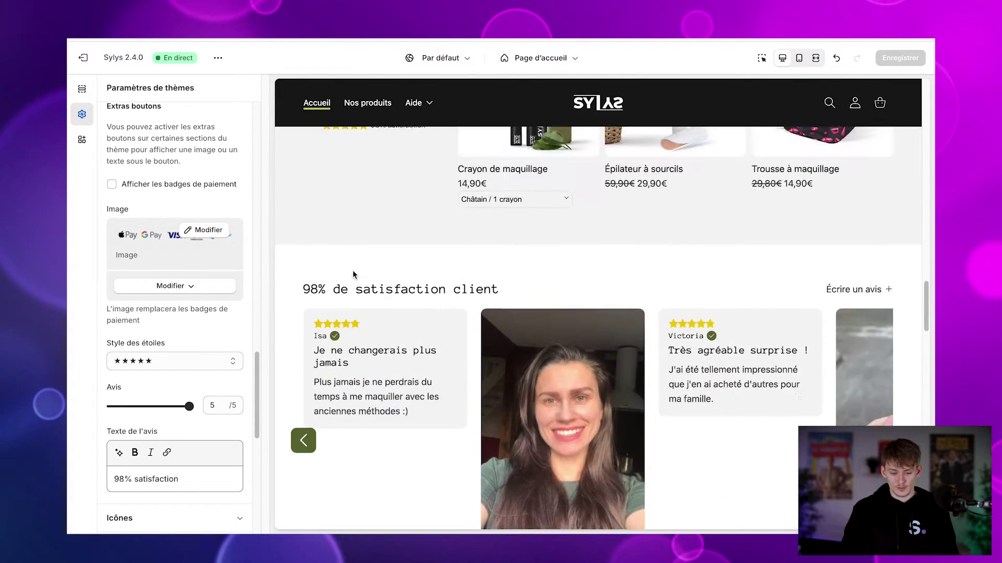
pyautogui.scroll(5, 353, 275)
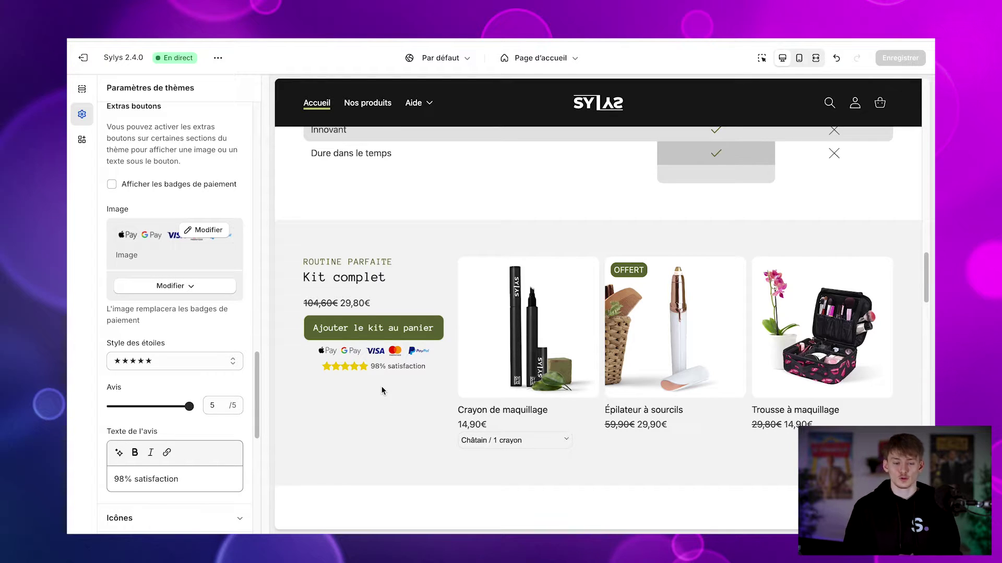
# Open the icon settings (Icônes) and examine where icons are used in the home page preview, including the FAQ
pyautogui.scroll(-10, 185, 358)
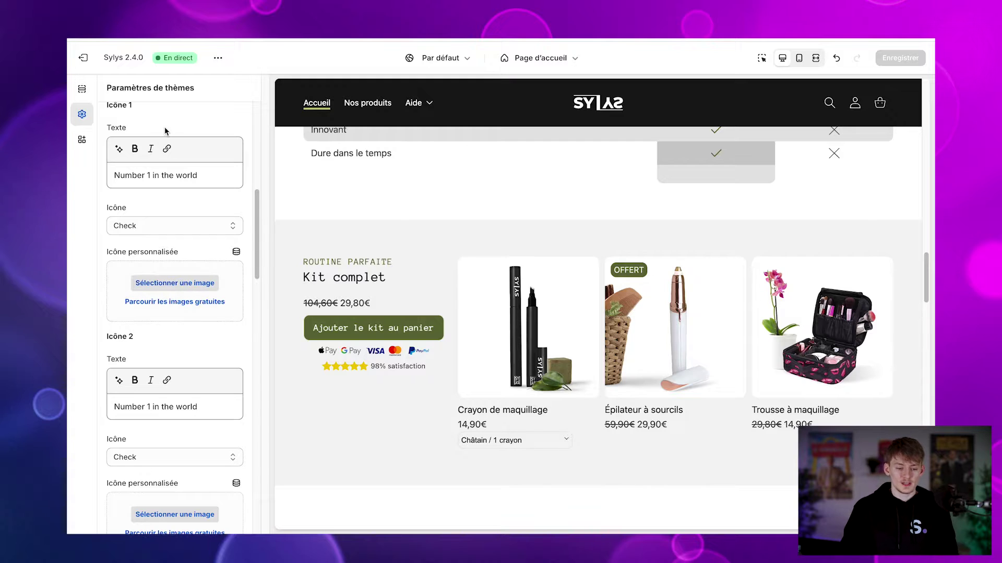
pyautogui.scroll(-20, 379, 323)
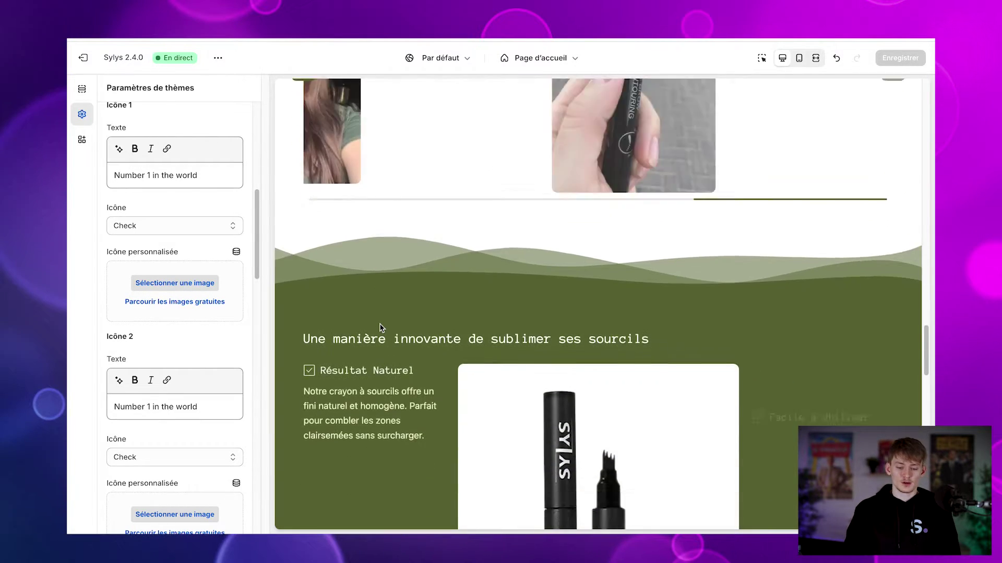
pyautogui.scroll(-5, 380, 328)
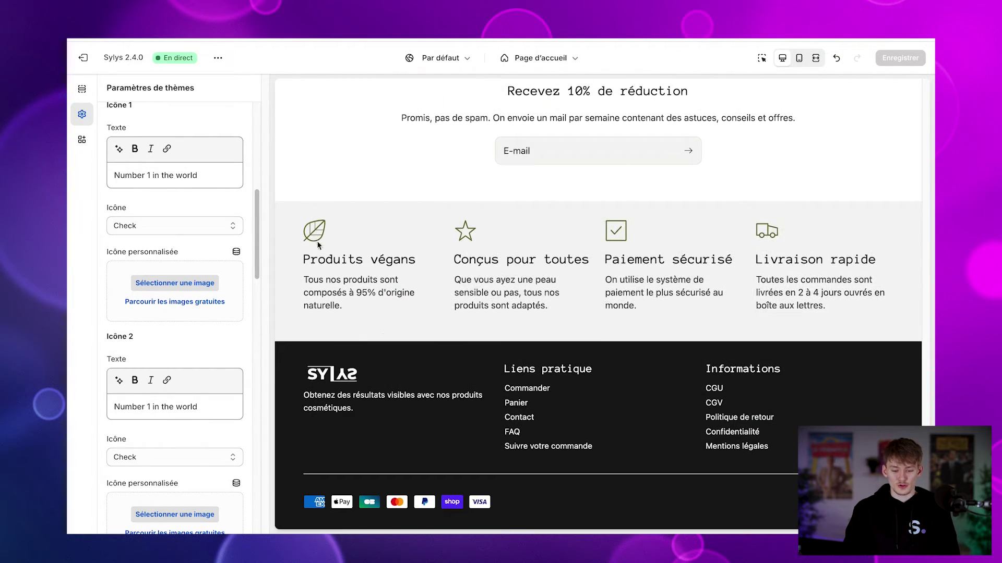
pyautogui.scroll(15, 665, 277)
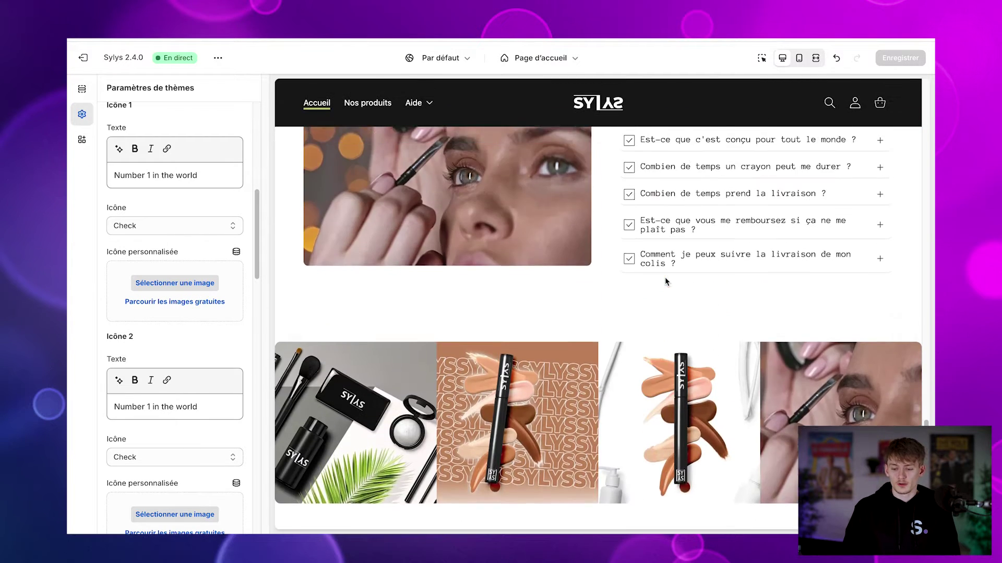
pyautogui.click(879, 112)
pyautogui.click(915, 96)
pyautogui.scroll(4, 187, 240)
pyautogui.scroll(-3, 188, 239)
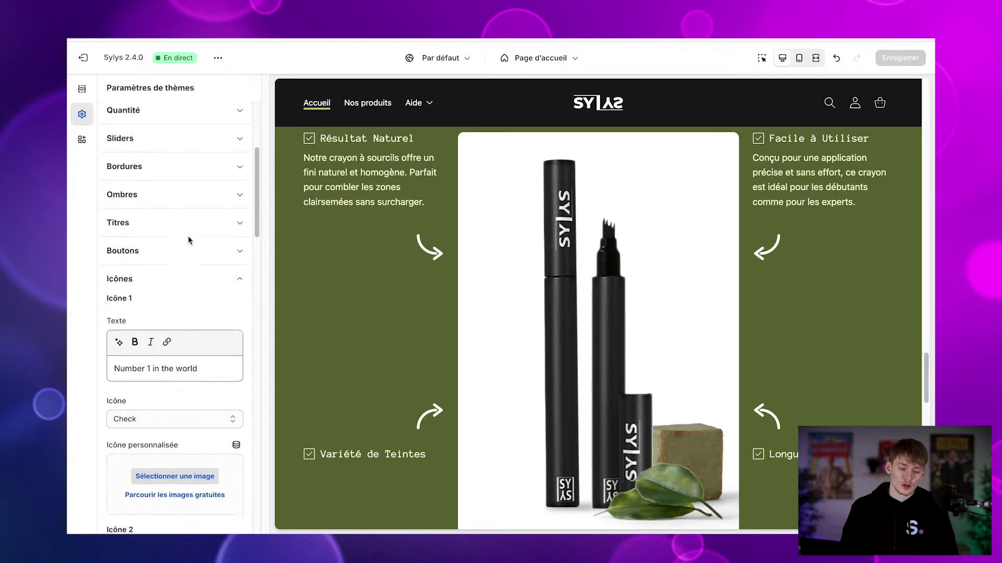
# Examine the text, icon and custom image options of the five icon slots, Icône 1 to Icône 5
pyautogui.scroll(-1, 187, 254)
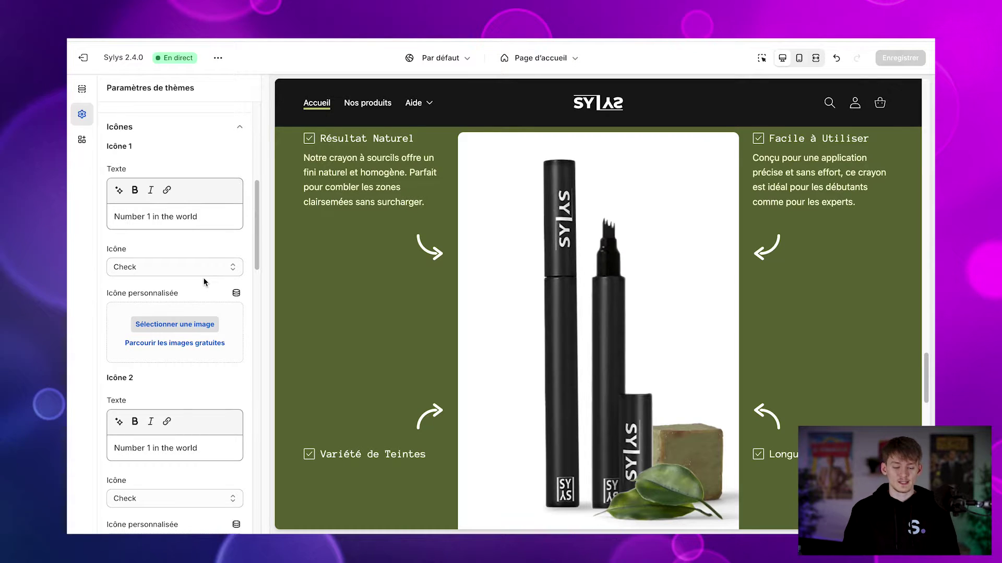
pyautogui.scroll(-10, 204, 282)
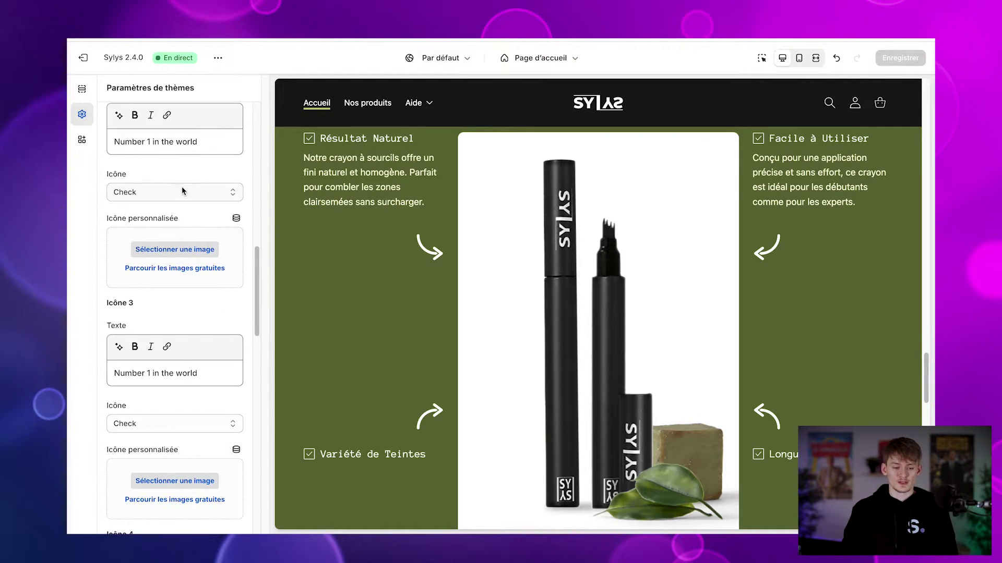
pyautogui.click(183, 190)
pyautogui.click(181, 189)
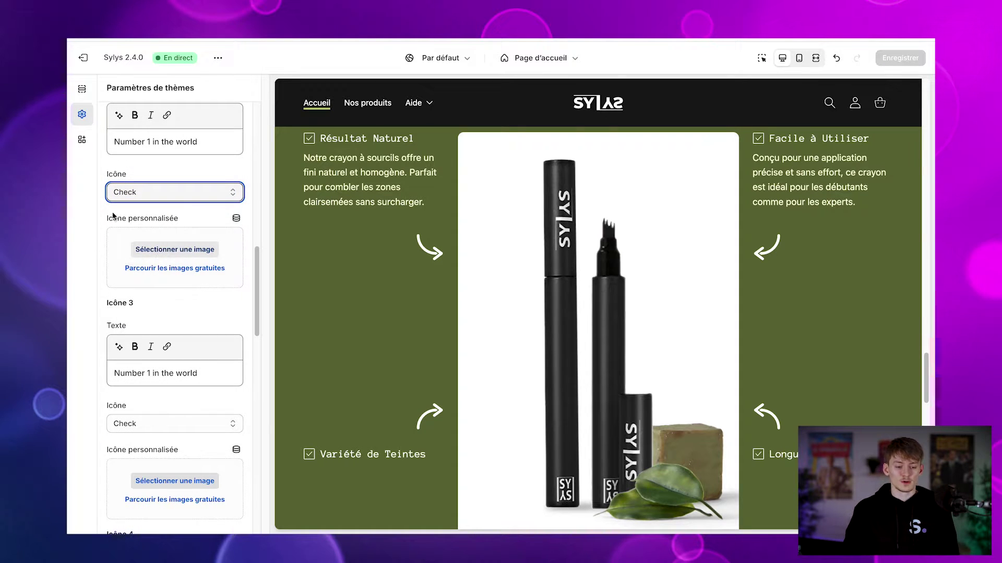
pyautogui.scroll(2, 147, 125)
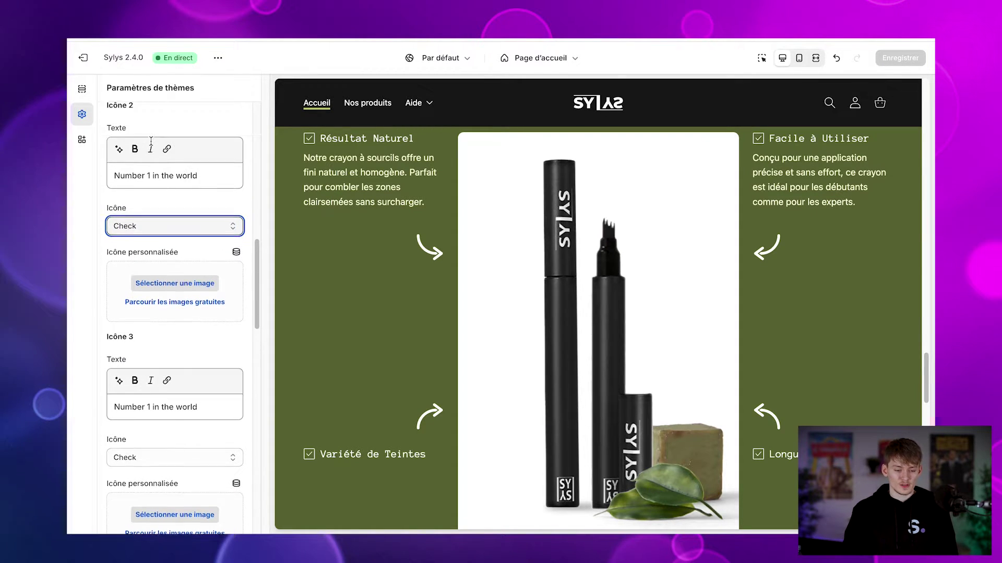
pyautogui.scroll(-10, 167, 157)
pyautogui.scroll(-7, 165, 266)
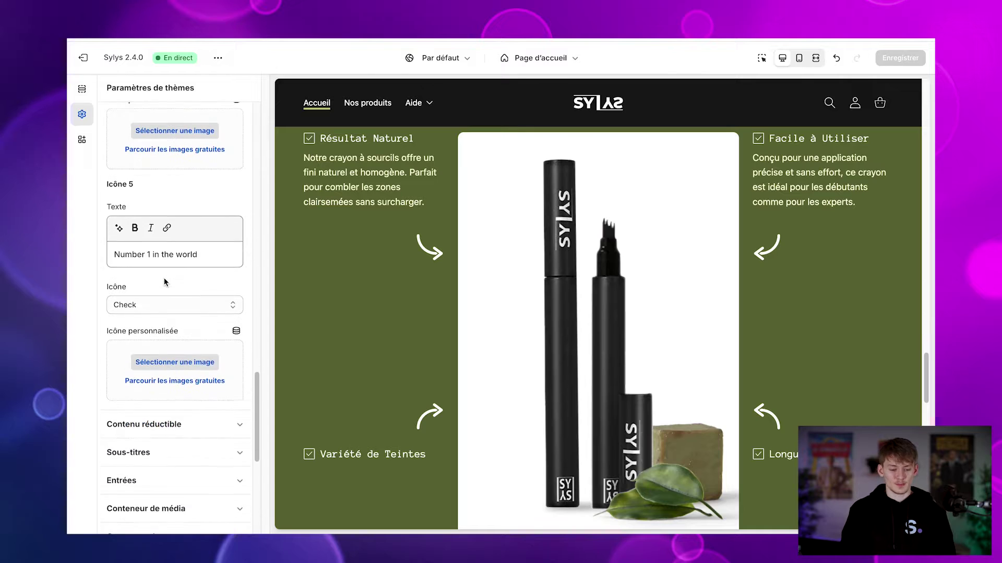
# Open the collapsible content settings (Contenu réductible) and examine the spacing, icon, font, border and shadow options
pyautogui.click(161, 379)
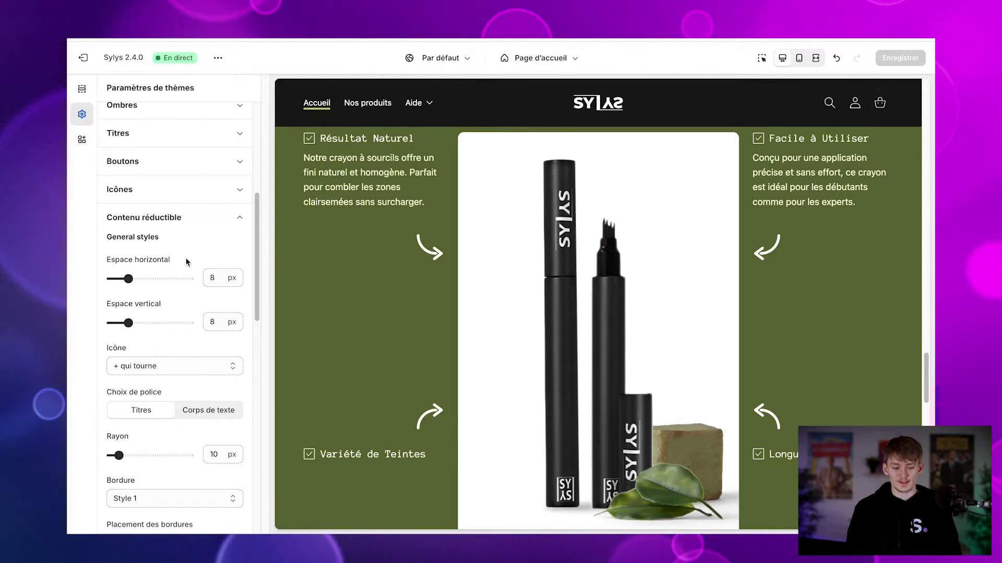
pyautogui.scroll(-1, 134, 163)
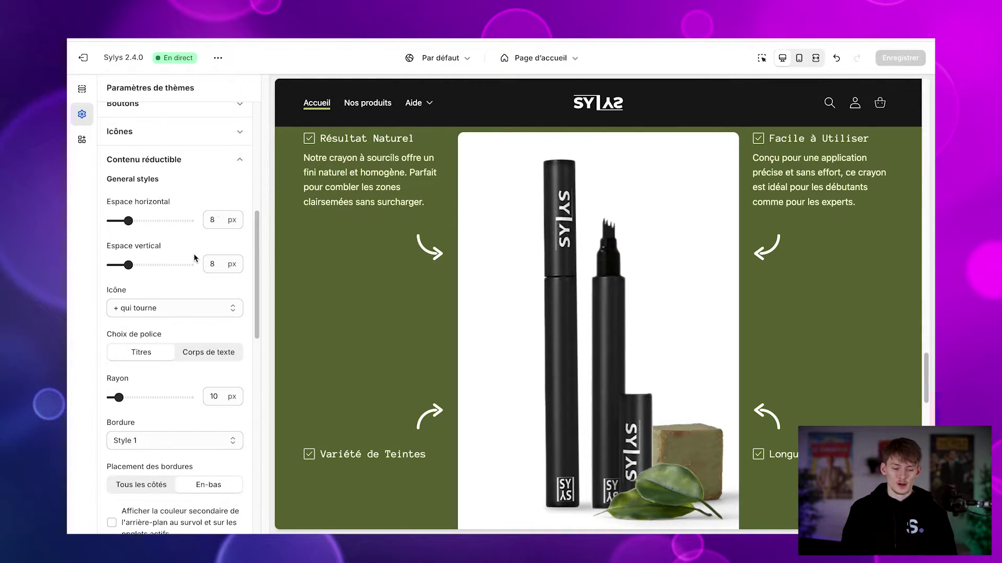
pyautogui.scroll(-1, 200, 257)
pyautogui.click(116, 262)
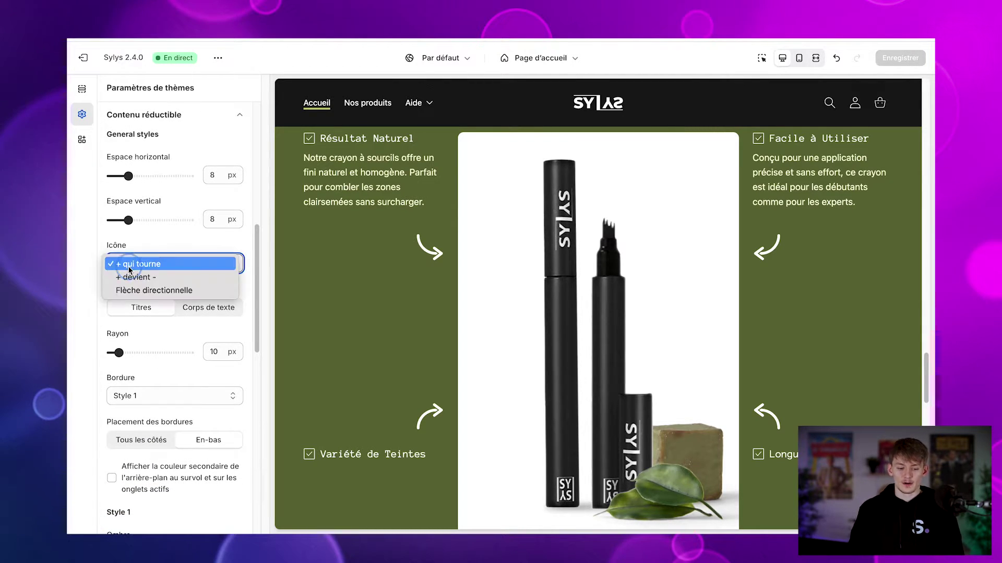
pyautogui.click(154, 252)
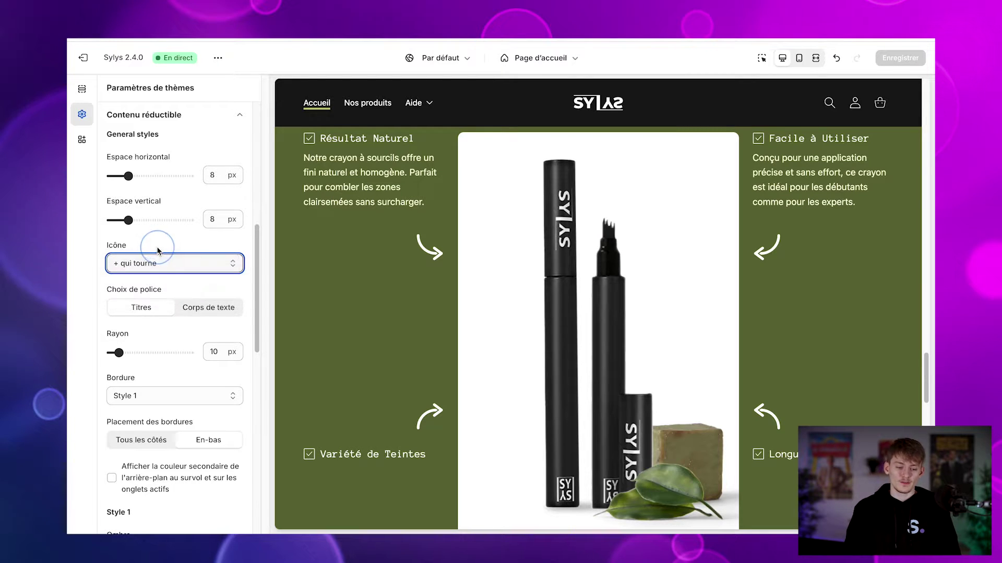
pyautogui.scroll(-1, 170, 293)
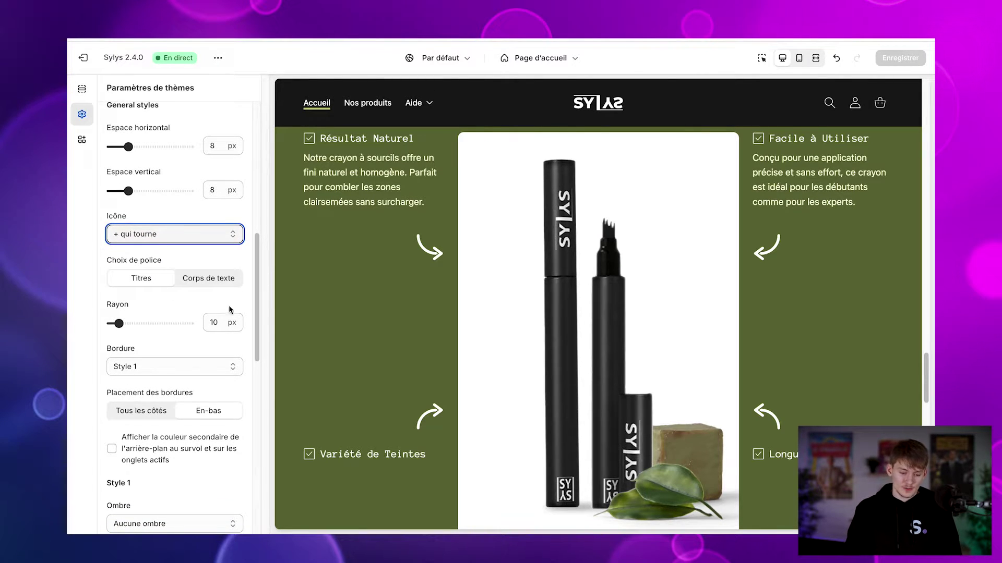
pyautogui.scroll(-4, 219, 313)
pyautogui.scroll(-3, 202, 326)
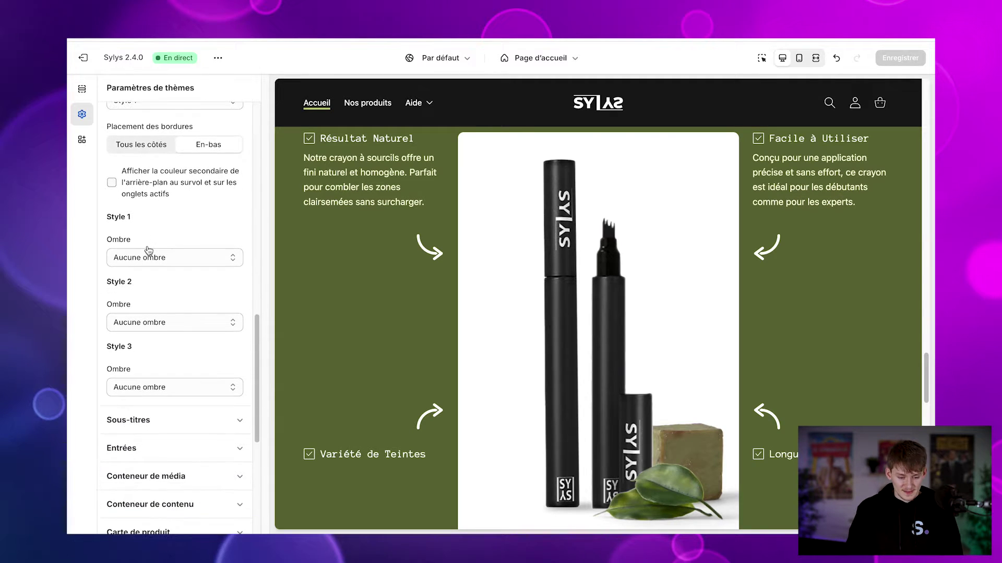
pyautogui.scroll(-1, 149, 251)
pyautogui.scroll(-2, 187, 244)
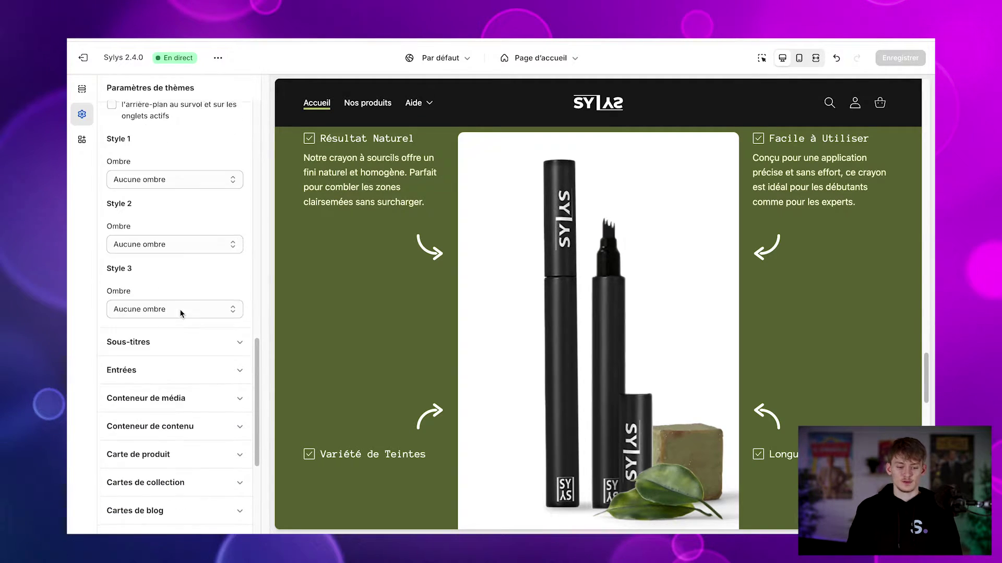
# Open the subtitle settings (Sous-titres) and compare them with the "Routine parfaite" subtitle above Kit complet in the preview
pyautogui.click(171, 301)
pyautogui.scroll(6, 180, 329)
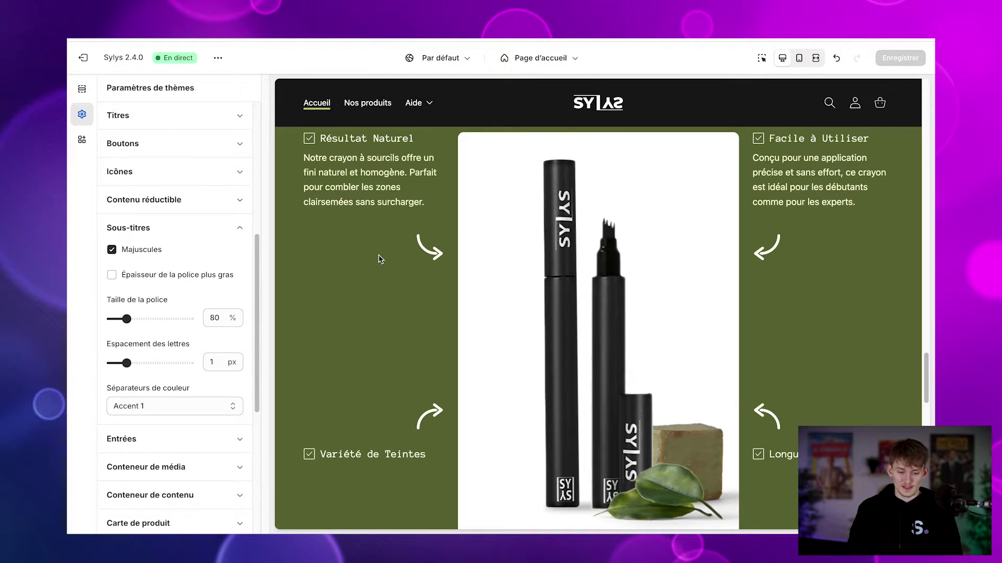
pyautogui.scroll(15, 389, 250)
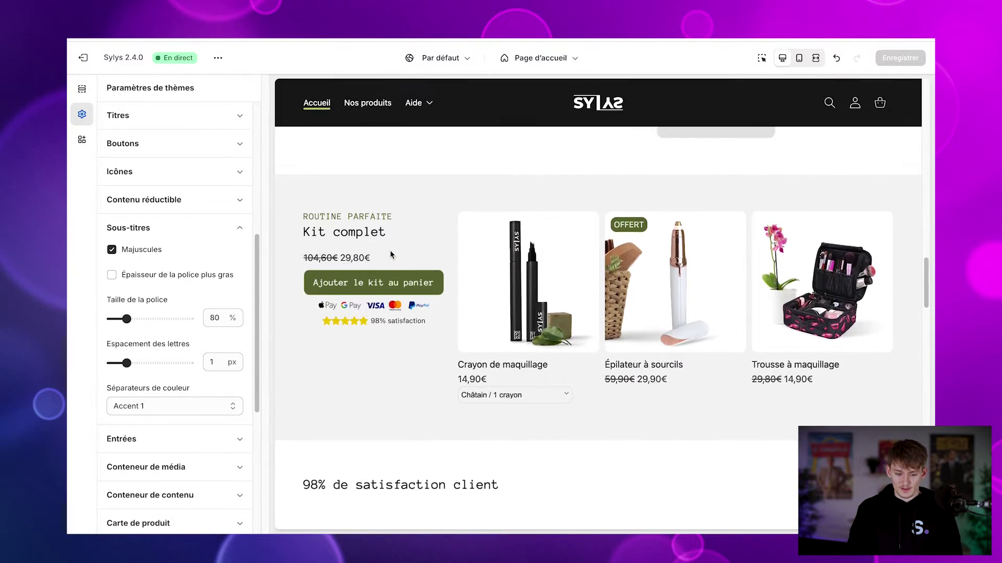
pyautogui.click(398, 227)
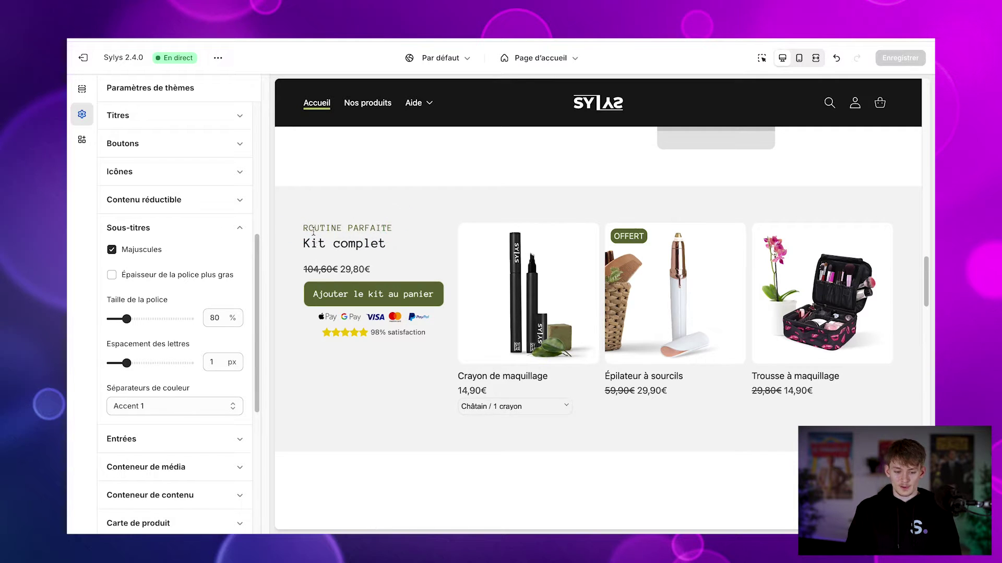
pyautogui.scroll(3, 313, 230)
pyautogui.scroll(-2, 315, 229)
pyautogui.click(386, 310)
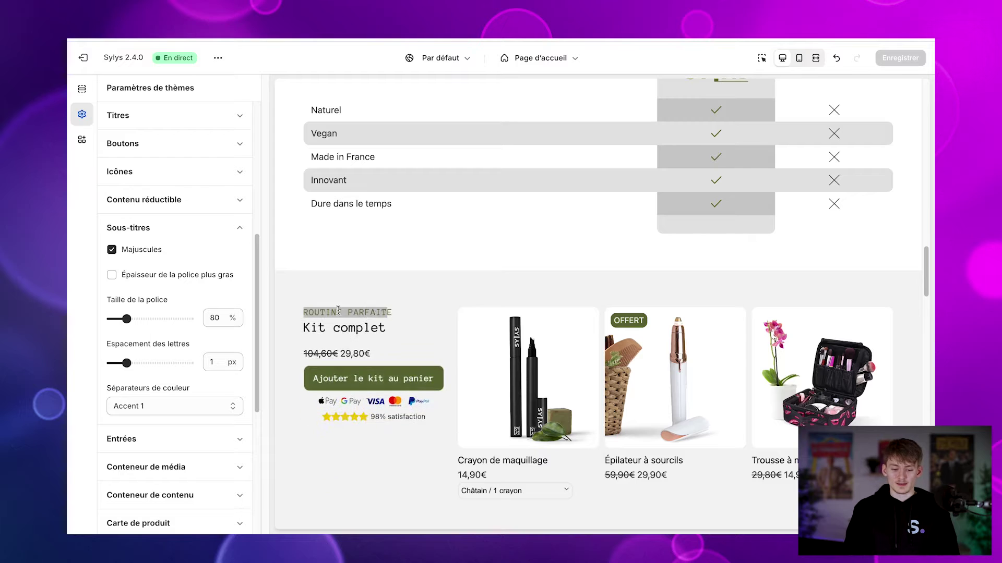
pyautogui.click(339, 309)
pyautogui.tripleClick(340, 309)
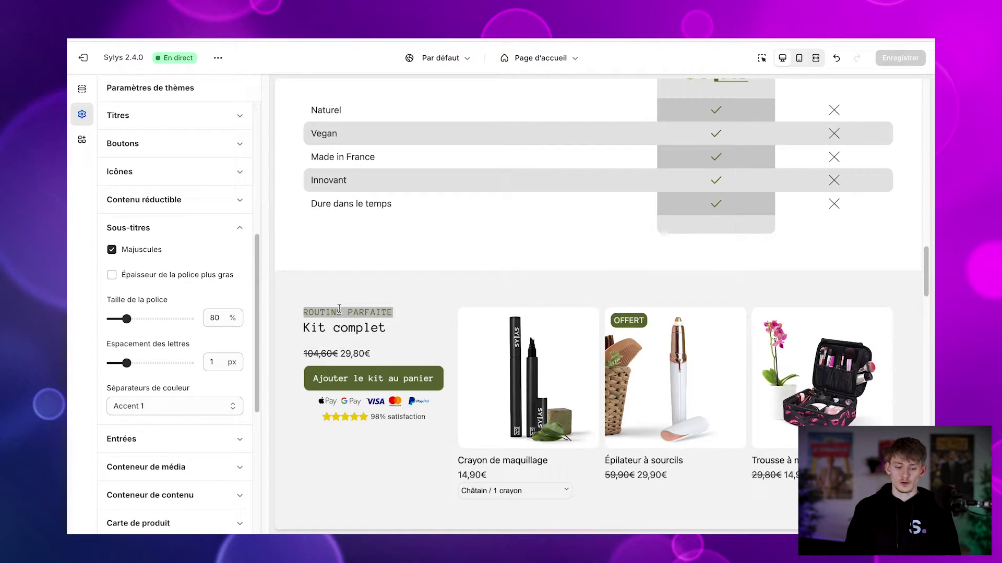
# Compare the "Conception unique" and "Résultats instantanés" subtitles with their headings in the home page preview
pyautogui.scroll(10, 360, 318)
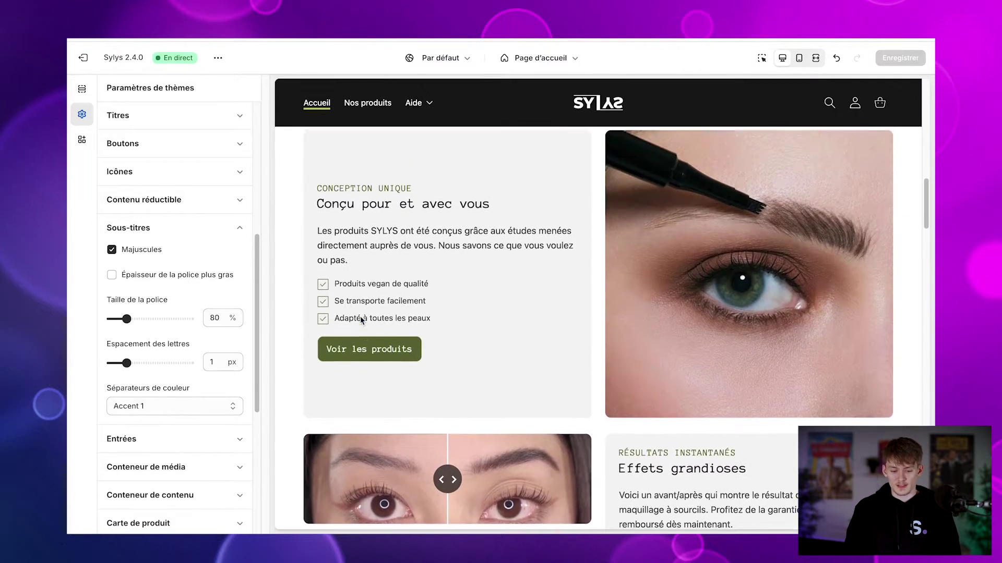
pyautogui.moveTo(316, 238); pyautogui.dragTo(375, 239)
pyautogui.click(387, 240)
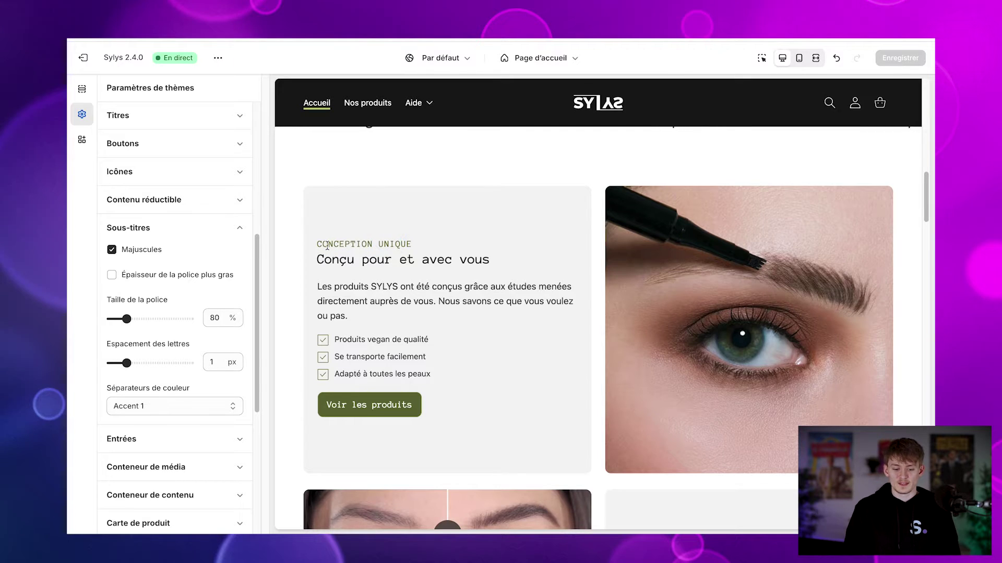
pyautogui.tripleClick(404, 244)
pyautogui.tripleClick(493, 259)
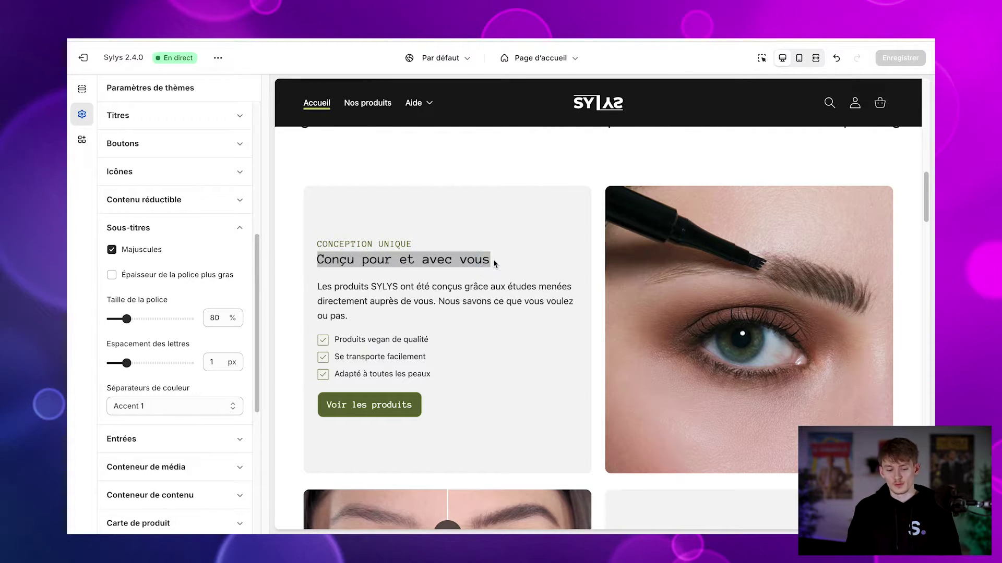
pyautogui.scroll(-5, 493, 259)
pyautogui.moveTo(637, 278); pyautogui.dragTo(702, 279)
pyautogui.click(668, 305)
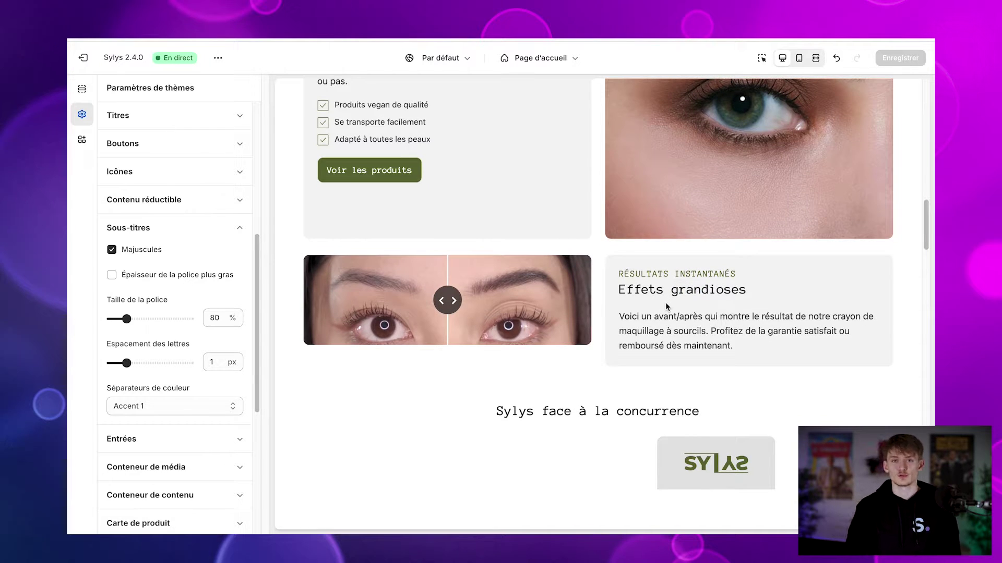
# Open the input field settings (Entrées) and examine the radius, shadow, border and focus behaviour options
pyautogui.click(172, 438)
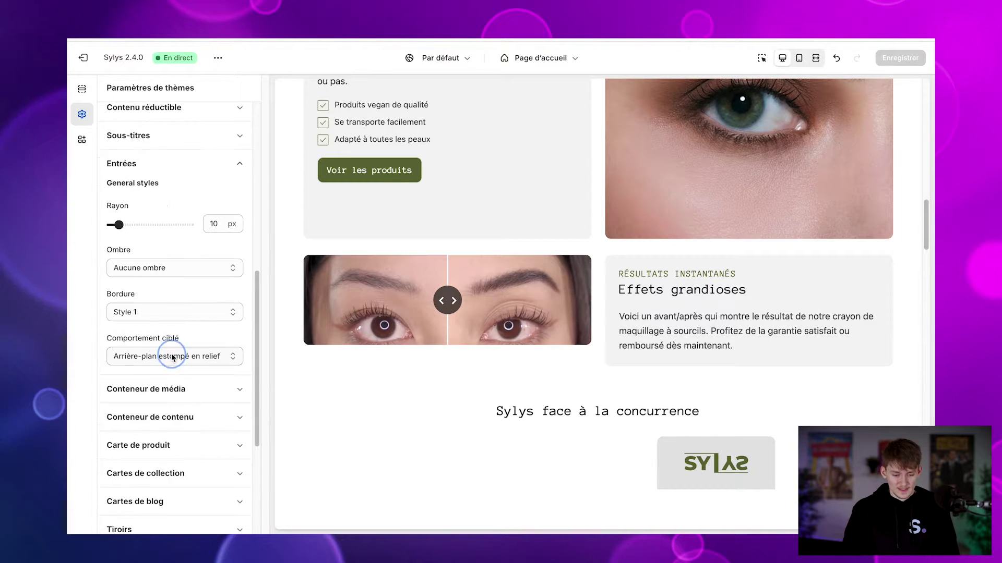
pyautogui.scroll(-2, 174, 350)
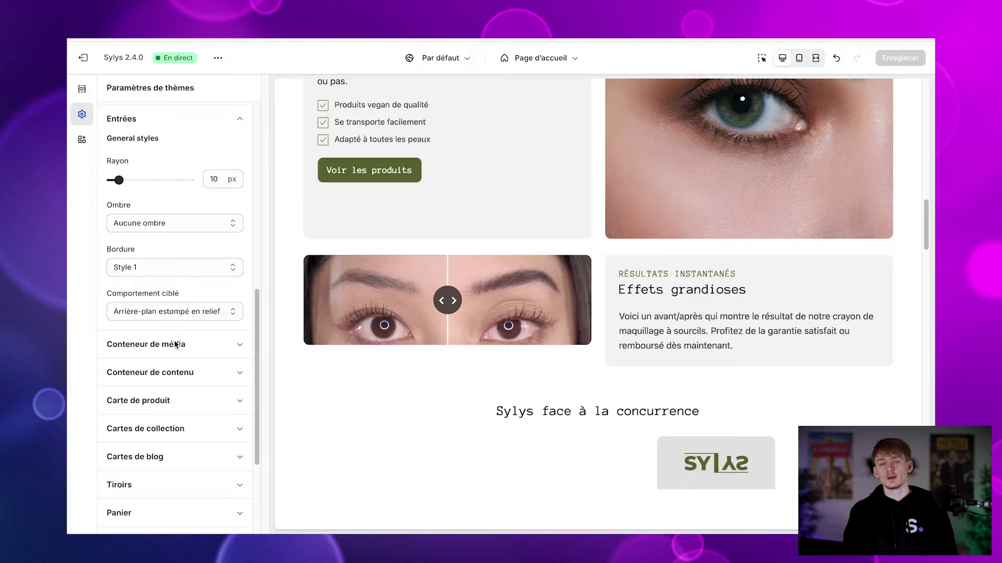
pyautogui.scroll(-1, 176, 345)
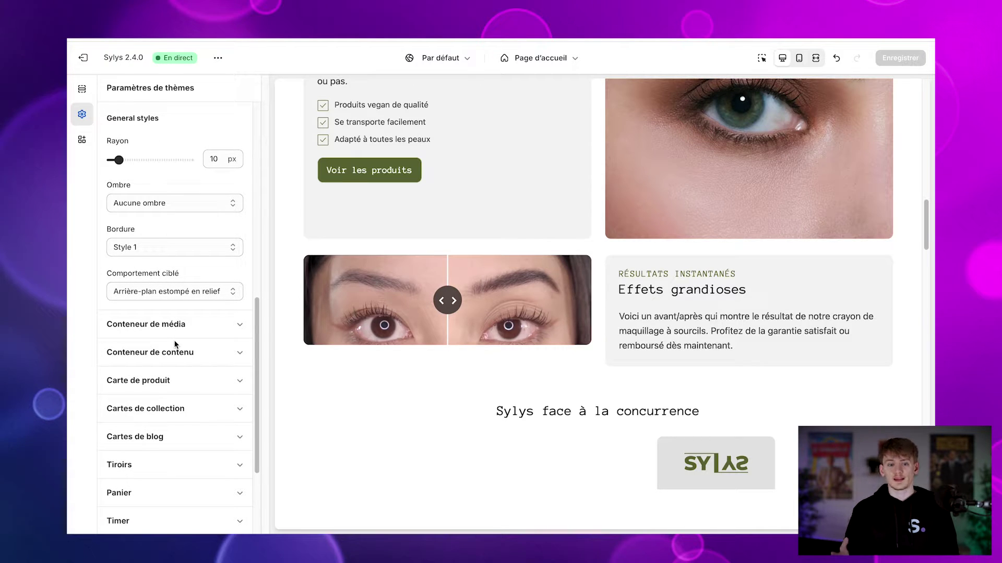
pyautogui.scroll(-2, 176, 345)
# Open the media container and content container settings in turn and compare them with the image and text blocks in the preview
pyautogui.click(174, 277)
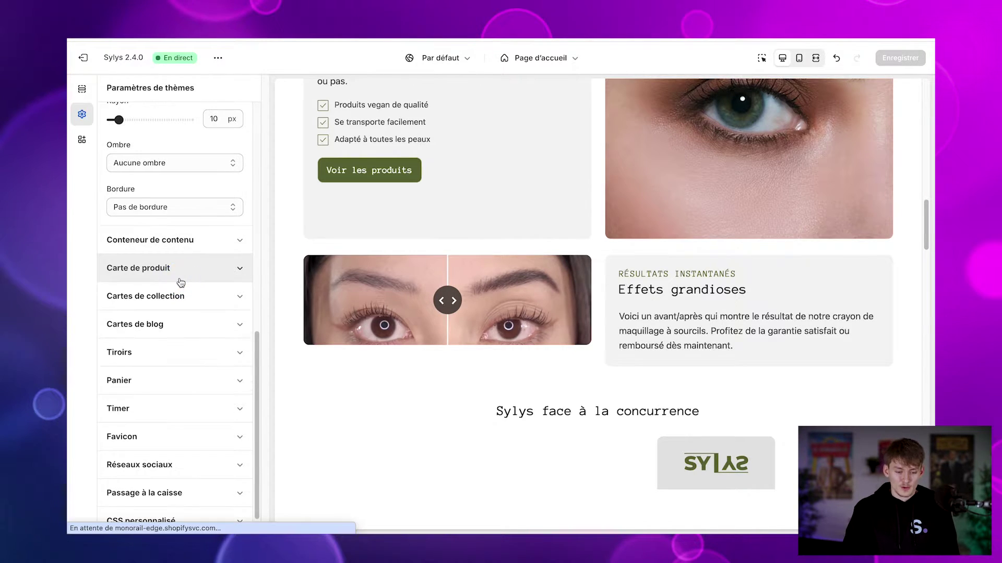
pyautogui.scroll(1, 234, 224)
pyautogui.scroll(5, 235, 228)
pyautogui.scroll(6, 734, 233)
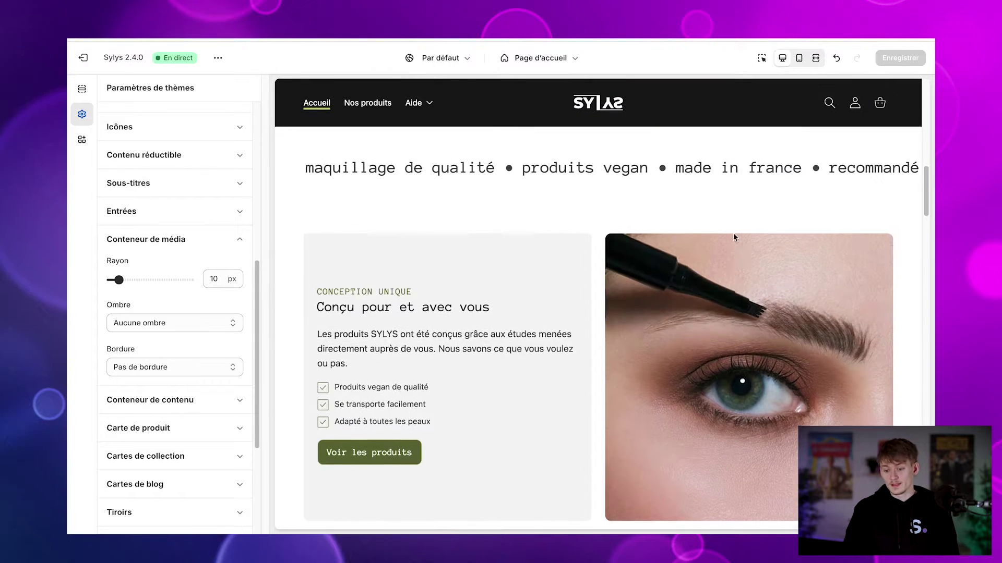
pyautogui.scroll(-1, 736, 317)
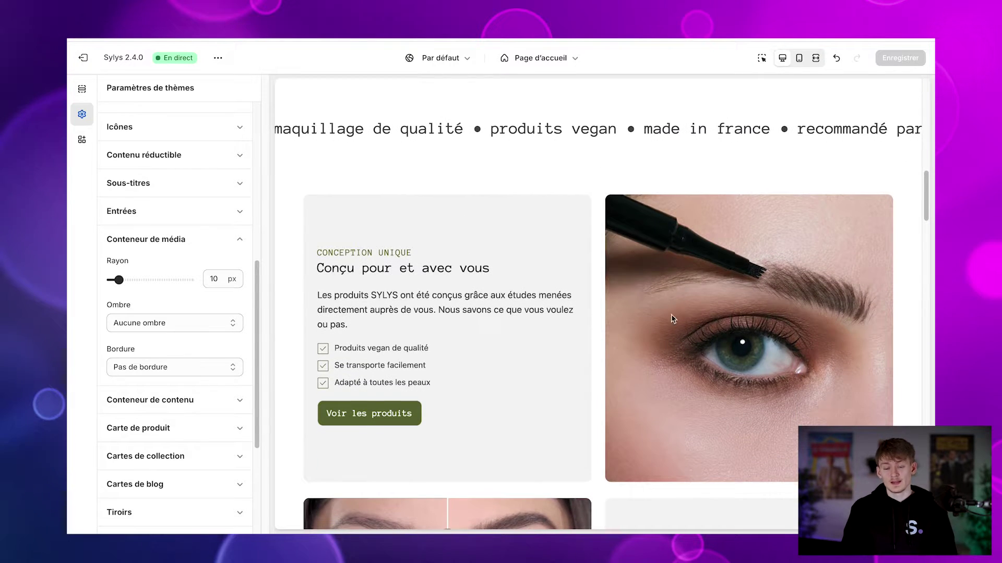
pyautogui.click(202, 405)
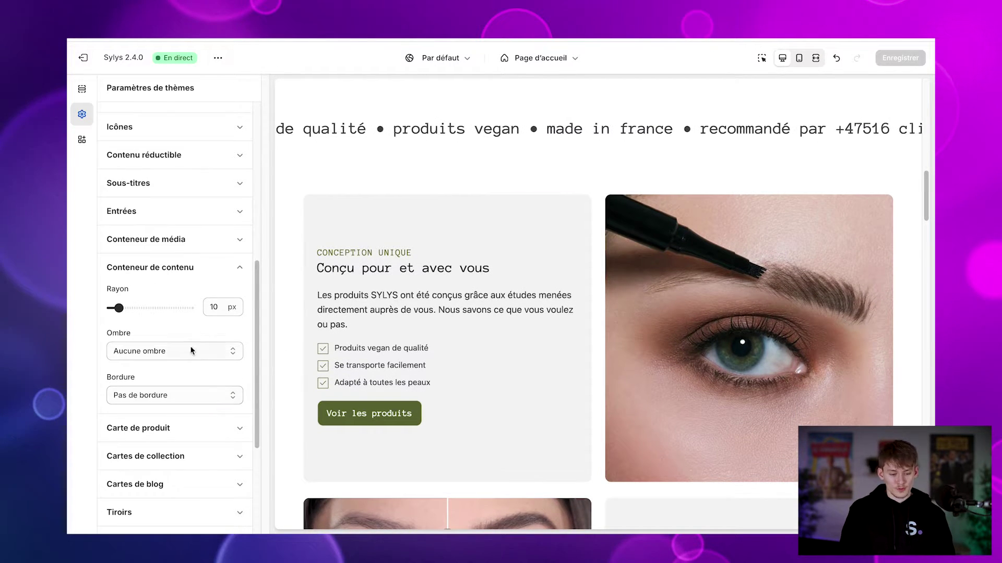
pyautogui.scroll(-1, 193, 381)
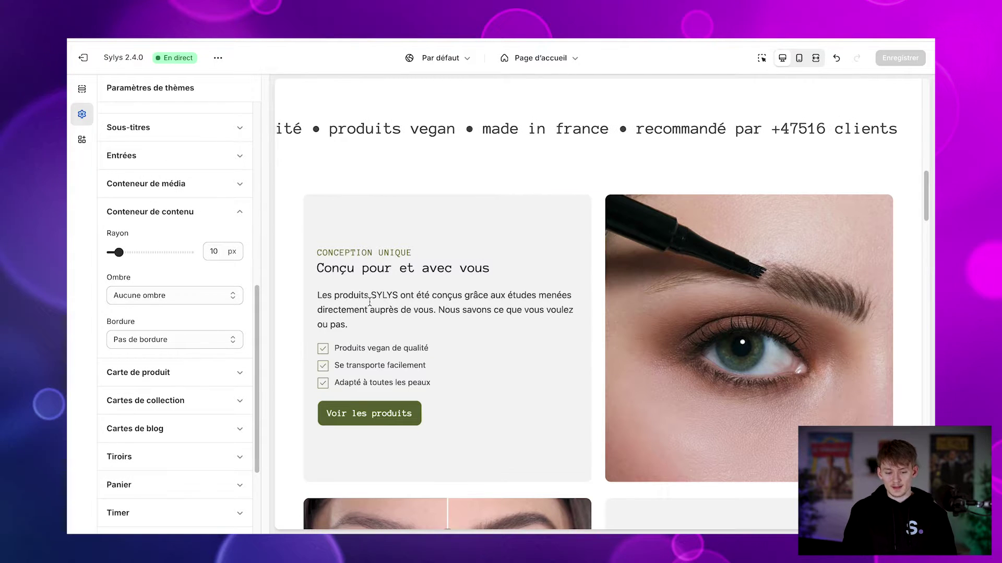
# Open the product card settings (Carte de produit) and compare the style and hover options with the Nos best-sellers cards
pyautogui.click(199, 374)
pyautogui.scroll(8, 588, 334)
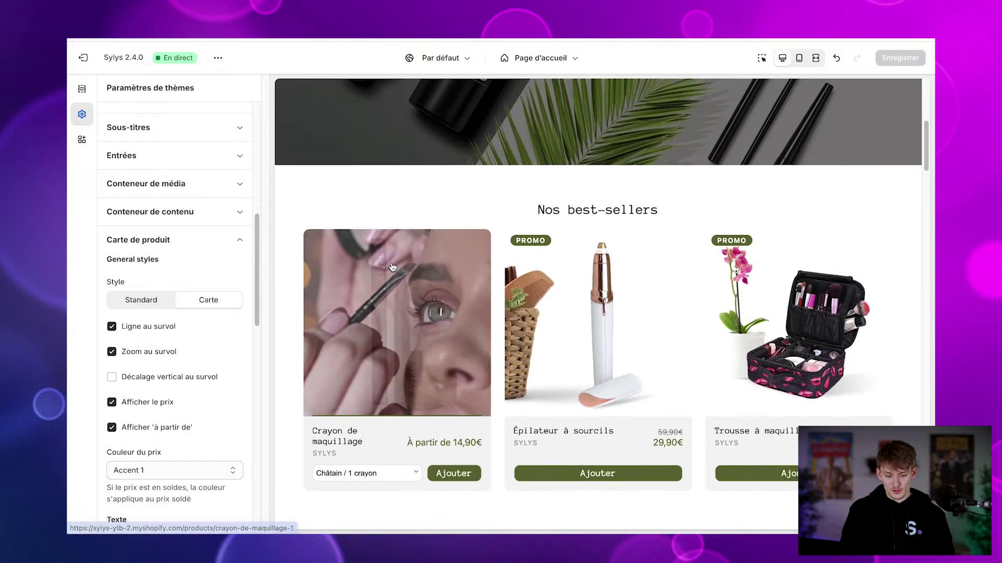
pyautogui.scroll(-2, 588, 335)
pyautogui.scroll(-2, 193, 387)
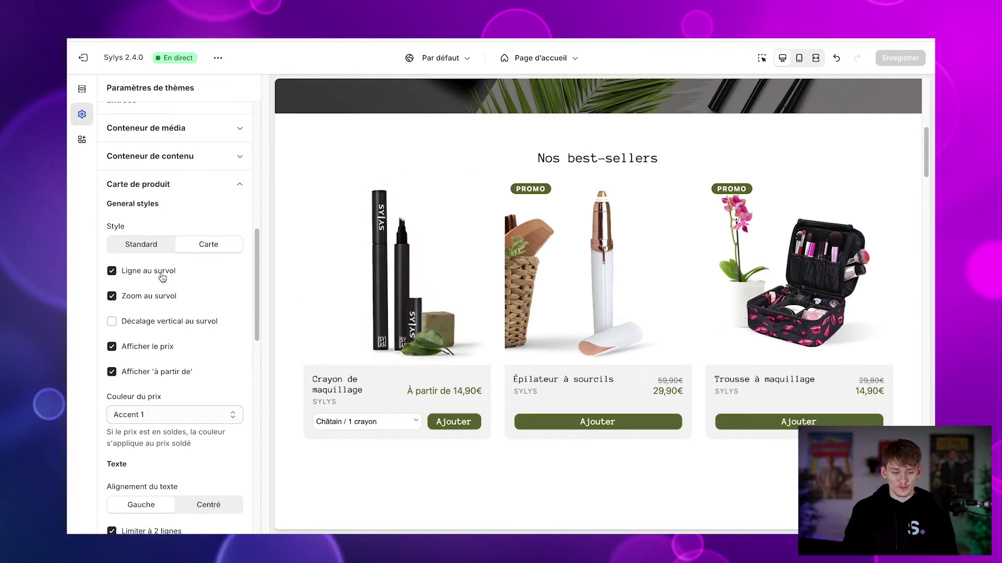
# Hide the price on the product cards to check the effect in the preview, and show it again
pyautogui.click(162, 349)
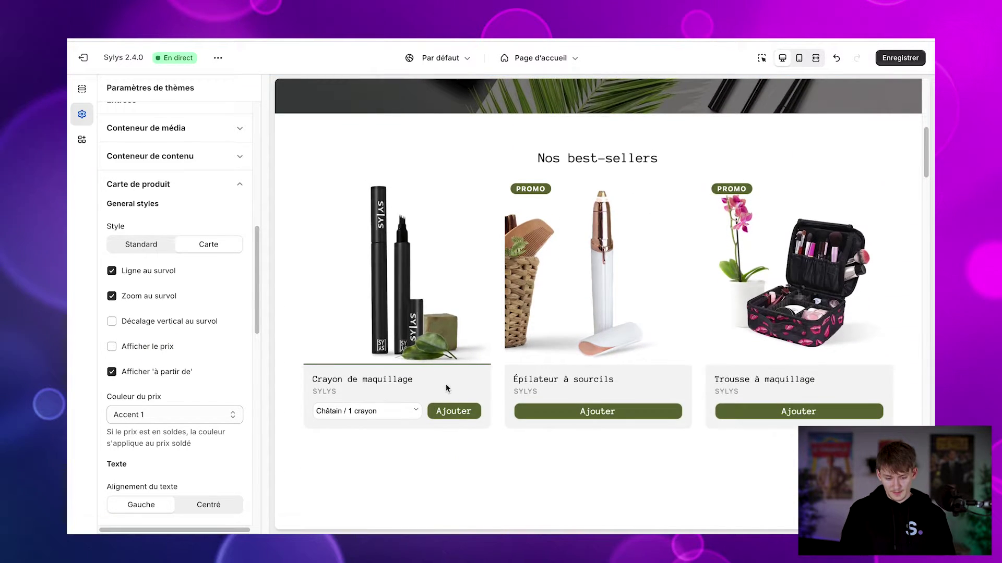
pyautogui.click(130, 346)
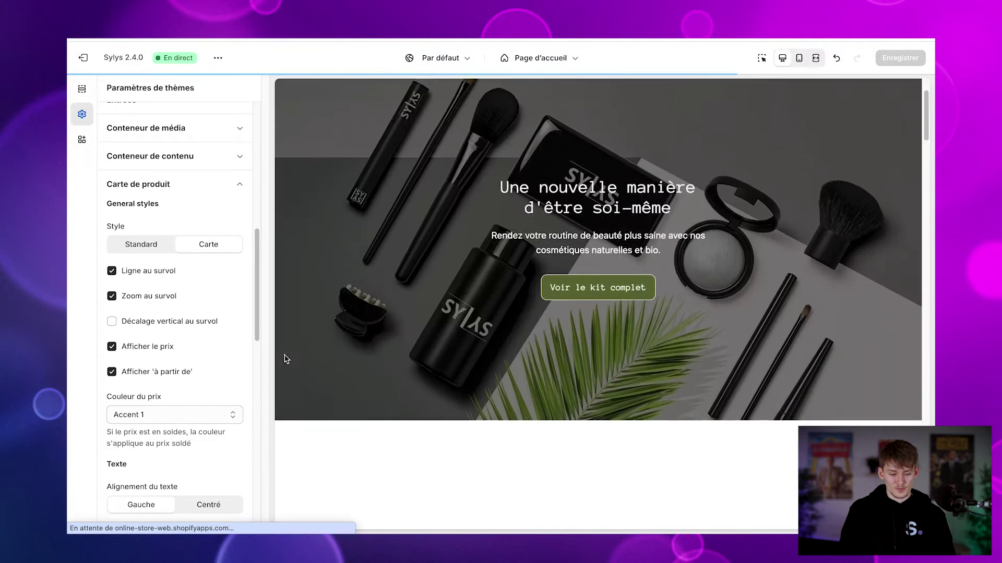
# Examine the remaining product card settings, including the label style and position and the button type, style and text
pyautogui.scroll(-8, 173, 268)
pyautogui.scroll(-3, 174, 268)
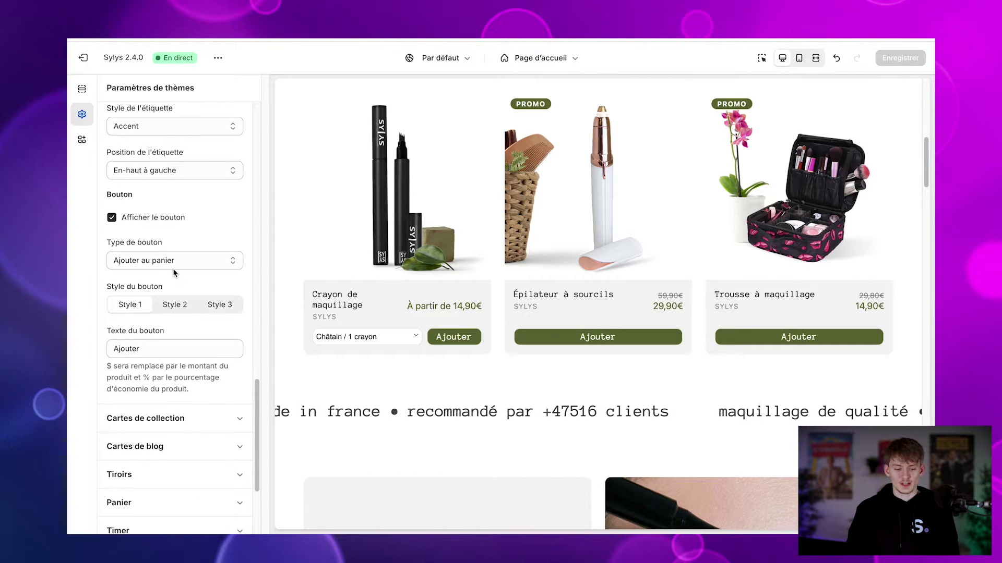
pyautogui.scroll(-2, 173, 268)
pyautogui.scroll(2, 173, 268)
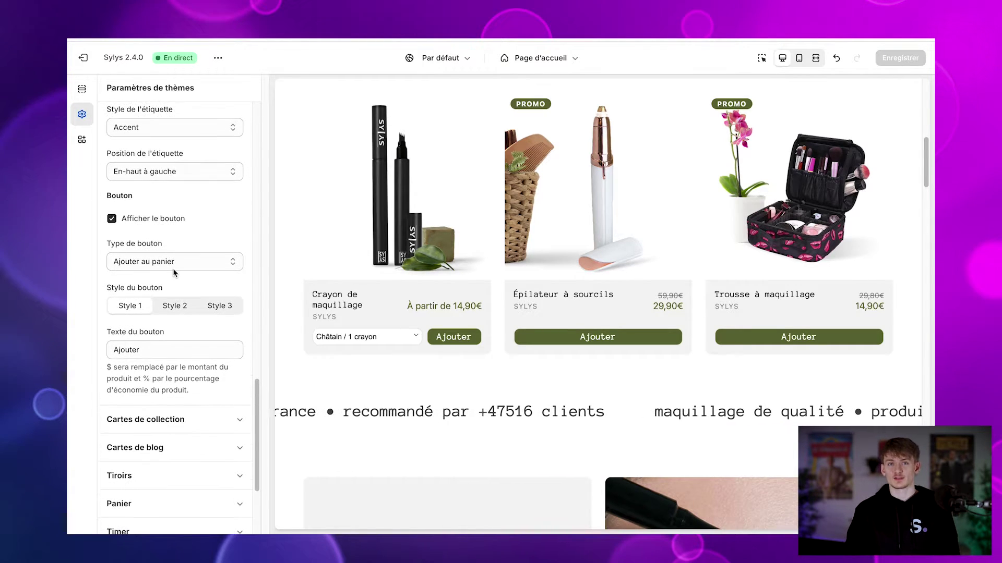
# Open the collection card (Cartes de collection) and blog card (Cartes de blog) settings in turn and review their style options
pyautogui.scroll(2, 174, 268)
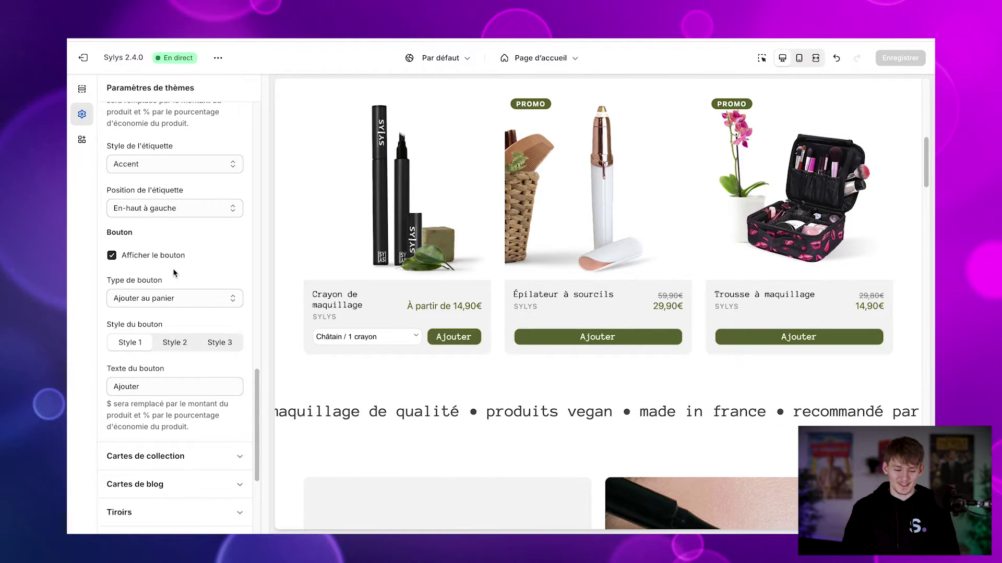
pyautogui.scroll(-5, 173, 268)
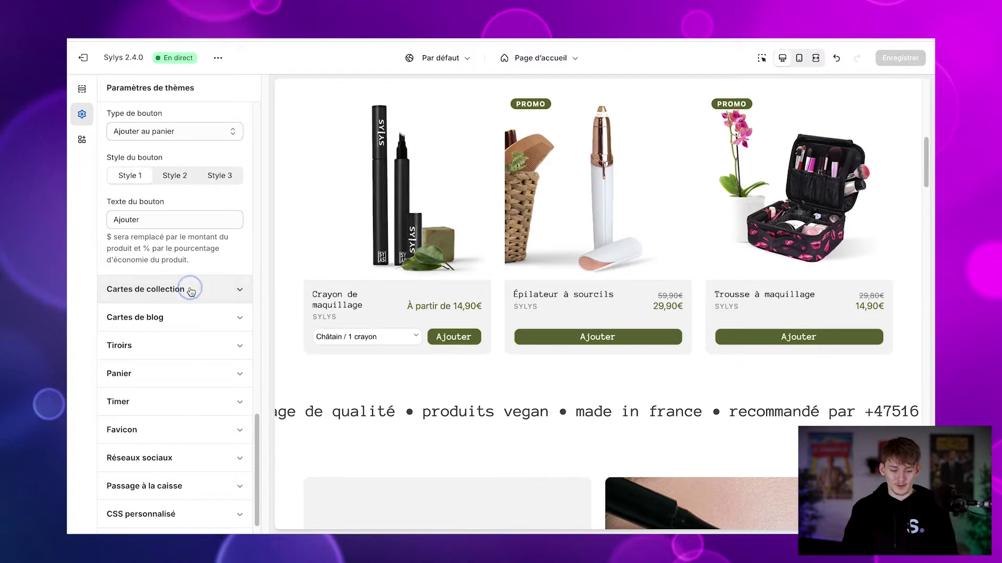
pyautogui.click(190, 289)
pyautogui.scroll(10, 197, 219)
pyautogui.scroll(-2, 197, 222)
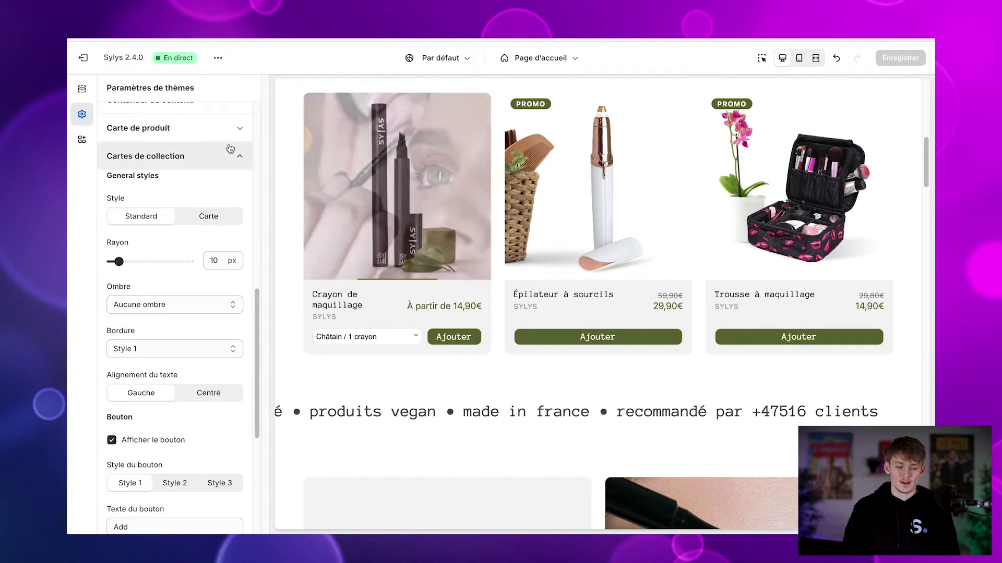
pyautogui.click(224, 156)
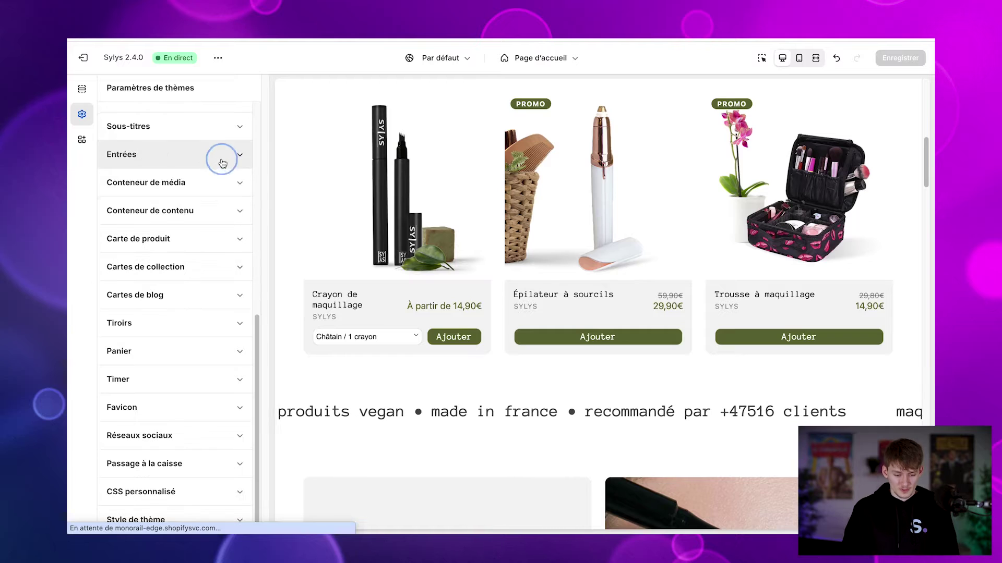
pyautogui.click(209, 296)
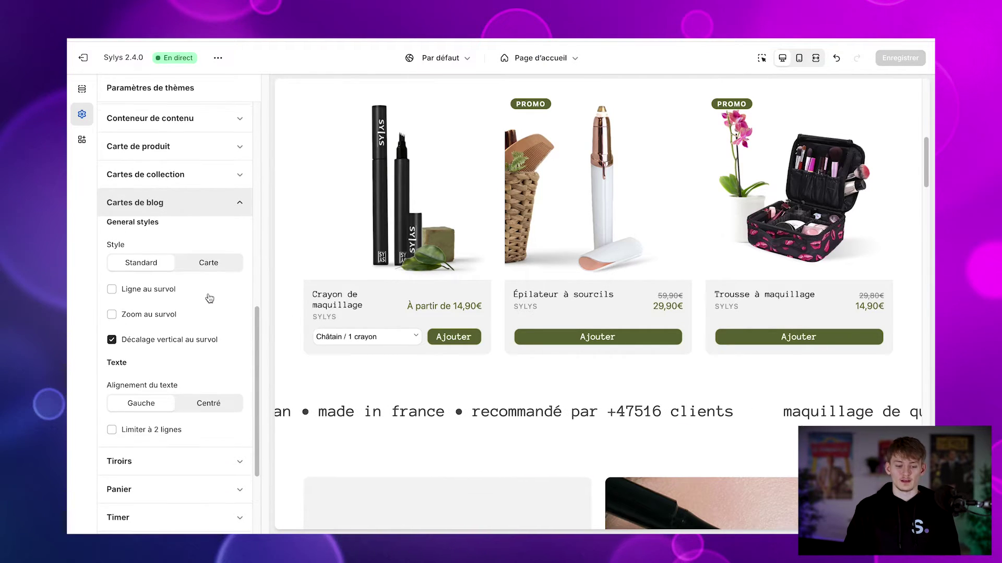
pyautogui.click(222, 208)
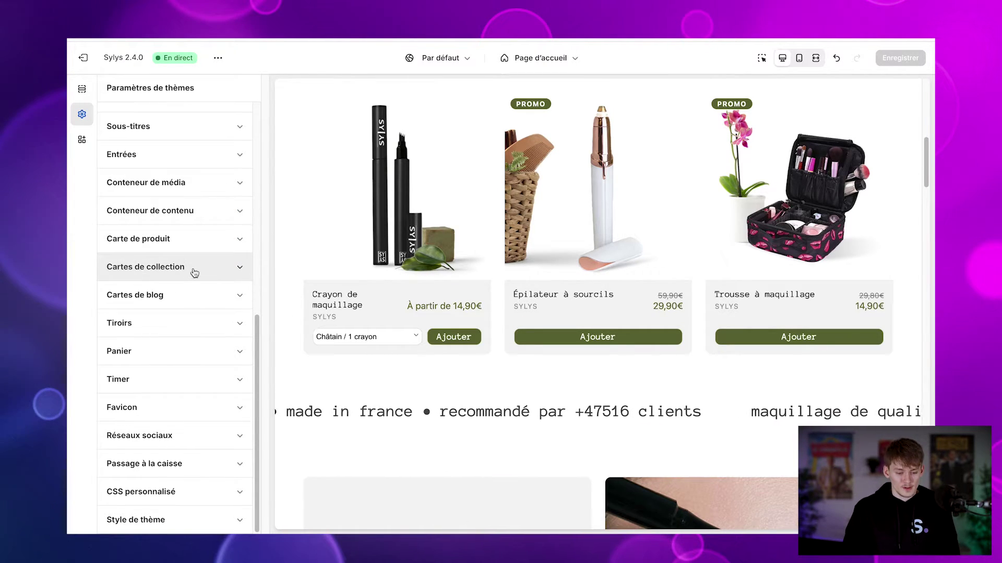
# Open the drawer settings (Tiroirs) and compare the background behaviour options with the cart drawer opened in the preview
pyautogui.click(182, 325)
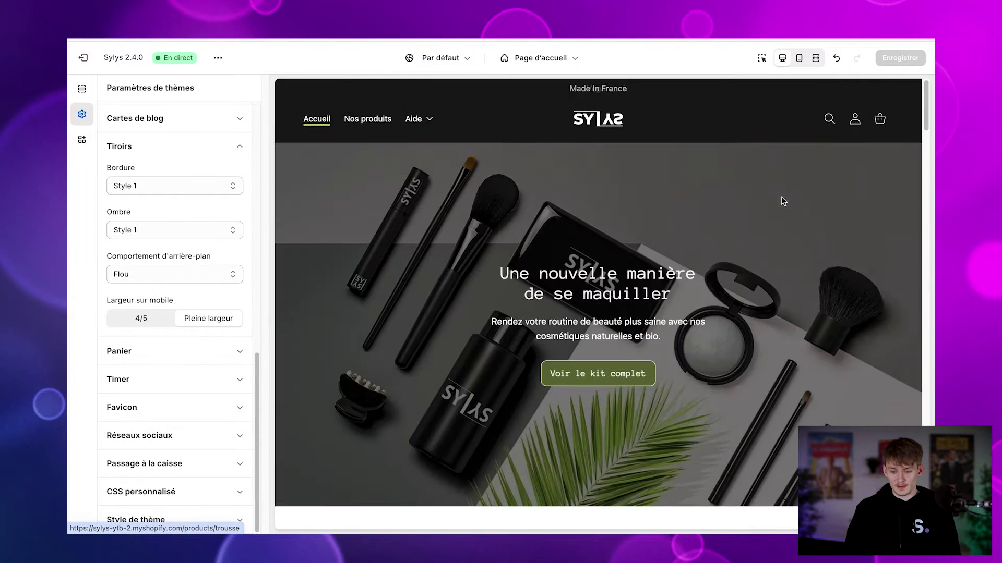
pyautogui.click(881, 120)
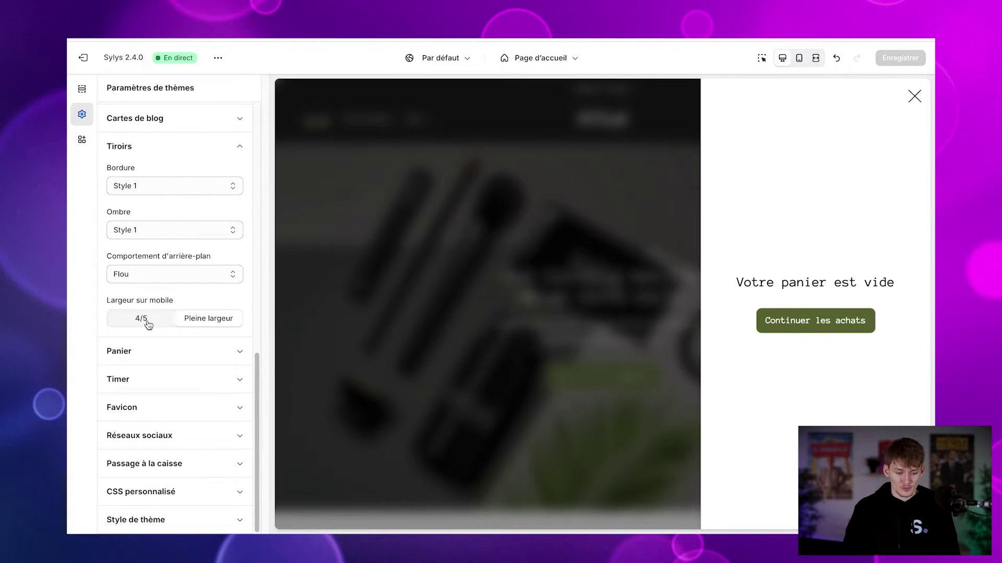
pyautogui.scroll(2, 149, 325)
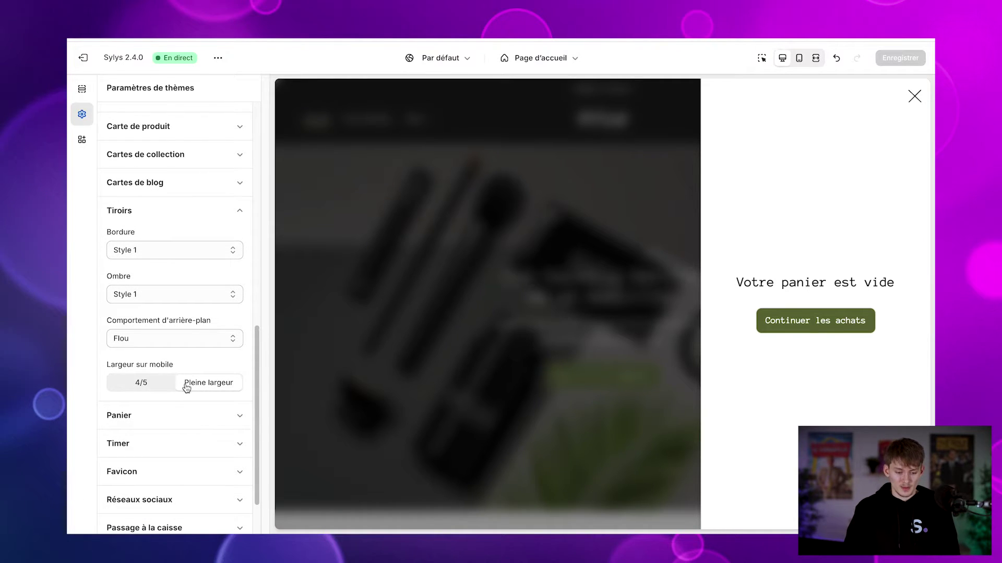
pyautogui.click(177, 336)
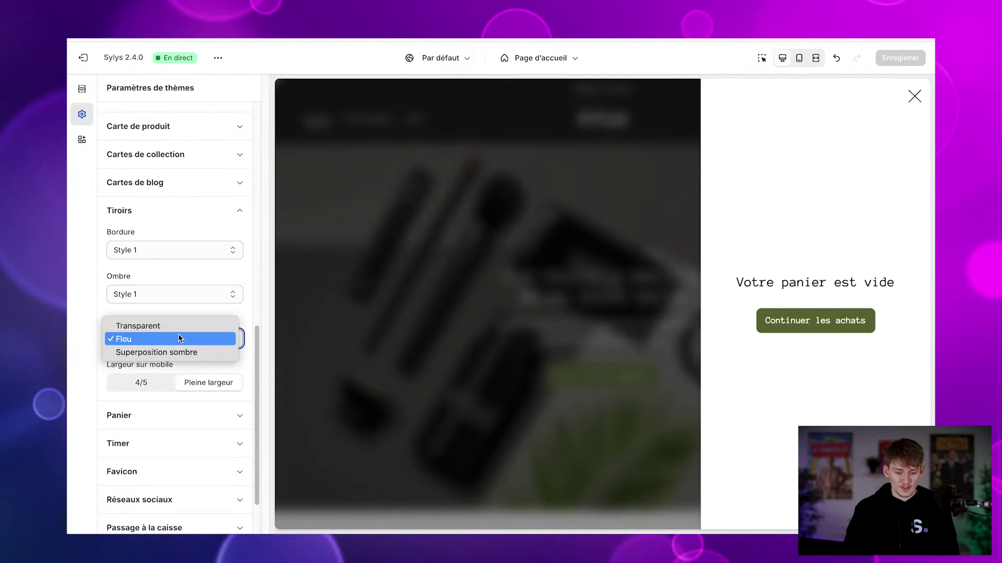
pyautogui.click(245, 321)
pyautogui.click(232, 331)
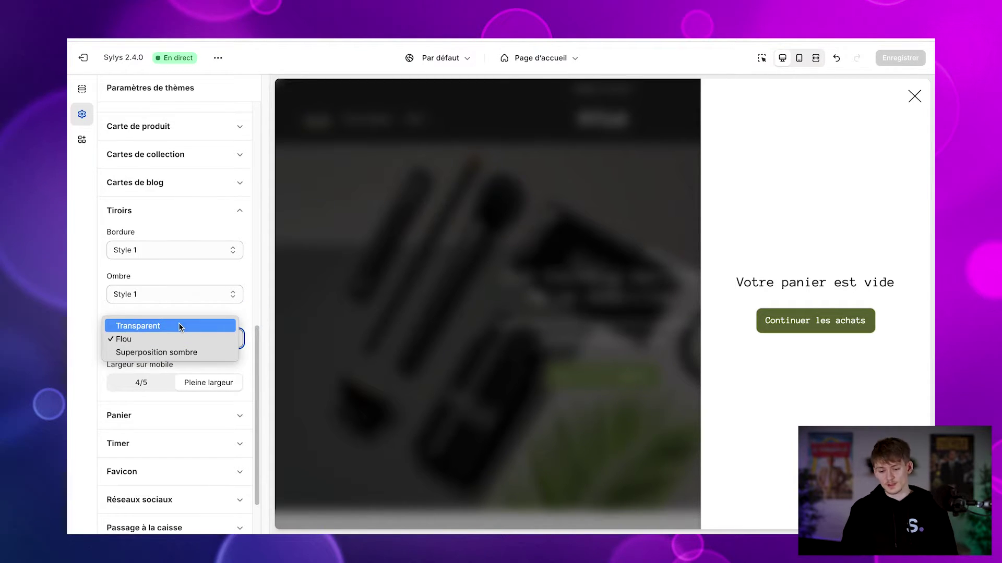
pyautogui.click(218, 309)
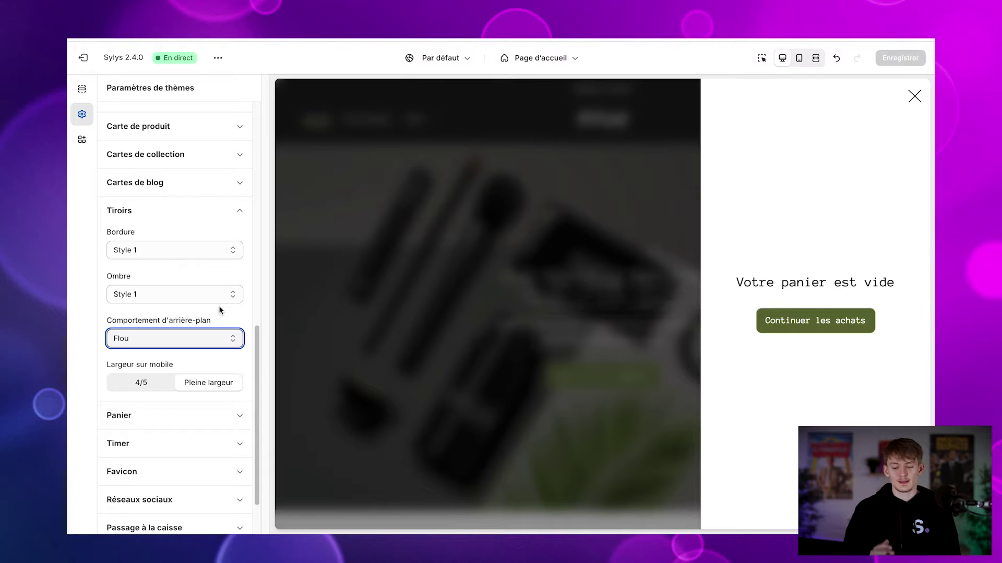
pyautogui.scroll(-1, 208, 215)
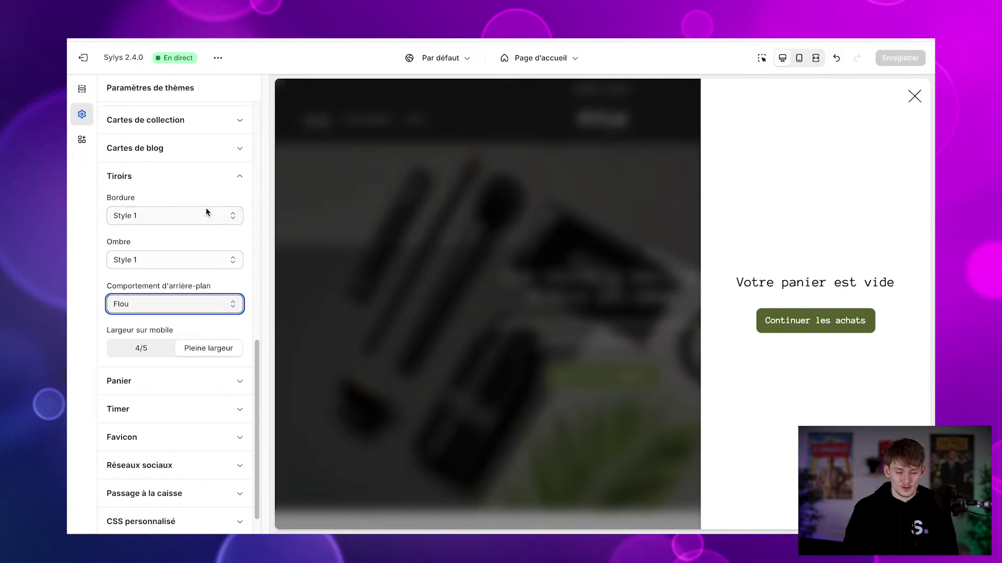
pyautogui.click(219, 178)
# Open the cart settings (Panier), review the cart type and icon options, and close the cart drawer in the preview
pyautogui.click(172, 349)
pyautogui.scroll(-3, 171, 349)
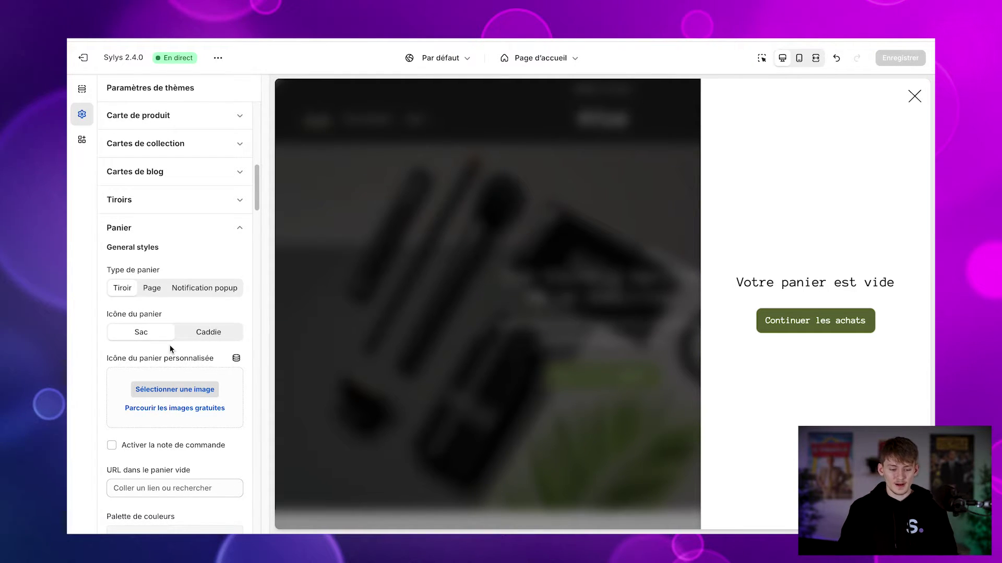
pyautogui.scroll(-2, 170, 349)
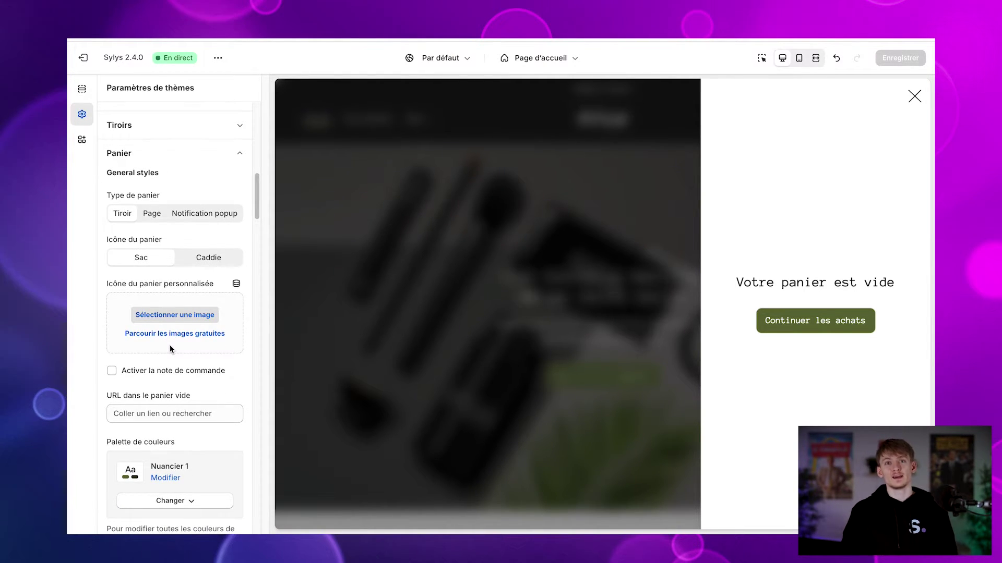
pyautogui.scroll(-1, 170, 349)
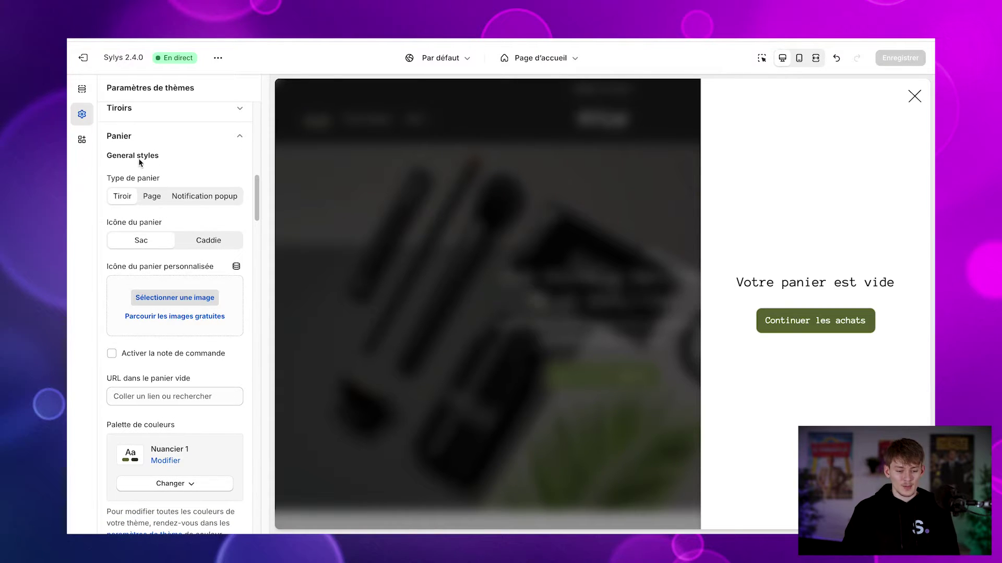
pyautogui.scroll(-1, 168, 280)
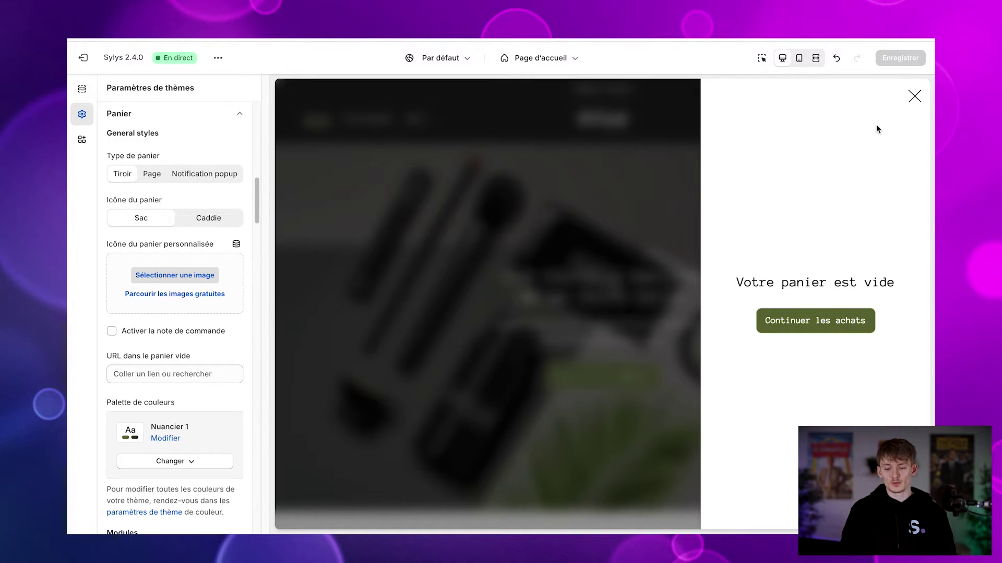
pyautogui.click(915, 95)
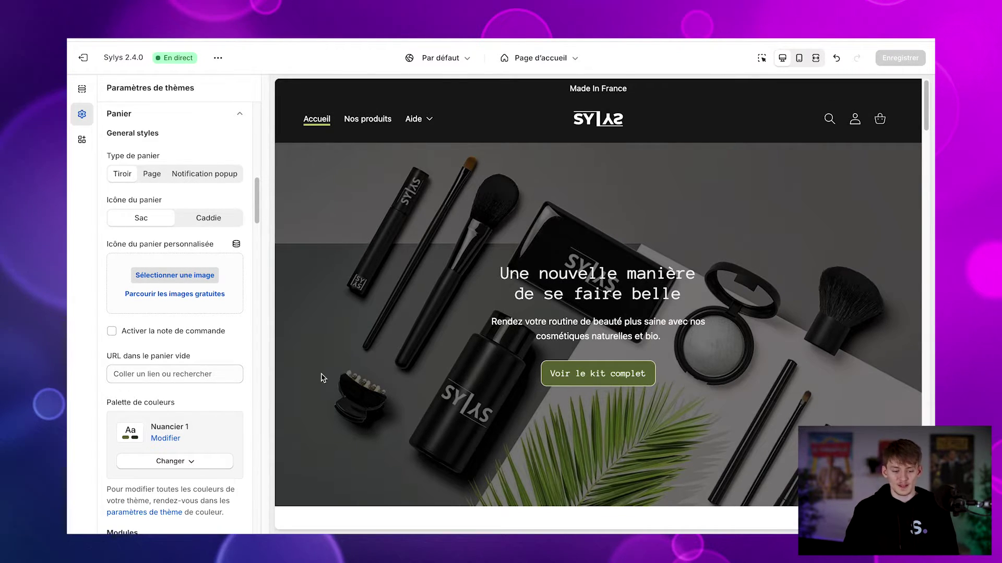
# Examine the cart's color palette, module, countdown timer and free shipping bar settings
pyautogui.scroll(-2, 233, 168)
pyautogui.scroll(-5, 166, 309)
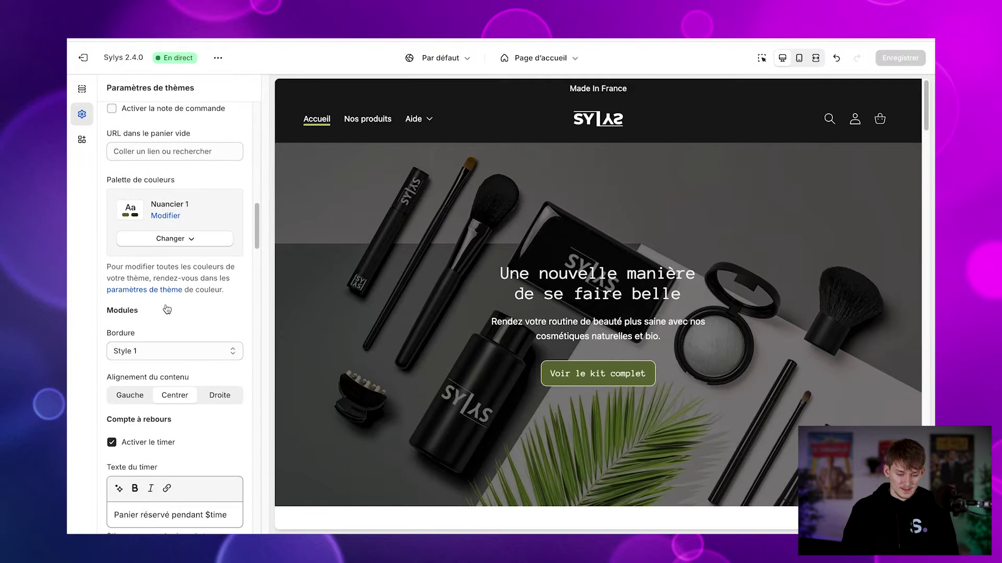
pyautogui.scroll(3, 151, 293)
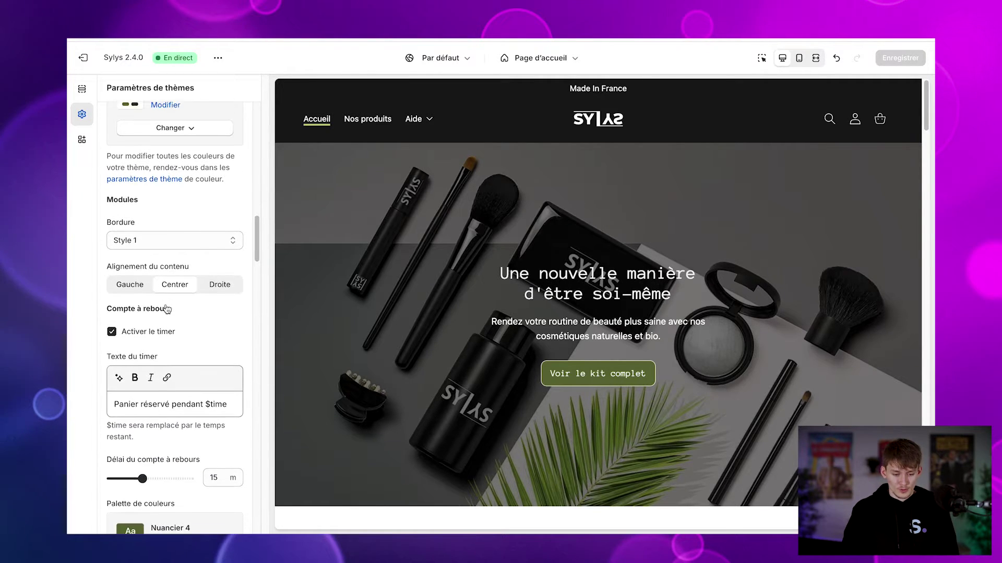
pyautogui.scroll(-1, 143, 277)
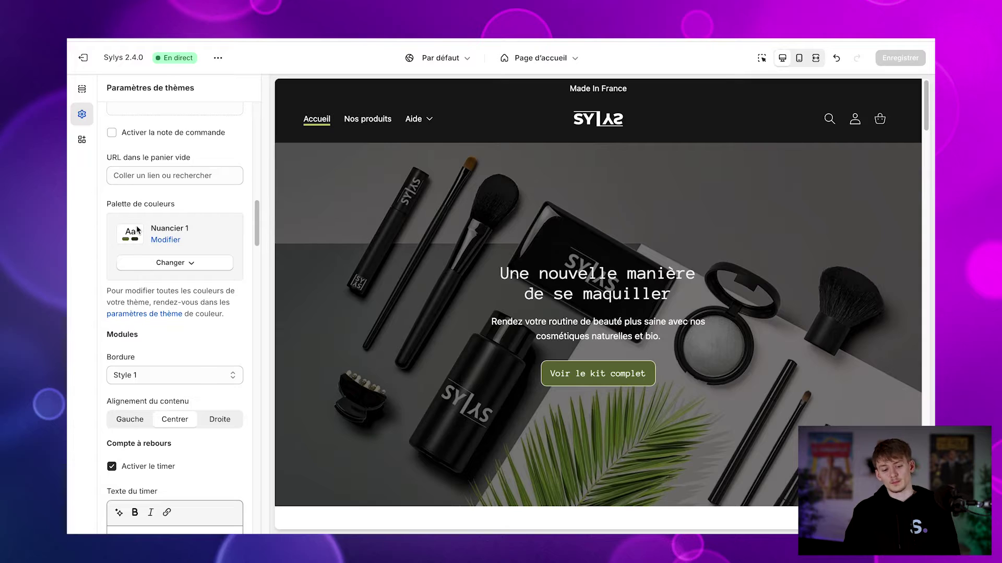
pyautogui.scroll(-4, 168, 311)
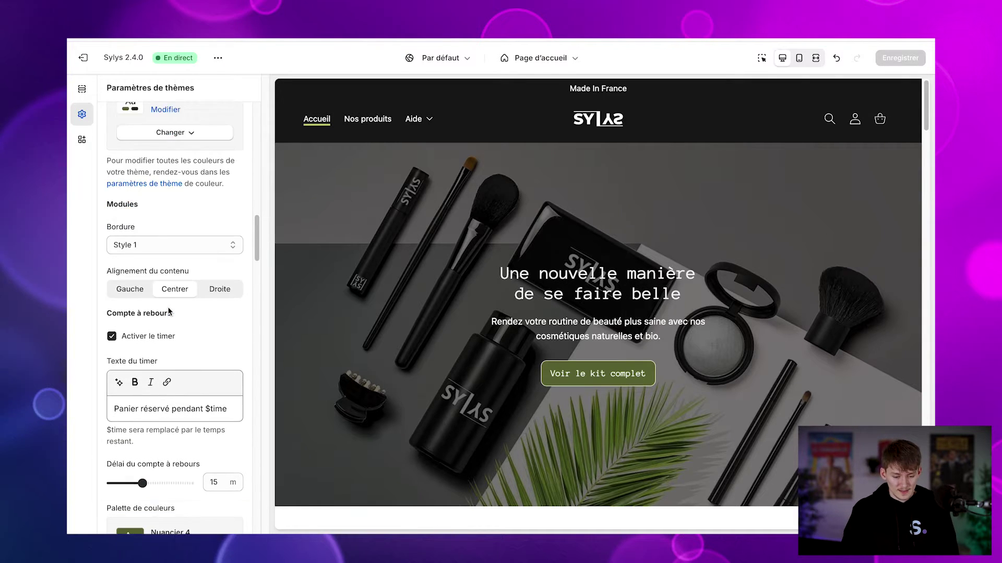
pyautogui.scroll(-6, 195, 295)
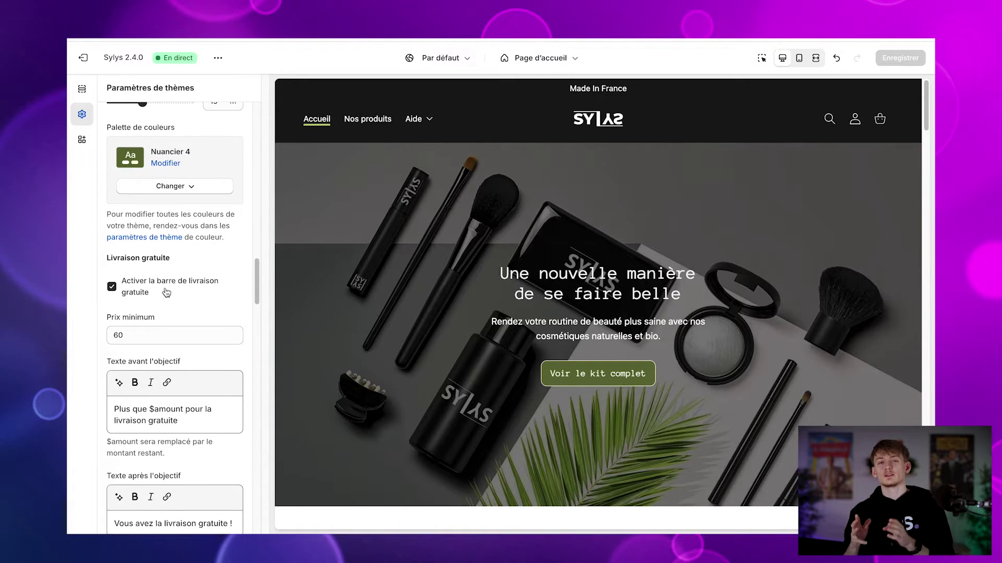
pyautogui.scroll(-3, 166, 290)
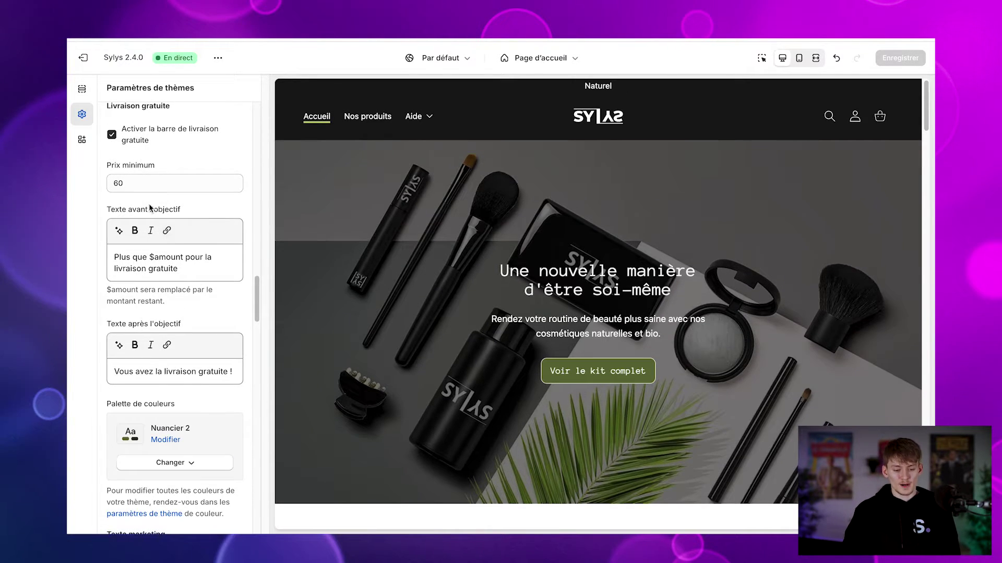
# Examine the cart's marketing text, promo code and upsell settings
pyautogui.scroll(-5, 148, 292)
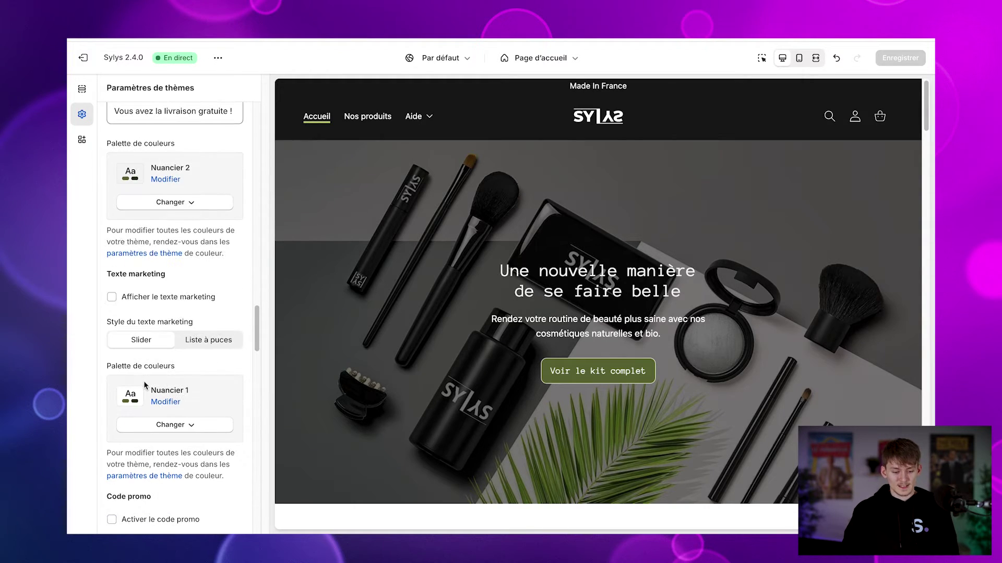
pyautogui.scroll(-2, 143, 381)
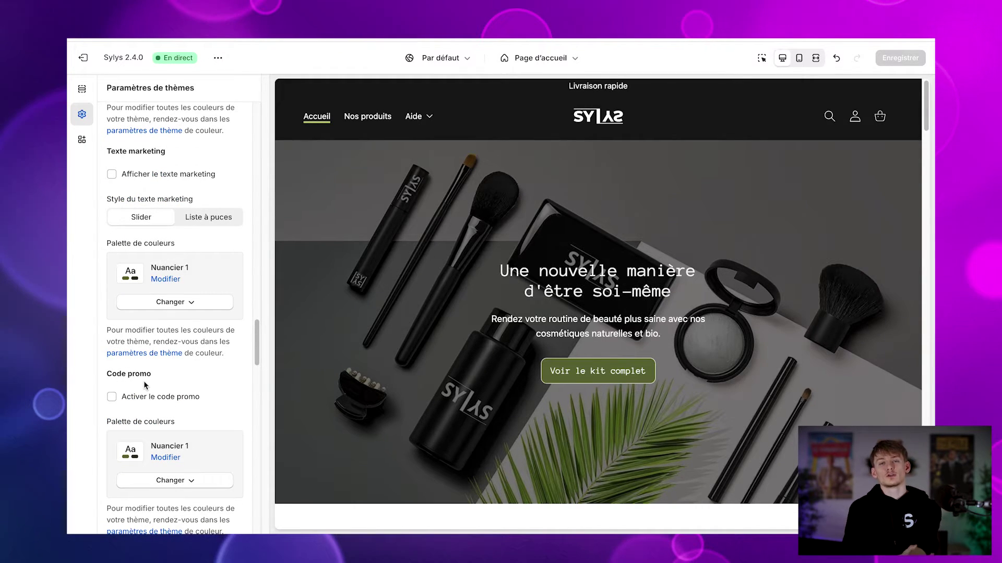
pyautogui.scroll(-2, 143, 380)
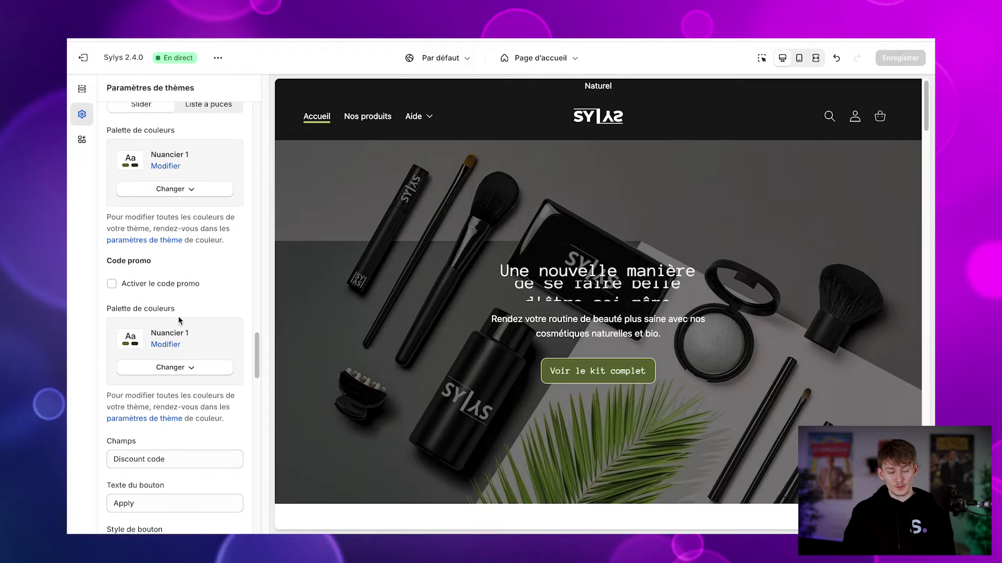
pyautogui.scroll(-1, 181, 327)
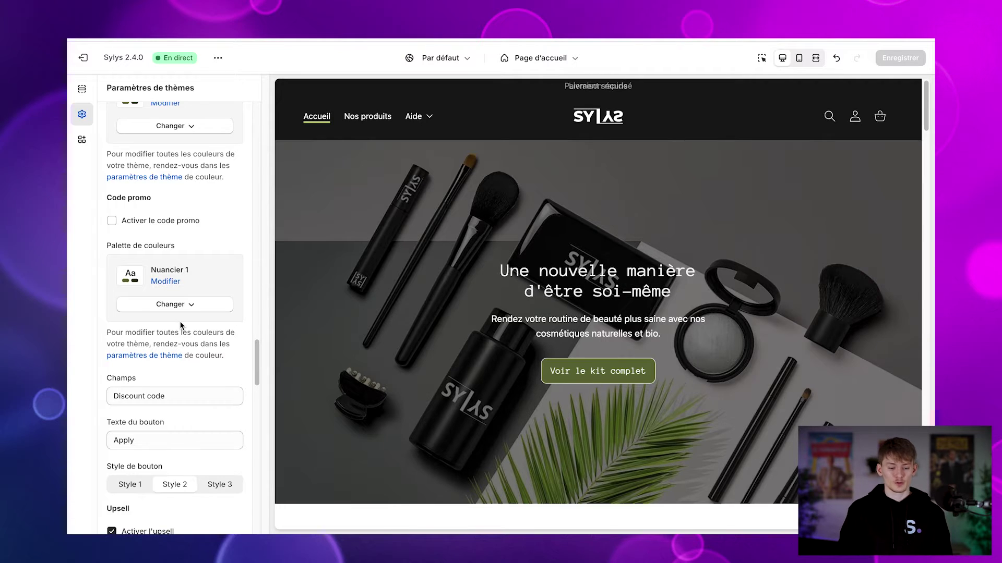
pyautogui.scroll(-5, 180, 326)
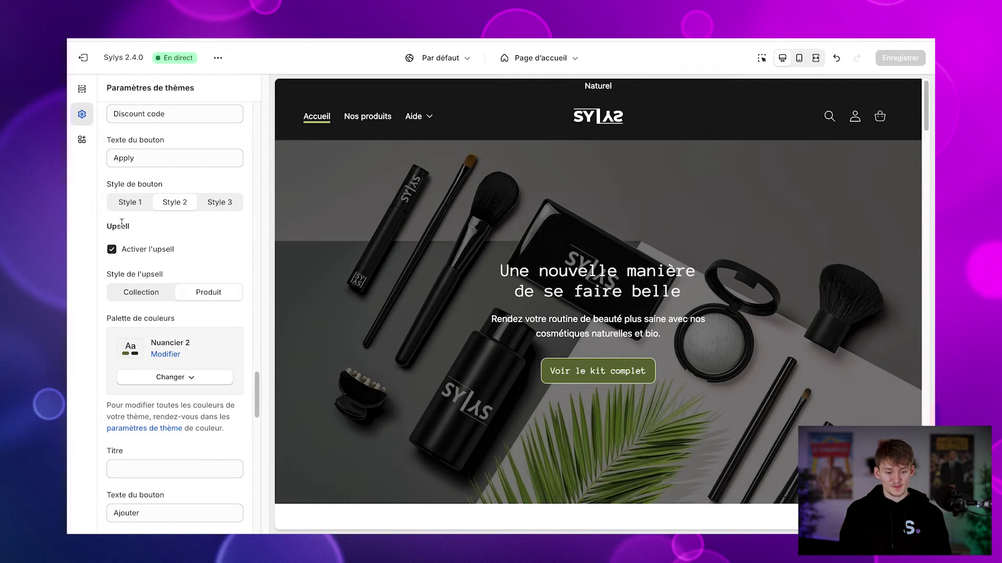
pyautogui.scroll(-1, 177, 309)
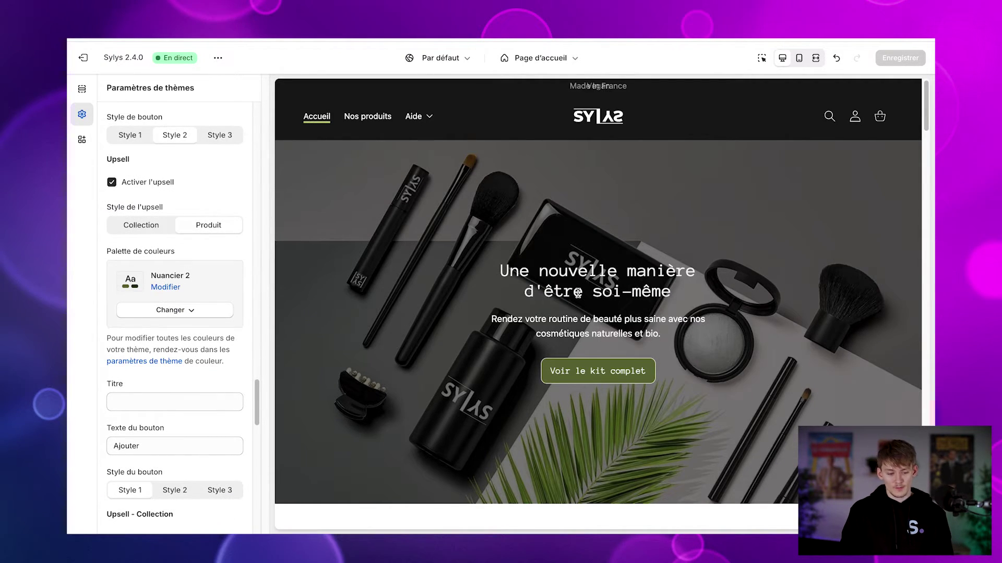
# Add the Crayon de maquillage to the cart from Nos best-sellers and inspect the drawer's reservation timer and free shipping bar
pyautogui.scroll(-7, 579, 298)
pyautogui.scroll(-1, 458, 405)
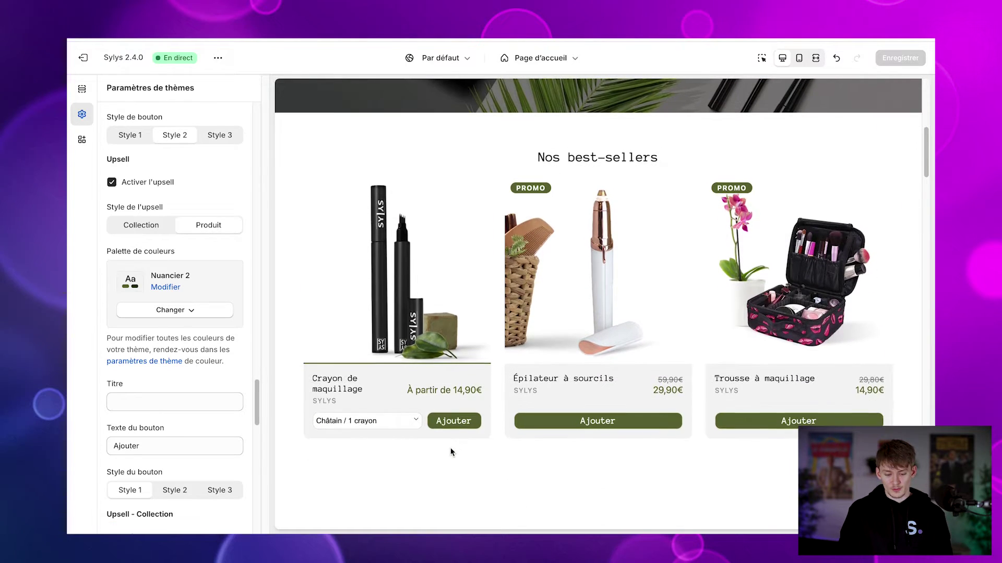
pyautogui.click(450, 422)
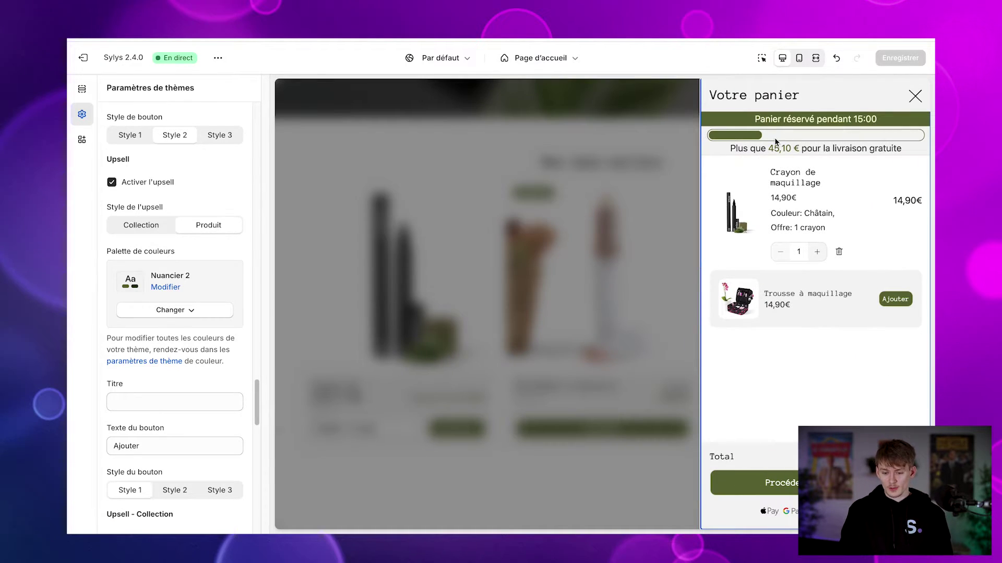
pyautogui.moveTo(756, 119); pyautogui.dragTo(902, 124)
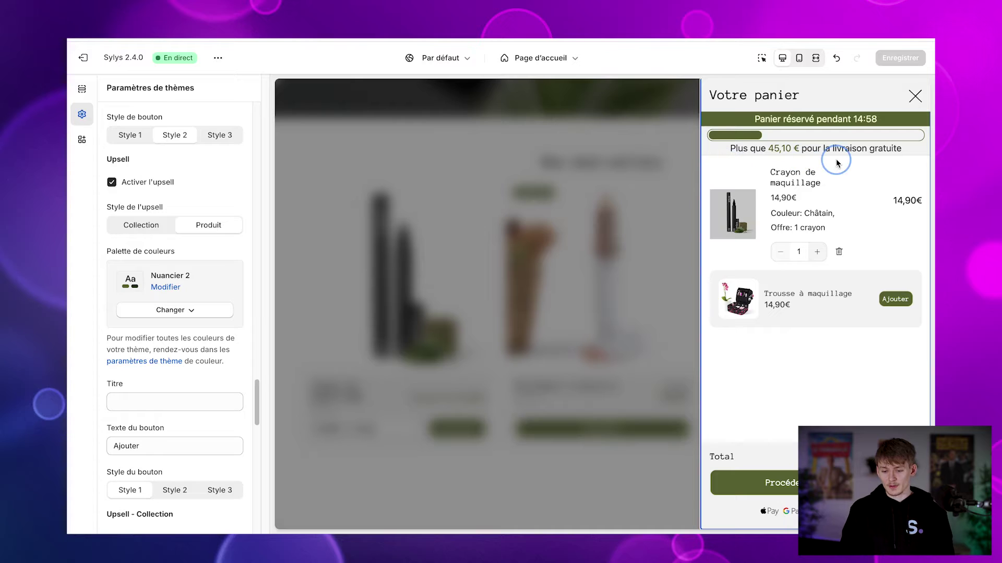
pyautogui.moveTo(831, 158); pyautogui.dragTo(803, 153)
pyautogui.tripleClick(802, 153)
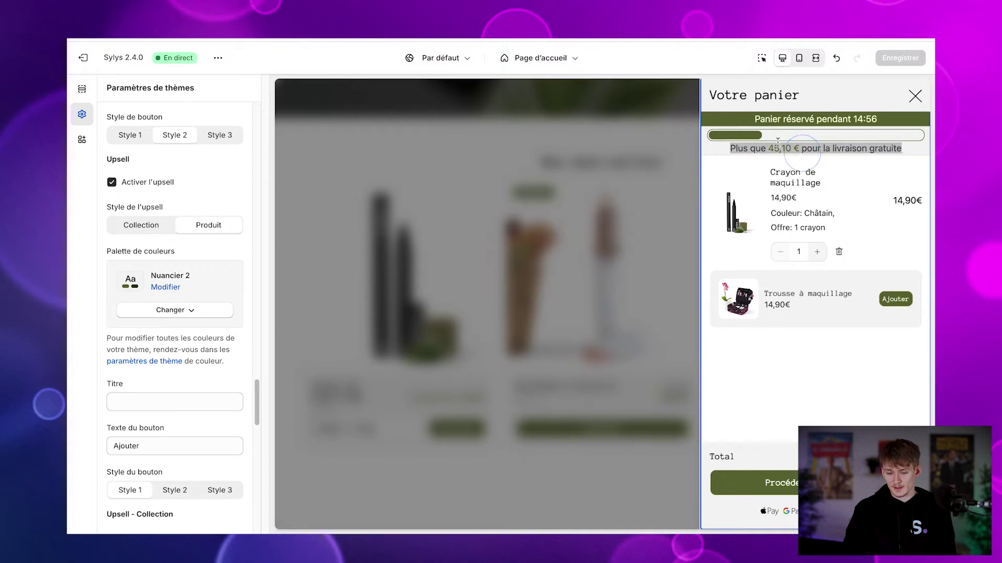
pyautogui.click(731, 122)
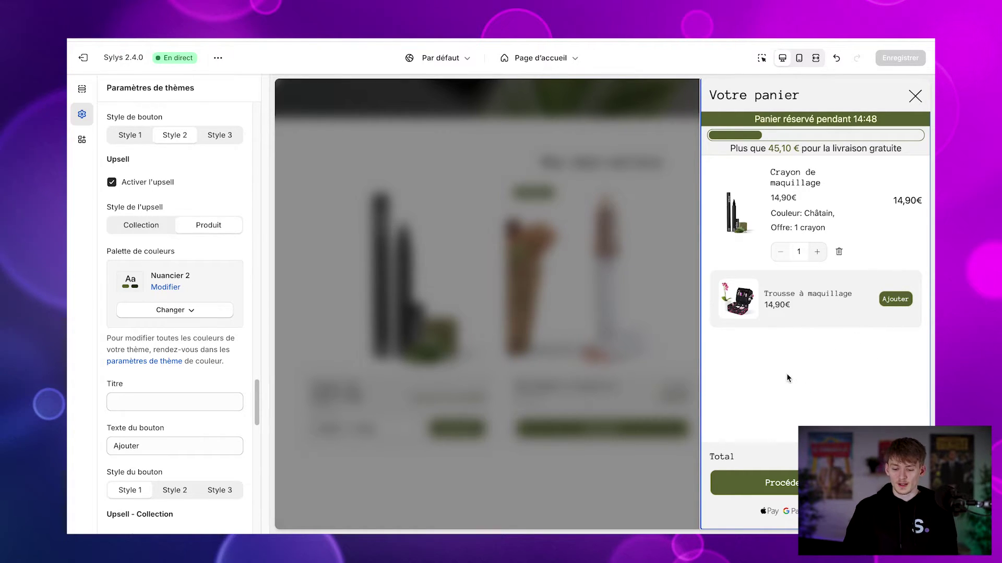
# Add the Trousse à maquillage upsell to the cart in the preview and check the amount left for free shipping
pyautogui.click(891, 301)
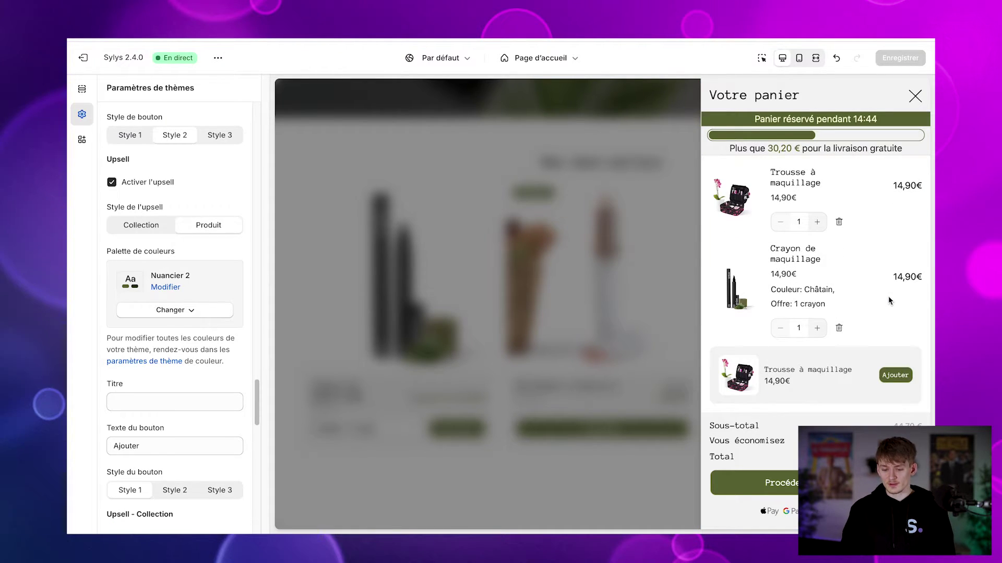
pyautogui.doubleClick(803, 149)
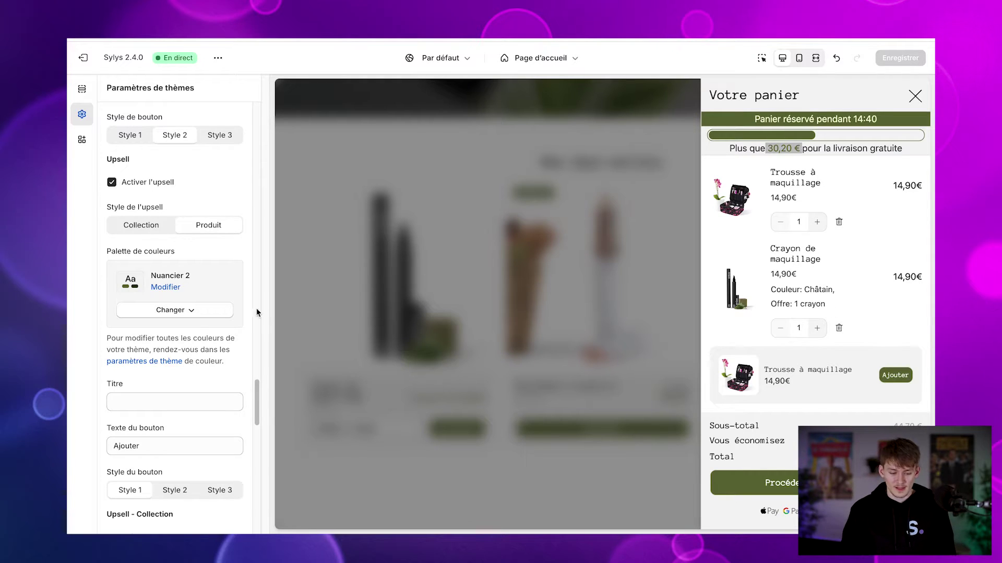
# Examine the cart's upsell collection and product, total labels, payment button, footer text and payment badge settings
pyautogui.scroll(-5, 224, 322)
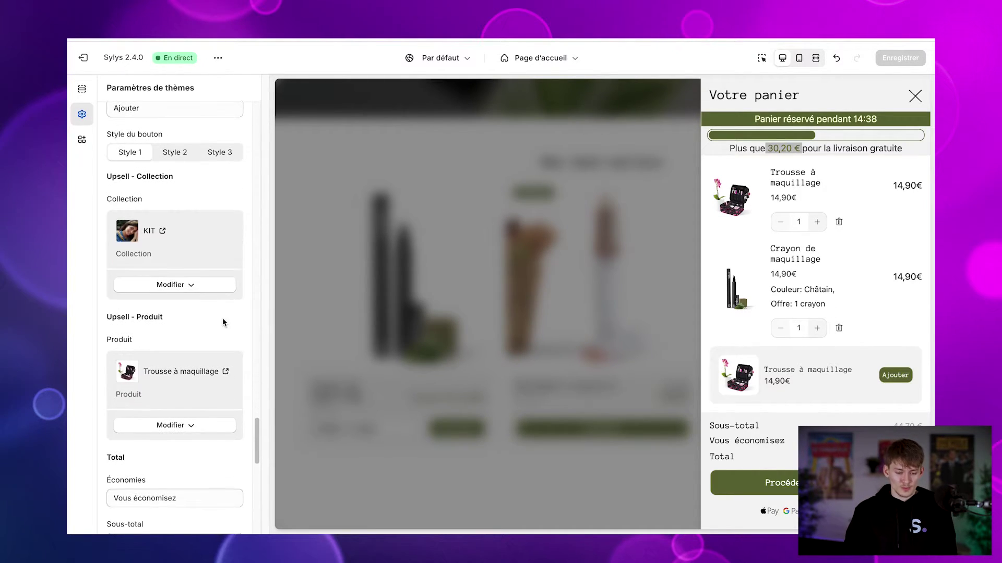
pyautogui.scroll(-6, 222, 322)
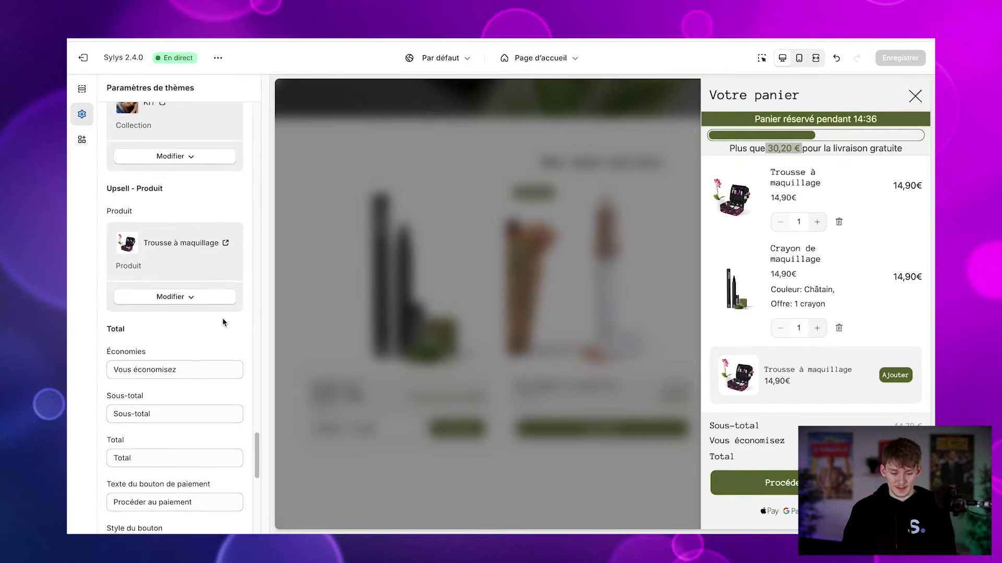
pyautogui.scroll(-4, 156, 305)
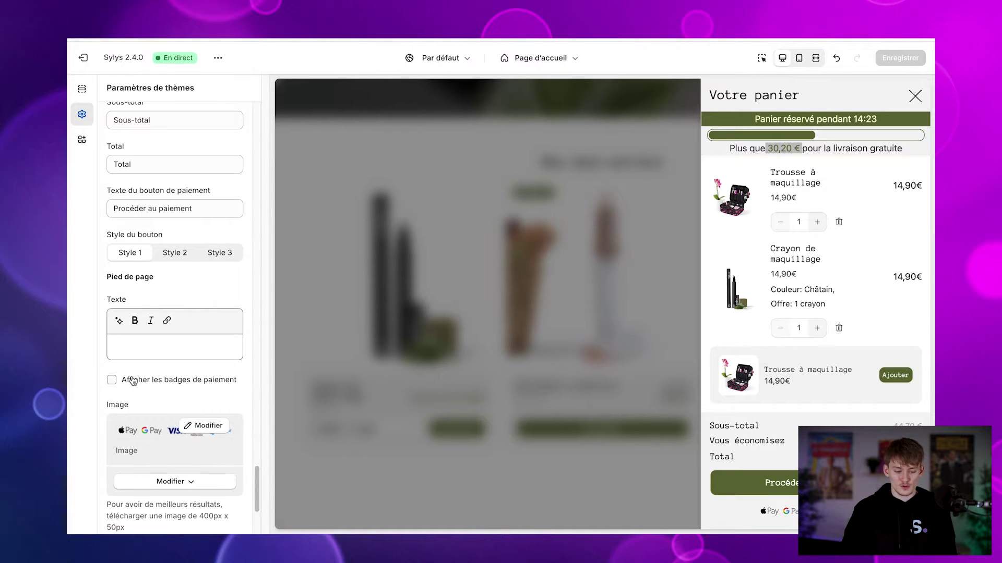
pyautogui.scroll(-5, 133, 380)
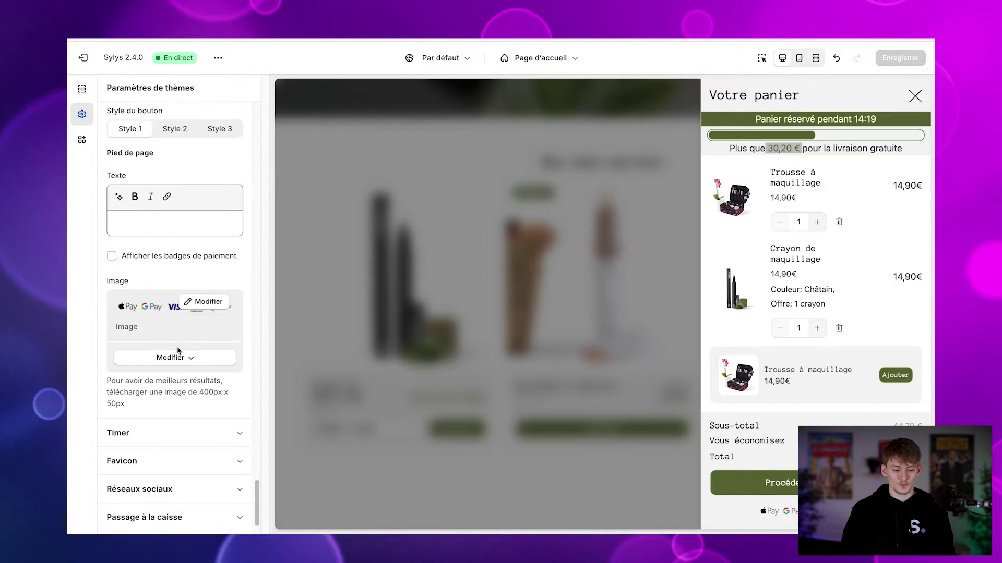
pyautogui.scroll(-2, 178, 348)
# Open the Timer settings, compare the Automatique and Daté types, leave Daté selected, and review its end time and redirect link options
pyautogui.click(177, 379)
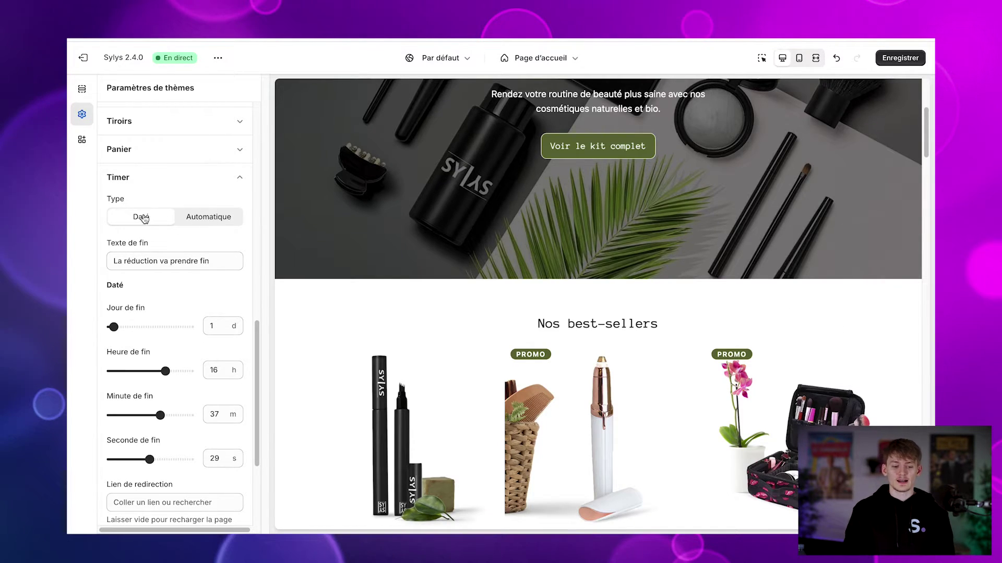
pyautogui.click(198, 217)
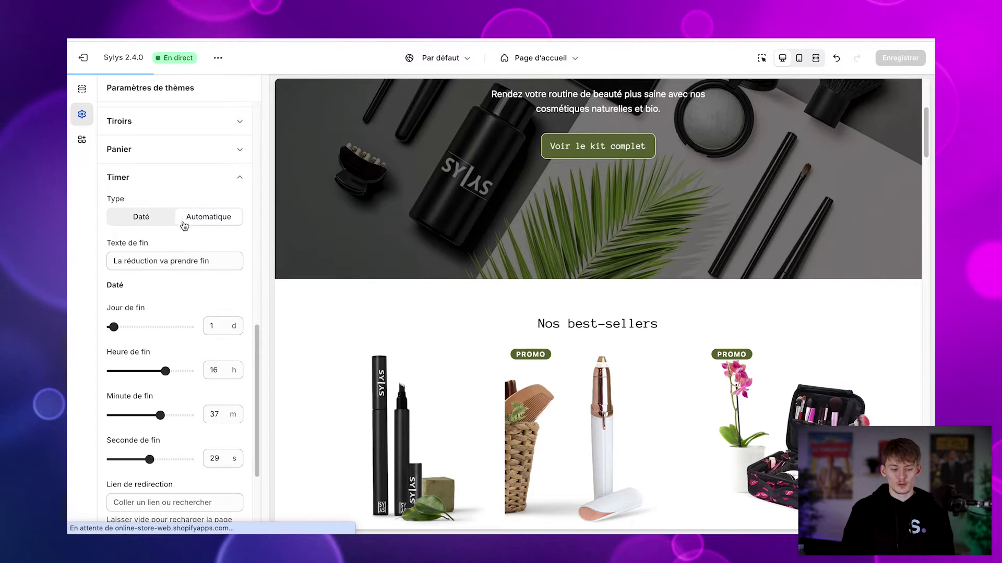
pyautogui.scroll(-1, 209, 219)
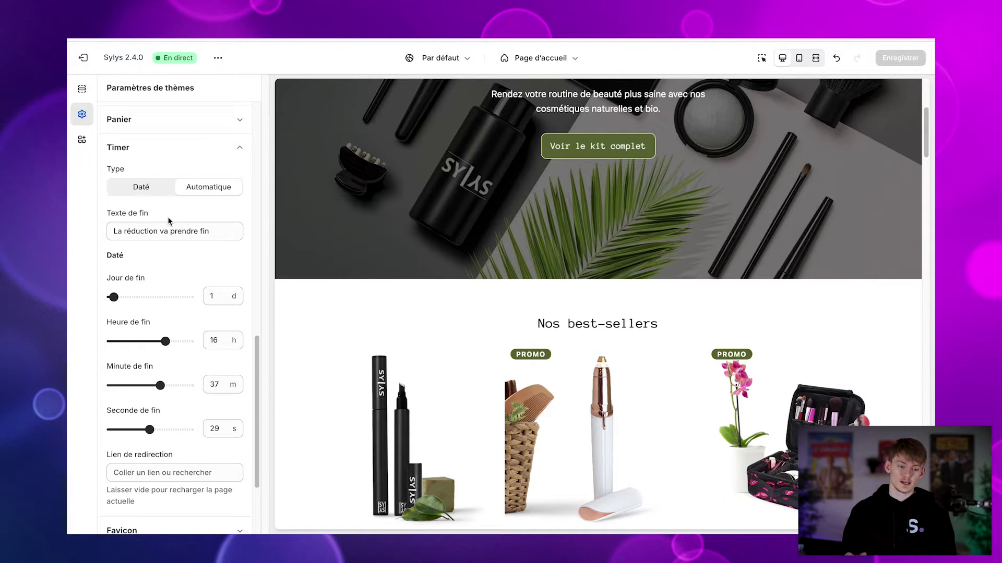
pyautogui.scroll(1, 167, 217)
pyautogui.click(142, 209)
pyautogui.scroll(-1, 141, 294)
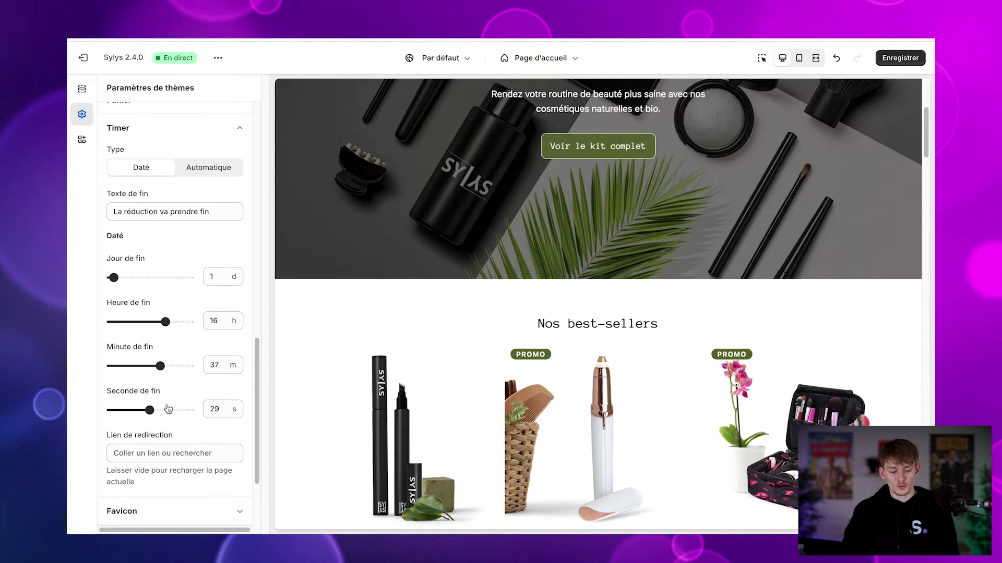
pyautogui.scroll(-3, 168, 409)
pyautogui.scroll(-1, 198, 356)
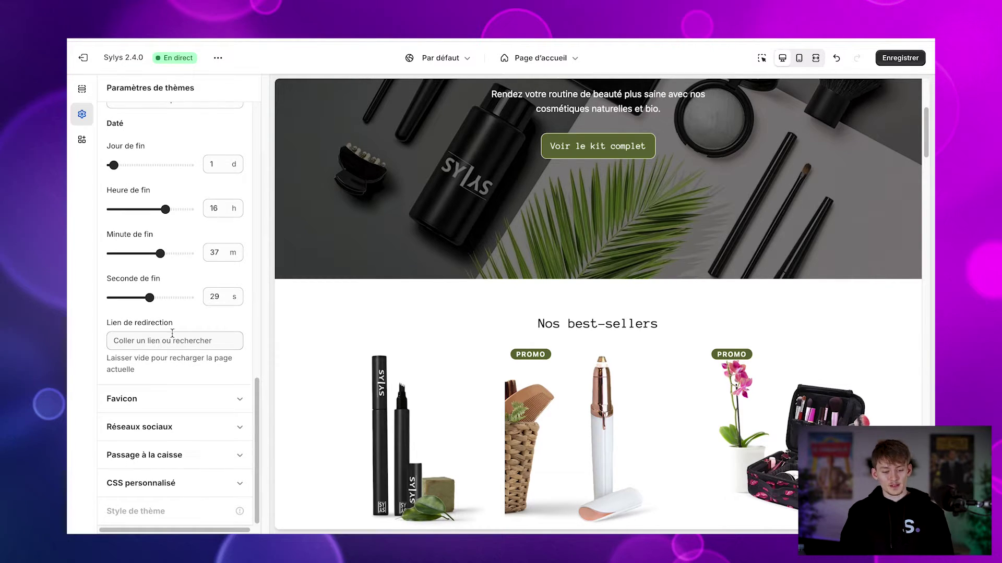
# Examine the Favicon image setting and the social account fields under Réseaux sociaux
pyautogui.click(156, 404)
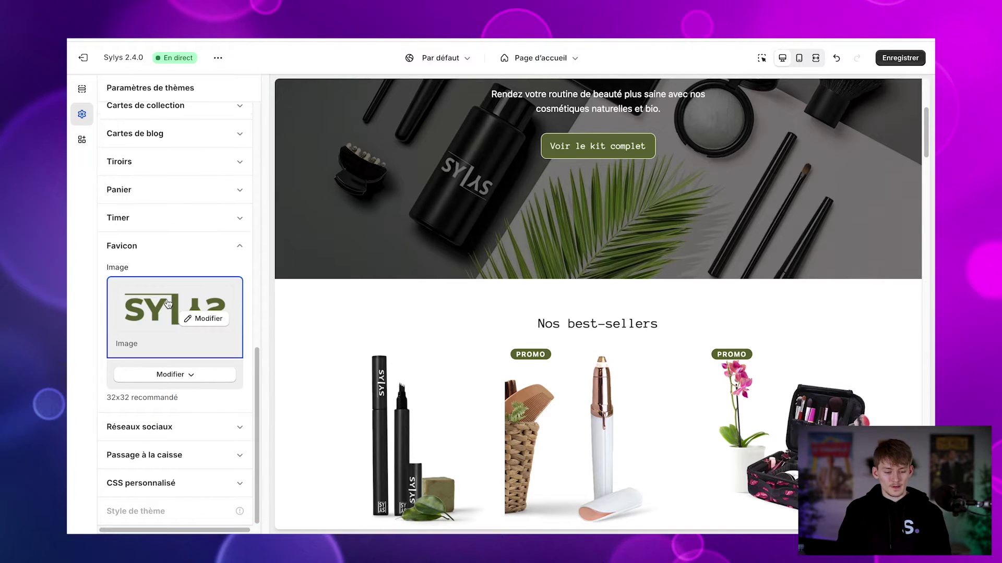
pyautogui.click(159, 427)
pyautogui.scroll(-7, 160, 427)
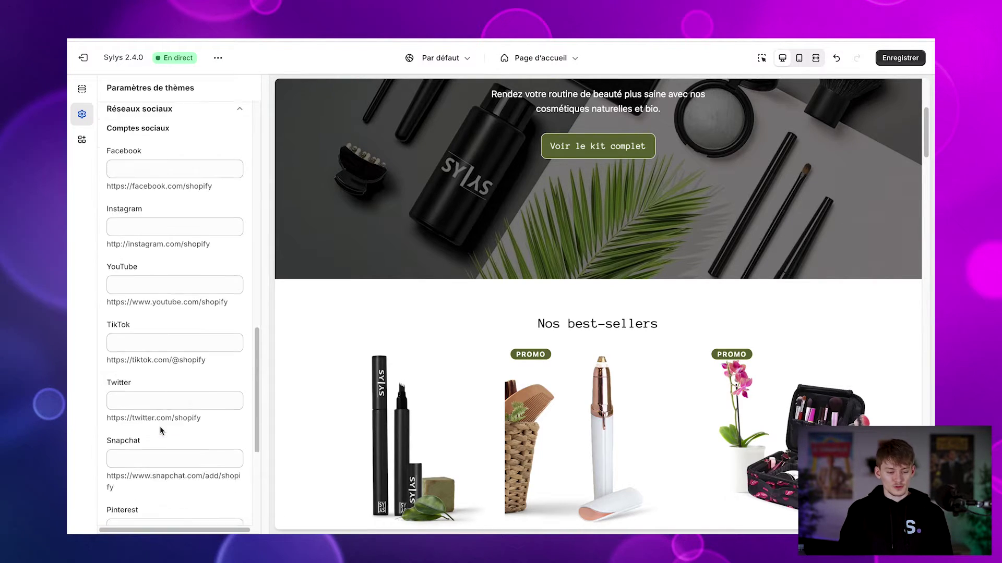
# Examine the Passage à la caisse fonts, colors and layout, and the CSS personnalisé settings
pyautogui.click(173, 454)
pyautogui.scroll(-4, 173, 454)
pyautogui.scroll(-6, 173, 453)
pyautogui.scroll(5, 175, 307)
pyautogui.scroll(-5, 175, 306)
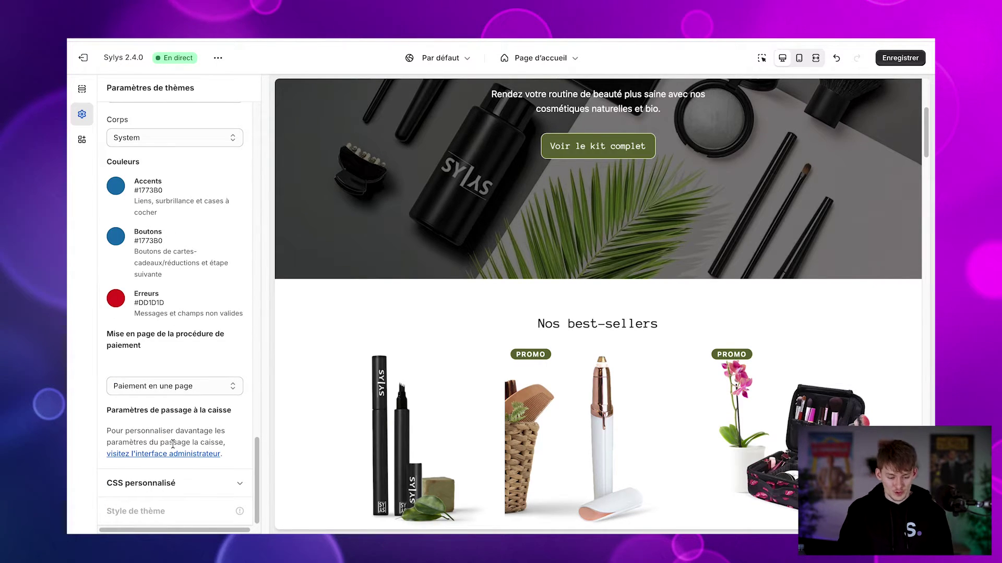
pyautogui.click(235, 486)
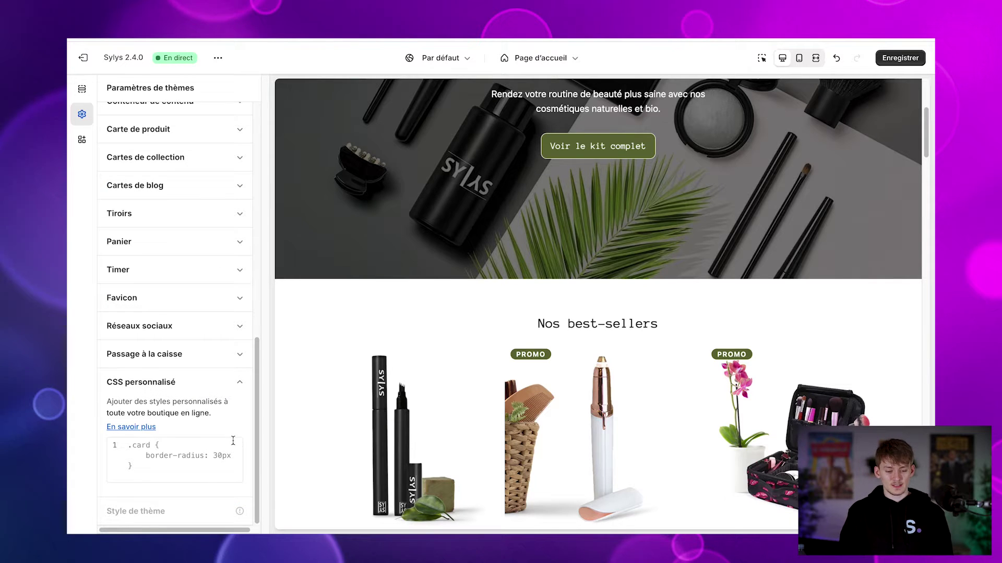
pyautogui.scroll(1, 189, 425)
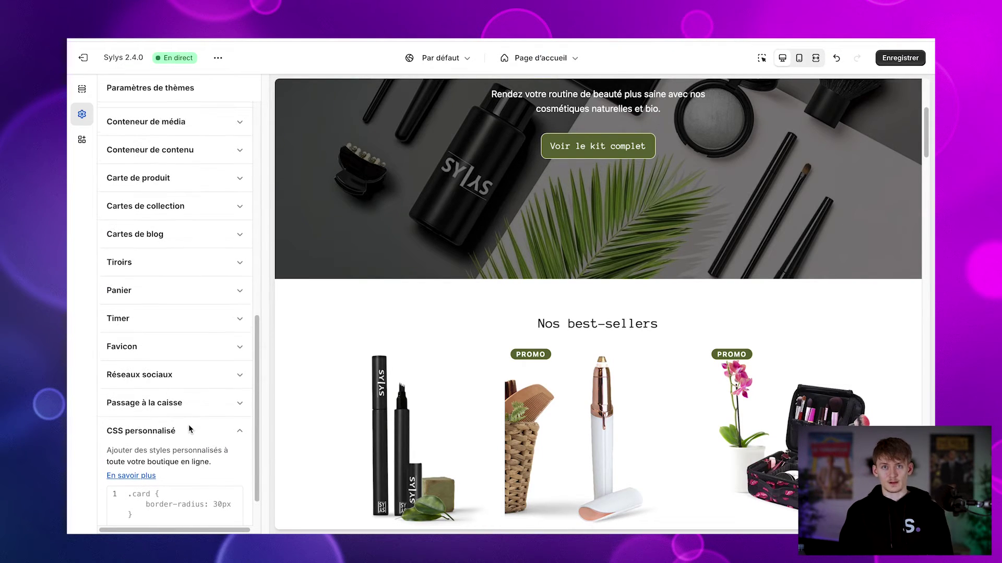
pyautogui.scroll(10, 208, 219)
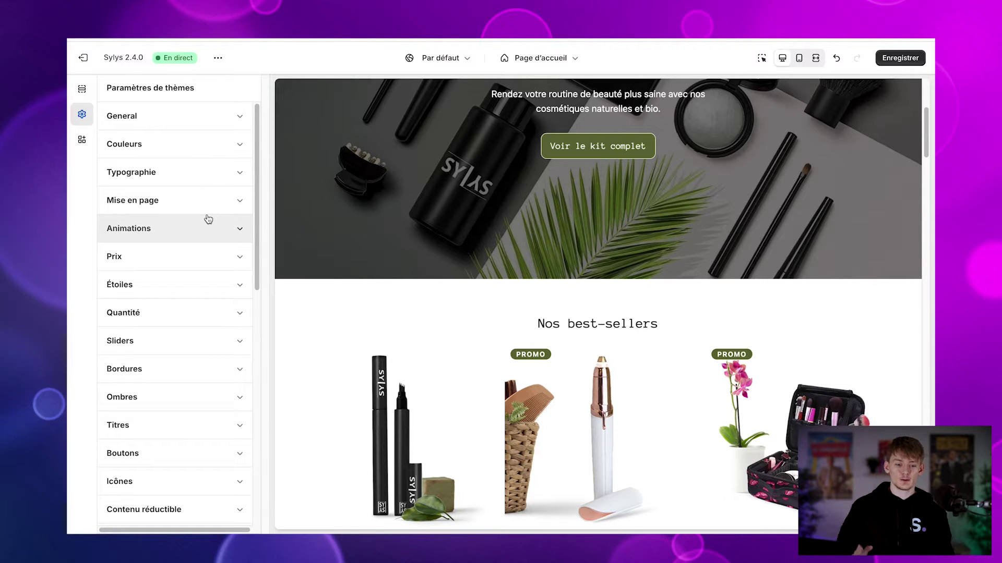
# Show the home page sections and inspect the Barre d'annonce spacing and its Fondu de l'annonce block's slides, palette and link
pyautogui.click(82, 89)
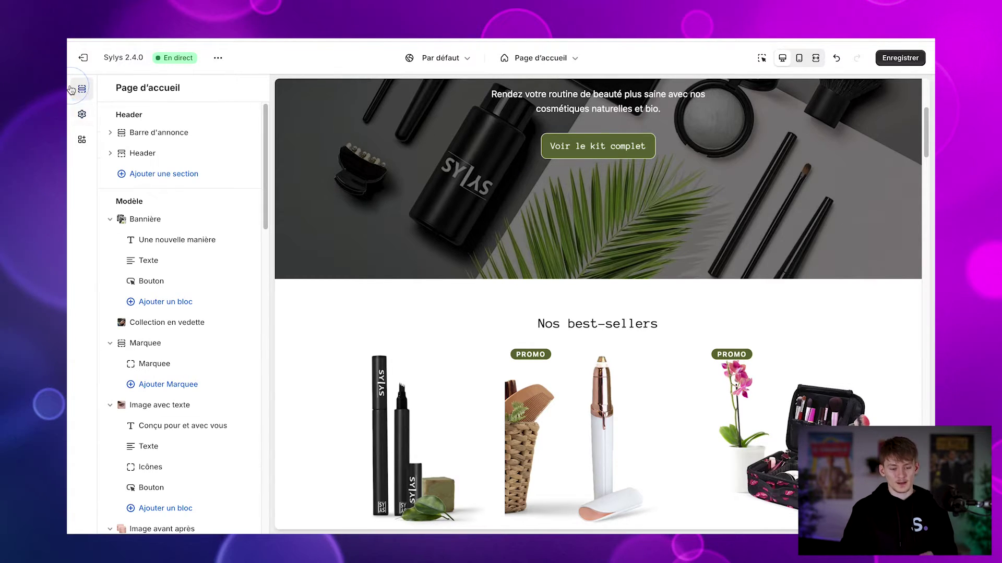
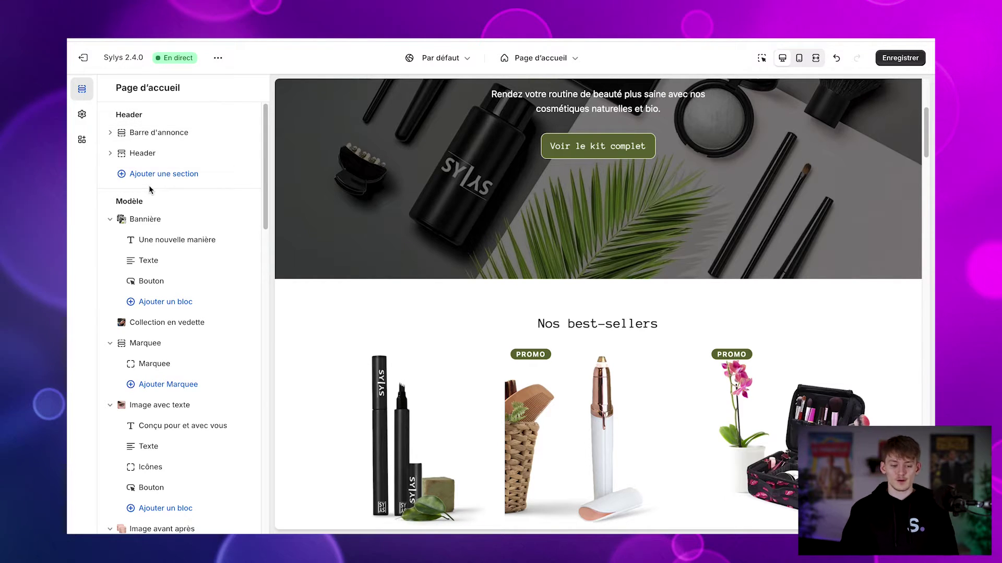
pyautogui.moveTo(133, 153)
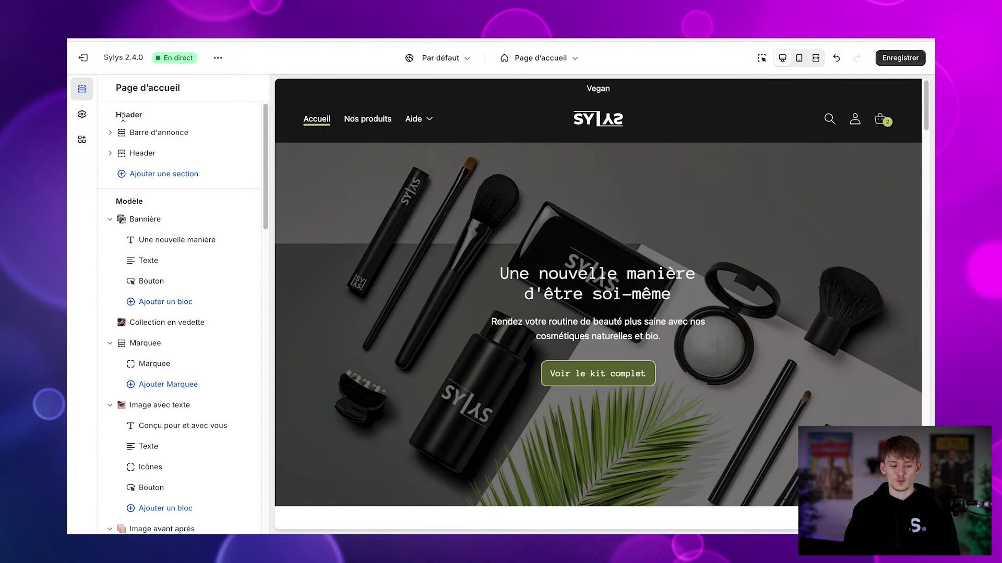
pyautogui.moveTo(126, 114); pyautogui.dragTo(193, 154)
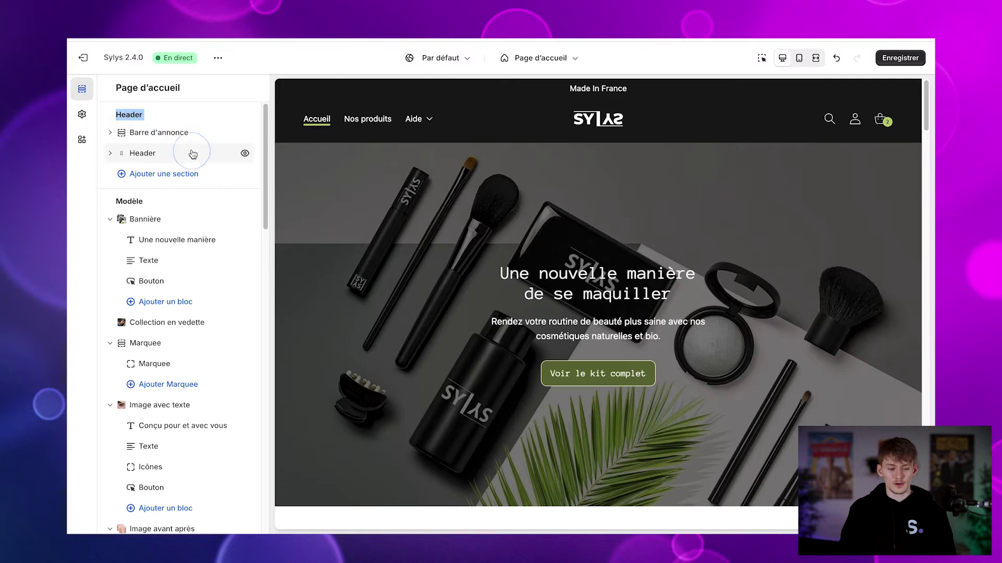
pyautogui.click(182, 129)
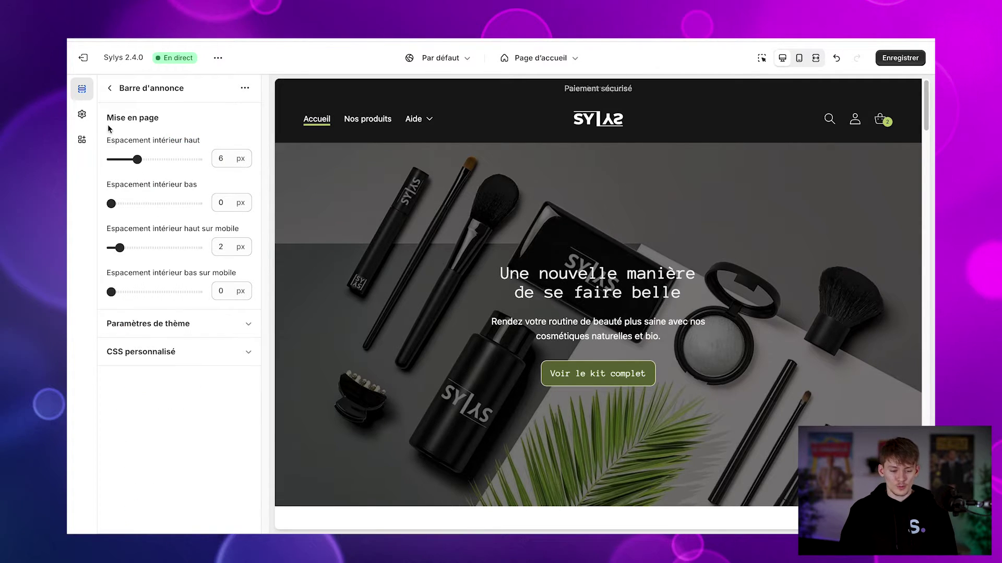
pyautogui.click(110, 88)
pyautogui.click(189, 155)
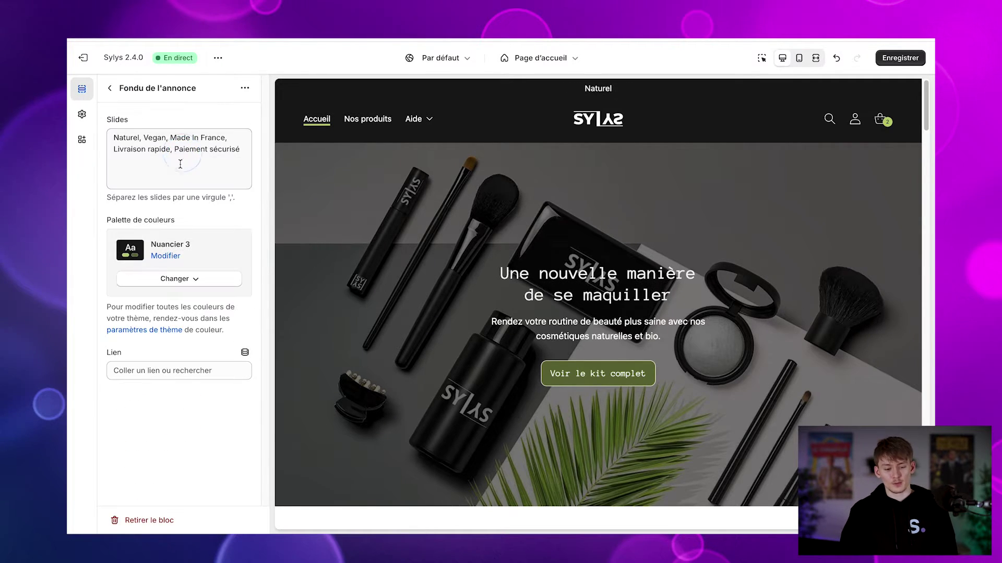
pyautogui.moveTo(226, 150); pyautogui.dragTo(117, 105)
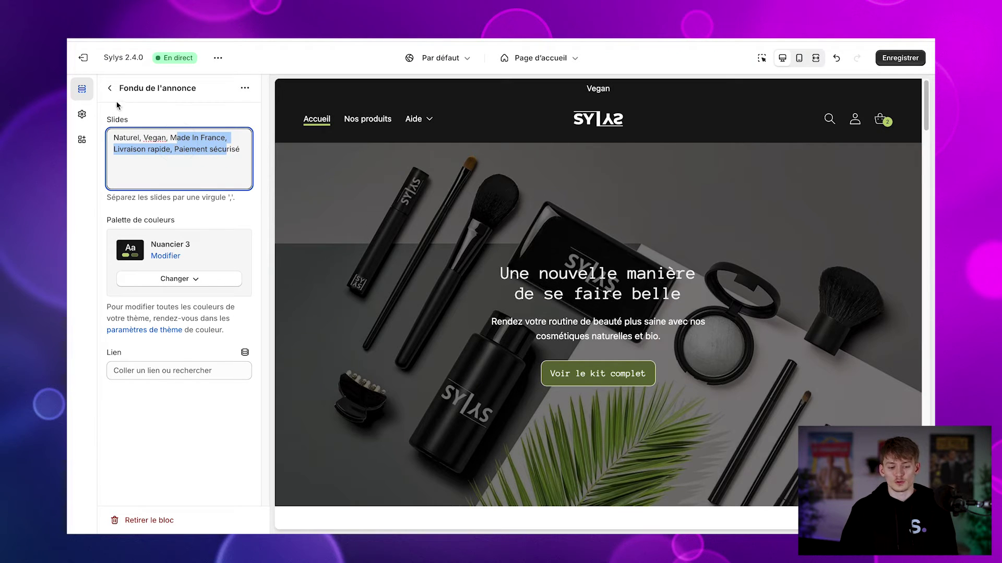
pyautogui.click(109, 89)
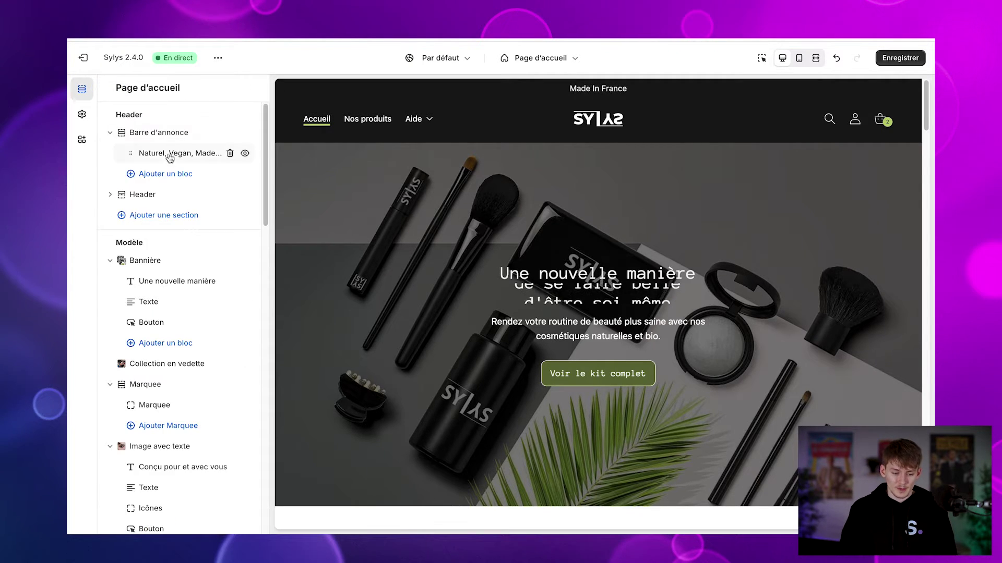
# Review the Header section's logo, menu, mobile layout and spacing settings, and return to the section list
pyautogui.click(153, 193)
pyautogui.scroll(-5, 167, 313)
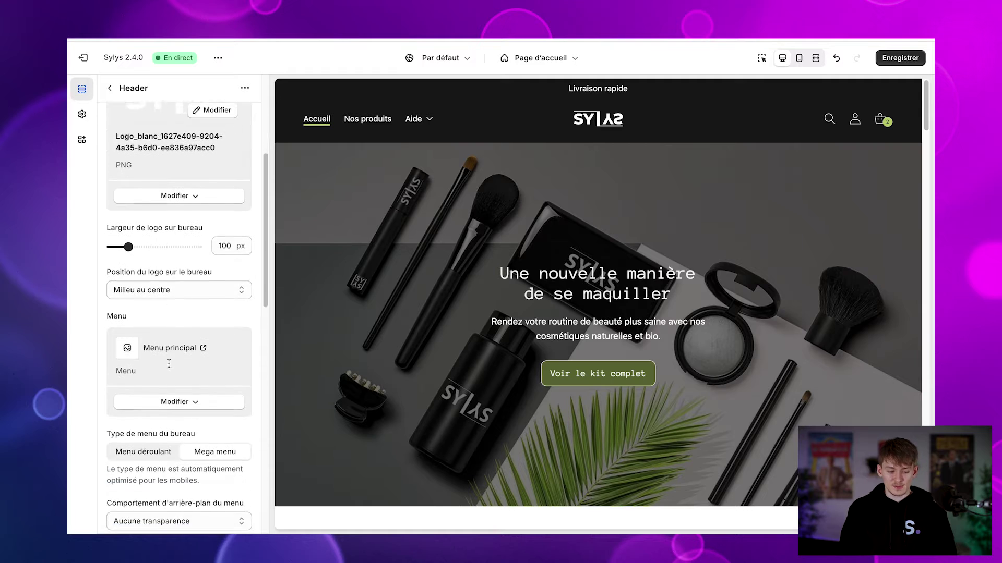
pyautogui.scroll(-10, 169, 320)
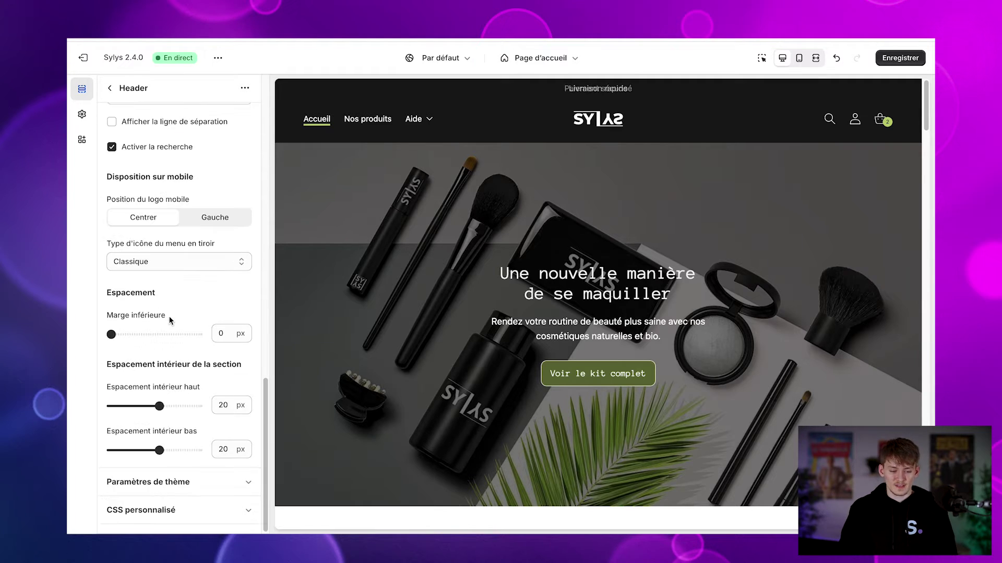
pyautogui.click(110, 86)
# Look through the home page's Modèle sections and the Pied de page sections, comparing the footer group with the preview
pyautogui.scroll(-3, 151, 163)
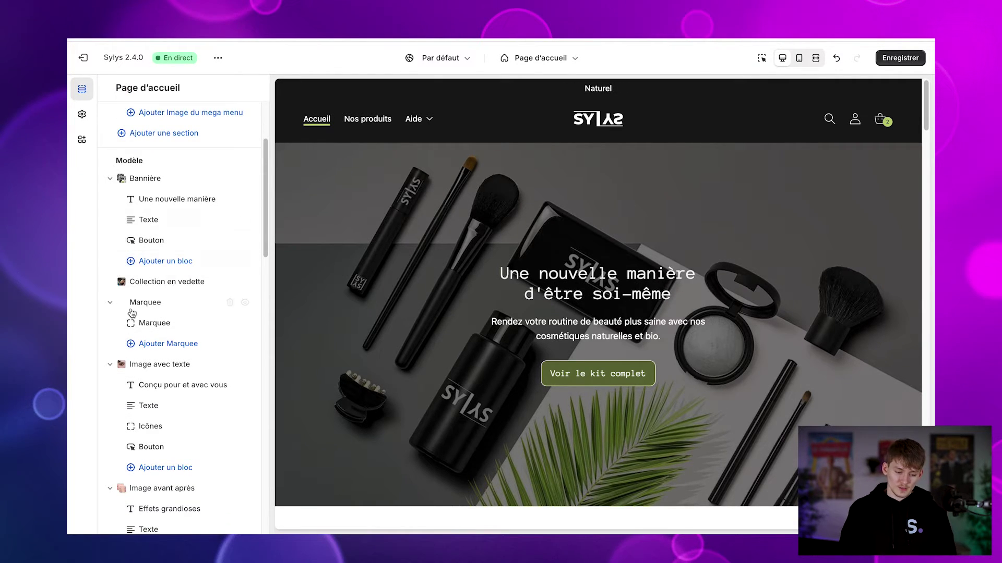
pyautogui.scroll(-5, 125, 313)
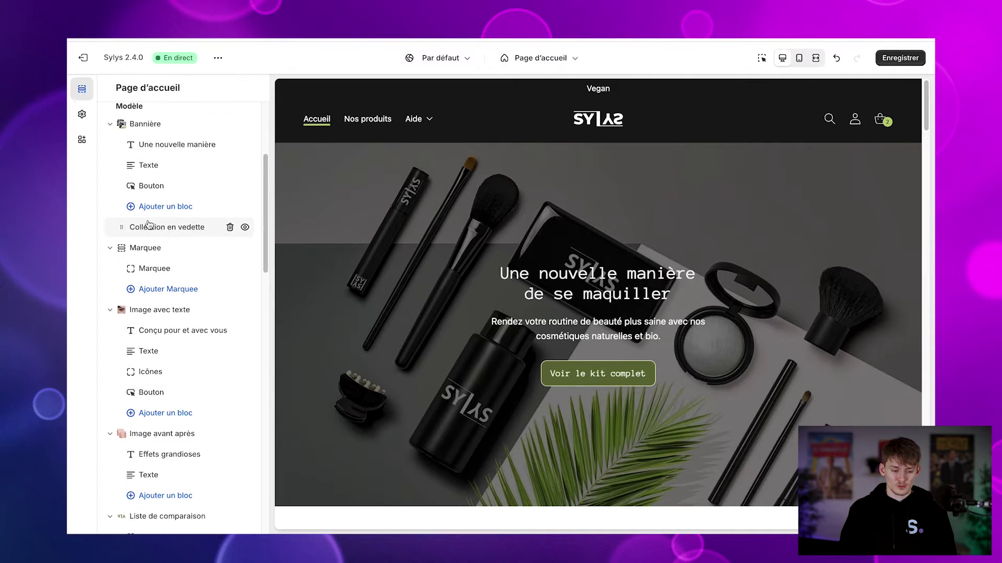
pyautogui.scroll(-15, 149, 225)
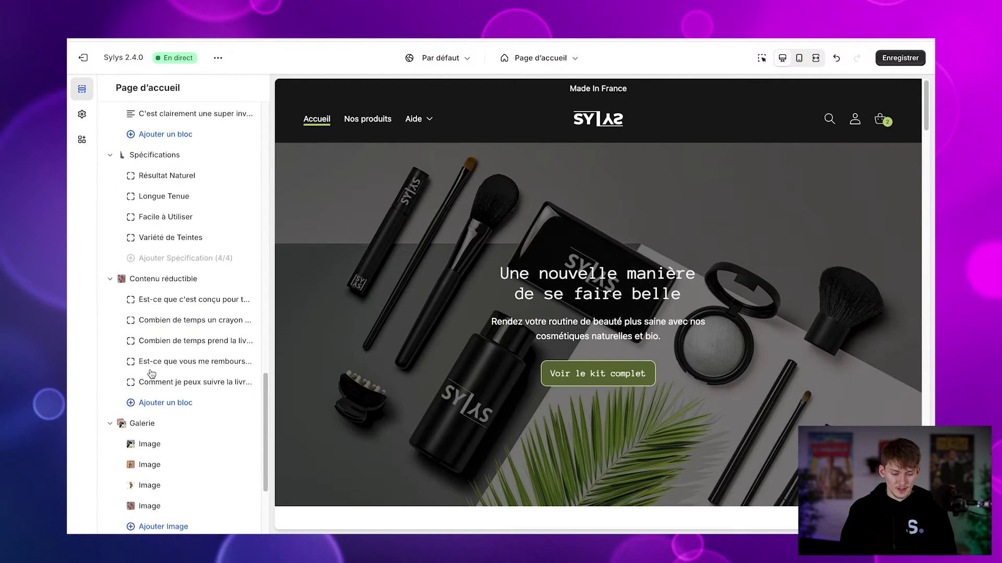
pyautogui.moveTo(148, 471)
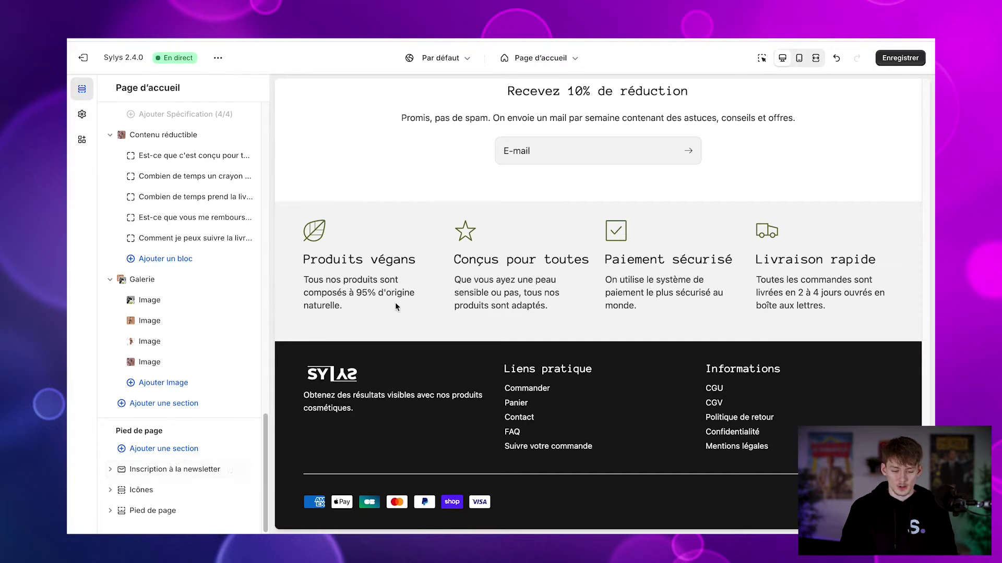
pyautogui.scroll(2, 473, 240)
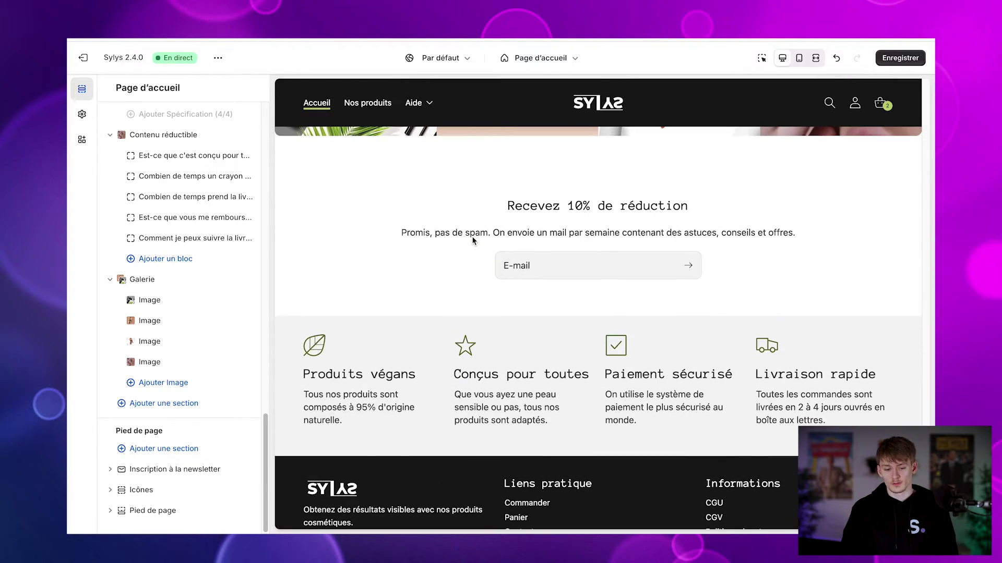
# Open the Nos produits page in the preview and check its newsletter, icons and footer sections
pyautogui.click(390, 103)
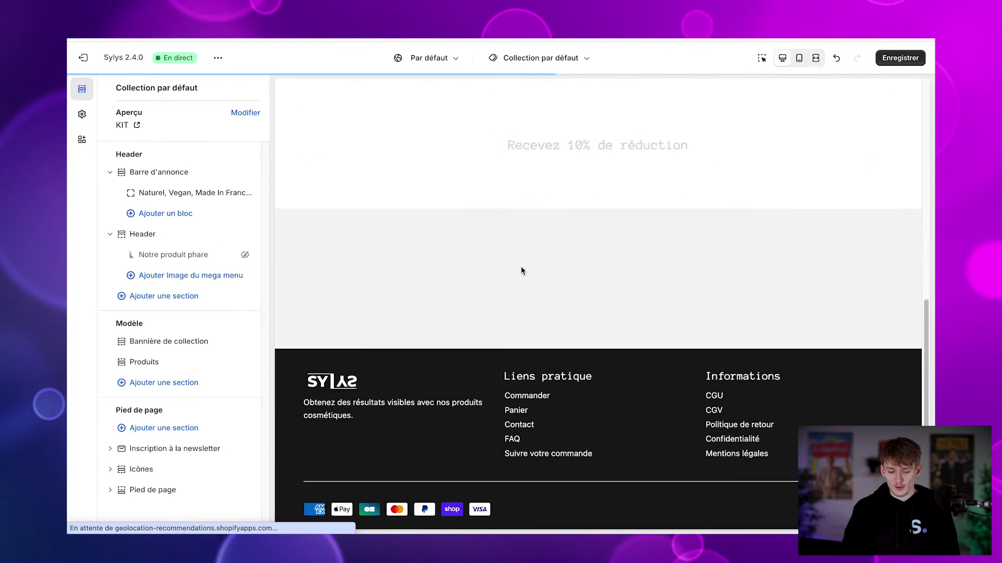
pyautogui.scroll(3, 591, 189)
pyautogui.click(624, 324)
pyautogui.scroll(-3, 574, 443)
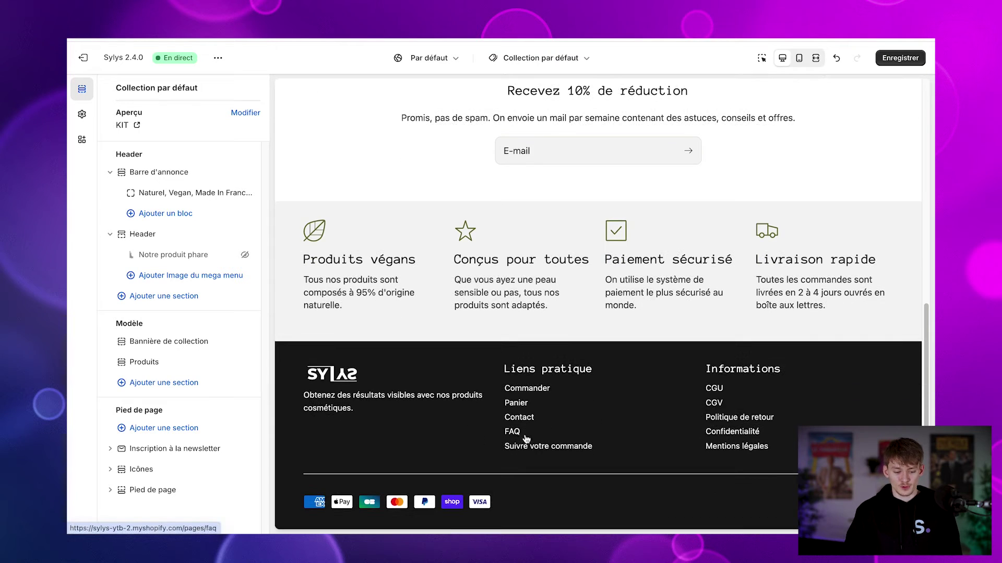
# Check which sections can be added to the Pied de page group, and return to the top of the home page
pyautogui.click(174, 431)
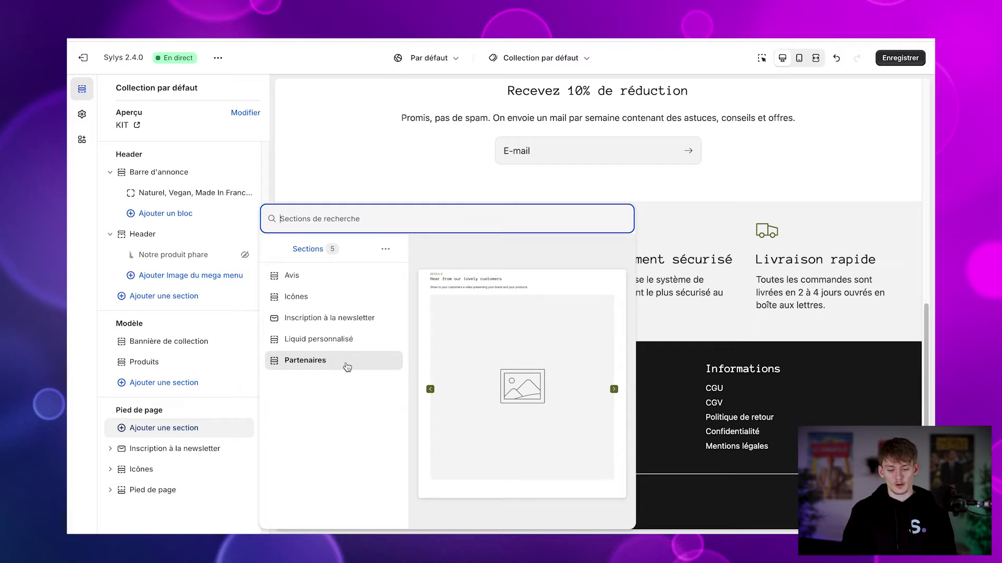
pyautogui.click(344, 189)
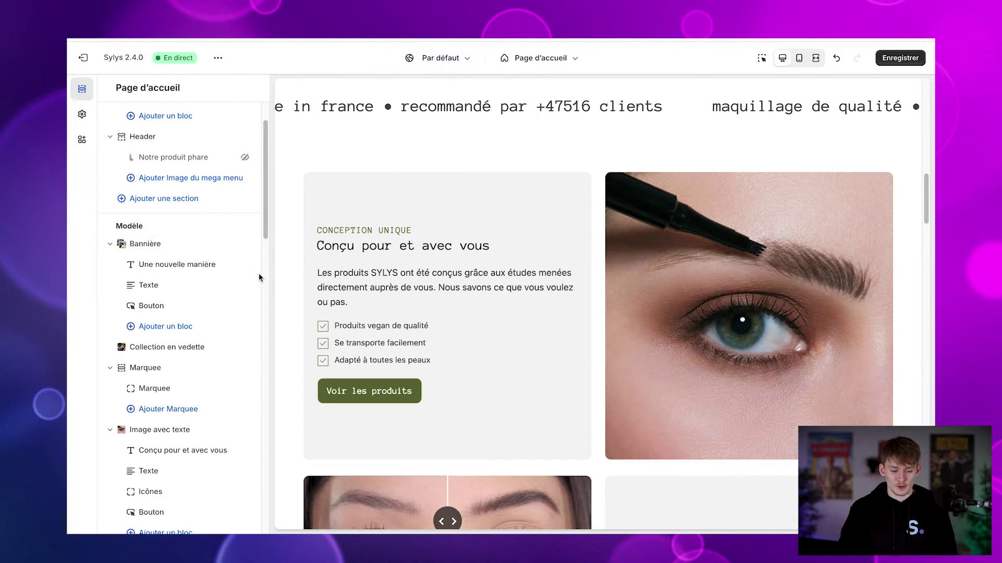
pyautogui.scroll(10, 374, 263)
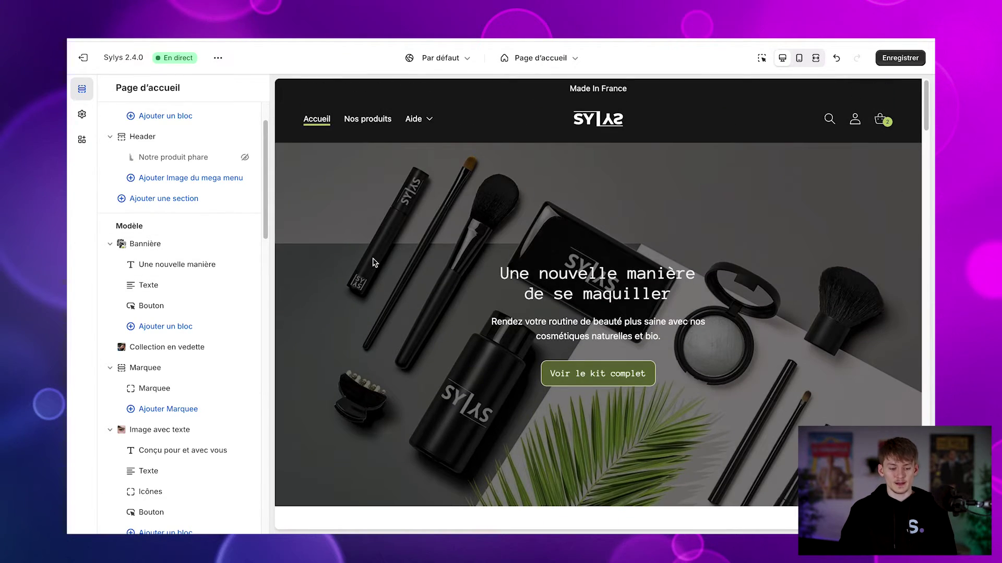
# Look at the Bannière section's title block and return to the section list
pyautogui.click(152, 264)
pyautogui.click(232, 180)
pyautogui.click(110, 88)
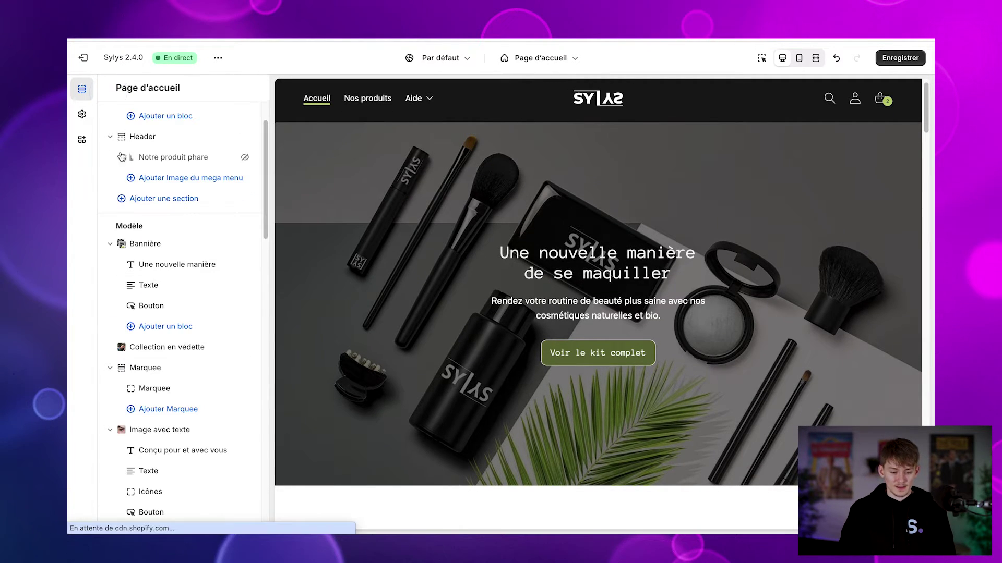
# Set the Bannière section's image overlay opacity to 40%
pyautogui.click(162, 242)
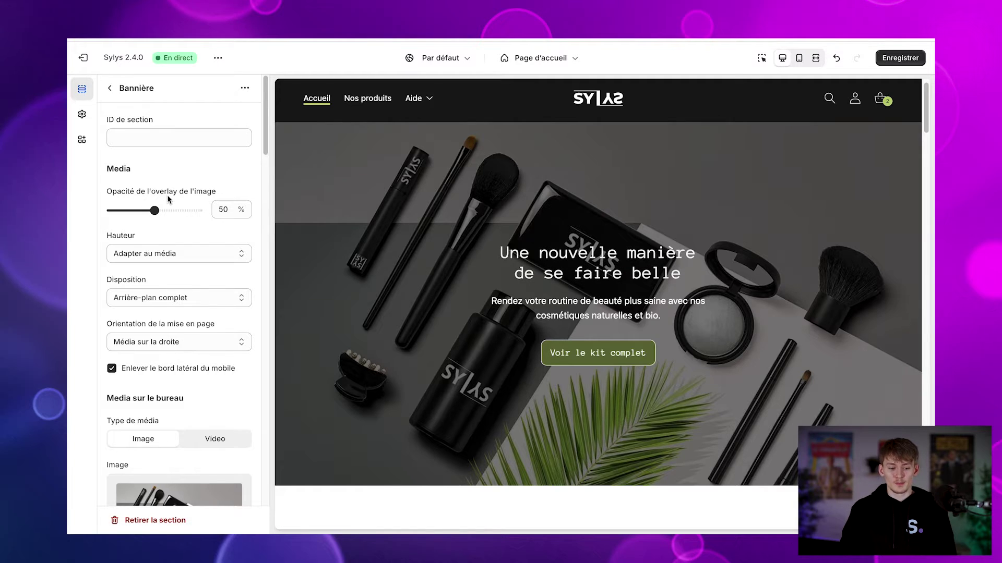
pyautogui.click(154, 210)
pyautogui.moveTo(154, 210); pyautogui.dragTo(167, 209)
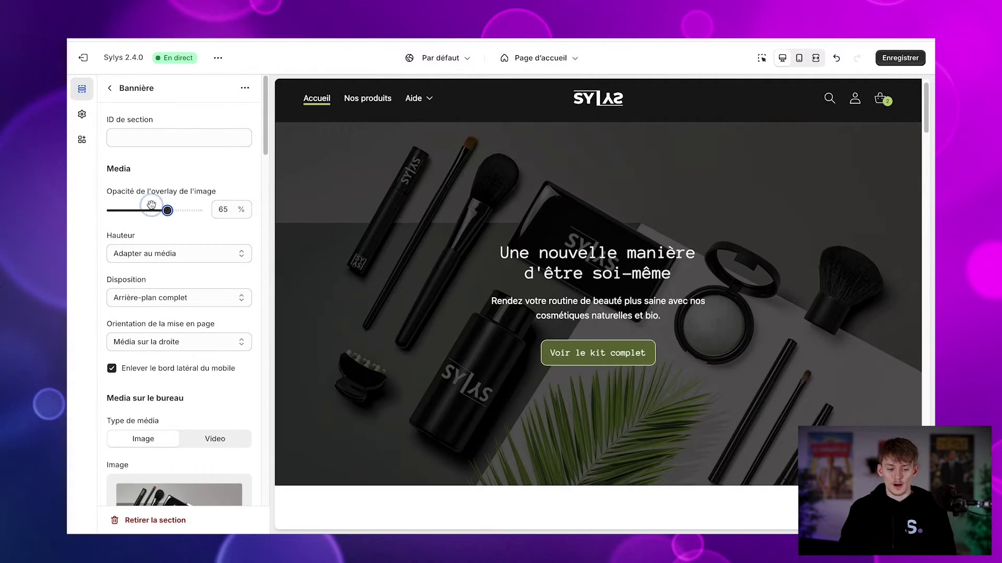
pyautogui.moveTo(151, 205)
pyautogui.mouseDown()
pyautogui.moveTo(108, 210)
pyautogui.moveTo(147, 210)
pyautogui.mouseUp()
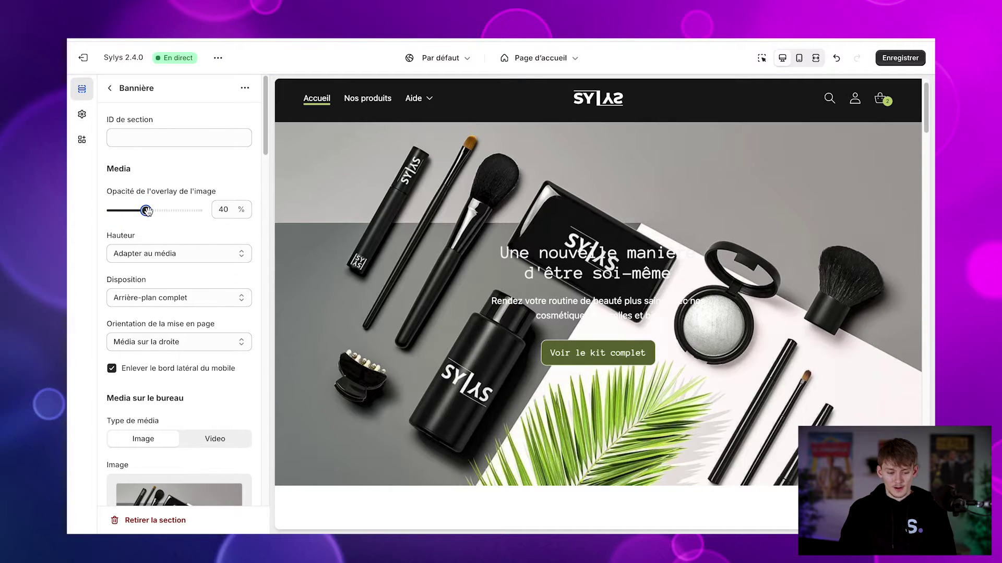
# Review the Bannière section's media, text, animation, layout and colour palette settings, and return to the section list
pyautogui.scroll(-1, 165, 261)
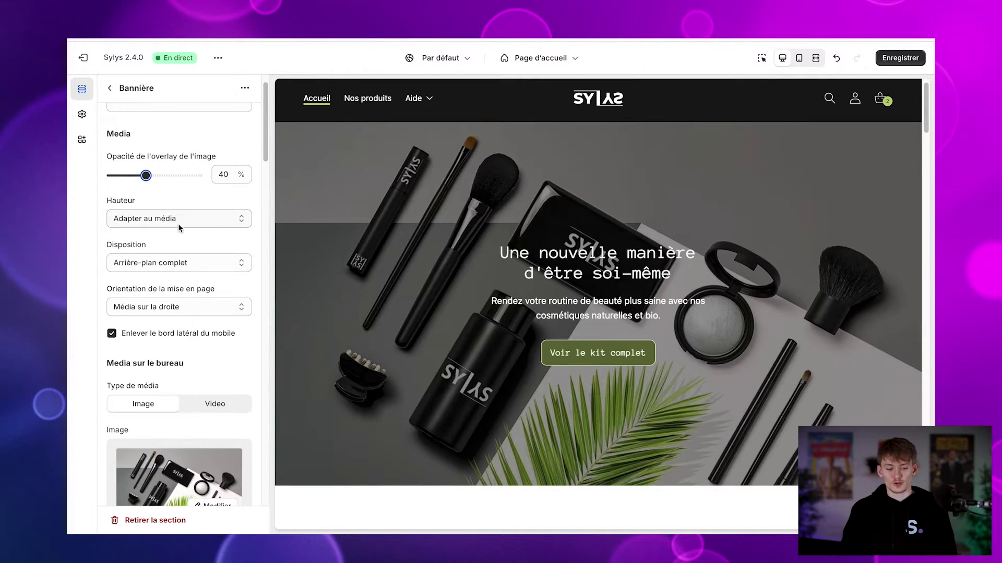
pyautogui.scroll(-8, 177, 229)
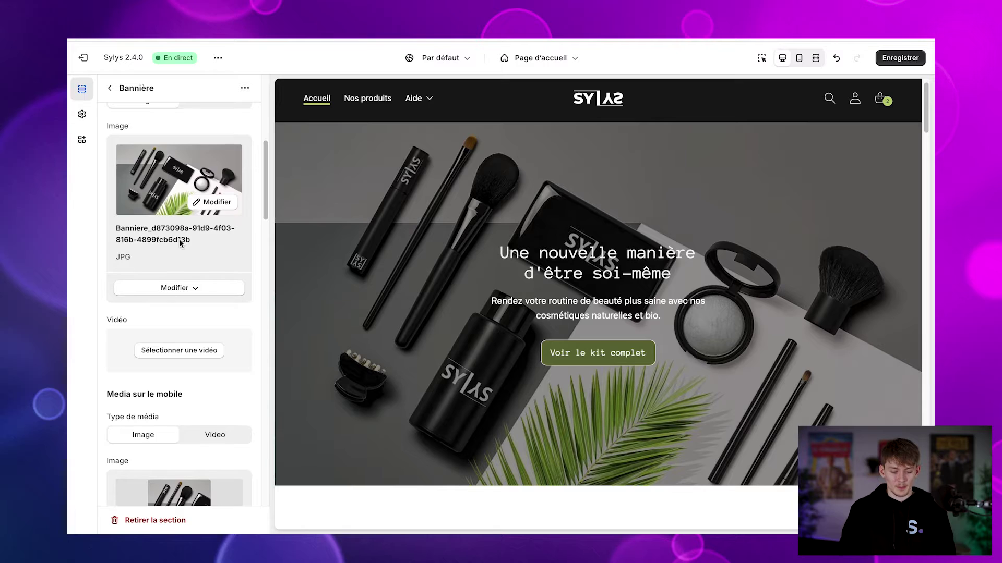
pyautogui.scroll(-15, 180, 239)
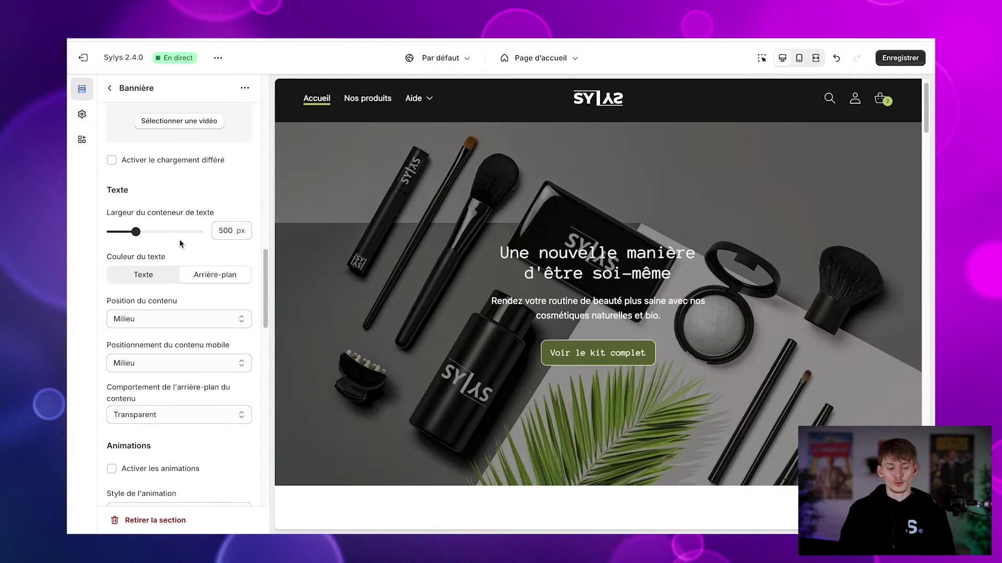
pyautogui.scroll(12, 179, 239)
pyautogui.scroll(-17, 180, 239)
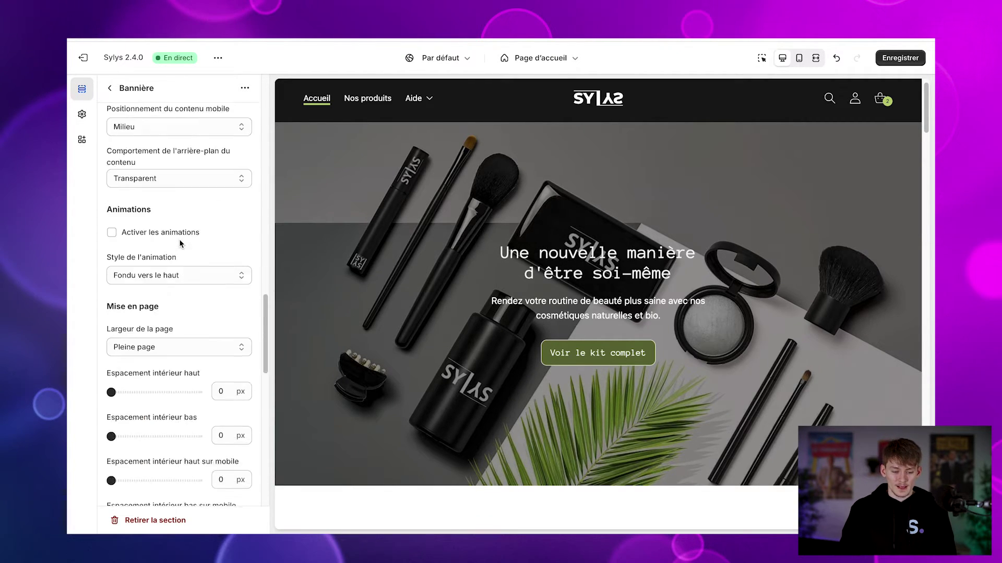
pyautogui.scroll(-4, 179, 243)
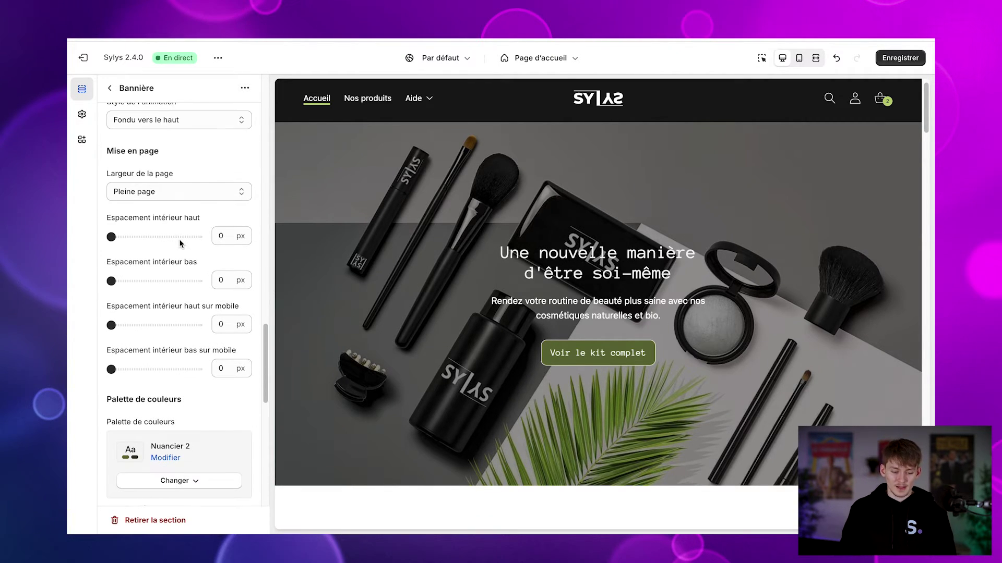
pyautogui.click(109, 88)
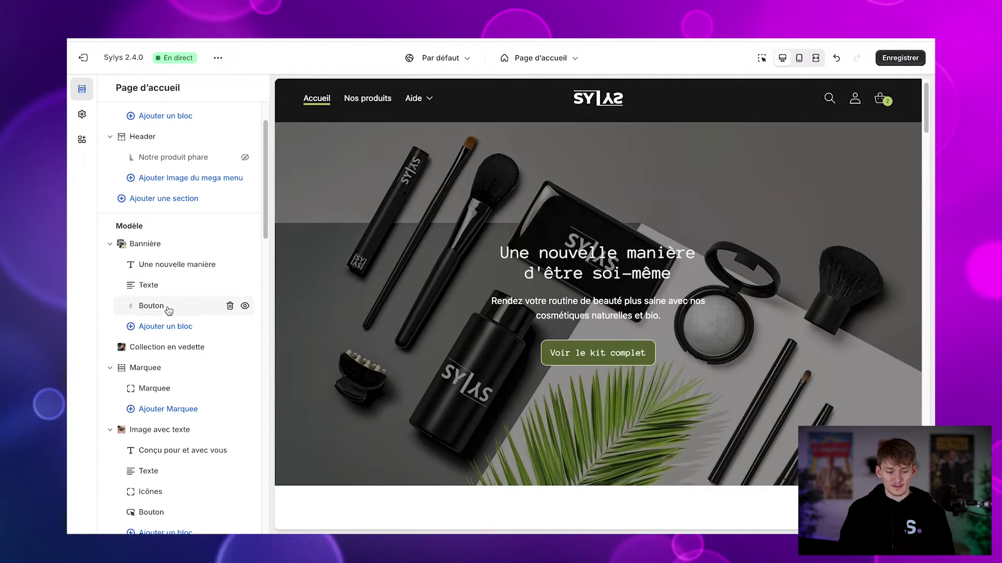
# Add an Icônes block to the Bannière section and place it above the Bouton block
pyautogui.click(171, 328)
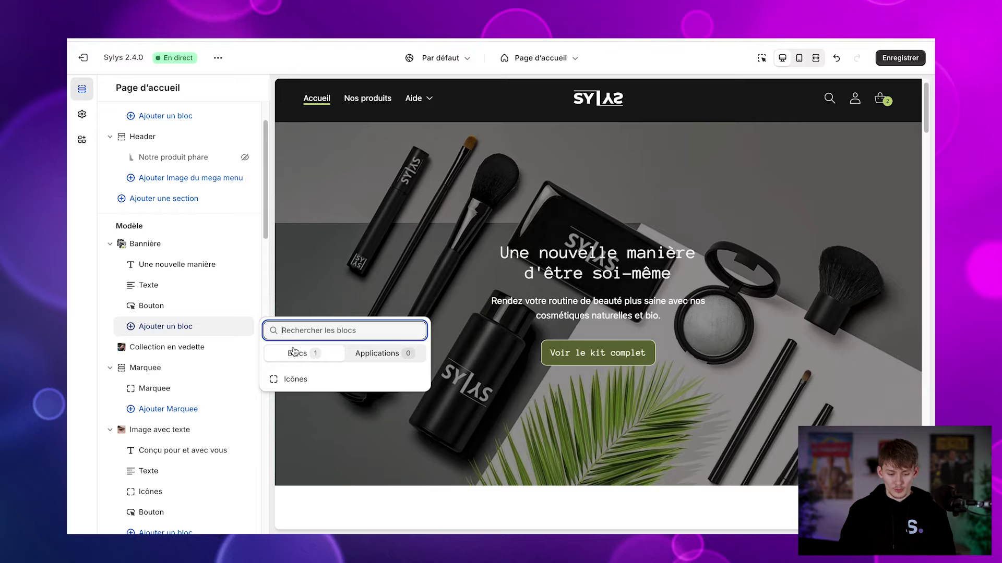
pyautogui.click(312, 381)
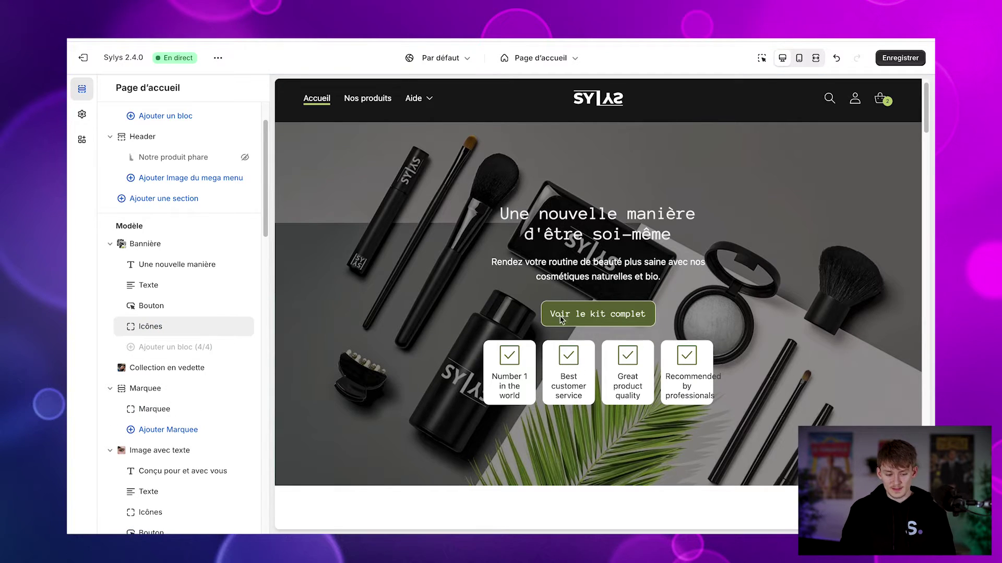
pyautogui.moveTo(130, 328); pyautogui.dragTo(133, 306)
# Set the icon style of the Bannière section's Icônes block to Blocs
pyautogui.click(157, 304)
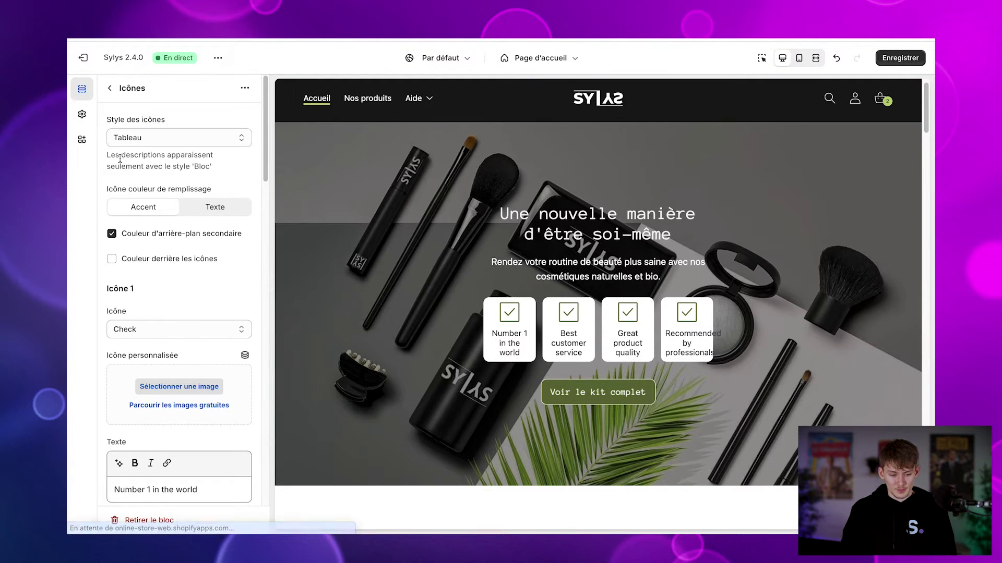
pyautogui.click(182, 143)
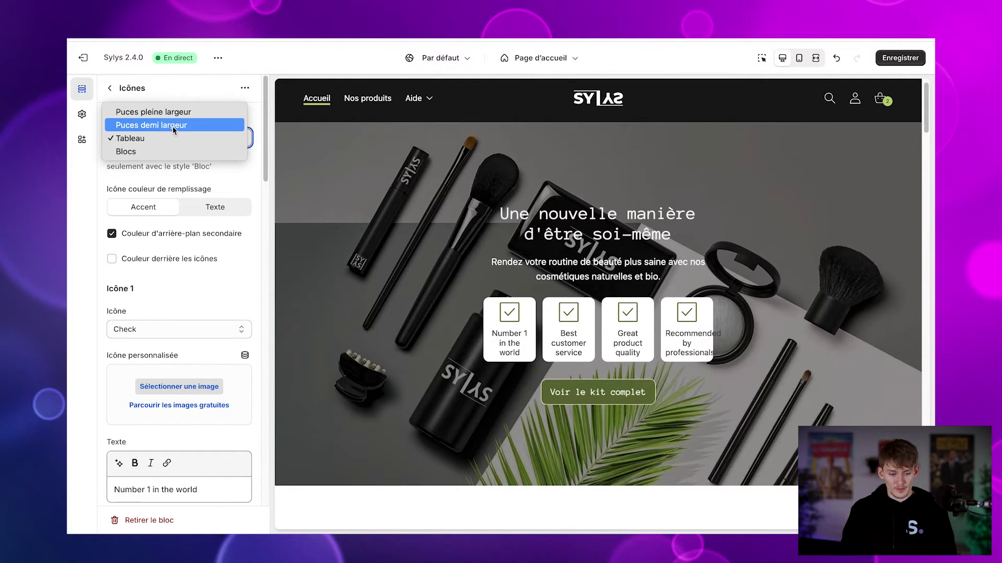
pyautogui.click(173, 152)
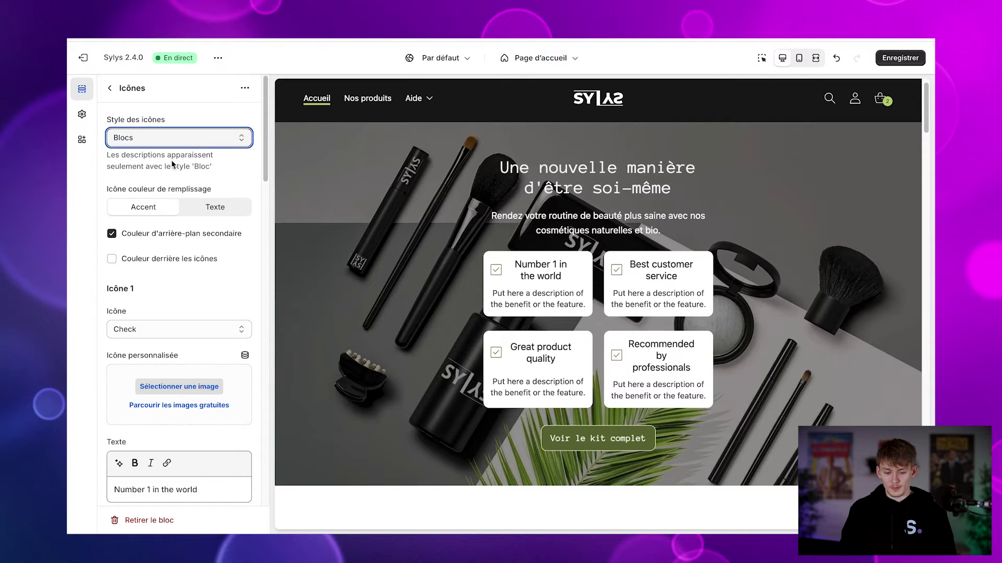
# Turn off the icons' secondary background colour, set their fill colour to Texte, and try the colour behind the icons
pyautogui.click(172, 234)
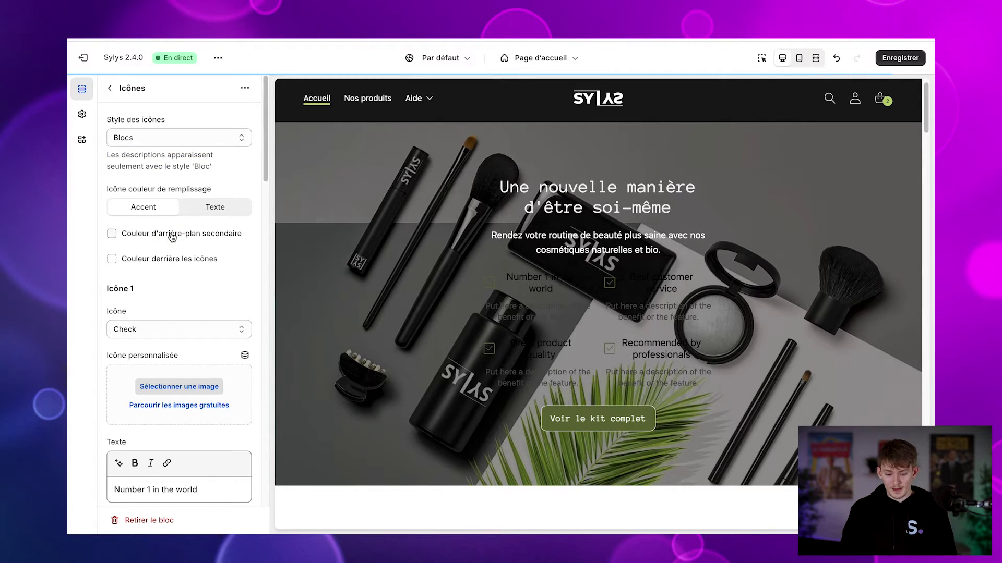
pyautogui.click(180, 263)
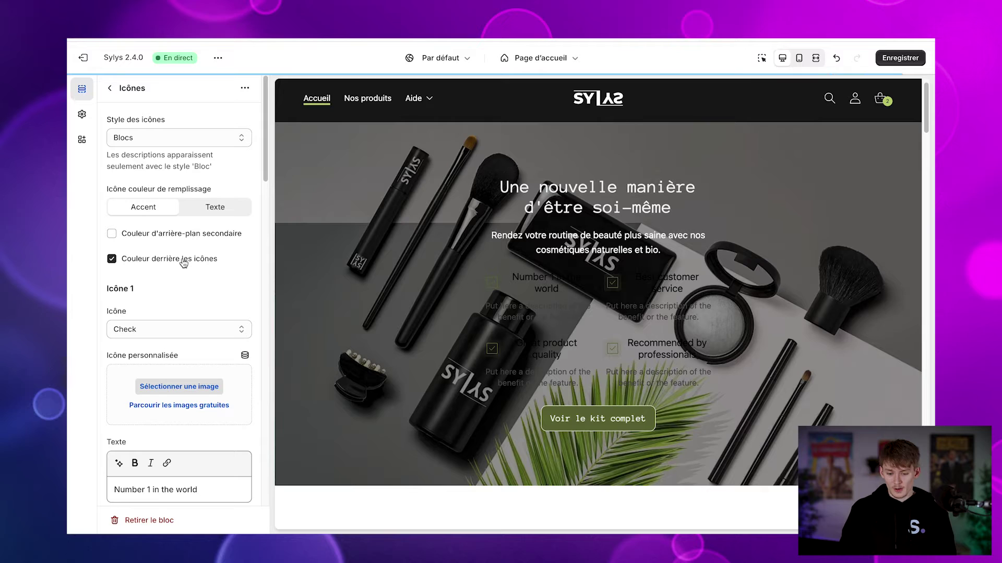
pyautogui.click(185, 261)
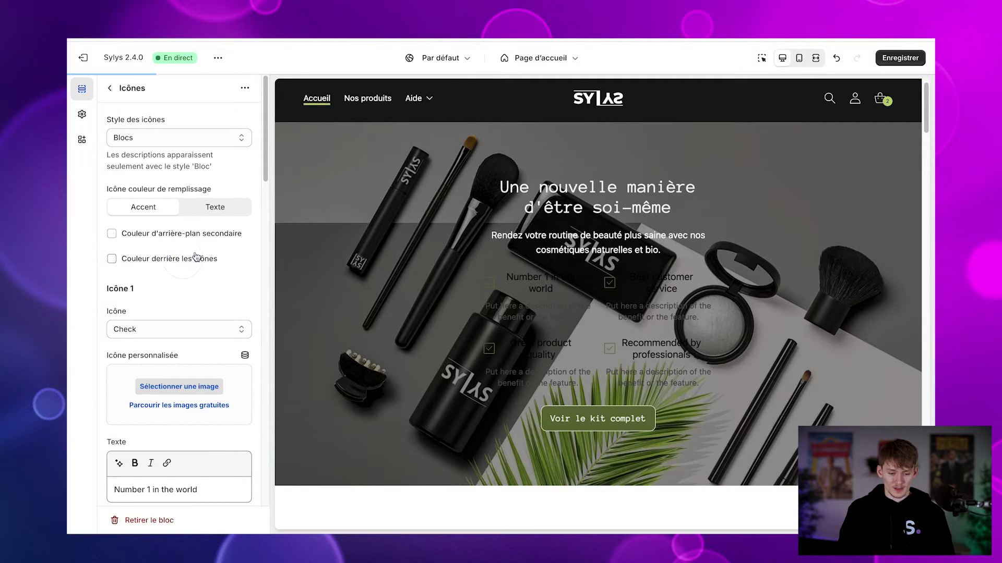
pyautogui.click(215, 208)
pyautogui.click(165, 259)
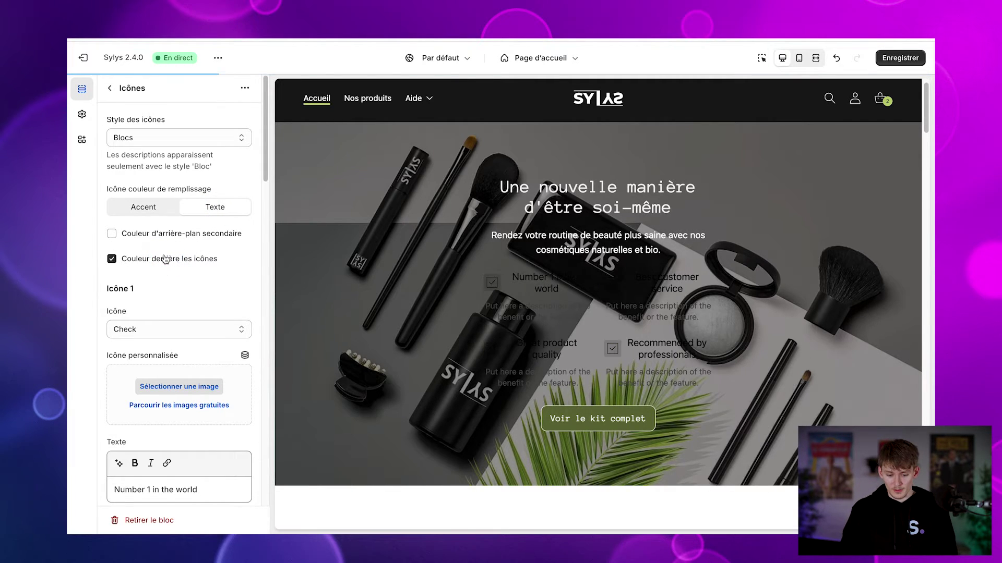
pyautogui.click(166, 259)
# Look through the individual icon fields and delete the Icônes block from the Bannière section
pyautogui.scroll(-2, 178, 281)
pyautogui.scroll(-6, 178, 282)
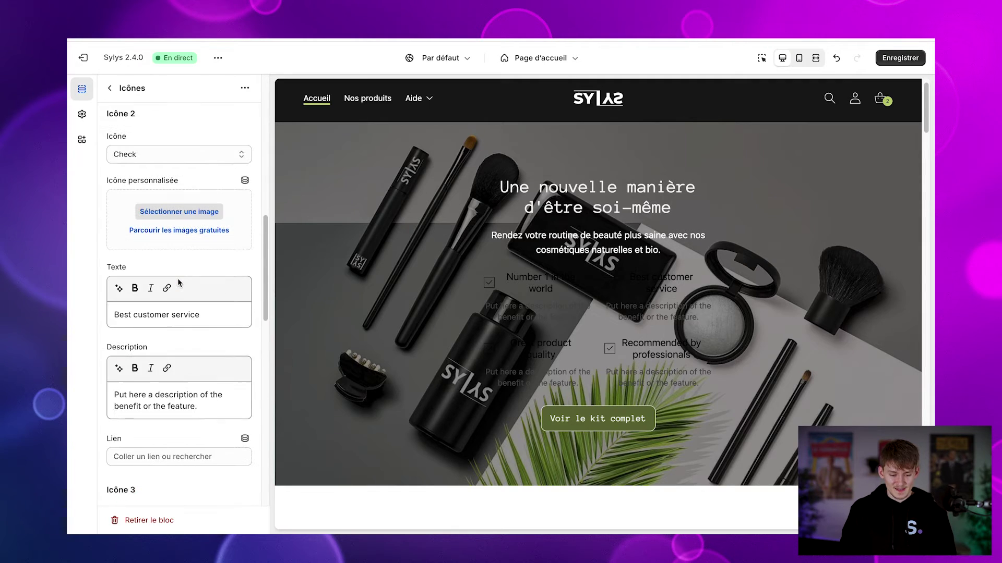
pyautogui.scroll(8, 179, 282)
pyautogui.click(110, 87)
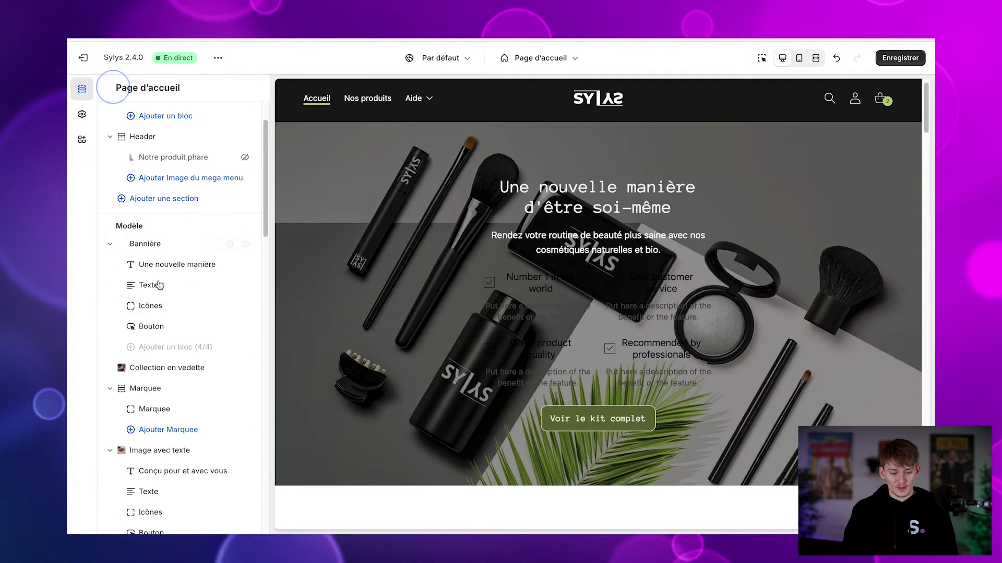
pyautogui.click(230, 311)
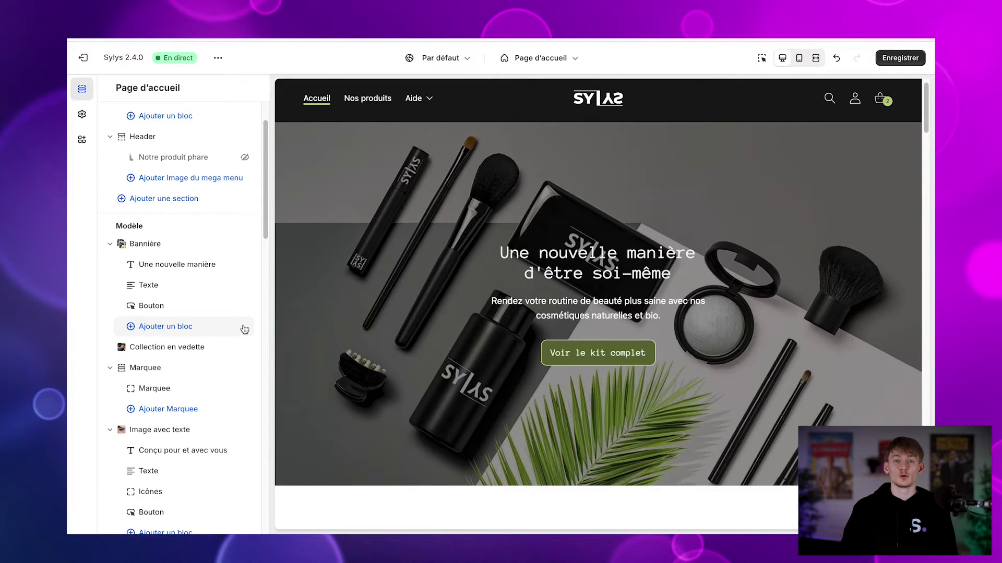
# Enter #product as the Bannière section's ID and relate it to the Voir le kit complet button
pyautogui.click(155, 244)
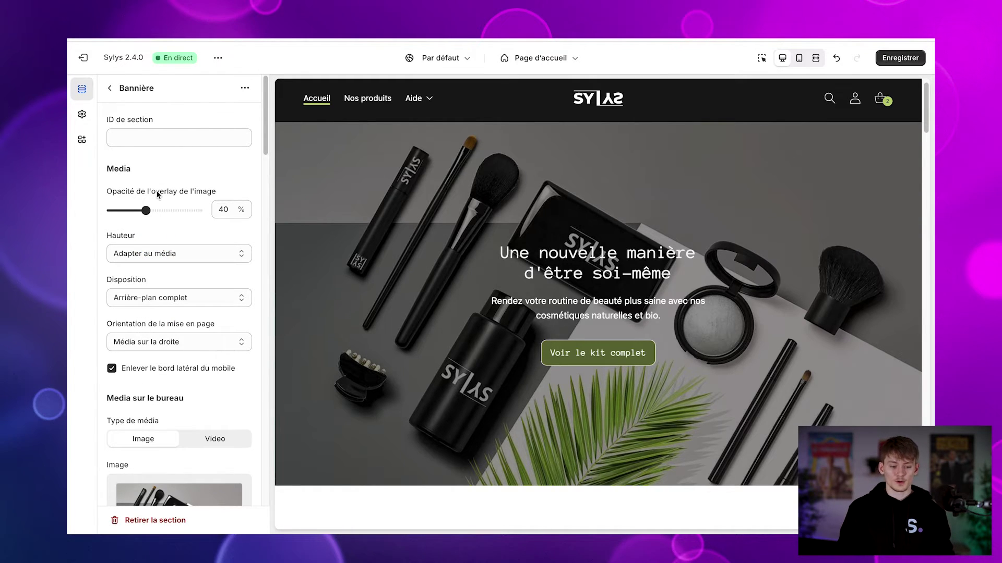
pyautogui.moveTo(104, 121); pyautogui.dragTo(154, 119)
pyautogui.click(150, 134)
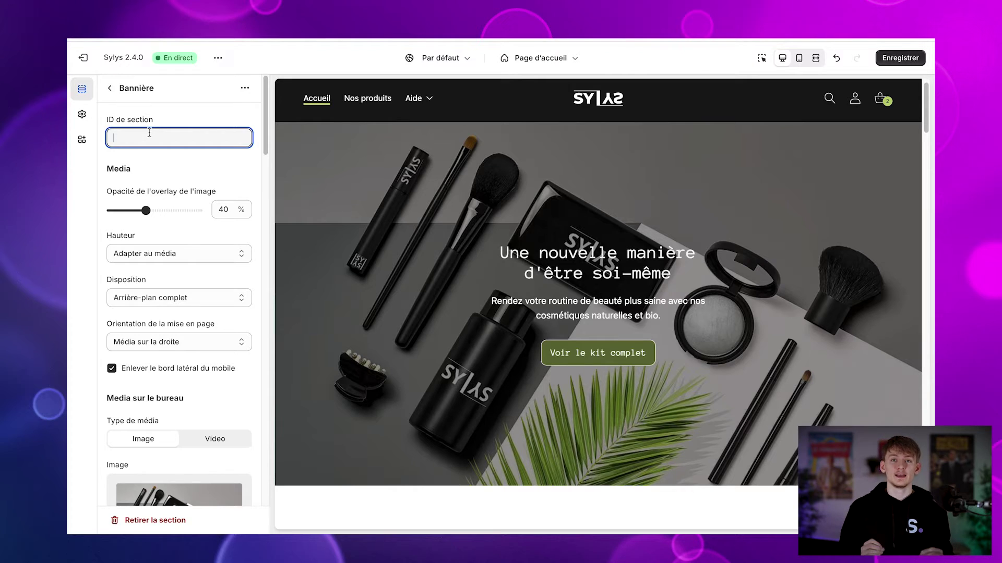
pyautogui.click(463, 218)
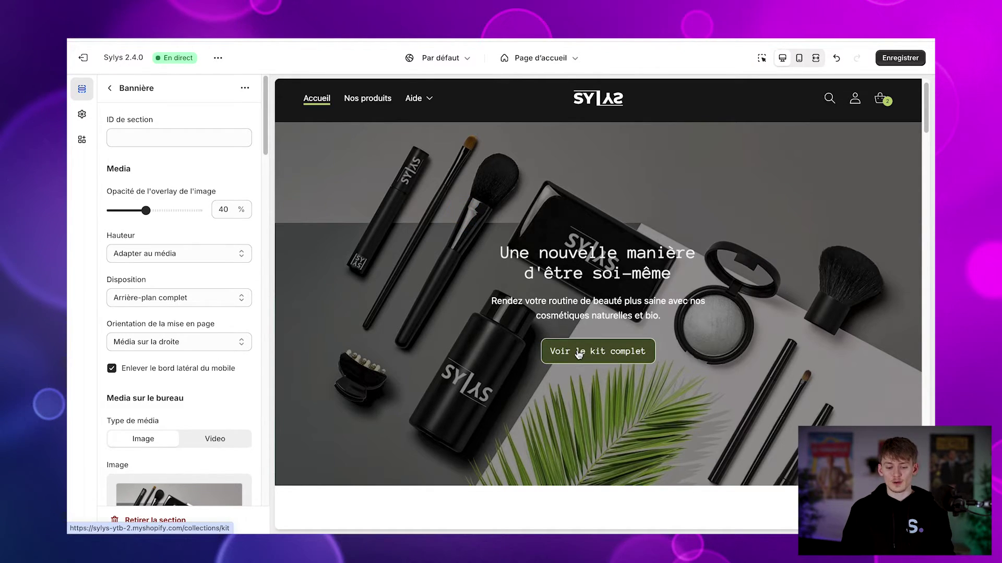
pyautogui.click(178, 137)
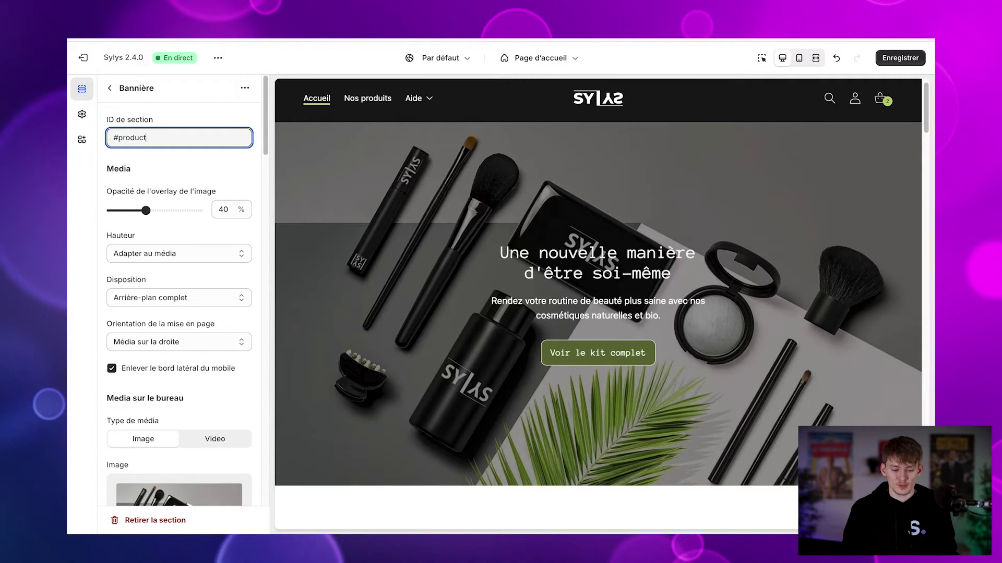
pyautogui.click(598, 353)
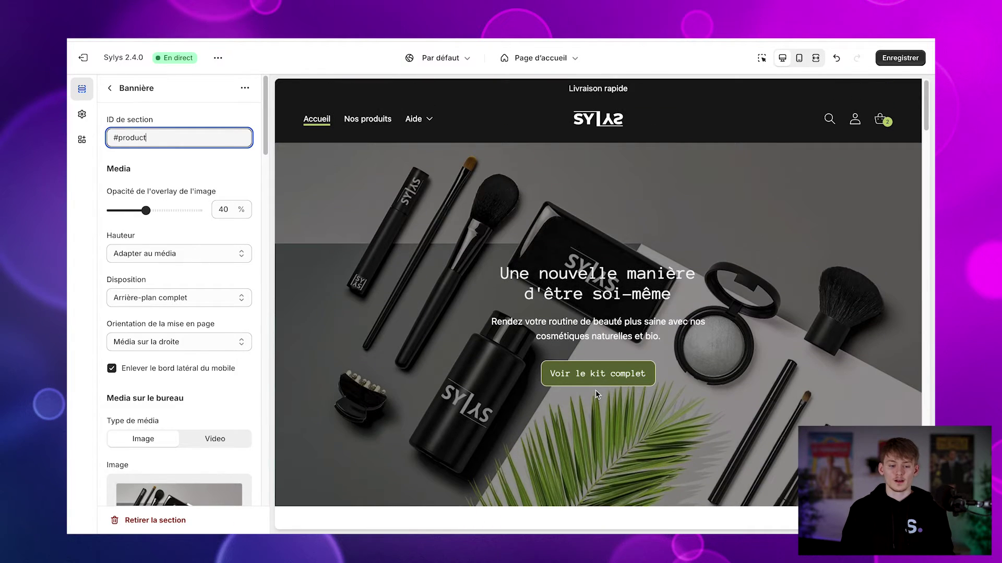
# Clear the Bannière section's ID
pyautogui.tripleClick(147, 137)
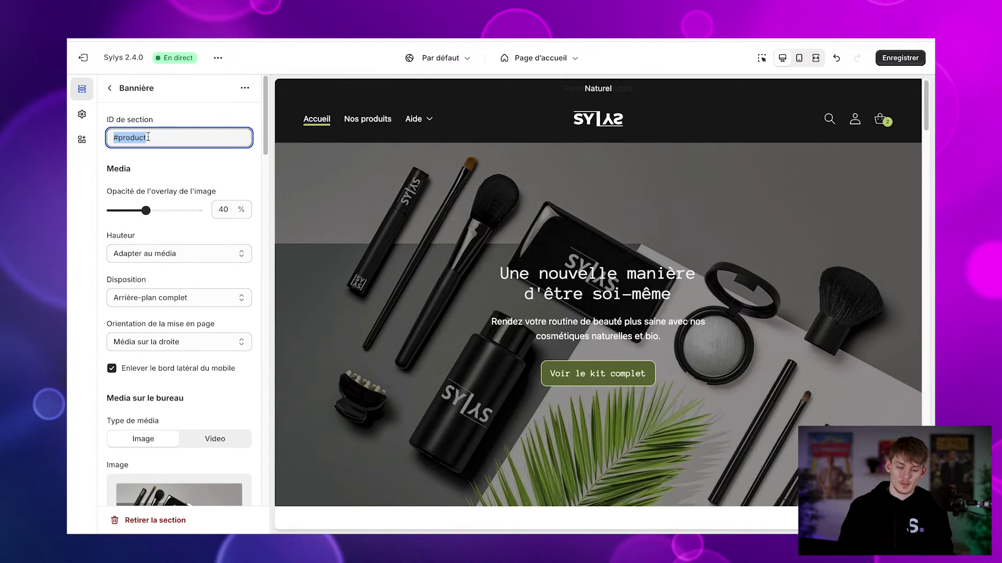
pyautogui.press('BackSpace')
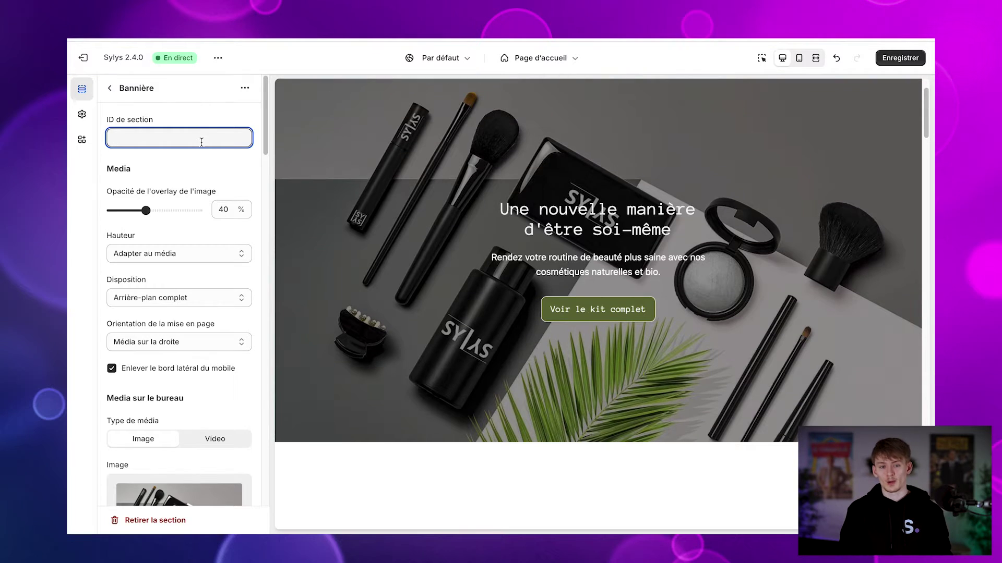
pyautogui.click(199, 169)
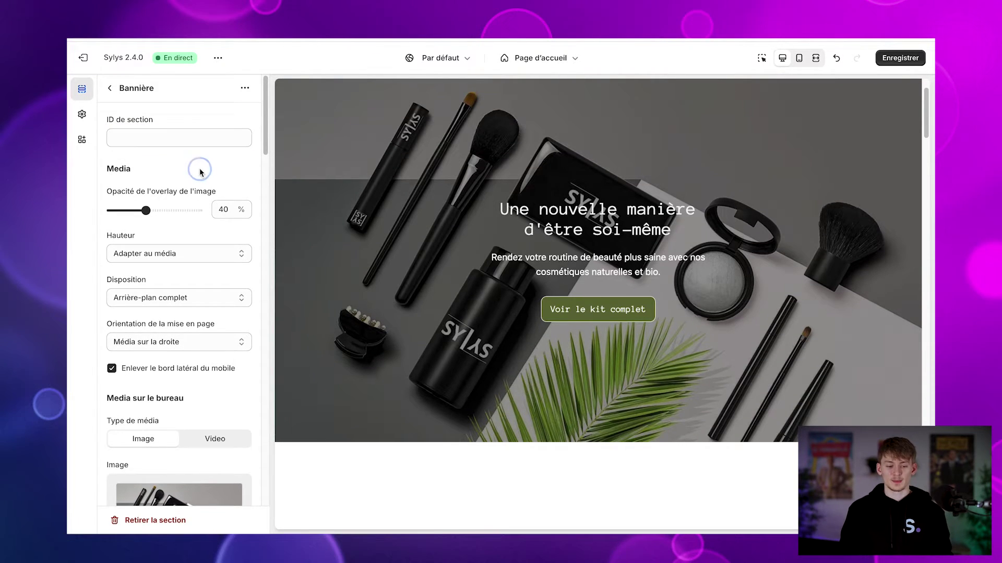
# Look through the Bannière section's media, text, animation and layout settings, including the available animation styles
pyautogui.scroll(-10, 199, 168)
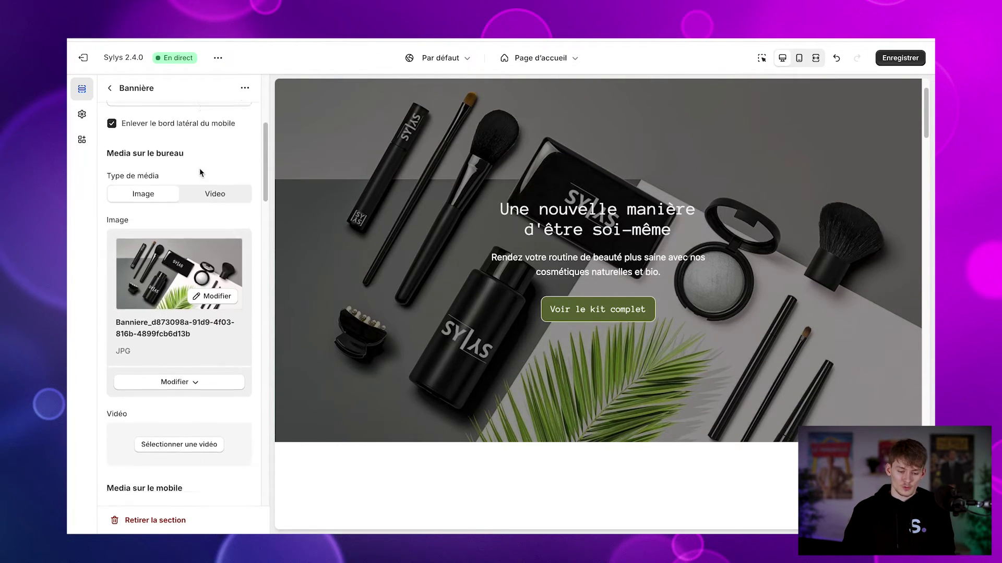
pyautogui.scroll(-9, 199, 172)
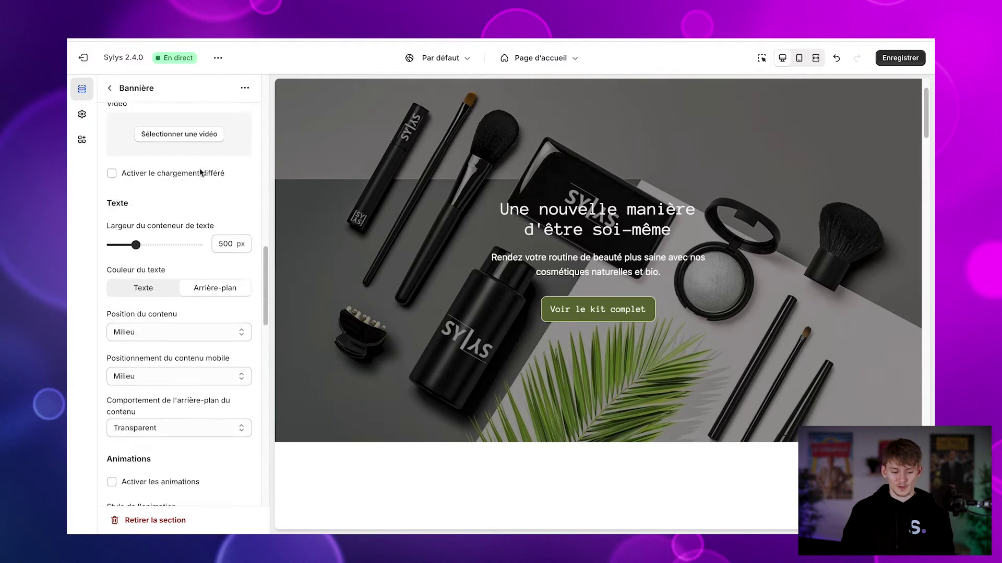
pyautogui.scroll(-3, 178, 278)
pyautogui.scroll(6, 177, 278)
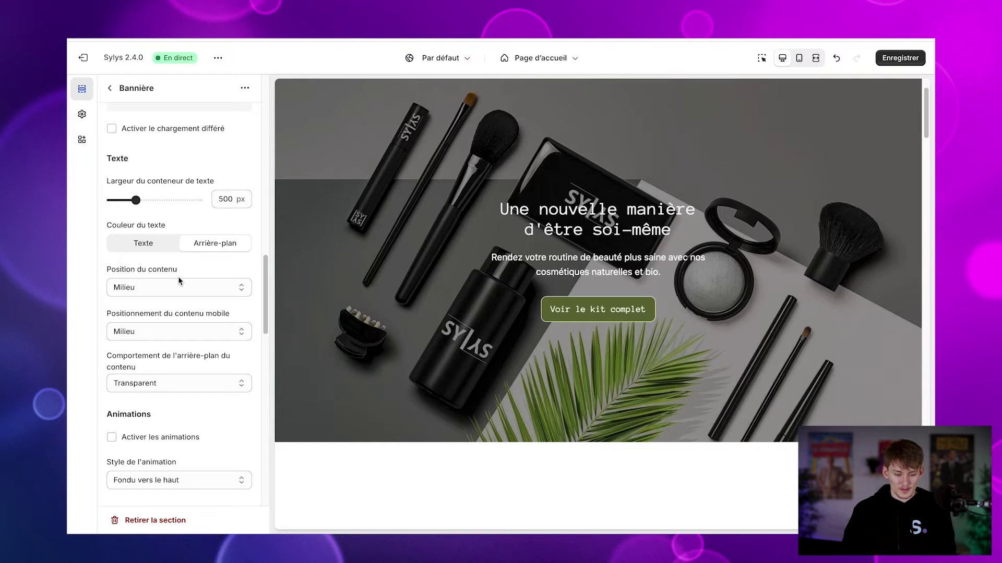
pyautogui.scroll(-5, 177, 280)
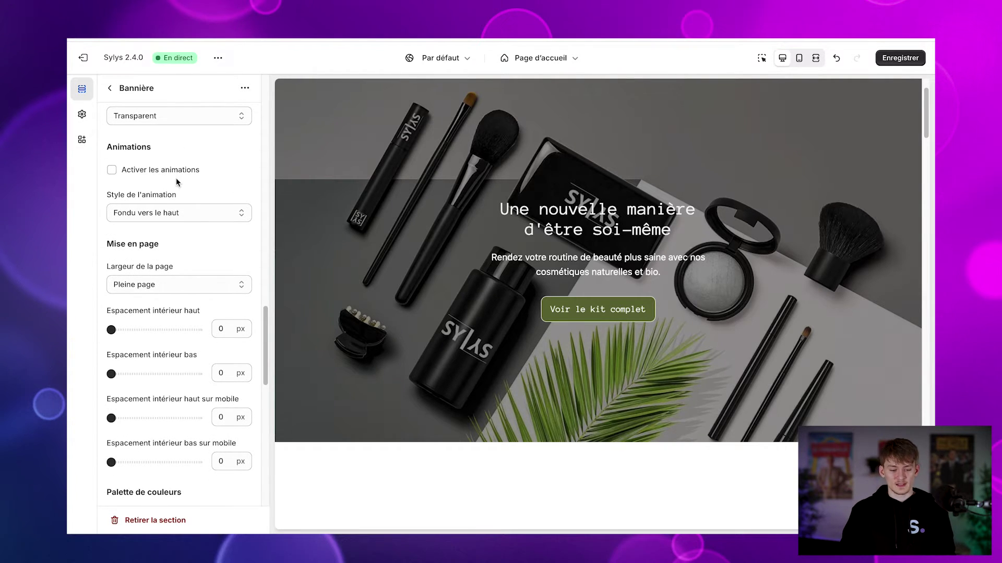
pyautogui.click(132, 212)
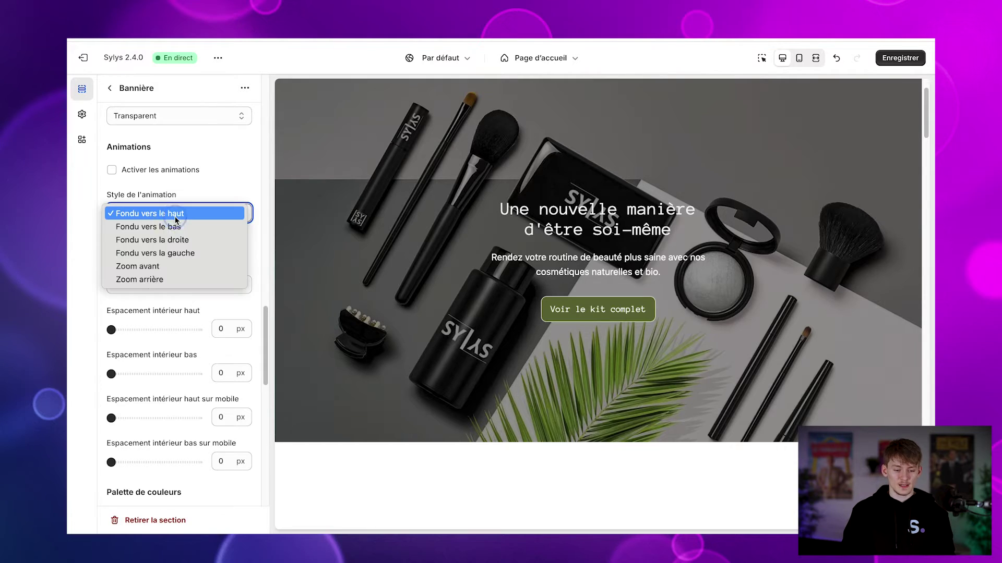
pyautogui.click(223, 185)
pyautogui.scroll(-1, 188, 292)
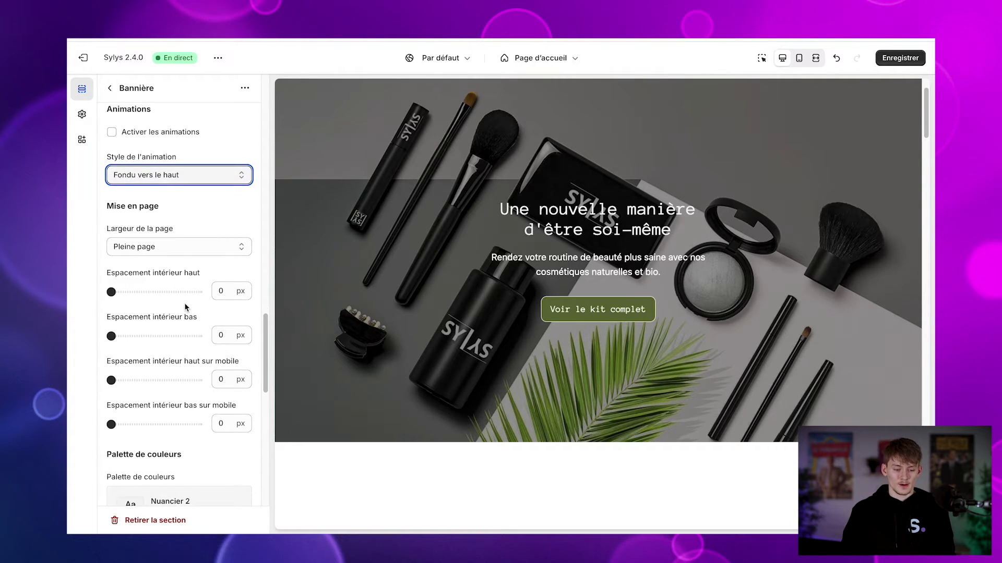
# Leave the Bannière section, look over the home page preview, and open the Pack section's settings
pyautogui.click(110, 87)
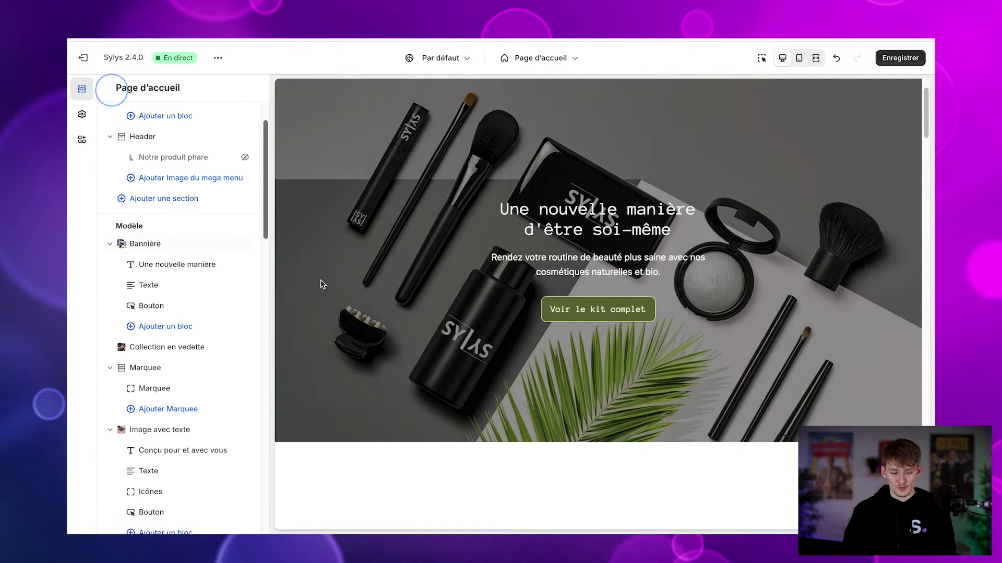
pyautogui.scroll(-4, 196, 335)
pyautogui.scroll(-8, 374, 349)
pyautogui.scroll(-20, 373, 348)
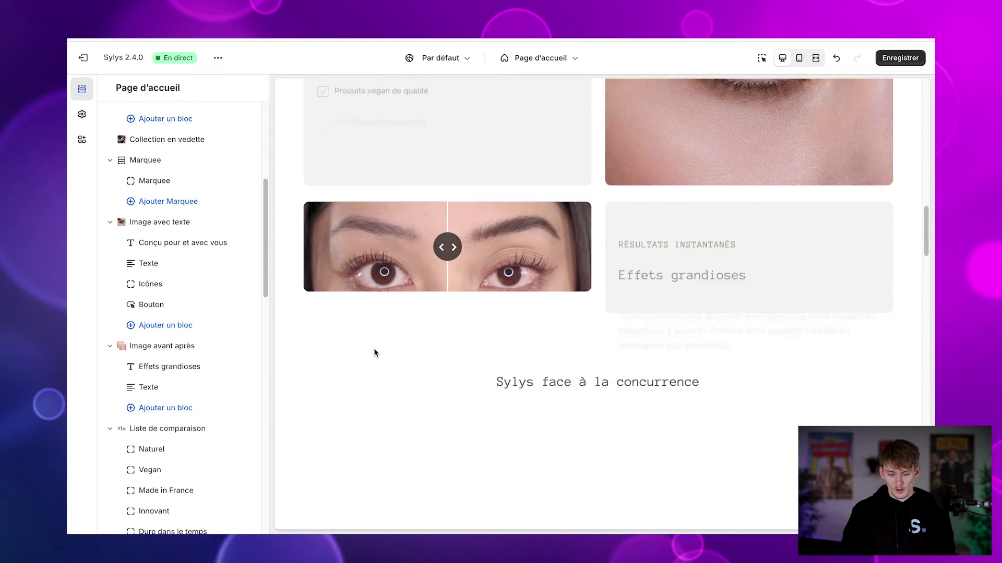
pyautogui.scroll(1, 373, 348)
pyautogui.scroll(4, 373, 348)
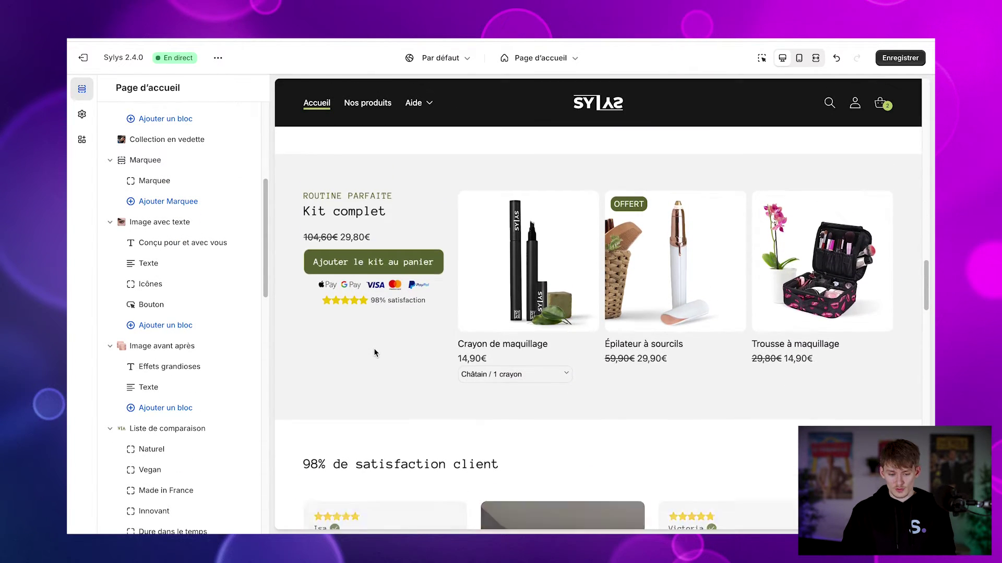
pyautogui.scroll(-8, 161, 360)
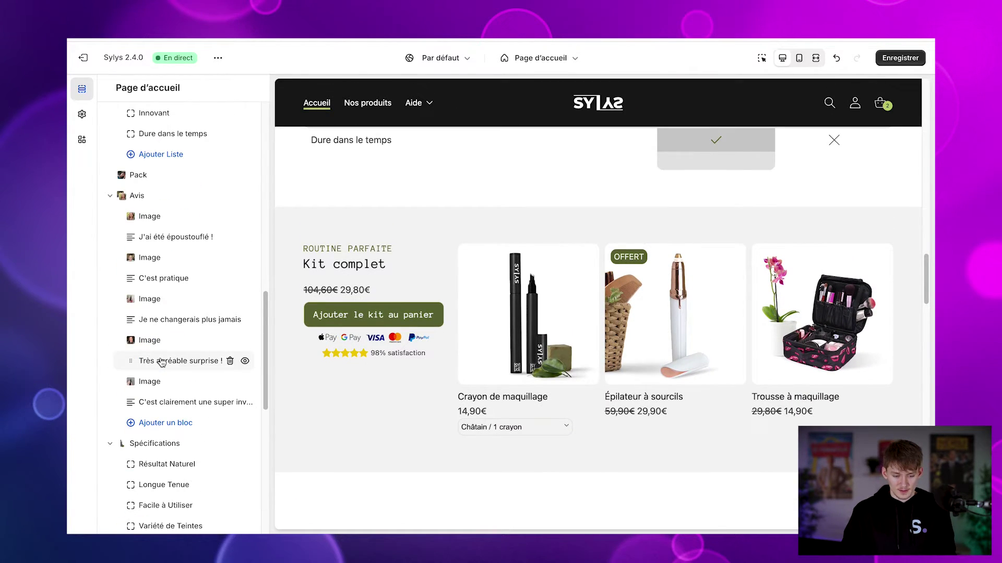
pyautogui.click(167, 175)
# Look through the Pack section's title, button, badge, animation and layout settings
pyautogui.scroll(-15, 175, 327)
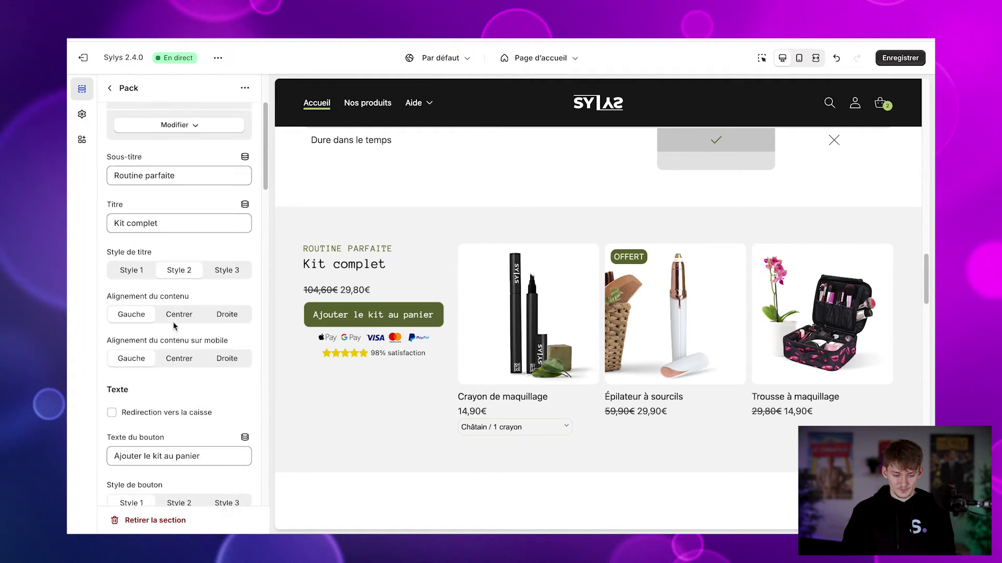
pyautogui.scroll(5, 174, 313)
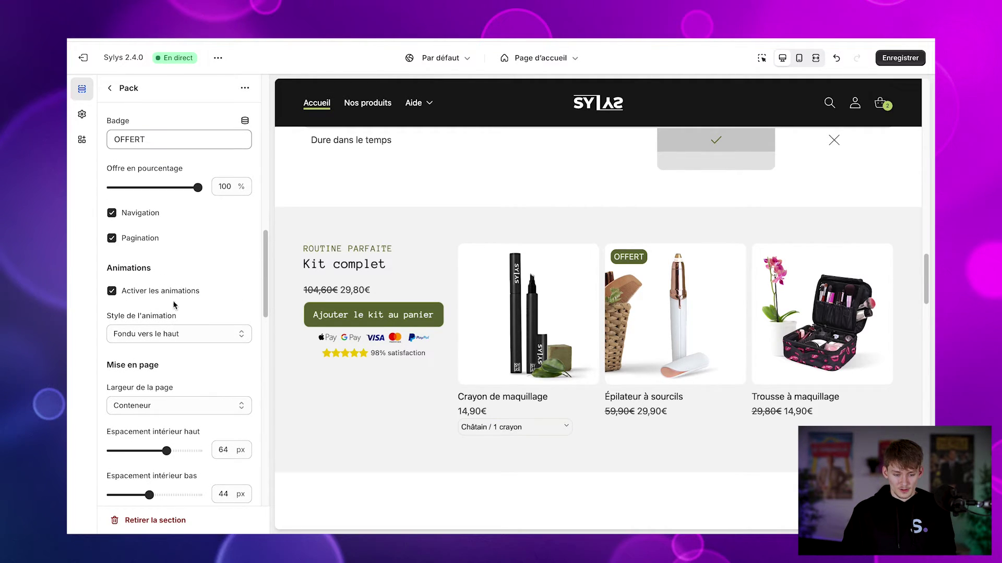
pyautogui.scroll(-5, 167, 230)
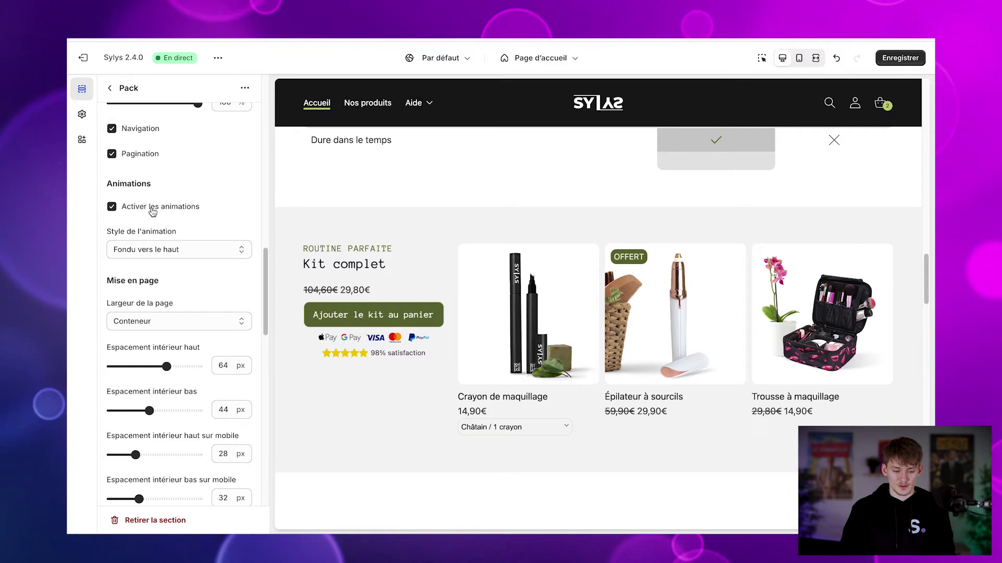
pyautogui.scroll(-4, 159, 235)
pyautogui.scroll(-1, 181, 269)
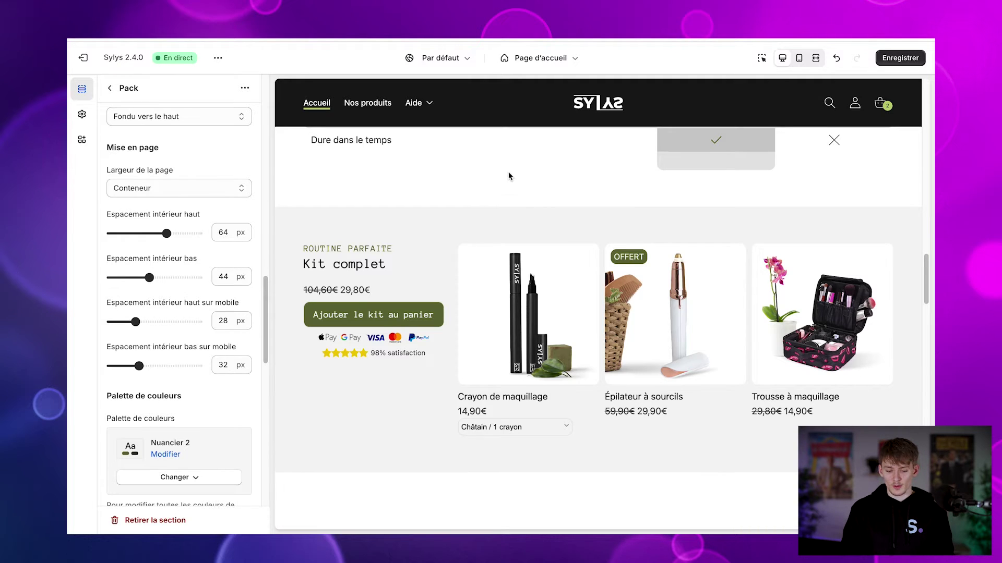
# Try the Pack section's Espacement intérieur haut at 100 px and at 0 px, saving each time
pyautogui.moveTo(166, 233); pyautogui.dragTo(238, 235)
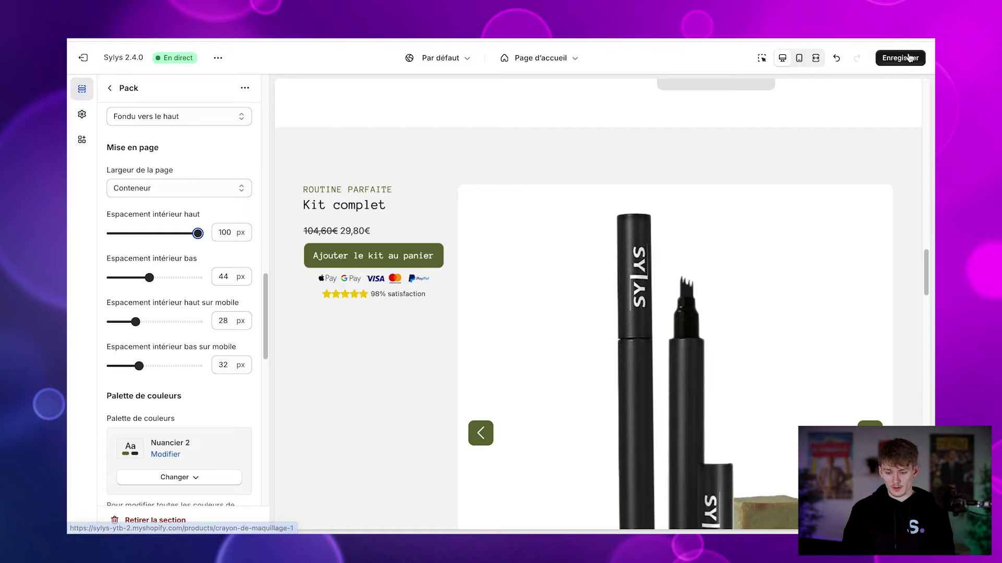
pyautogui.click(894, 64)
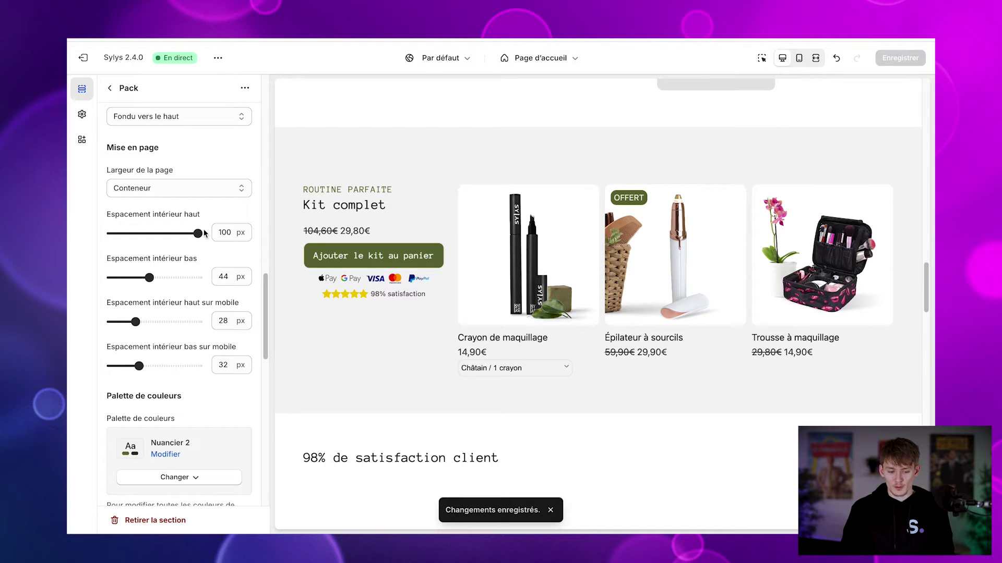
pyautogui.moveTo(205, 233); pyautogui.dragTo(110, 233)
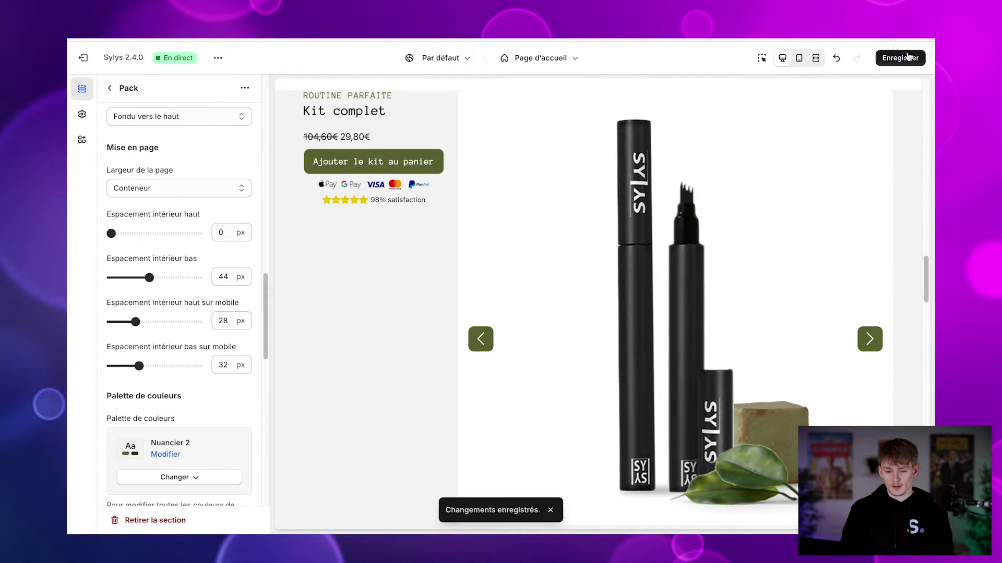
pyautogui.click(908, 56)
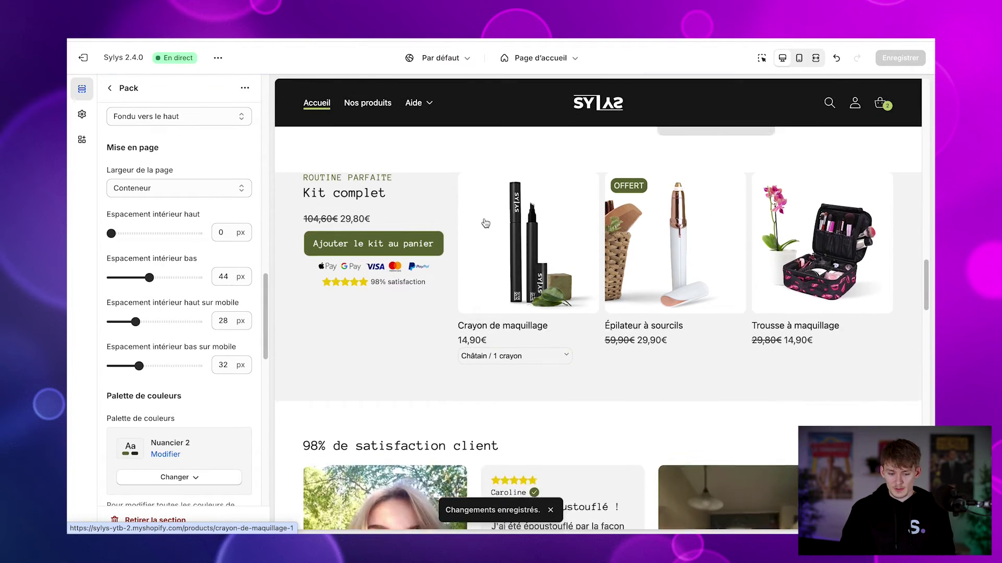
# Set the Pack section's Espacement intérieur haut to 64 px and save the changes
pyautogui.moveTo(165, 233); pyautogui.dragTo(166, 233)
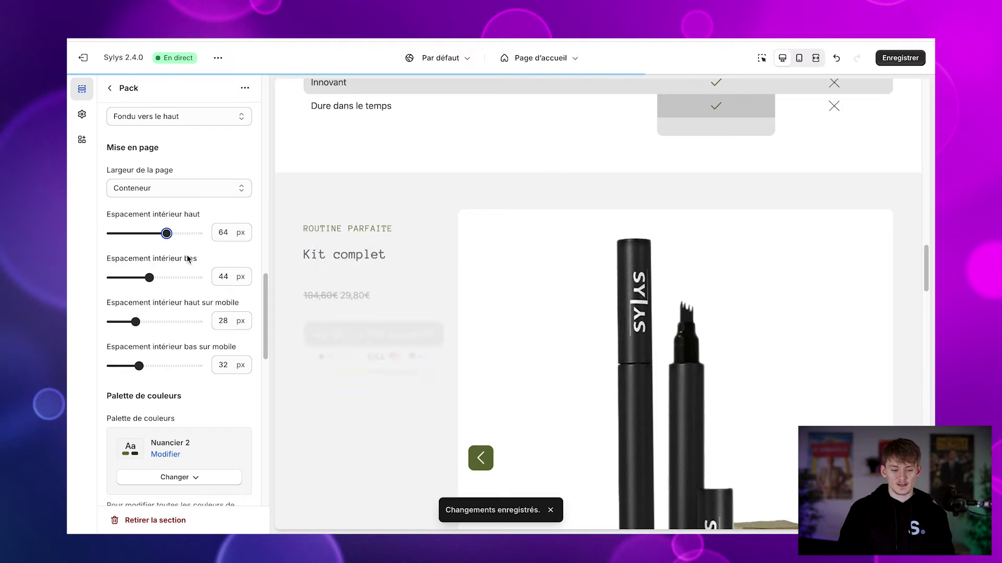
pyautogui.click(900, 58)
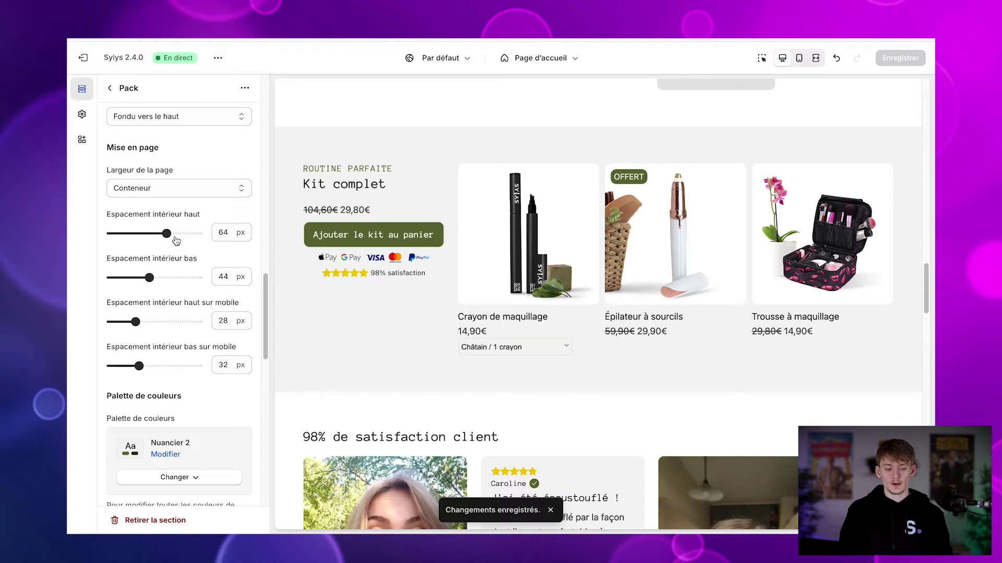
# Examine the Pack section's mobile spacing, colour palette, background image and background cut-off settings
pyautogui.scroll(-1, 200, 382)
pyautogui.scroll(1, 200, 382)
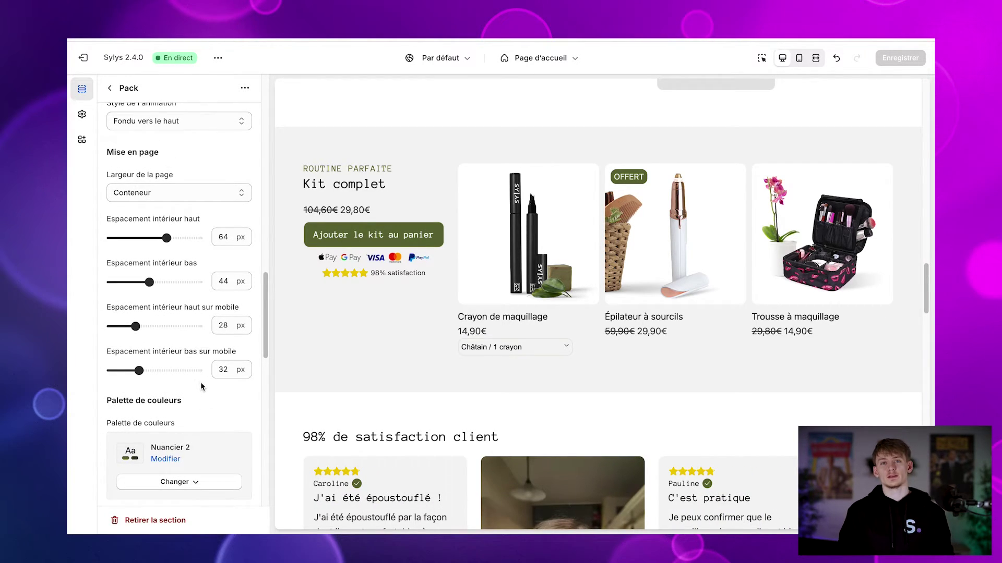
pyautogui.scroll(3, 205, 317)
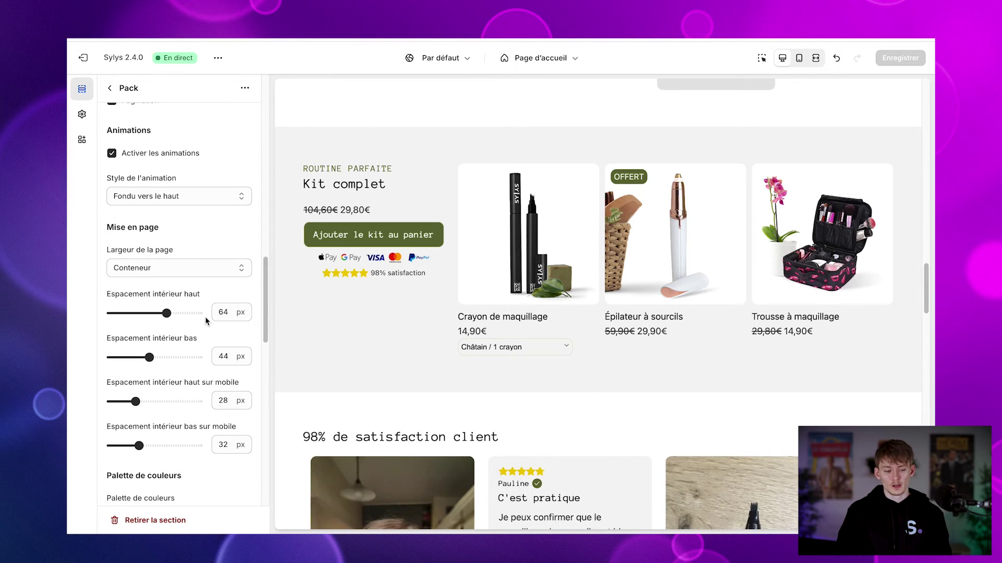
pyautogui.scroll(-10, 205, 317)
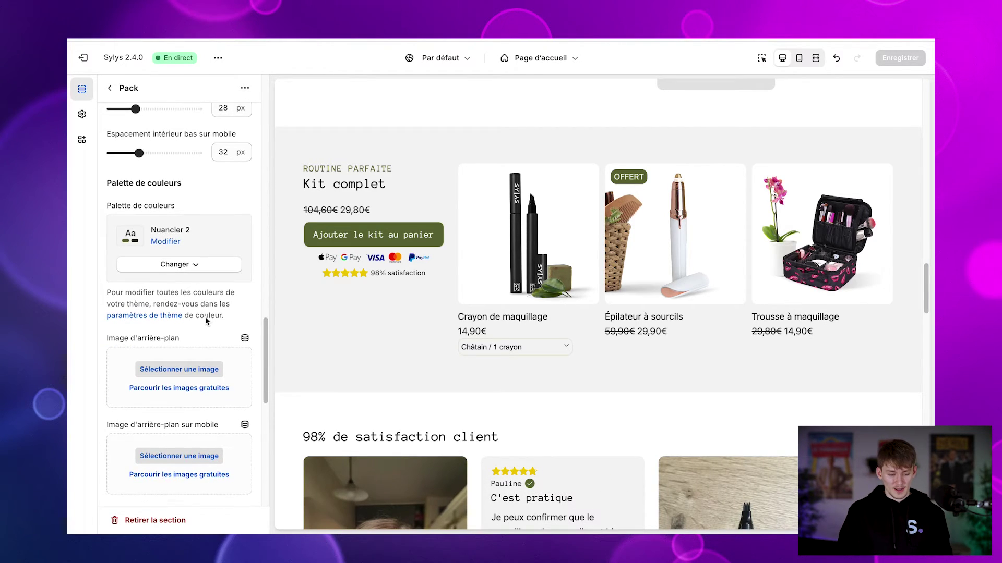
pyautogui.scroll(-2, 205, 318)
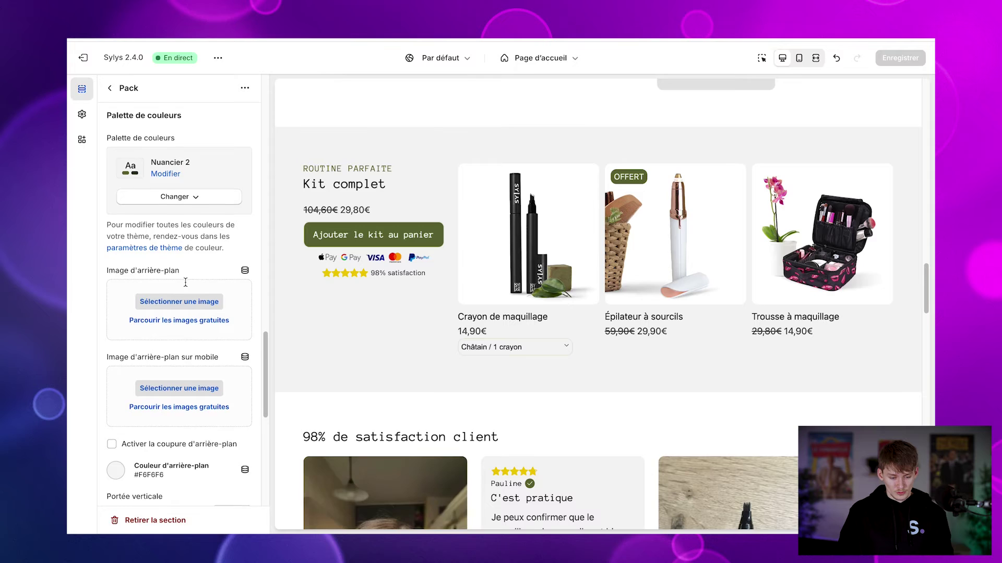
pyautogui.scroll(-6, 185, 297)
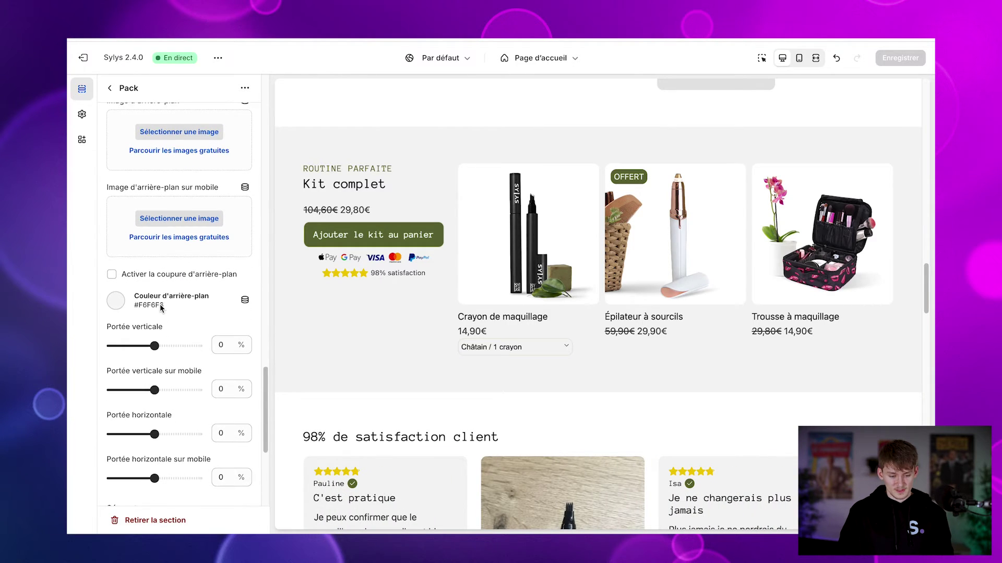
# Try the Vagues and Courbe 2 shapes for the Pack section's Separator du haut
pyautogui.scroll(-5, 162, 313)
pyautogui.click(168, 324)
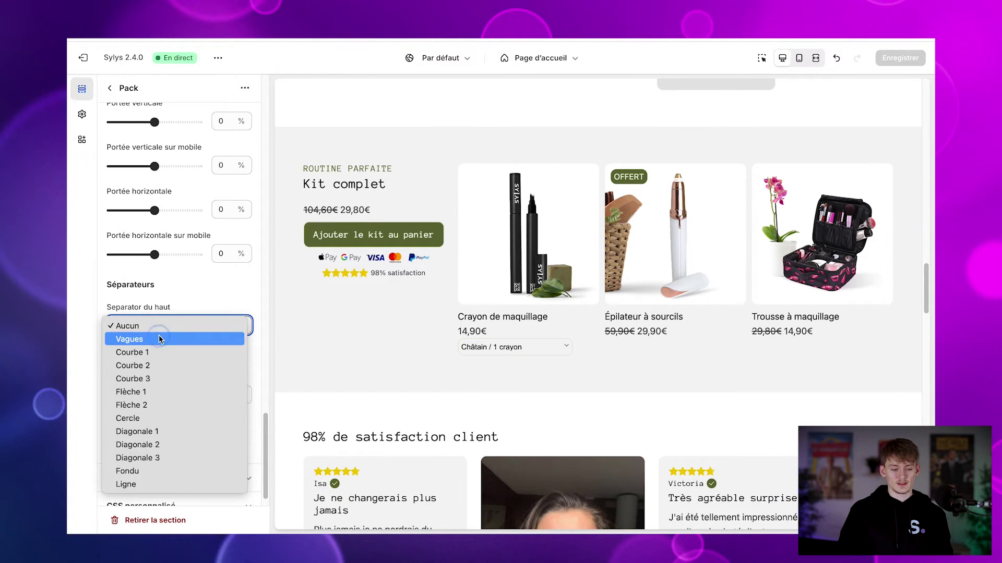
pyautogui.click(157, 338)
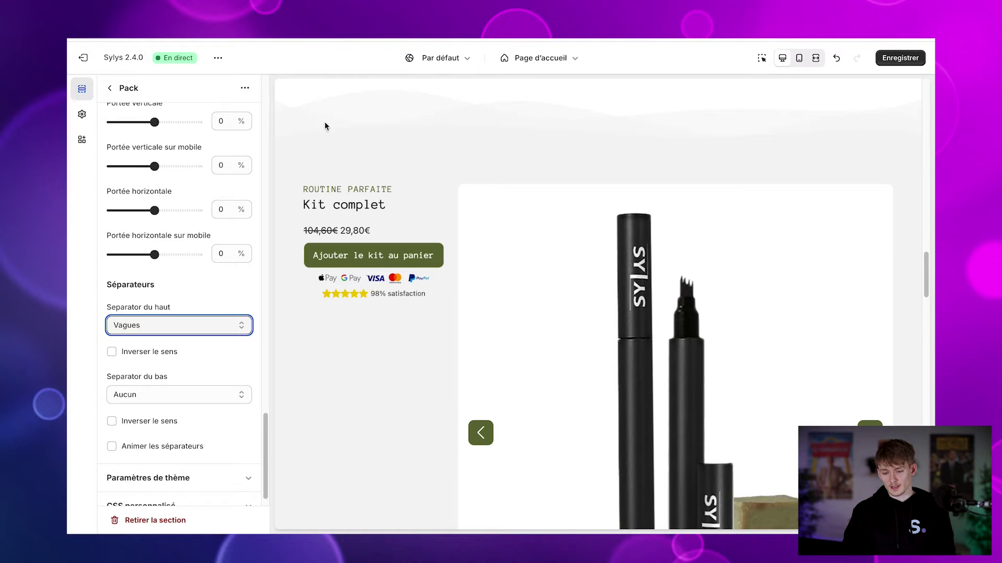
pyautogui.click(137, 329)
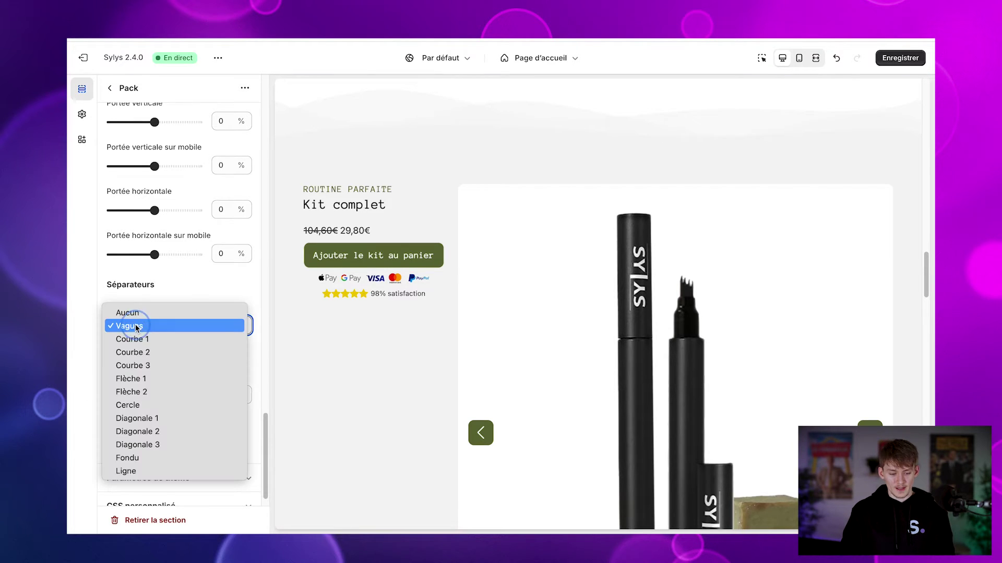
pyautogui.click(147, 353)
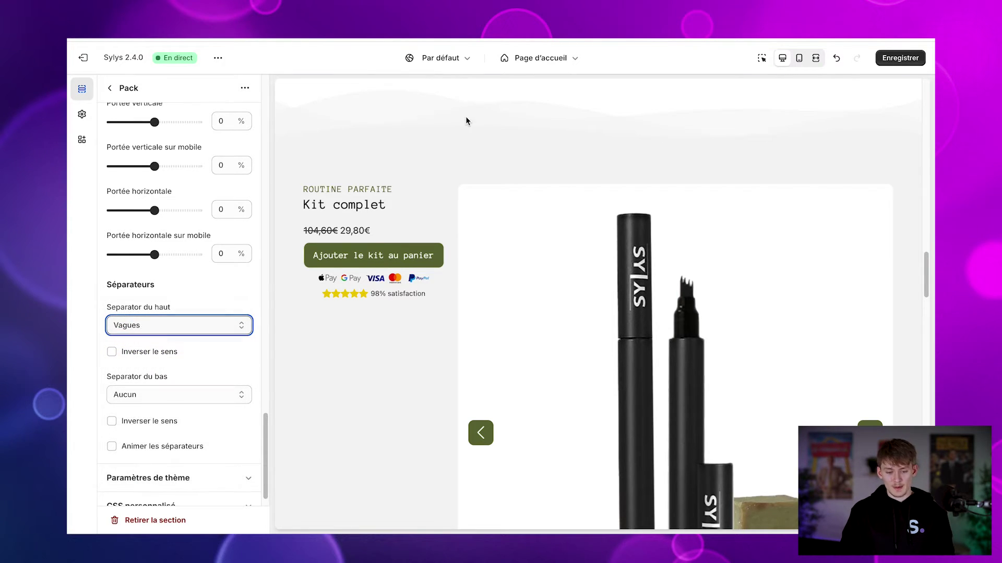
# Apply Diagonale 1 as the Pack section's Separator du haut and turn on Inverser le sens for it
pyautogui.click(149, 325)
pyautogui.click(161, 391)
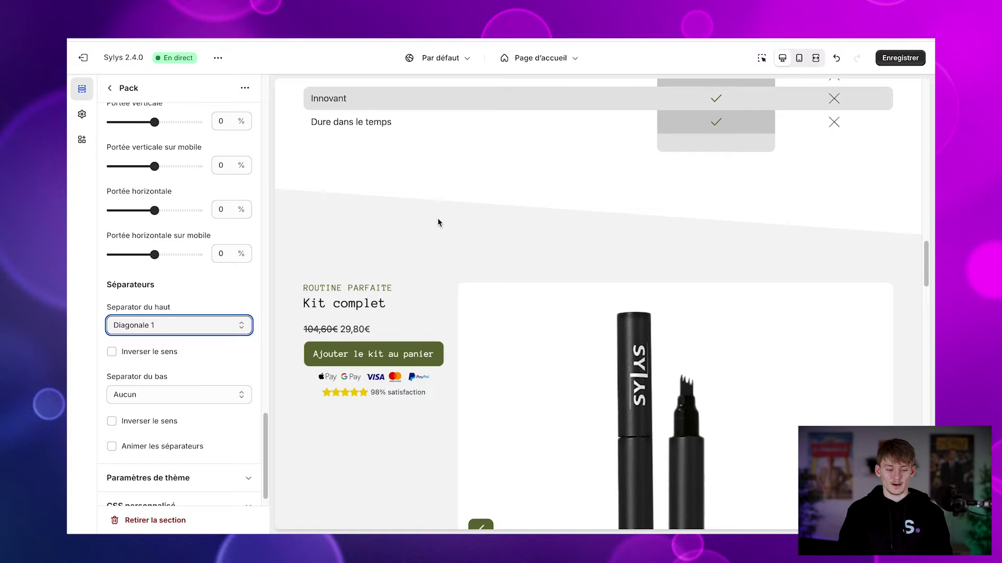
pyautogui.click(112, 352)
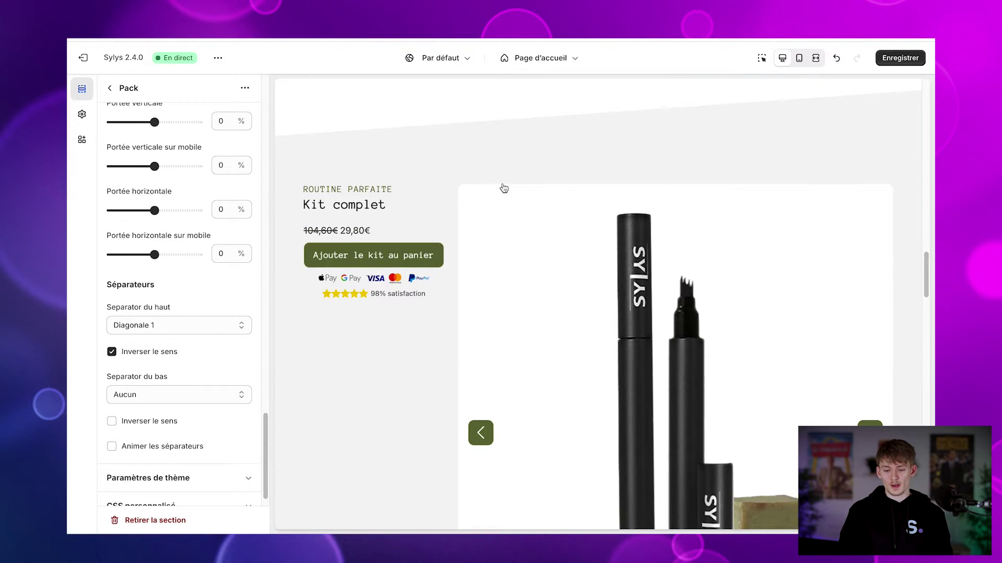
pyautogui.scroll(3, 529, 180)
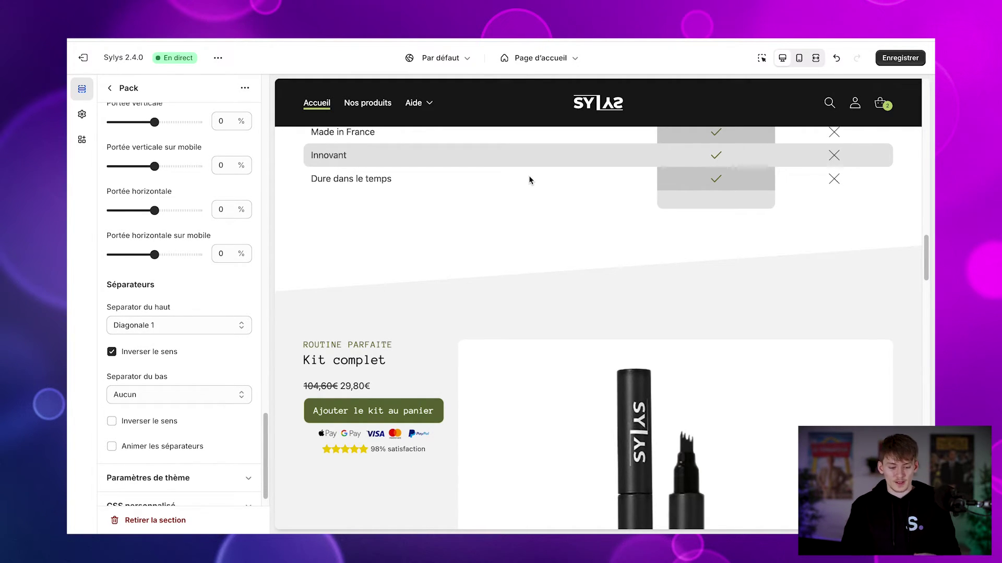
# Set the Pack section's Separator du haut to Aucun
pyautogui.click(200, 319)
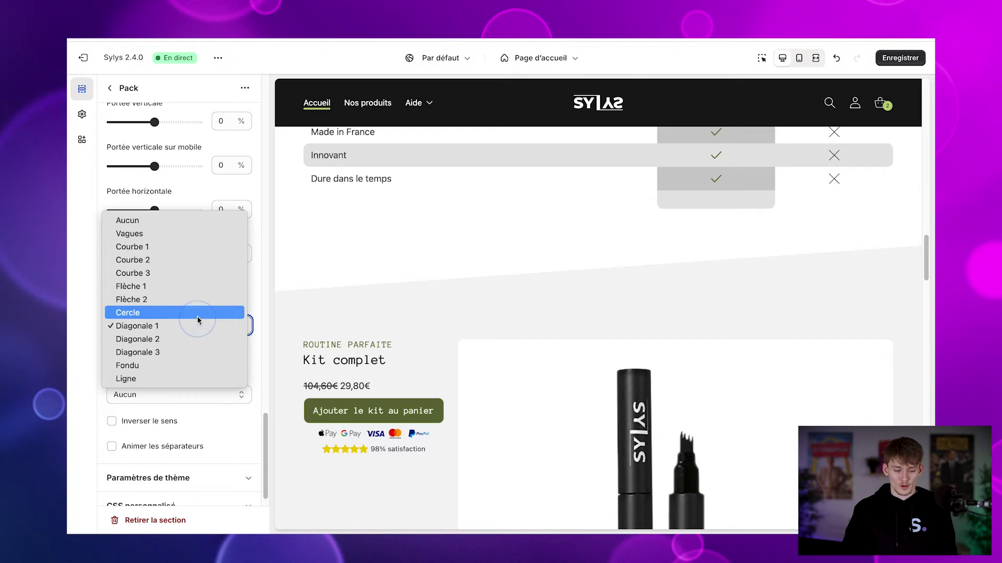
pyautogui.click(182, 214)
# Set the Pack section's Separator du haut to Courbe 1 and turn on Animer les séparateurs
pyautogui.scroll(-1, 197, 355)
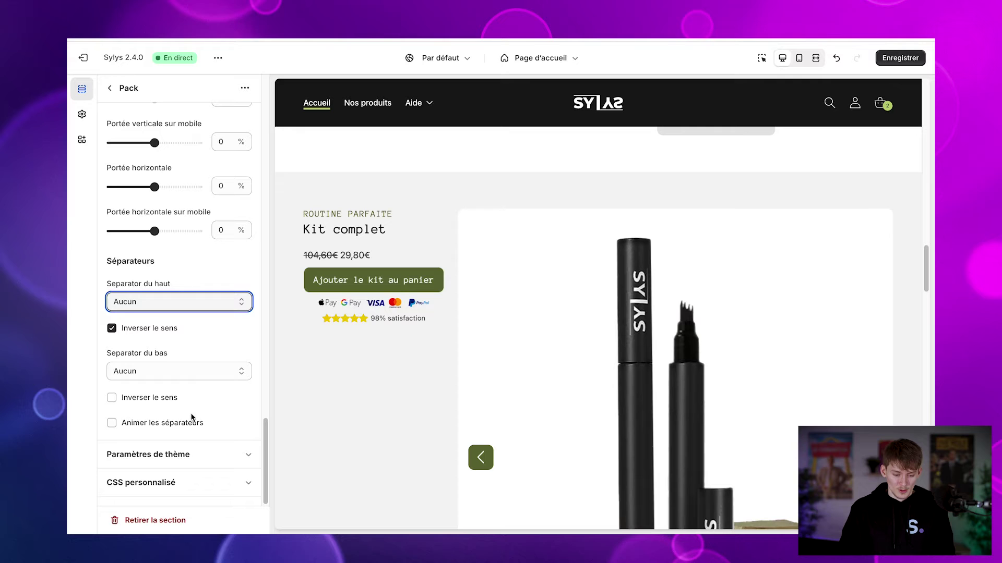
pyautogui.click(206, 301)
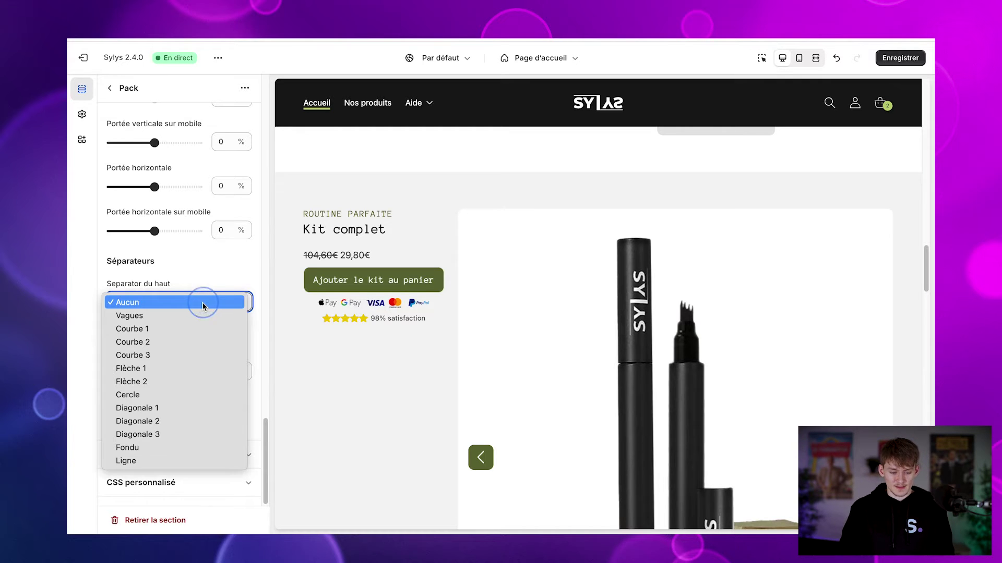
pyautogui.click(183, 321)
pyautogui.click(111, 422)
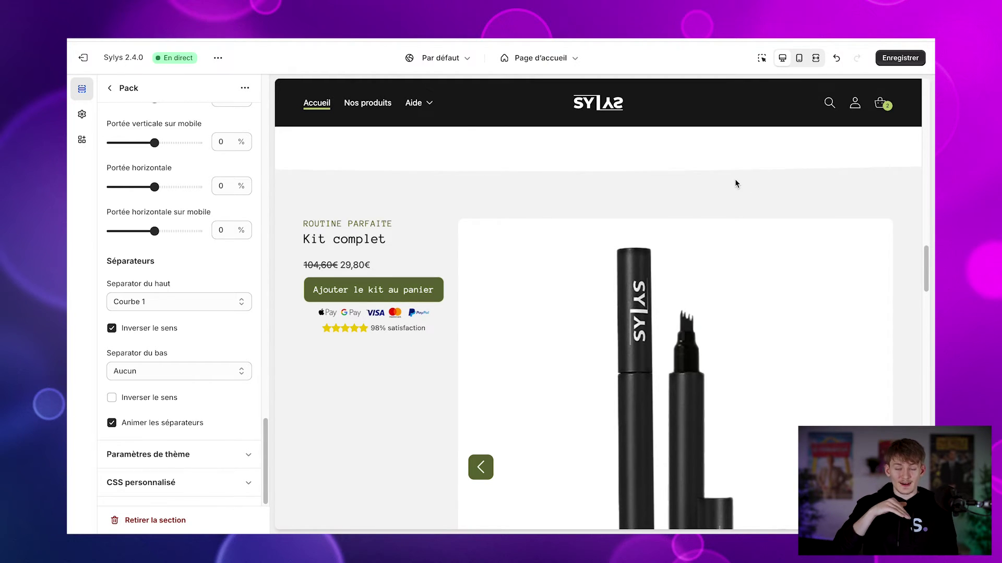
# Reset the Pack section's Separator du haut to Aucun and turn off Inverser le sens for it
pyautogui.click(181, 301)
pyautogui.click(181, 290)
pyautogui.click(153, 329)
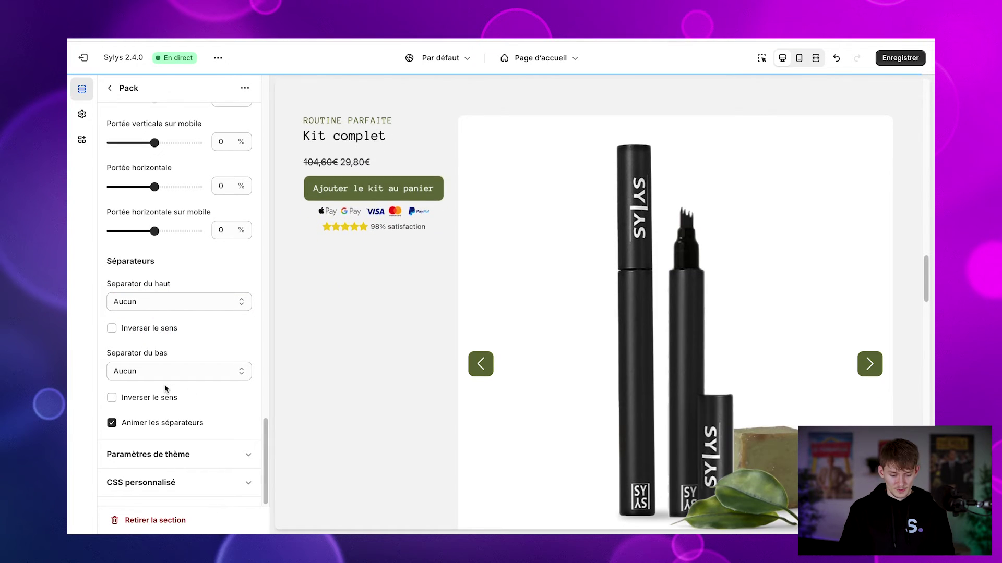
# Switch the theme editor from the home page to the all-functionalities page template
pyautogui.scroll(6, 167, 406)
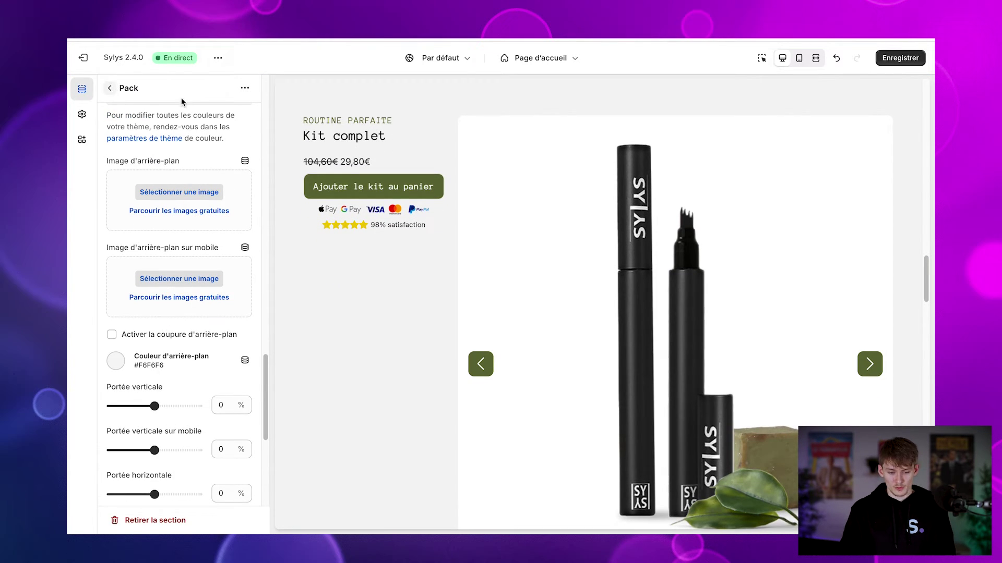
pyautogui.click(548, 59)
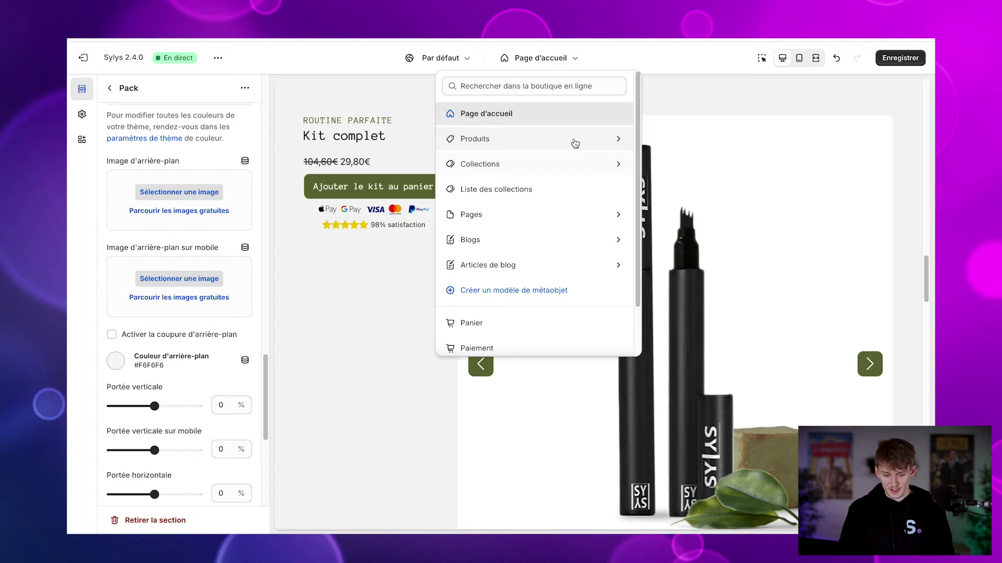
pyautogui.click(543, 217)
pyautogui.click(539, 139)
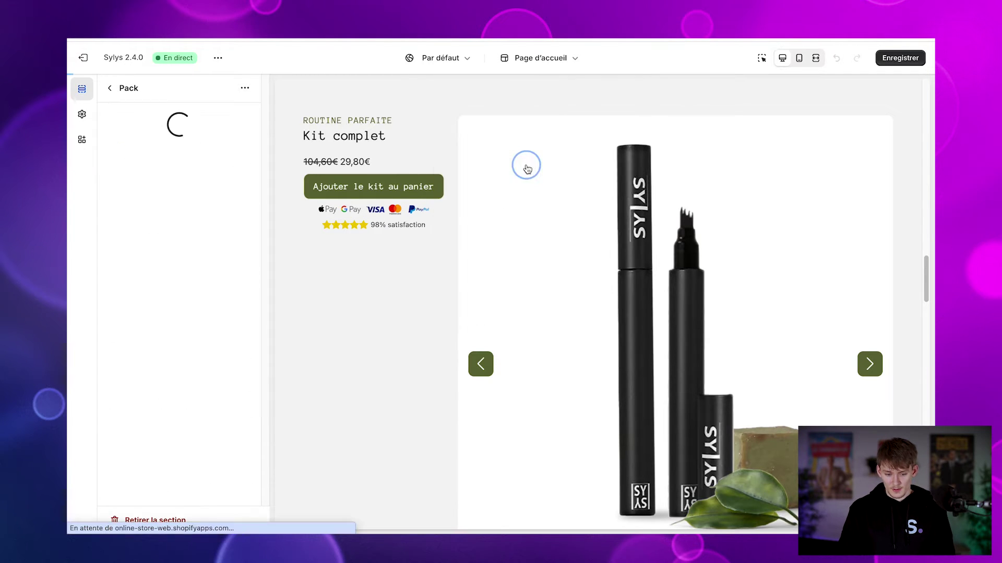
pyautogui.scroll(-15, 570, 195)
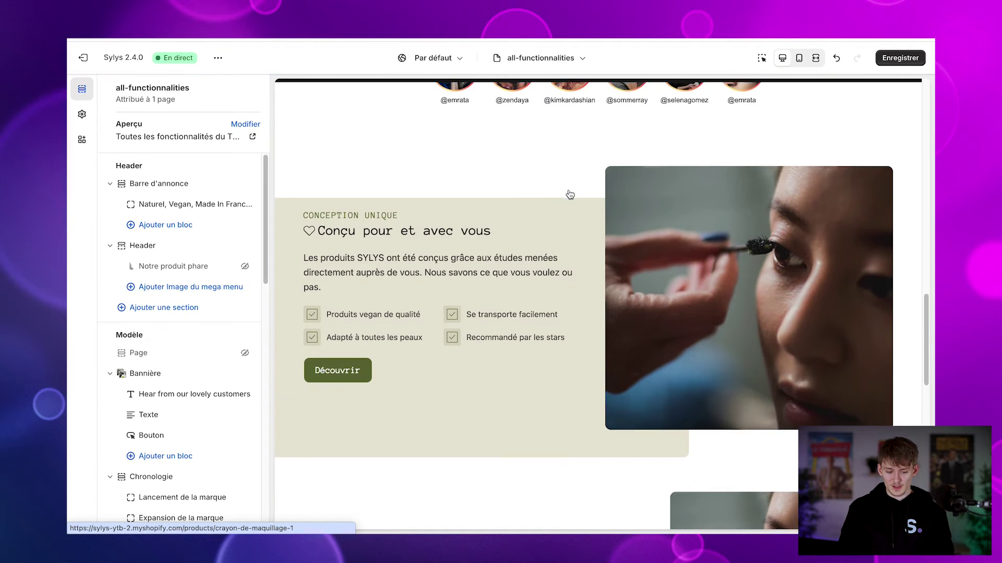
# Open the background cut-off settings of the first Image avec texte section on the all-functionalities page
pyautogui.click(82, 114)
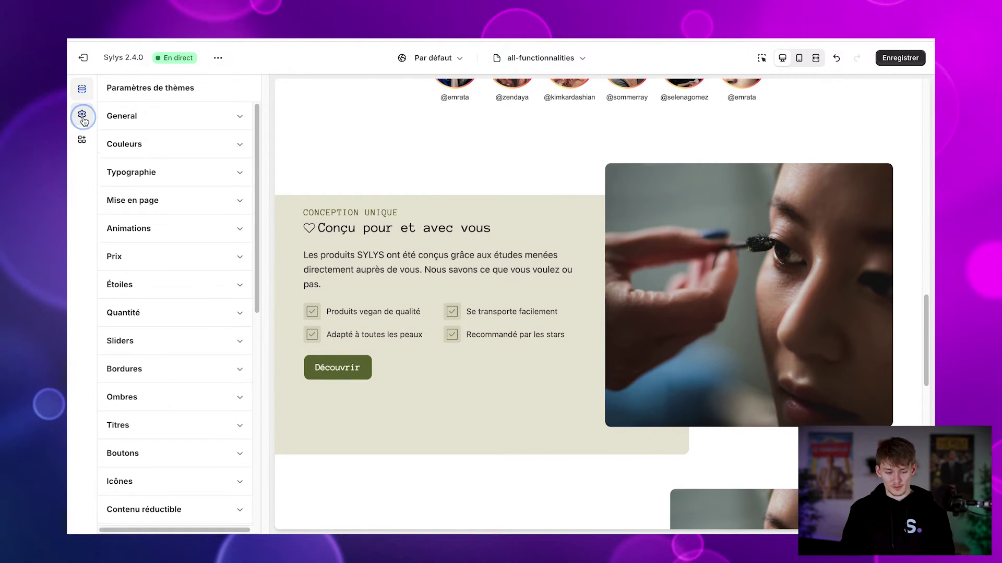
pyautogui.click(82, 88)
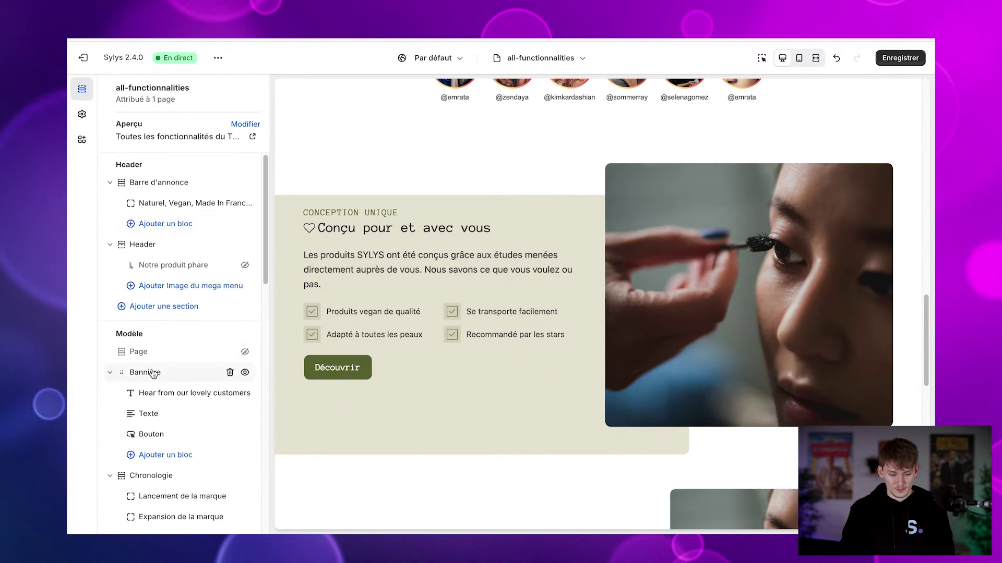
pyautogui.scroll(-5, 153, 374)
pyautogui.scroll(-5, 153, 374)
pyautogui.click(157, 458)
pyautogui.scroll(-5, 177, 379)
pyautogui.scroll(-10, 177, 380)
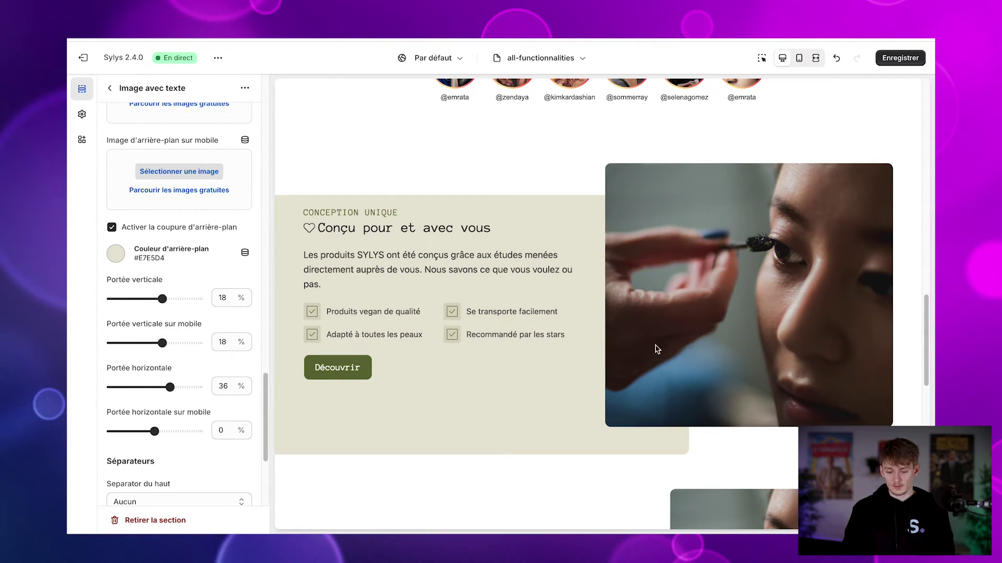
# Try Portée verticale values of 62% and -46% for the Image avec texte background cut-off, and set it back to 18%
pyautogui.scroll(-1, 647, 439)
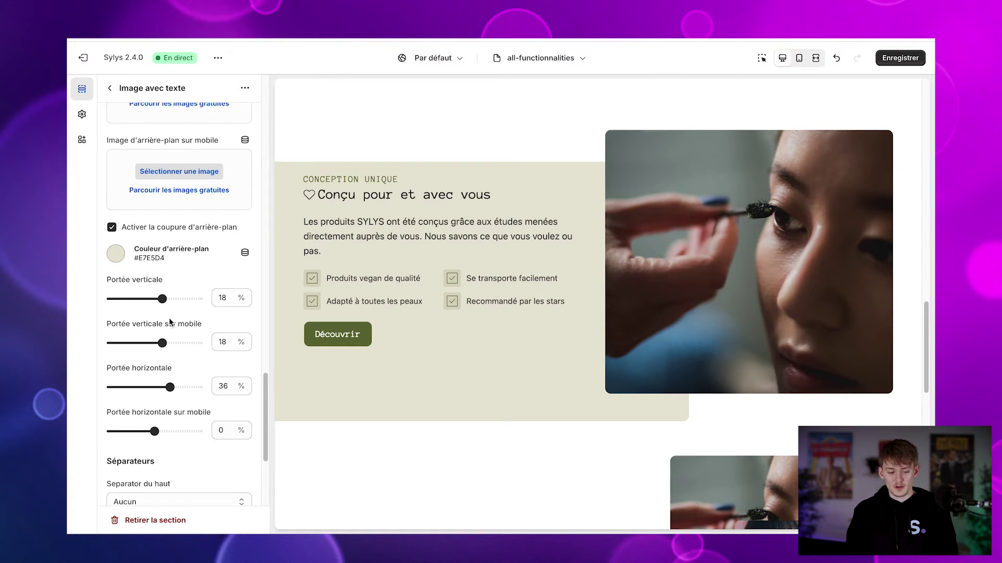
pyautogui.moveTo(171, 300); pyautogui.dragTo(181, 299)
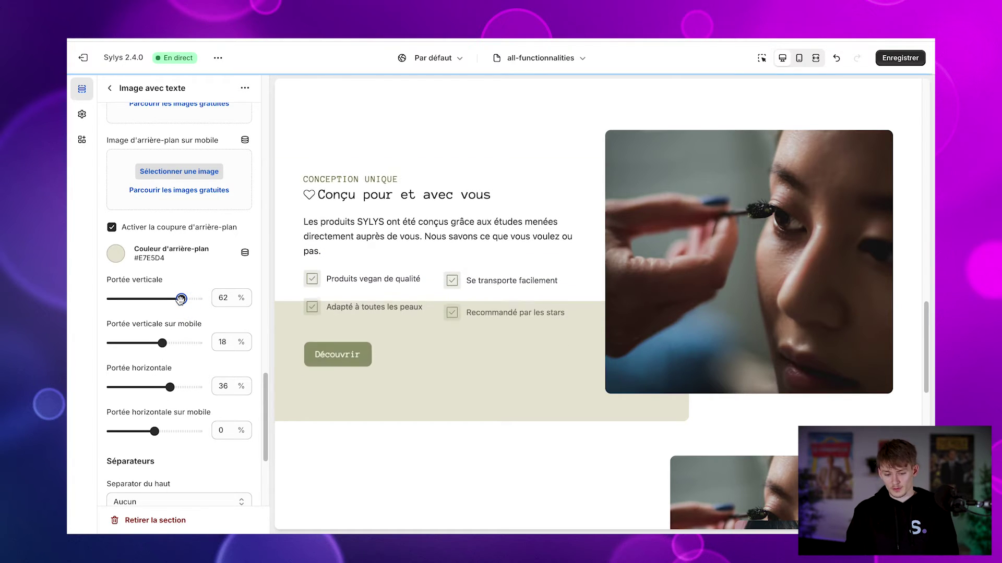
pyautogui.moveTo(182, 299); pyautogui.dragTo(134, 298)
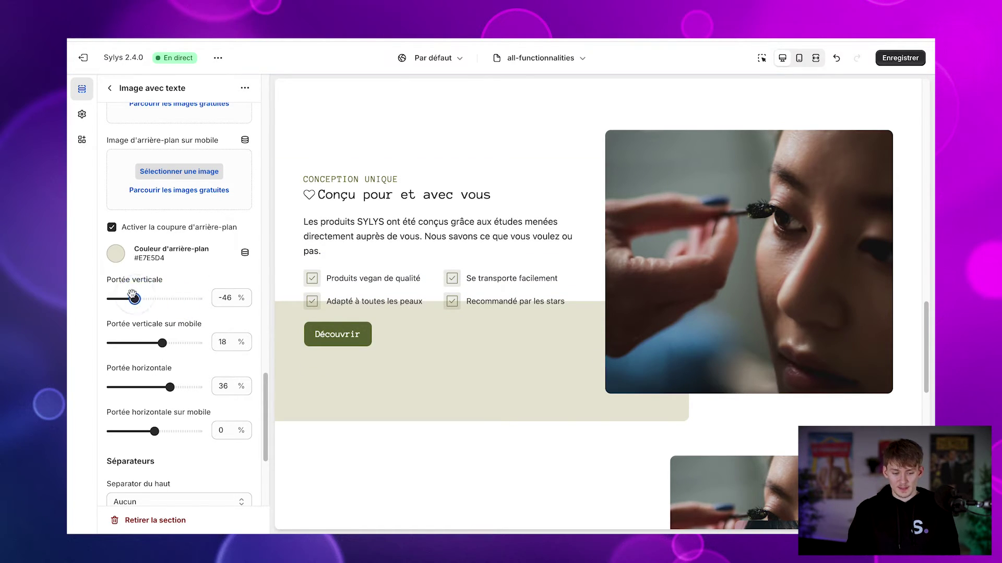
pyautogui.scroll(2, 449, 240)
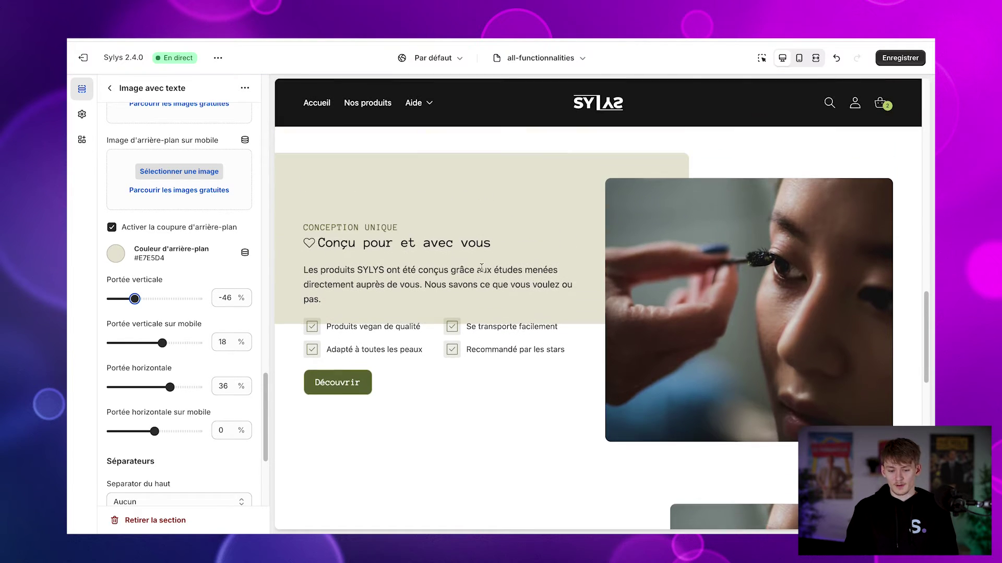
pyautogui.moveTo(134, 298); pyautogui.dragTo(162, 298)
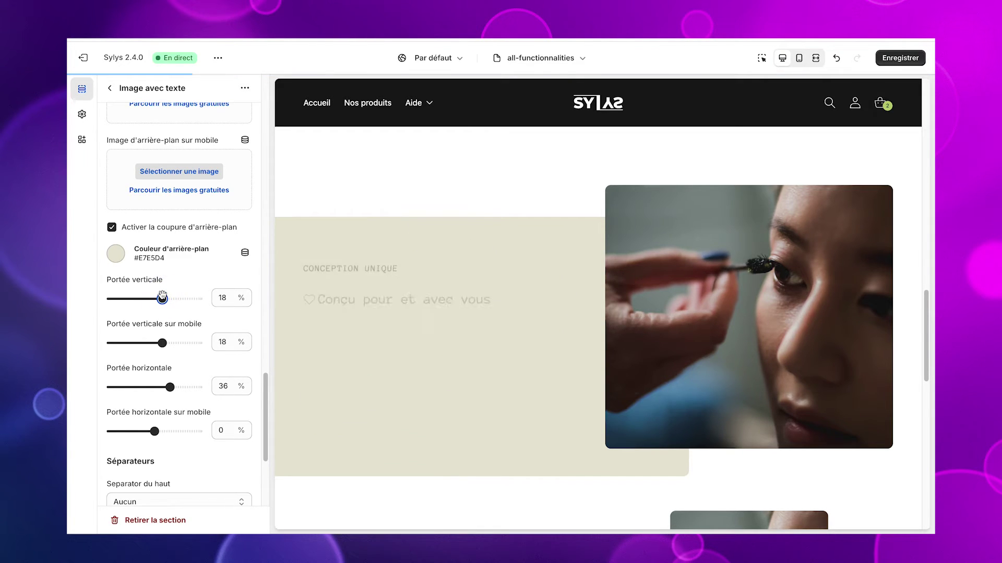
pyautogui.scroll(-5, 376, 310)
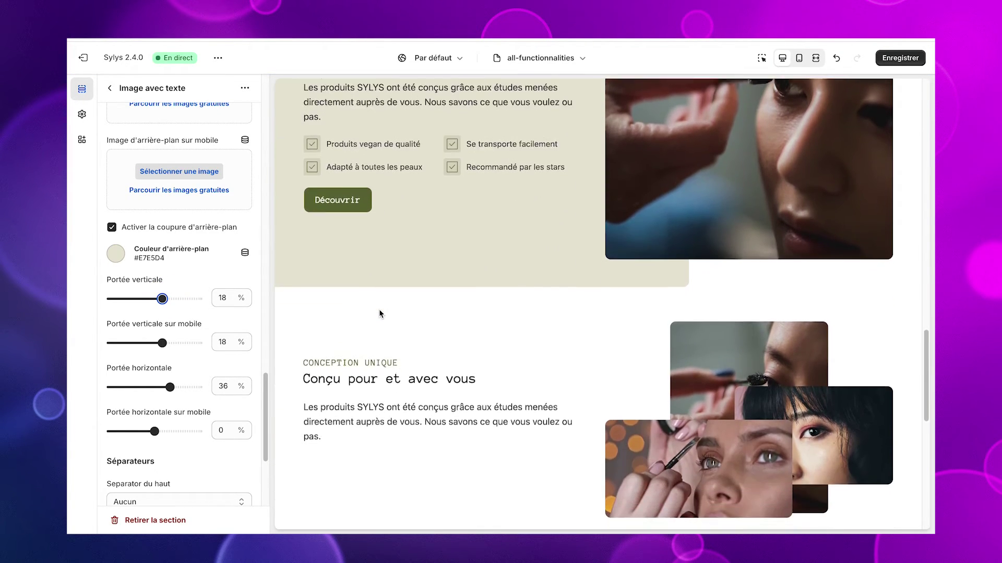
# Open the background image settings of the footer's Inscription à la newsletter section
pyautogui.click(109, 87)
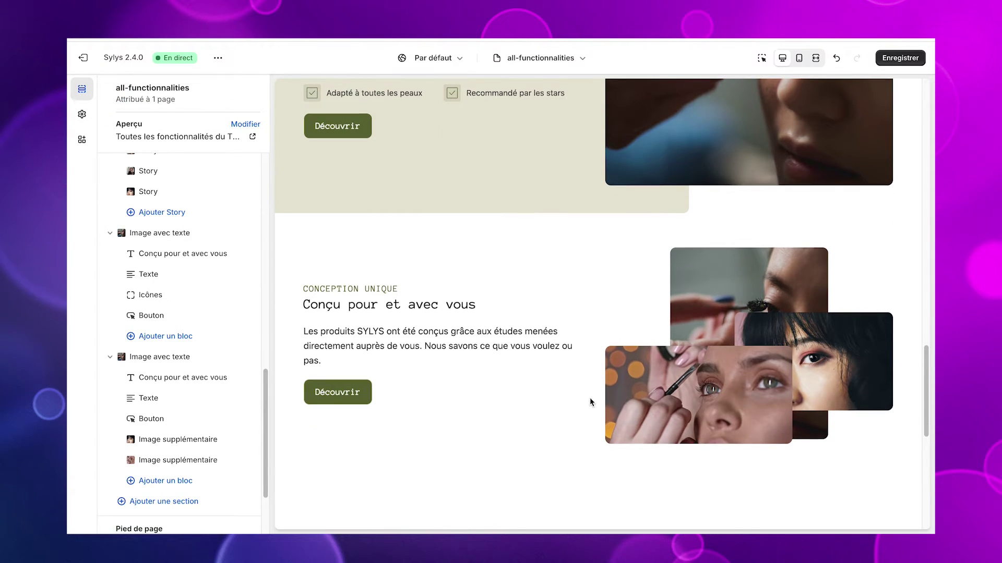
pyautogui.scroll(-2, 210, 277)
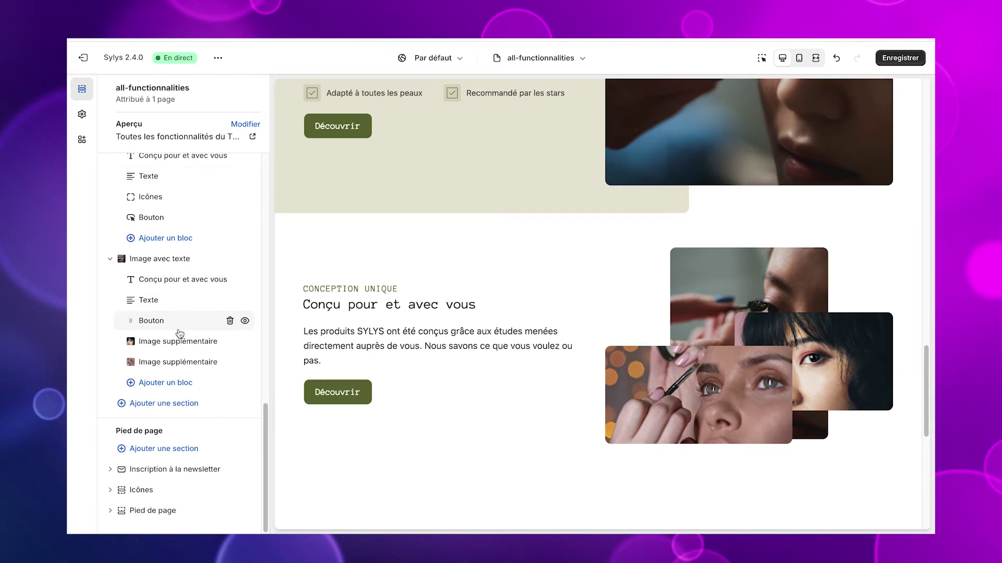
pyautogui.scroll(-10, 296, 398)
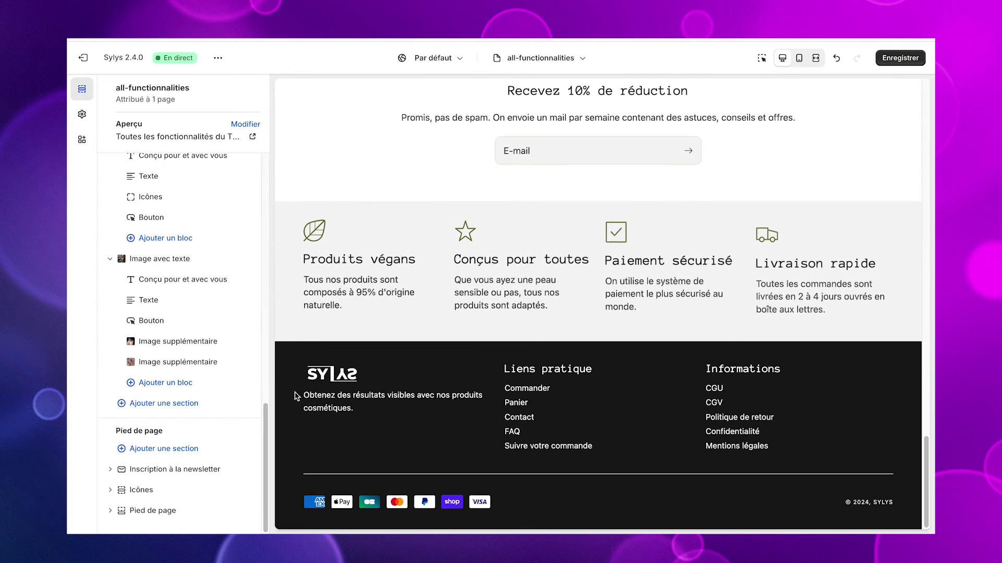
pyautogui.click(168, 469)
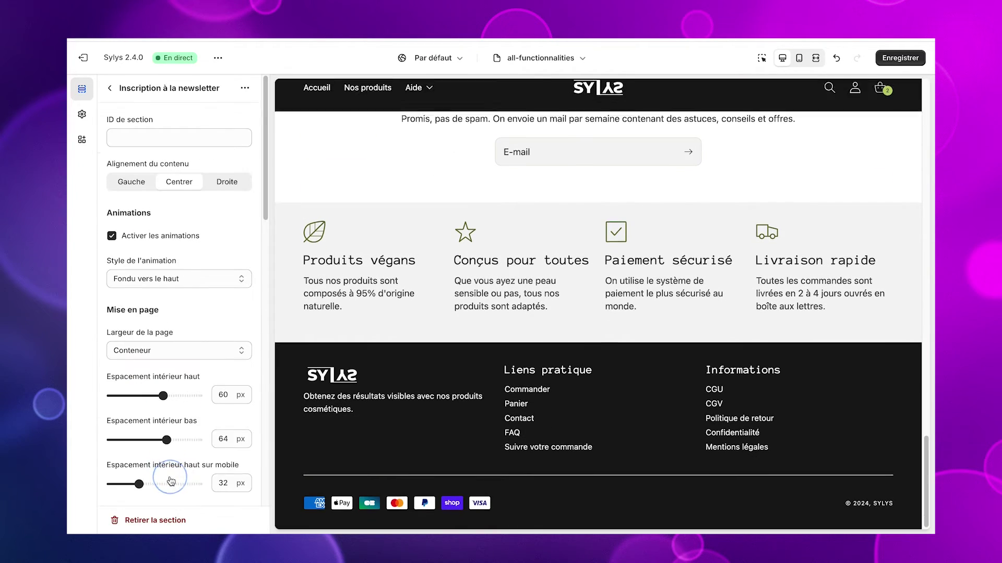
pyautogui.scroll(-10, 183, 286)
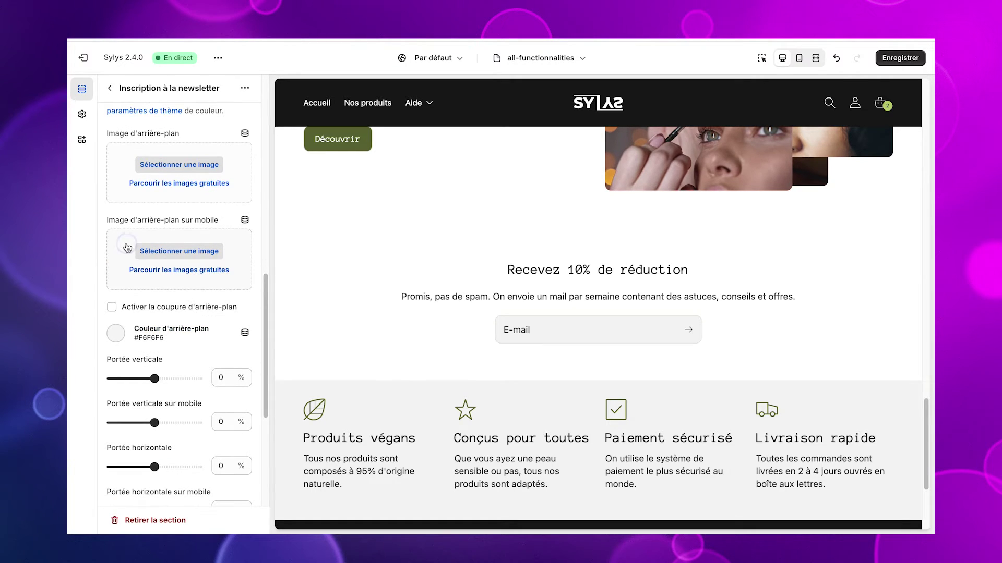
# Set the Inscription à la newsletter section's Image d'arrière-plan to the library image eye-shadow-brushed-on-lid
pyautogui.click(136, 251)
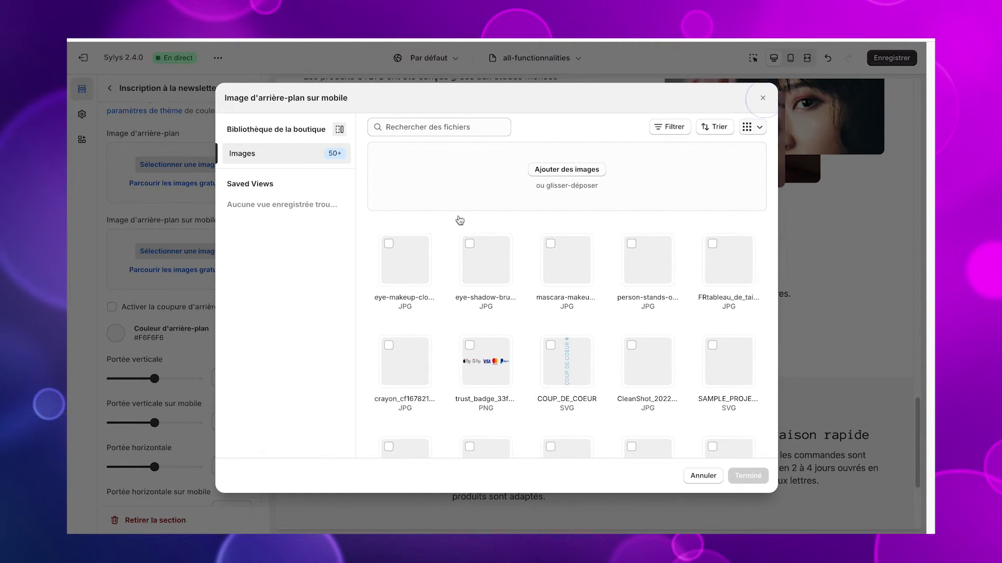
pyautogui.click(762, 98)
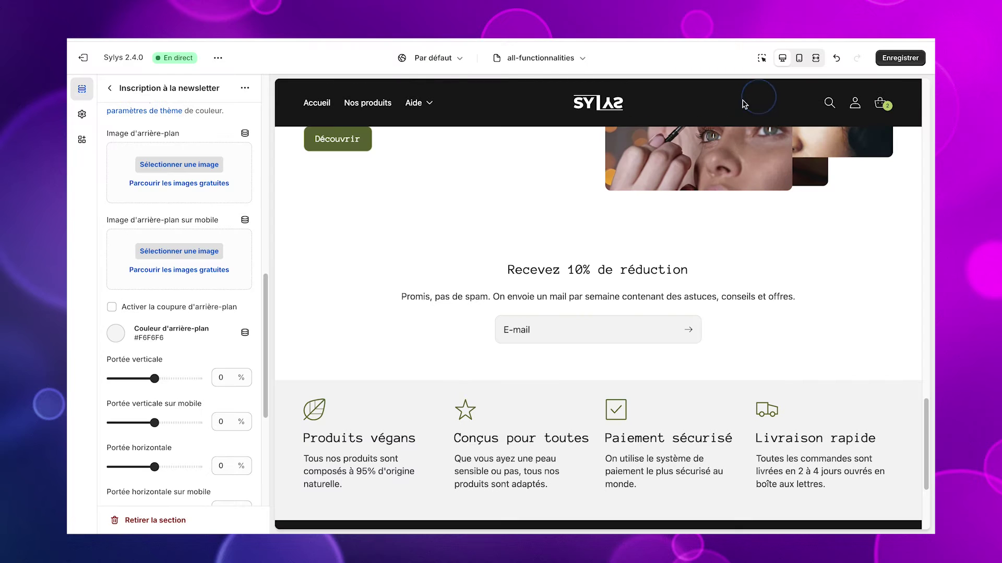
pyautogui.click(140, 164)
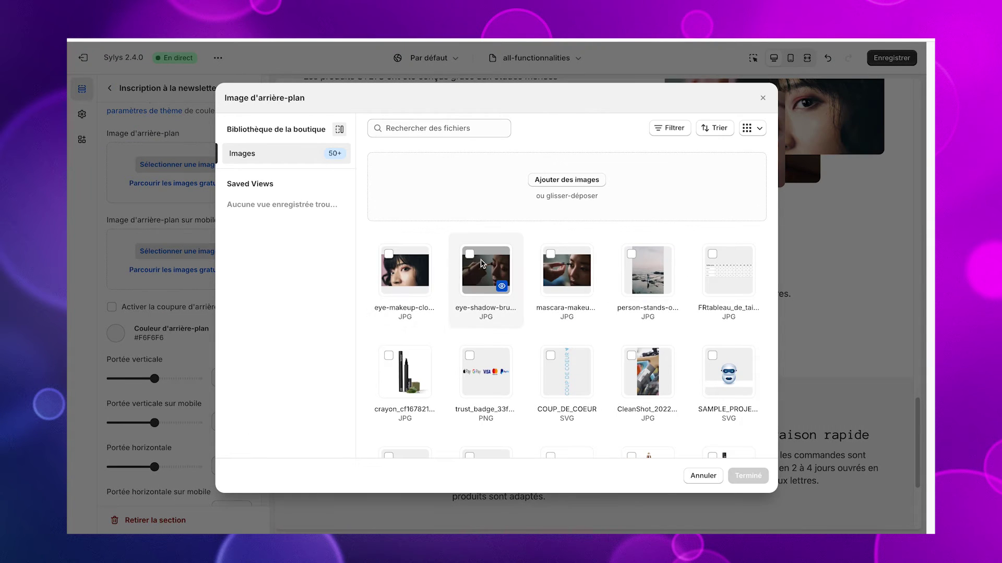
pyautogui.click(478, 257)
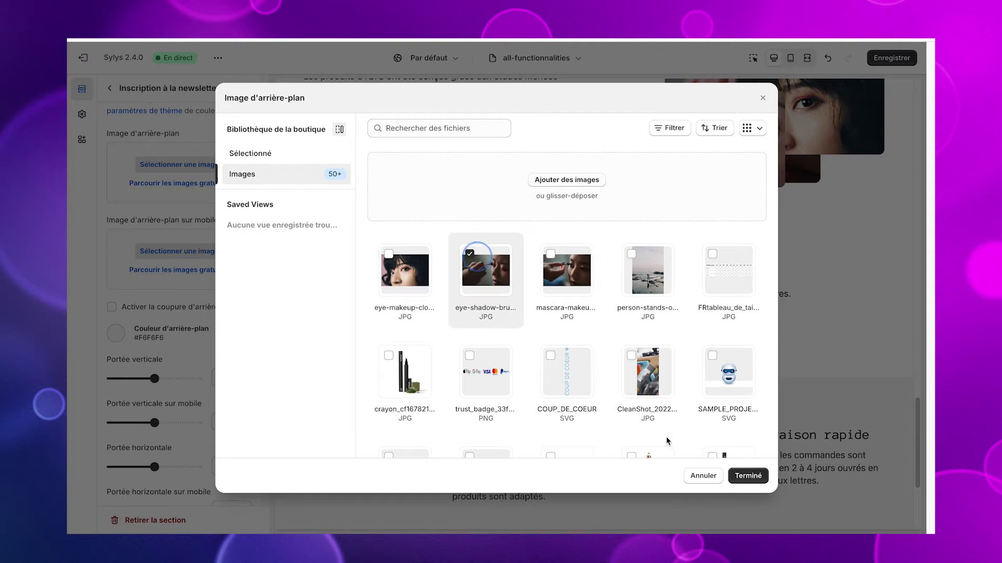
pyautogui.click(757, 476)
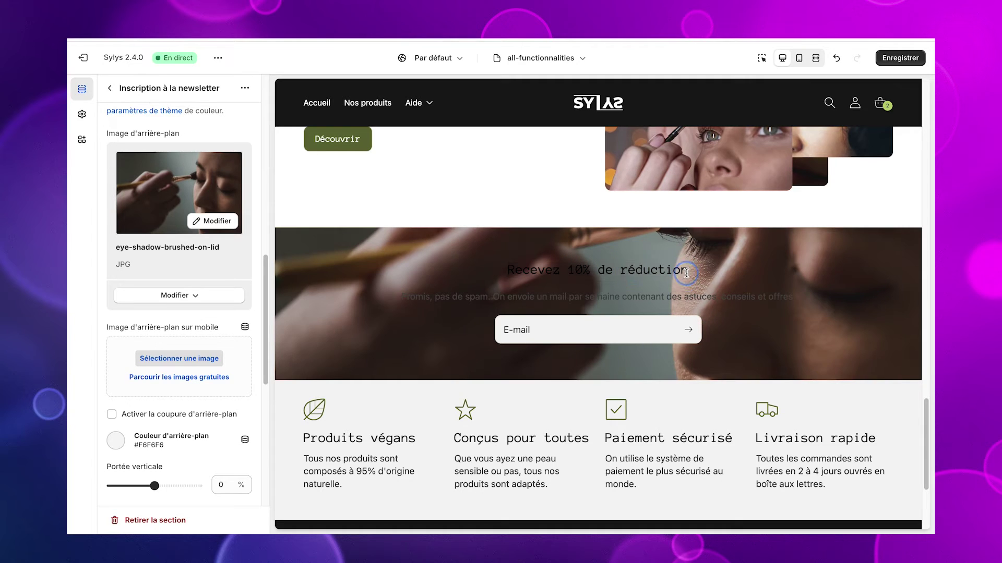
pyautogui.click(506, 272)
pyautogui.click(704, 291)
pyautogui.scroll(-1, 524, 297)
pyautogui.scroll(1, 524, 298)
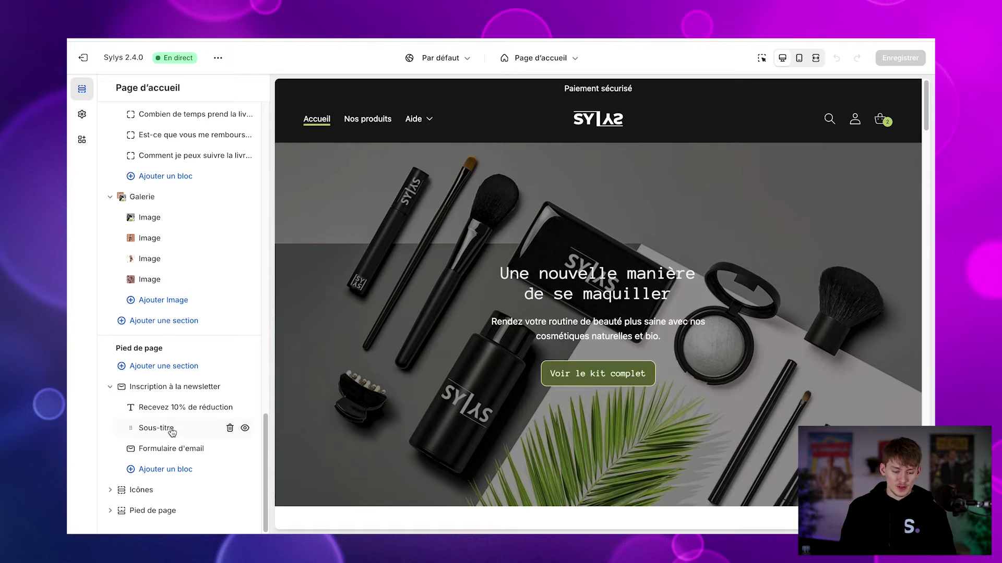
# Examine the Nos best-sellers product cards in the home page preview
pyautogui.click(159, 323)
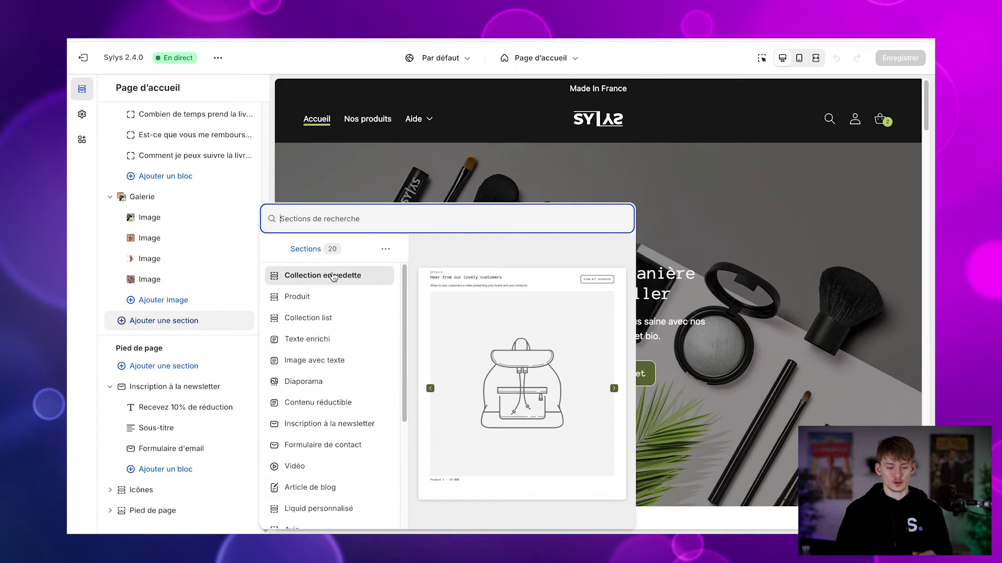
pyautogui.click(846, 412)
pyautogui.scroll(-4, 846, 412)
pyautogui.scroll(-3, 488, 340)
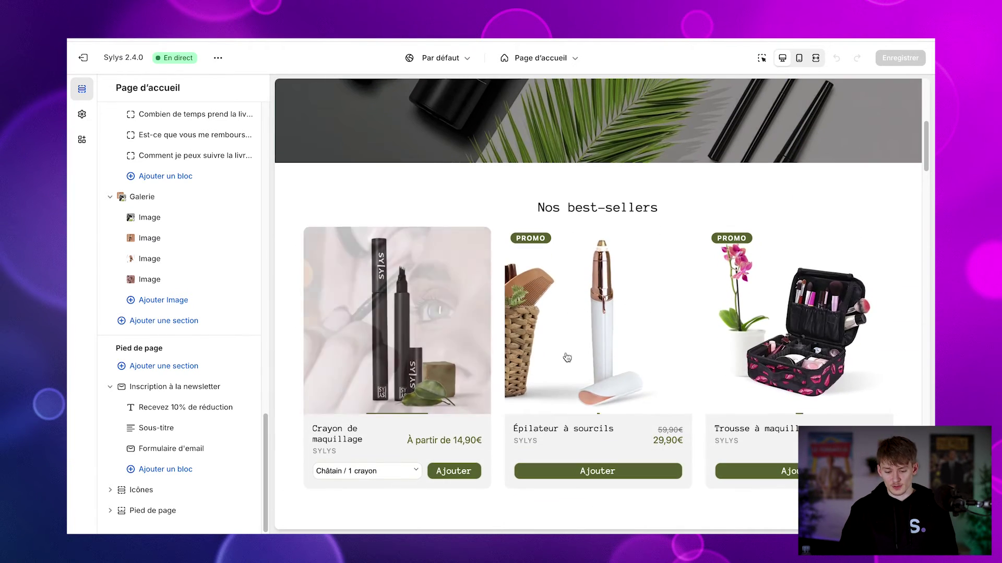
pyautogui.scroll(-1, 490, 330)
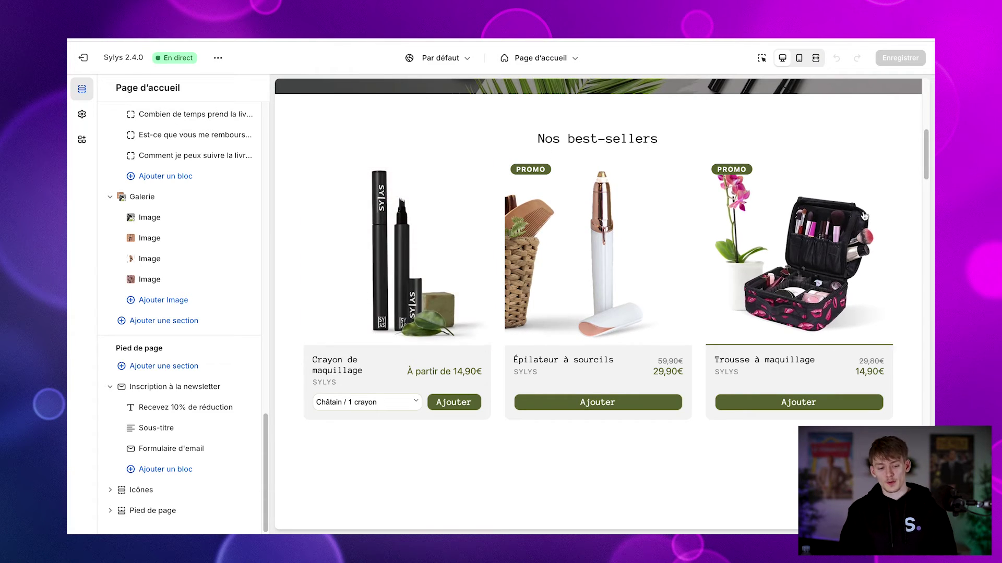
# Examine the section types that can be added to the home page template, from Collection en vedette to Image hotspot
pyautogui.click(171, 322)
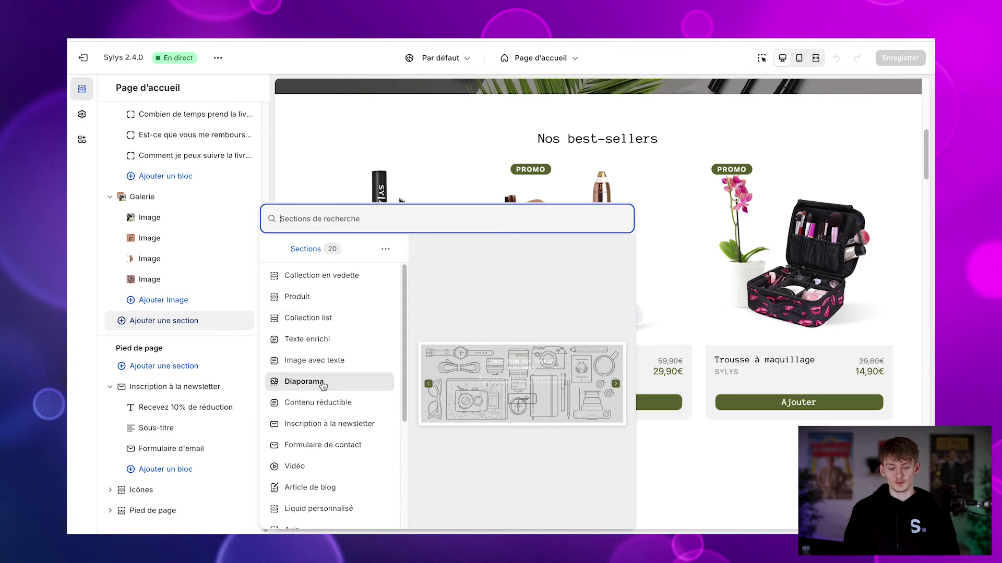
pyautogui.scroll(-2, 323, 385)
pyautogui.scroll(-1, 341, 378)
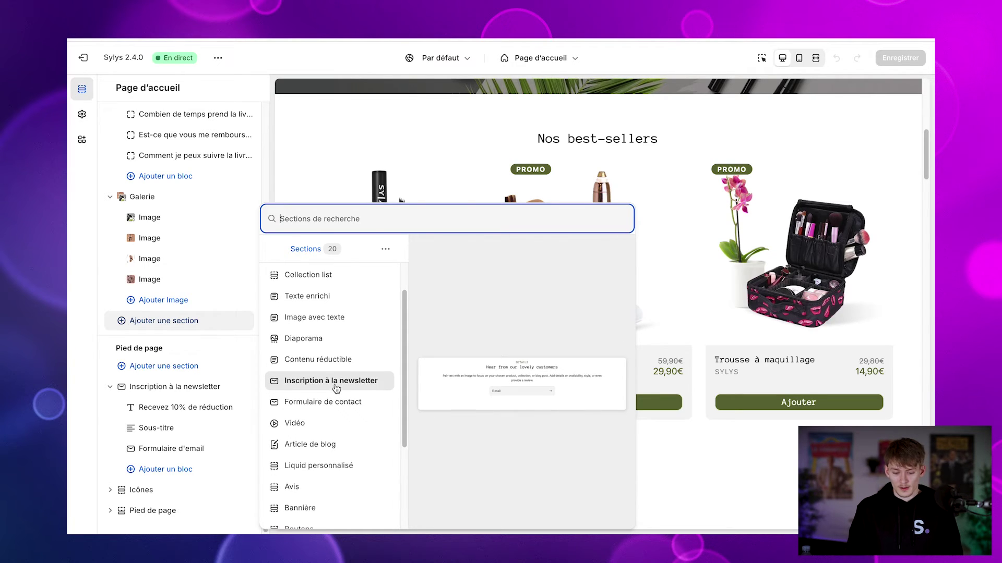
pyautogui.scroll(-1, 338, 385)
pyautogui.scroll(-1, 334, 386)
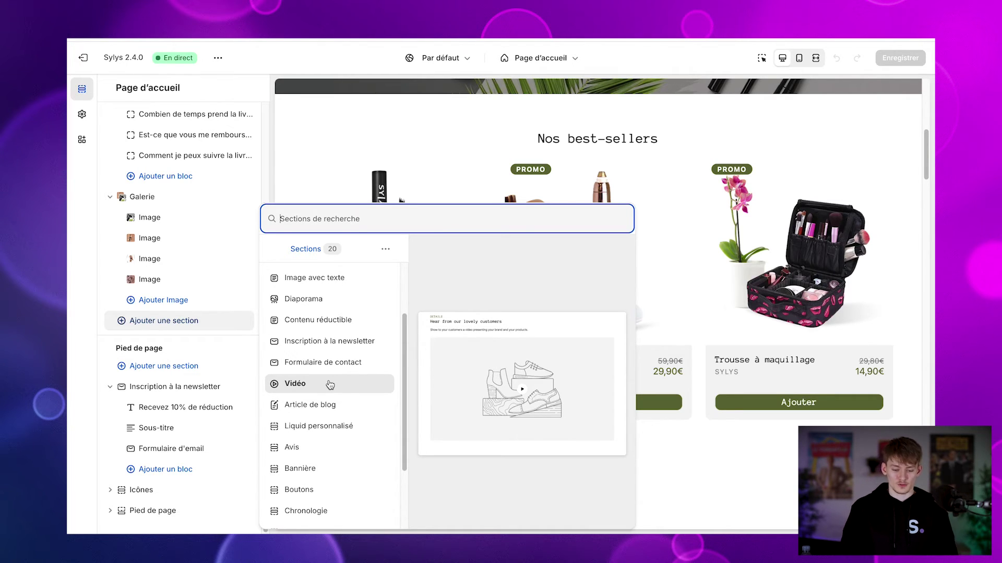
pyautogui.scroll(-1, 331, 384)
pyautogui.scroll(-1, 339, 406)
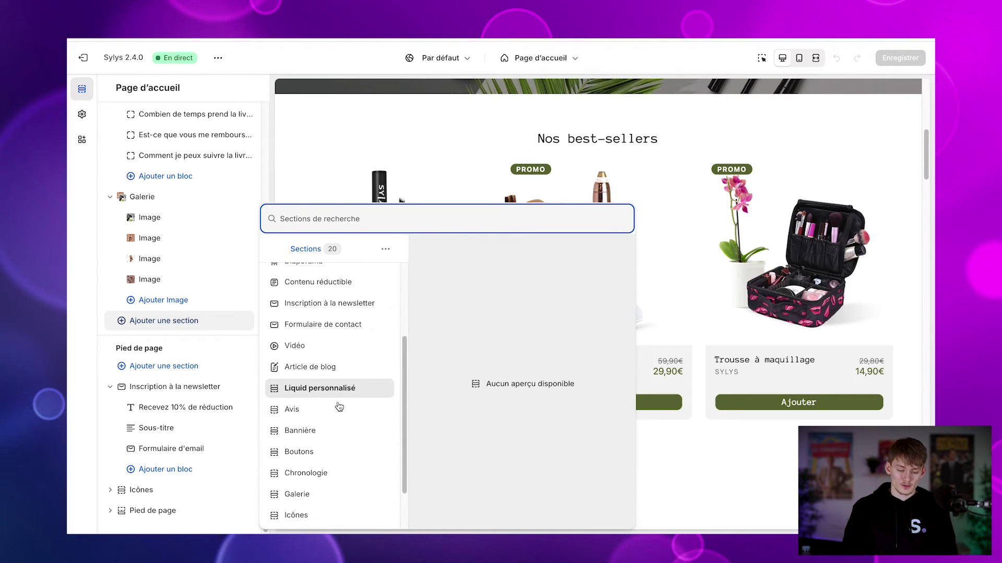
pyautogui.scroll(-1, 348, 394)
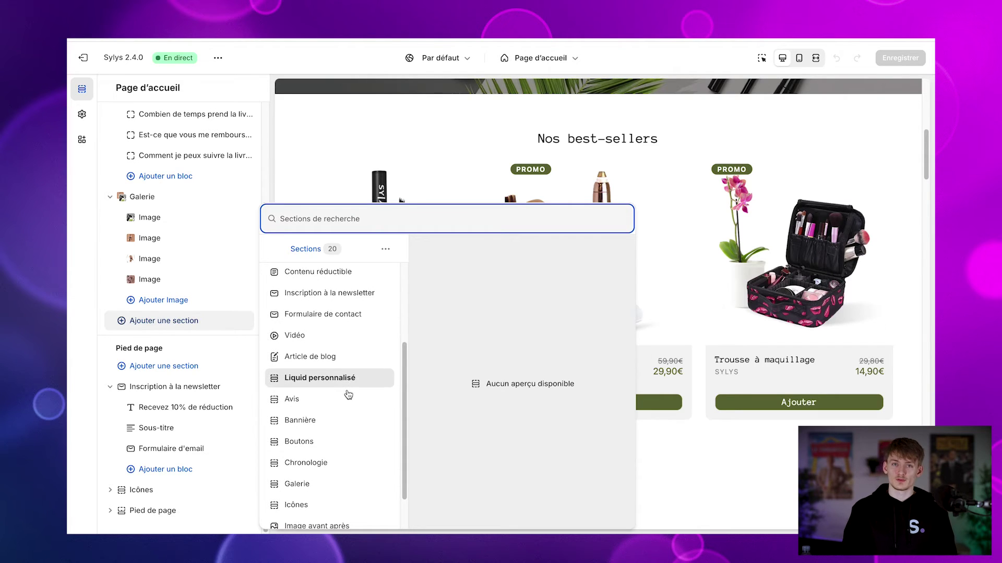
pyautogui.scroll(-1, 334, 400)
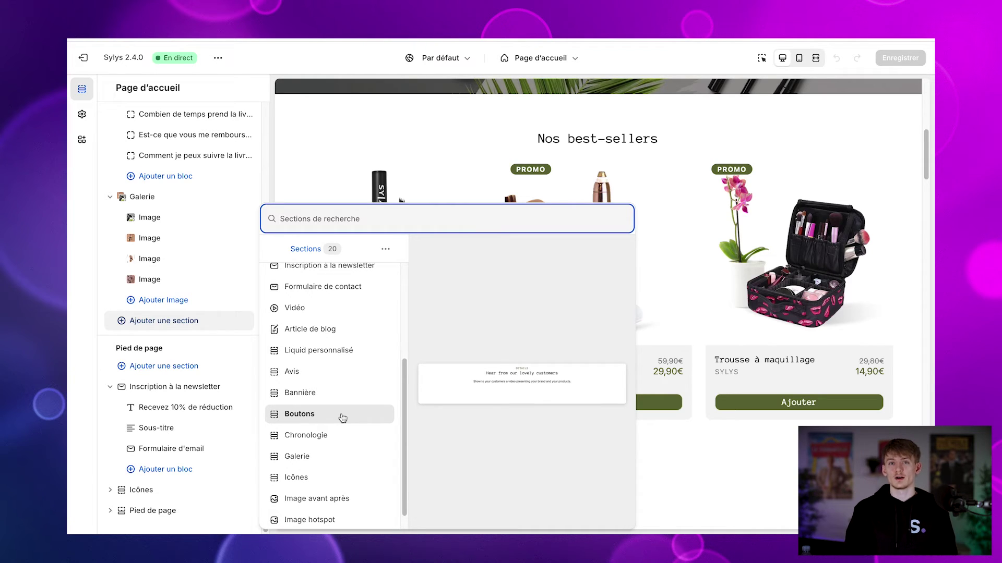
pyautogui.scroll(-1, 339, 422)
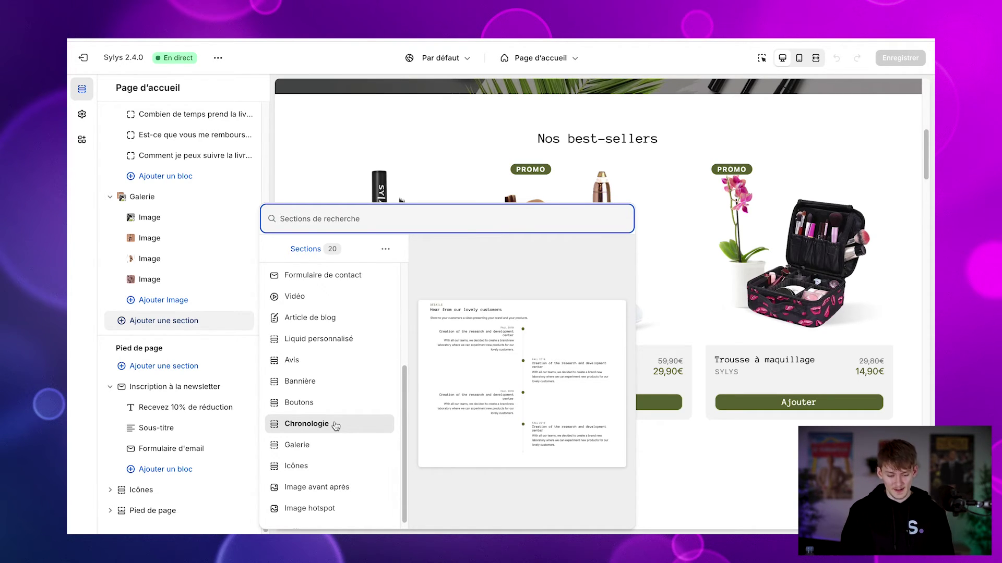
pyautogui.scroll(-1, 318, 429)
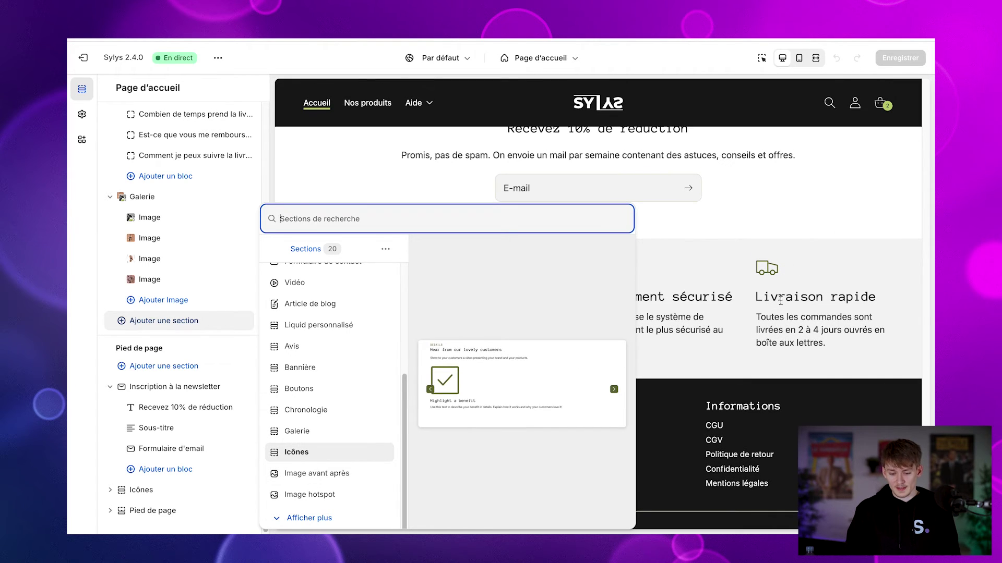
# Close the section list and examine the before/after image section in the home page preview
pyautogui.click(746, 302)
pyautogui.scroll(20, 746, 302)
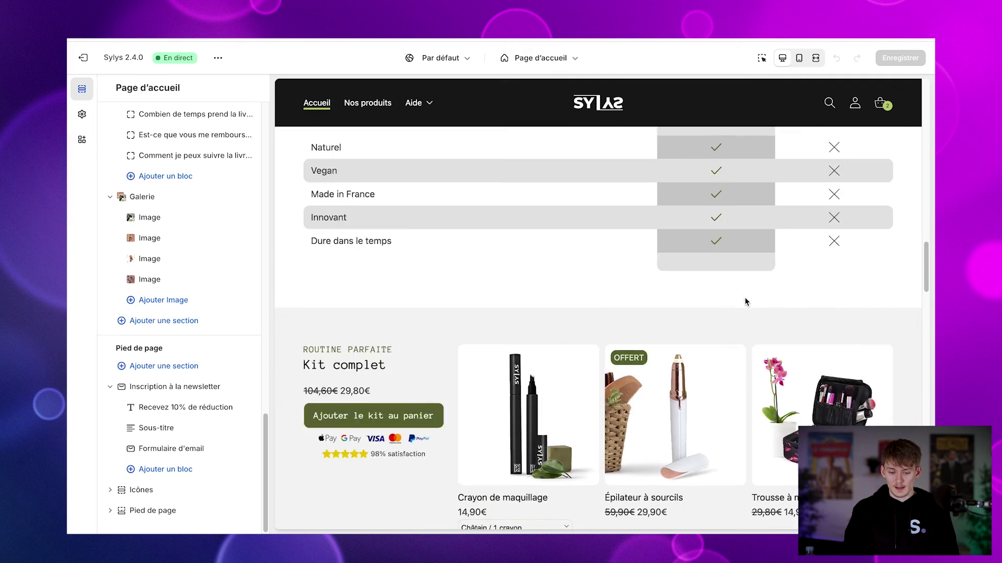
pyautogui.scroll(6, 744, 297)
pyautogui.scroll(-1, 754, 292)
pyautogui.moveTo(450, 330)
pyautogui.mouseDown()
pyautogui.moveTo(330, 330)
pyautogui.moveTo(521, 330)
pyautogui.moveTo(410, 349)
pyautogui.moveTo(474, 328)
pyautogui.moveTo(304, 329)
pyautogui.moveTo(482, 298)
pyautogui.moveTo(358, 325)
pyautogui.moveTo(574, 325)
pyautogui.moveTo(443, 324)
pyautogui.moveTo(452, 348)
pyautogui.mouseUp()
# Expand the list of section types to show more, examine the Liste de comparaison type and find the comparison table in the home page preview
pyautogui.click(164, 321)
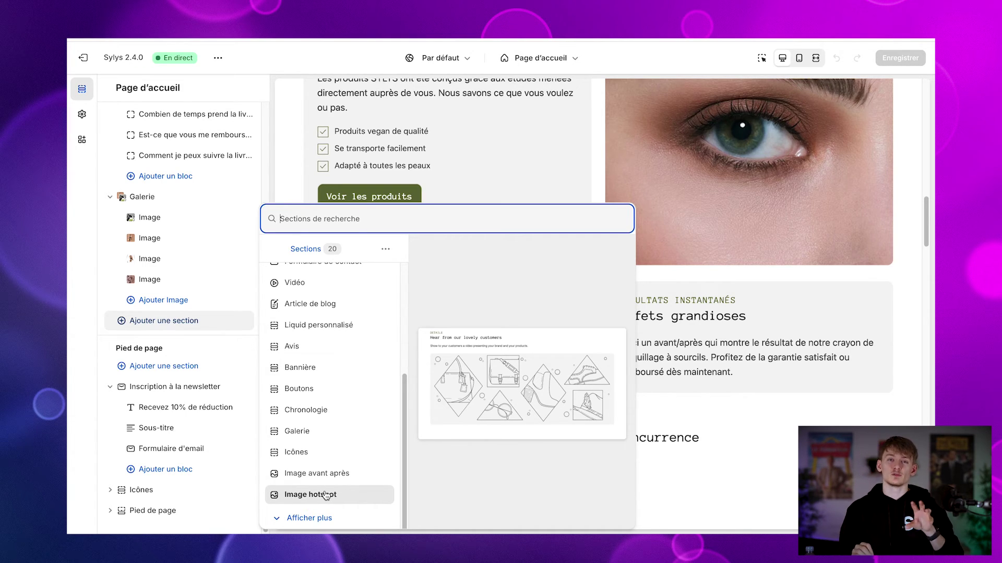
pyautogui.click(309, 518)
pyautogui.scroll(-2, 321, 414)
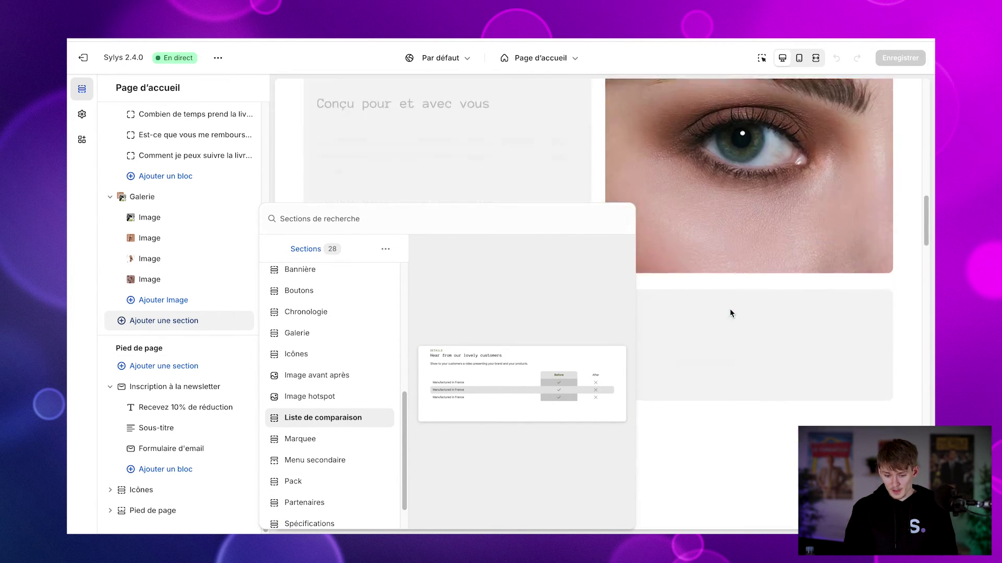
pyautogui.press('Escape')
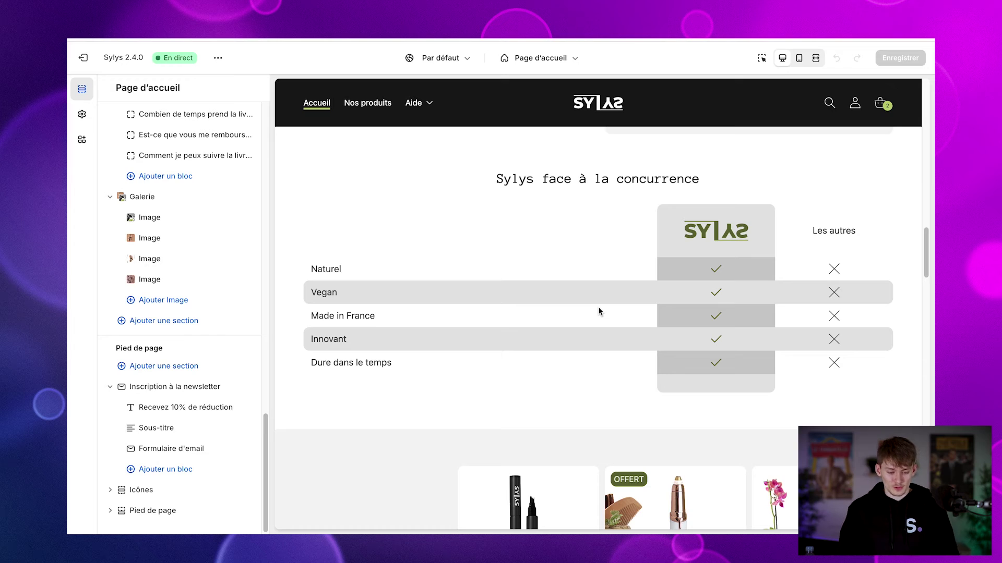
# Look up the Marquee section type and examine the scrolling text band below the best-sellers in the home page preview
pyautogui.click(219, 319)
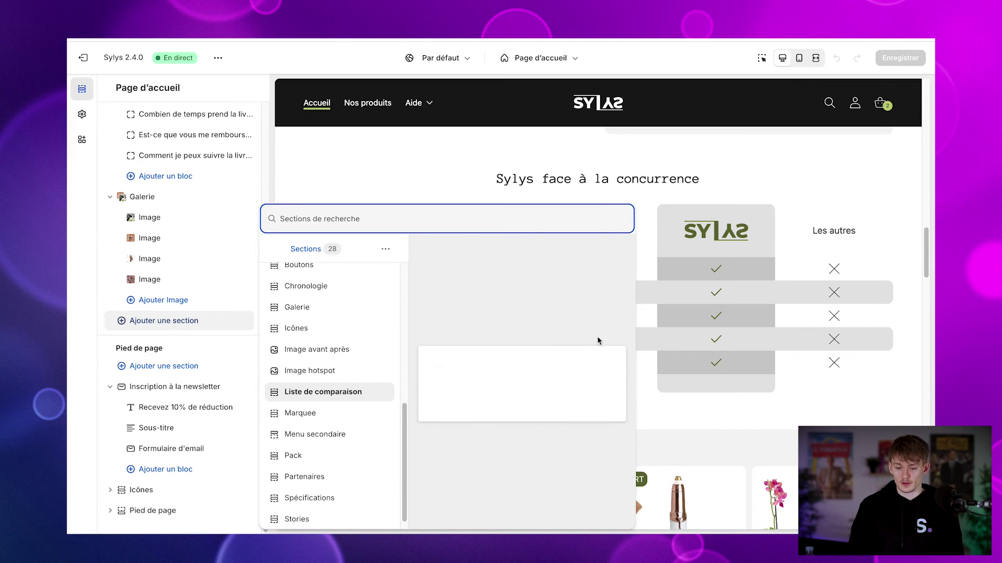
pyautogui.click(701, 297)
pyautogui.scroll(-5, 699, 292)
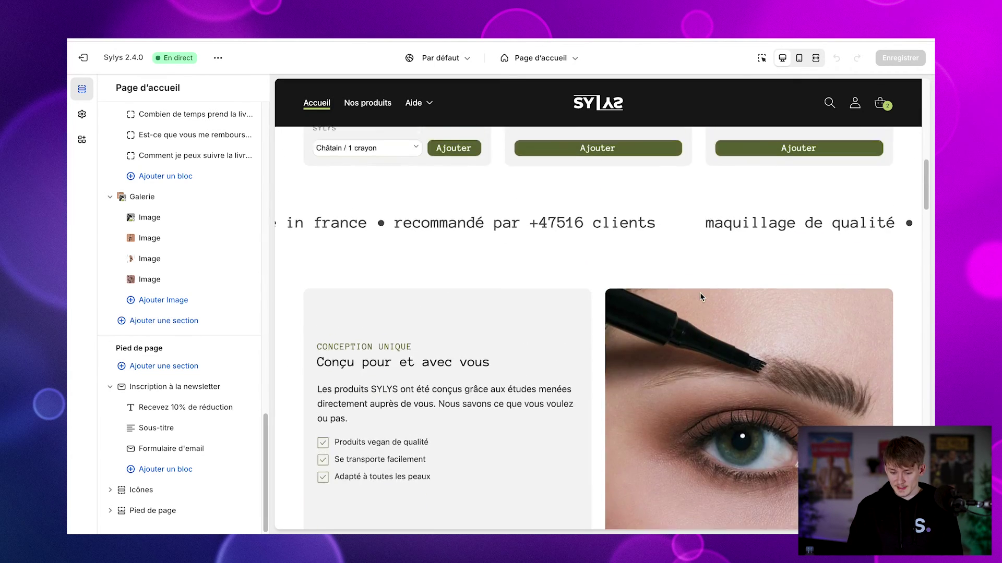
pyautogui.scroll(2, 700, 292)
pyautogui.moveTo(480, 321); pyautogui.dragTo(713, 315)
pyautogui.click(812, 329)
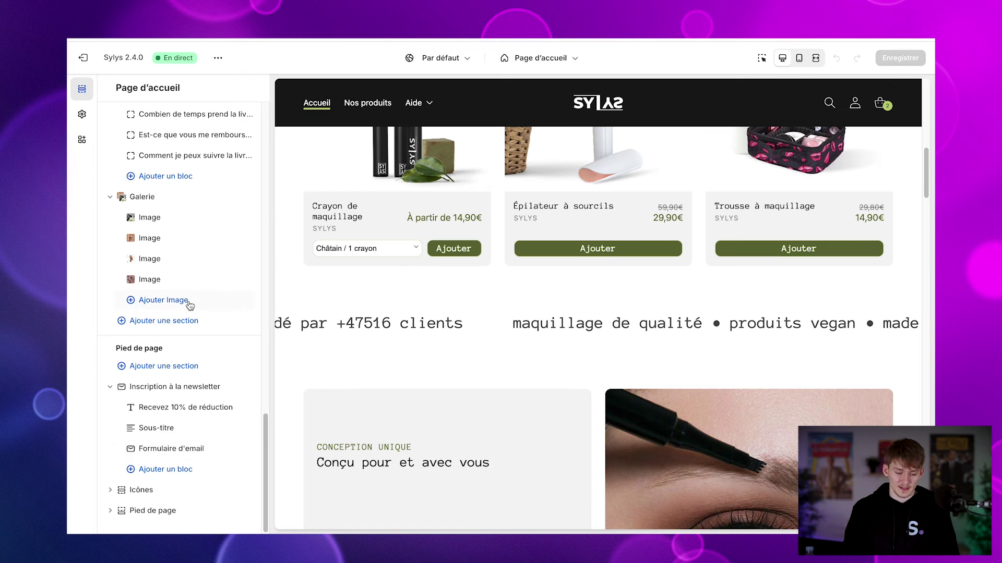
# Look up the Partenaires and Spécifications section types and examine the green eyebrow pencil section with its feature callouts in the preview
pyautogui.click(159, 320)
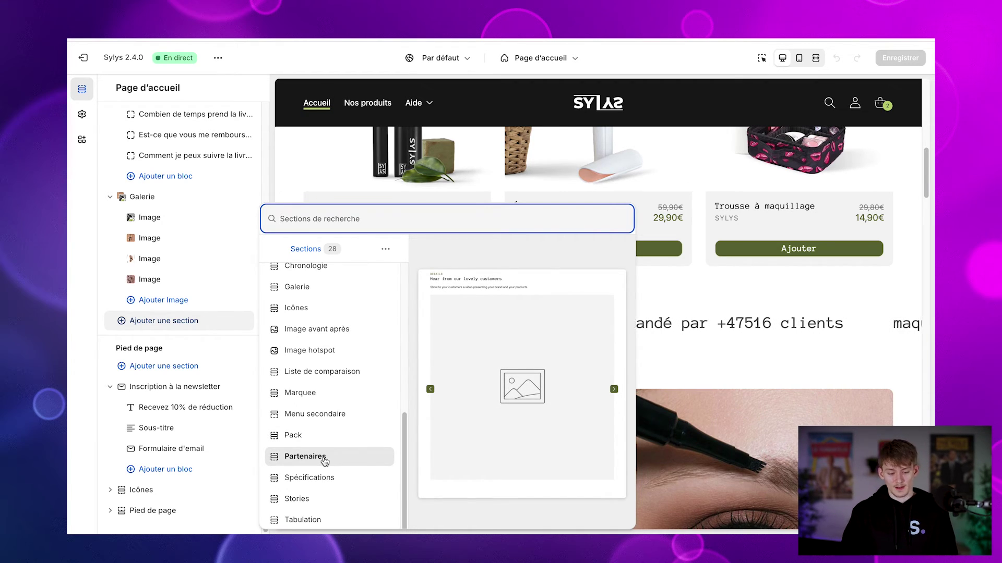
pyautogui.click(728, 370)
pyautogui.scroll(-15, 728, 370)
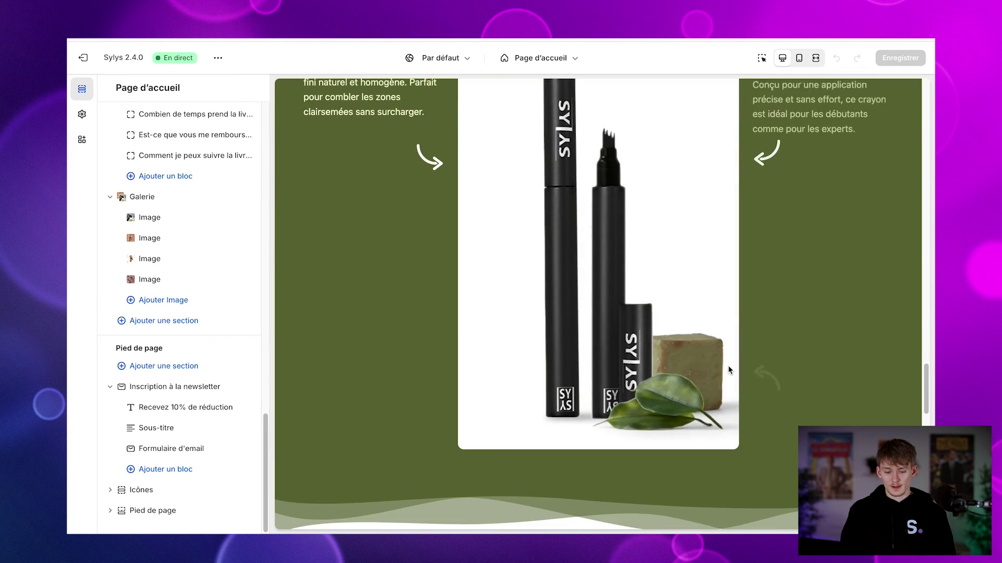
pyautogui.scroll(2, 729, 369)
pyautogui.moveTo(687, 243)
pyautogui.mouseDown()
pyautogui.moveTo(658, 307)
pyautogui.moveTo(677, 251)
pyautogui.mouseUp()
pyautogui.scroll(2, 677, 252)
pyautogui.scroll(-3, 678, 251)
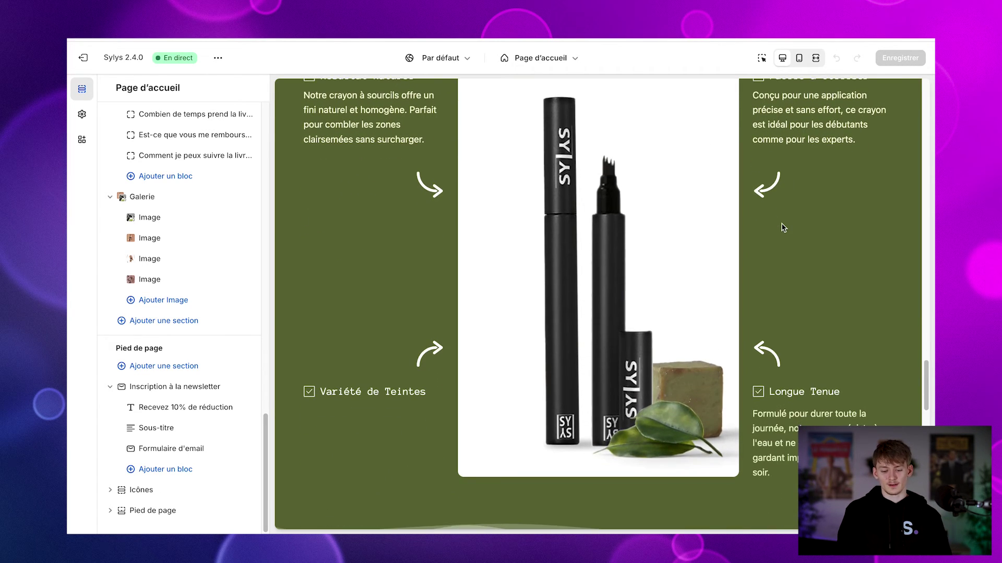
pyautogui.scroll(-2, 777, 261)
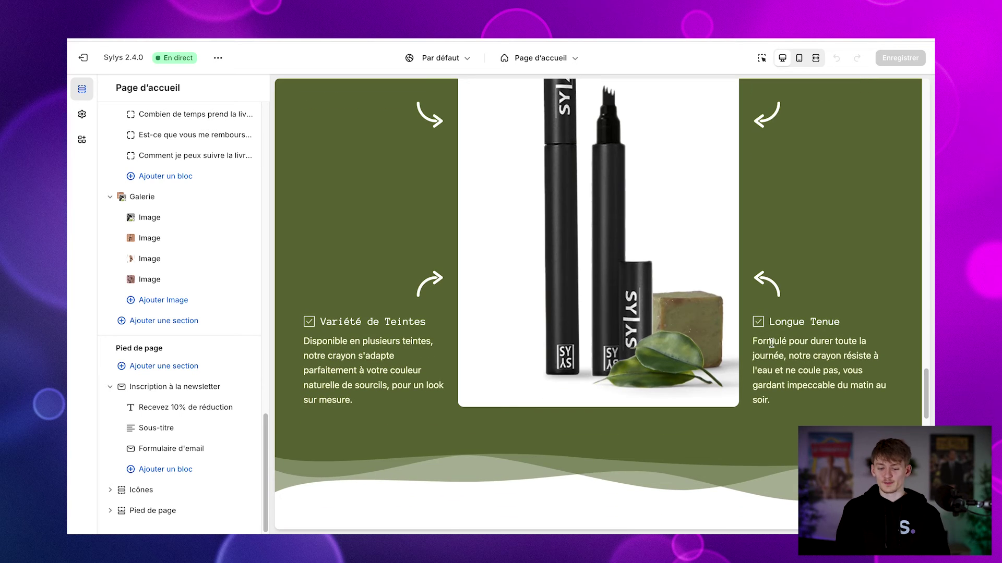
pyautogui.scroll(5, 767, 398)
pyautogui.scroll(-4, 767, 398)
pyautogui.scroll(2, 768, 399)
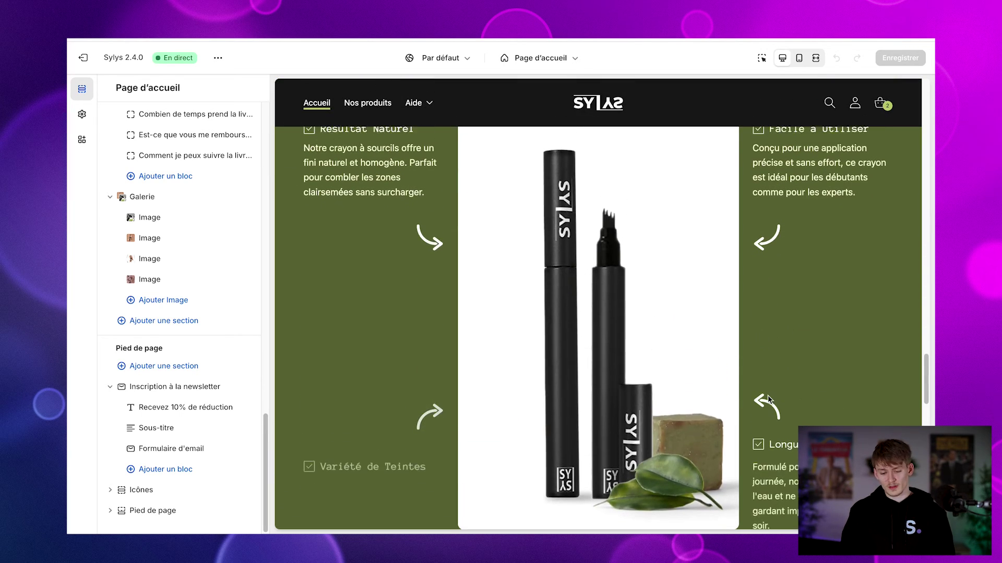
# Look up the Stories section type, then switch to the all-functionalities page template and examine its Stories section
pyautogui.click(190, 324)
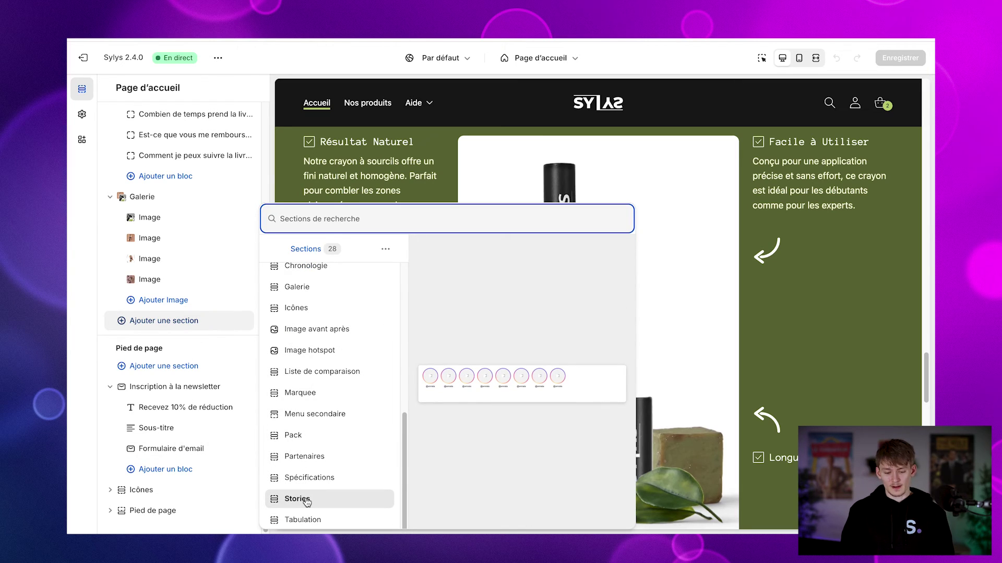
pyautogui.click(540, 57)
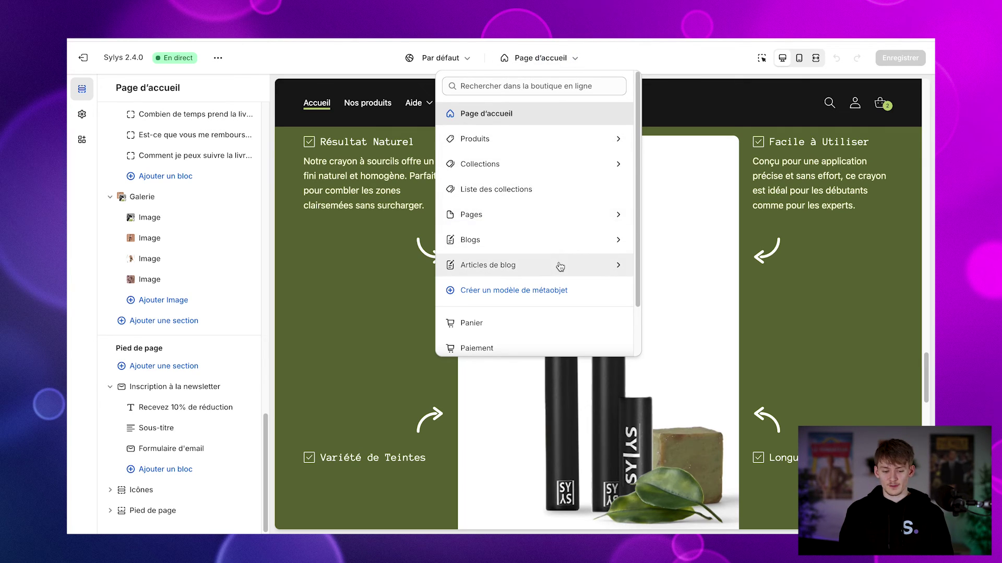
pyautogui.click(565, 208)
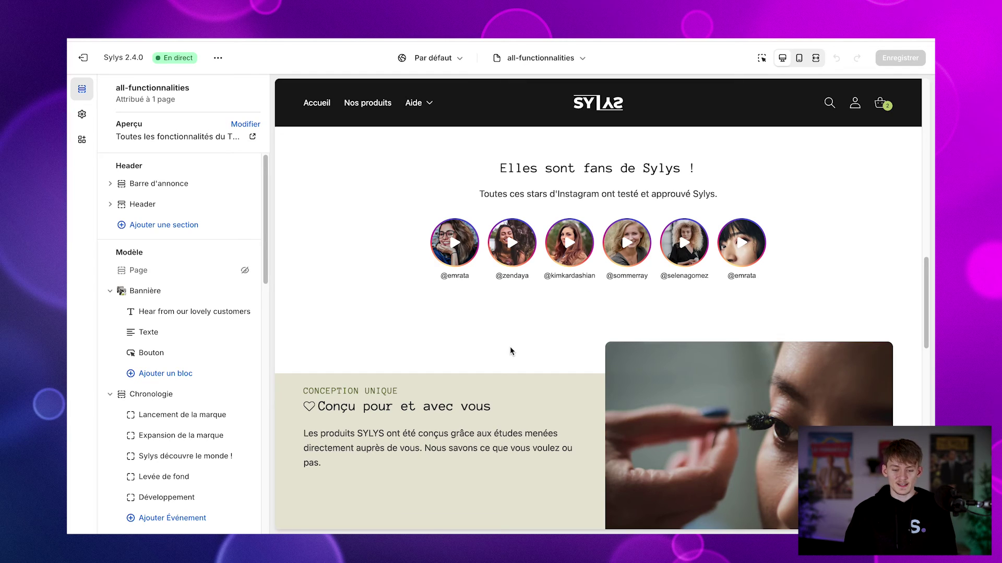
pyautogui.scroll(2, 433, 282)
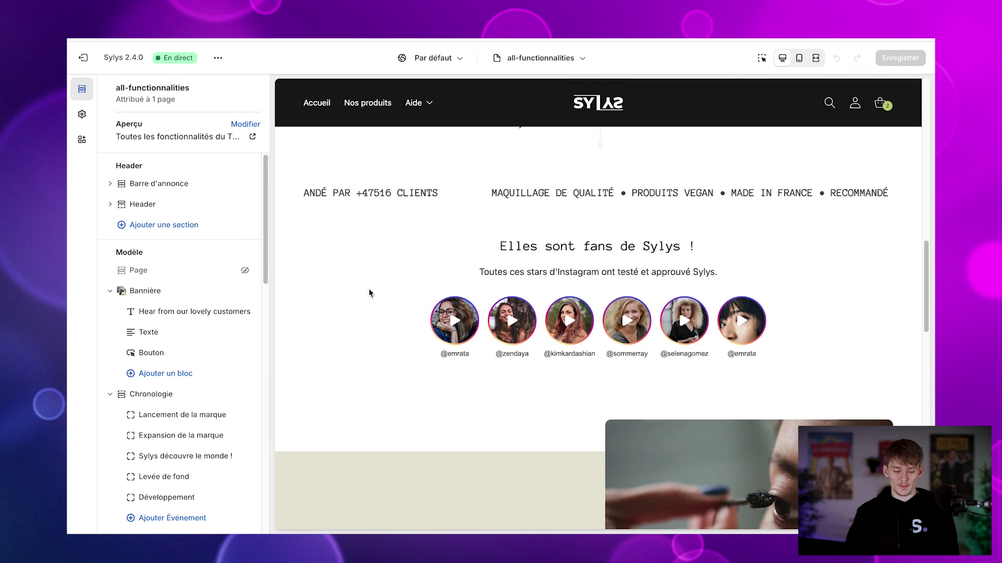
# Try adding a Tabulation section at the end of the all-functionalities template, after the last Image avec texte section
pyautogui.scroll(-10, 129, 342)
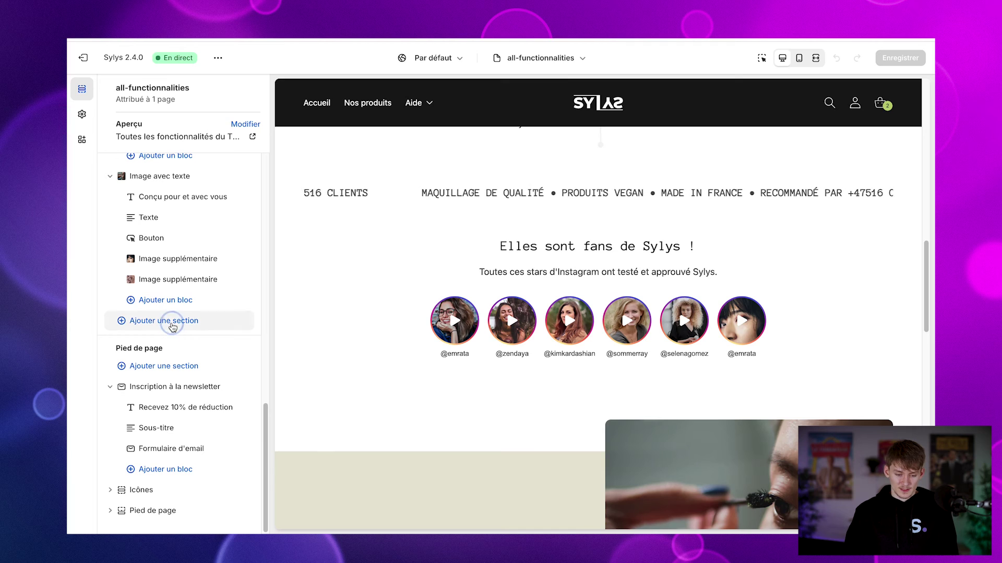
pyautogui.click(149, 321)
pyautogui.click(329, 518)
pyautogui.scroll(-3, 332, 519)
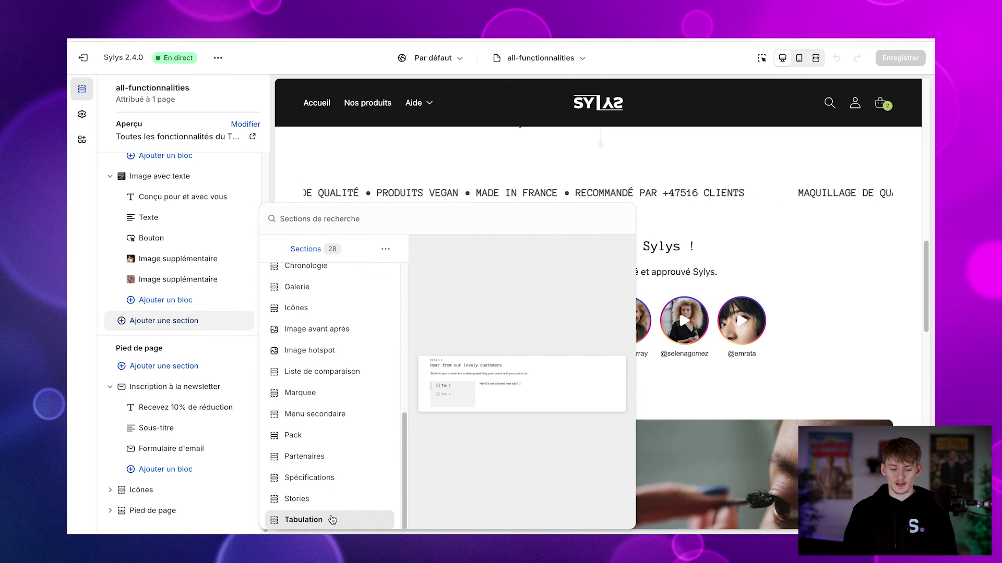
pyautogui.click(331, 520)
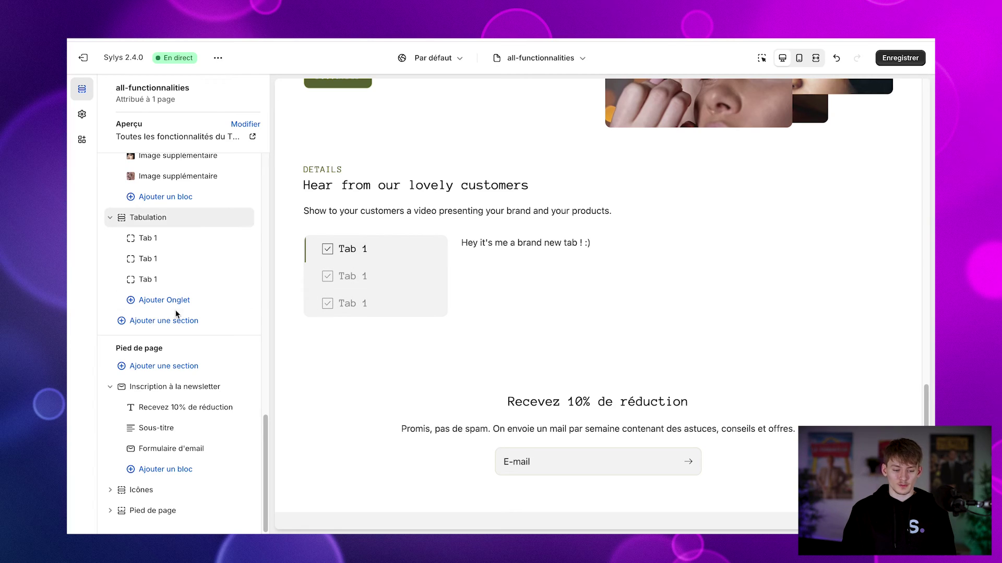
# Check the icon, title, text and page settings of the first tab and delete the Tabulation section
pyautogui.click(151, 243)
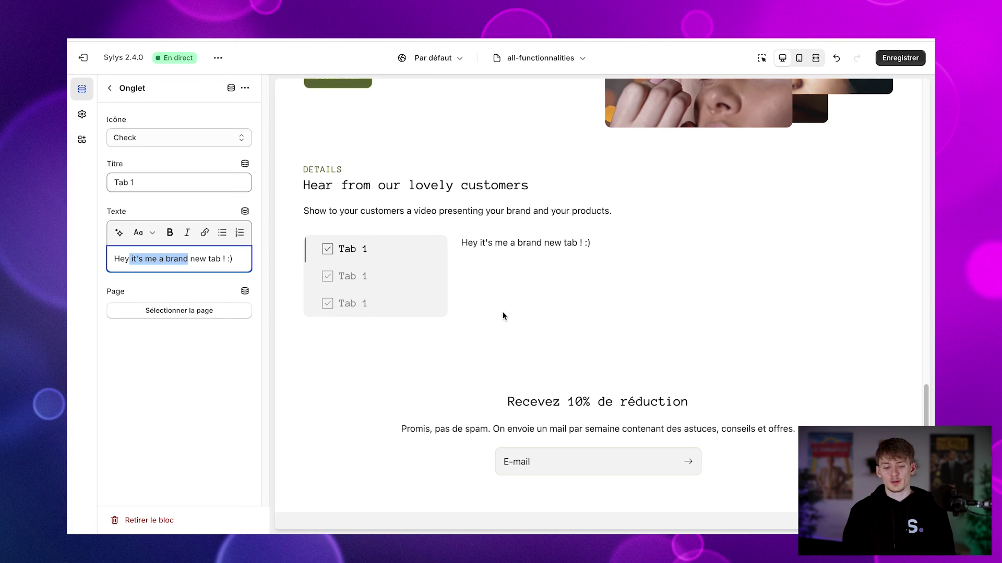
pyautogui.click(111, 89)
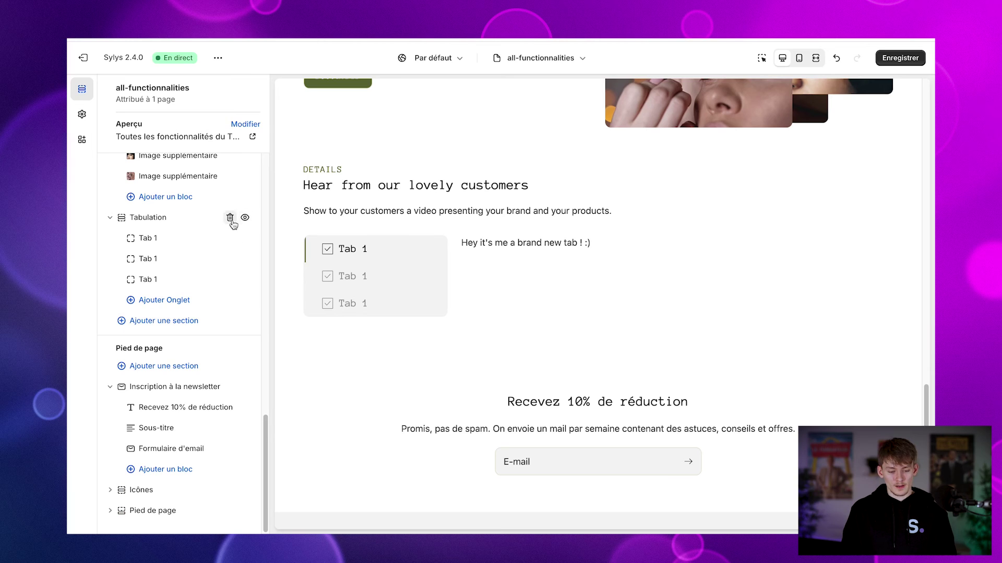
pyautogui.click(230, 217)
# Examine the Largeur de la page options of the template's last Image avec texte section, and return to the store's Accueil page
pyautogui.click(202, 328)
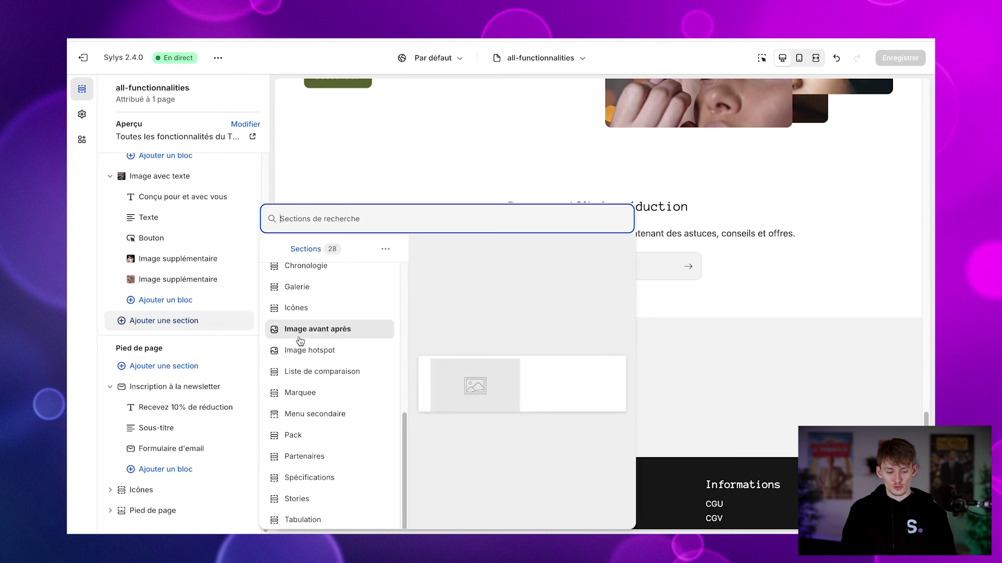
pyautogui.click(377, 136)
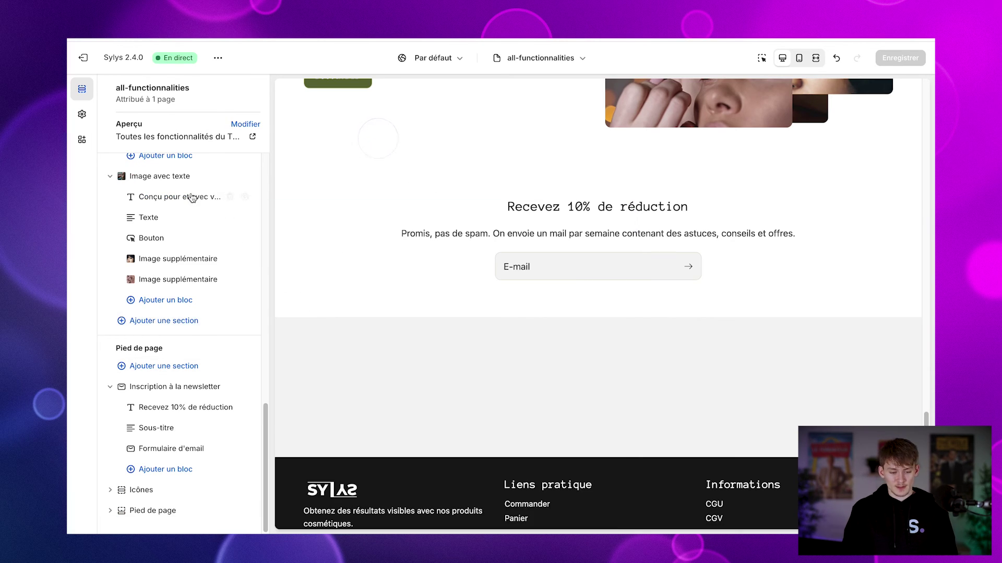
pyautogui.click(156, 177)
pyautogui.scroll(-10, 180, 370)
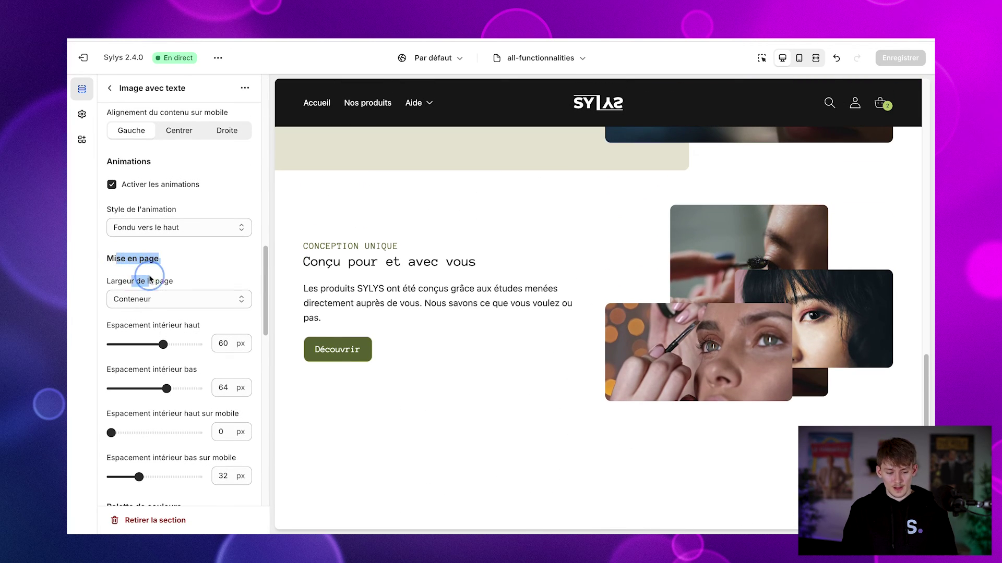
pyautogui.click(164, 292)
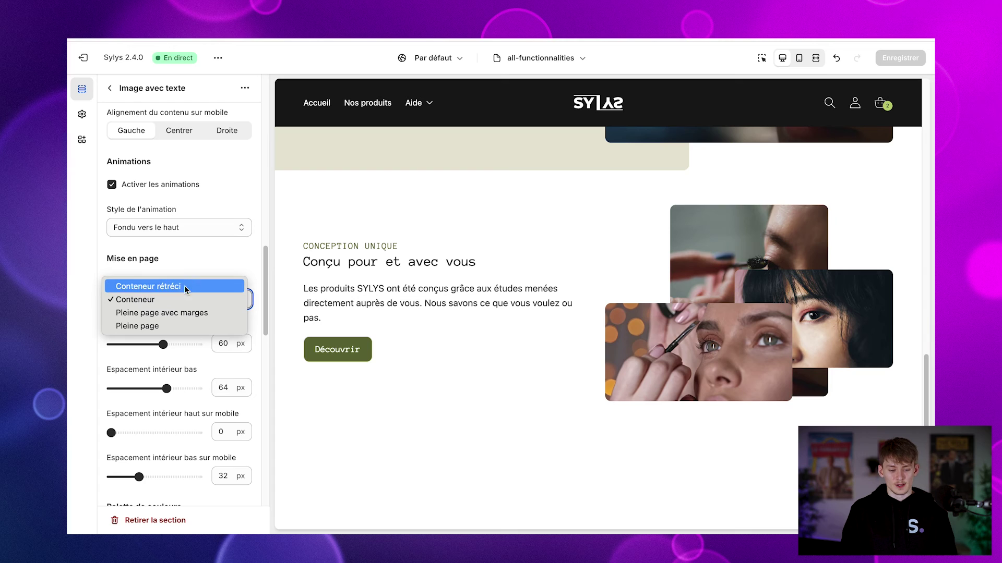
pyautogui.click(251, 247)
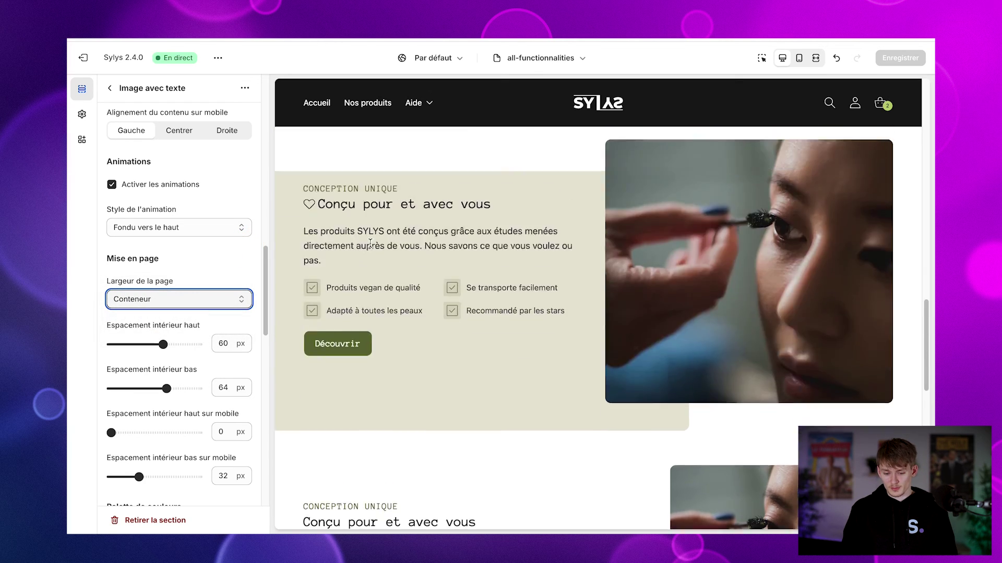
pyautogui.click(317, 103)
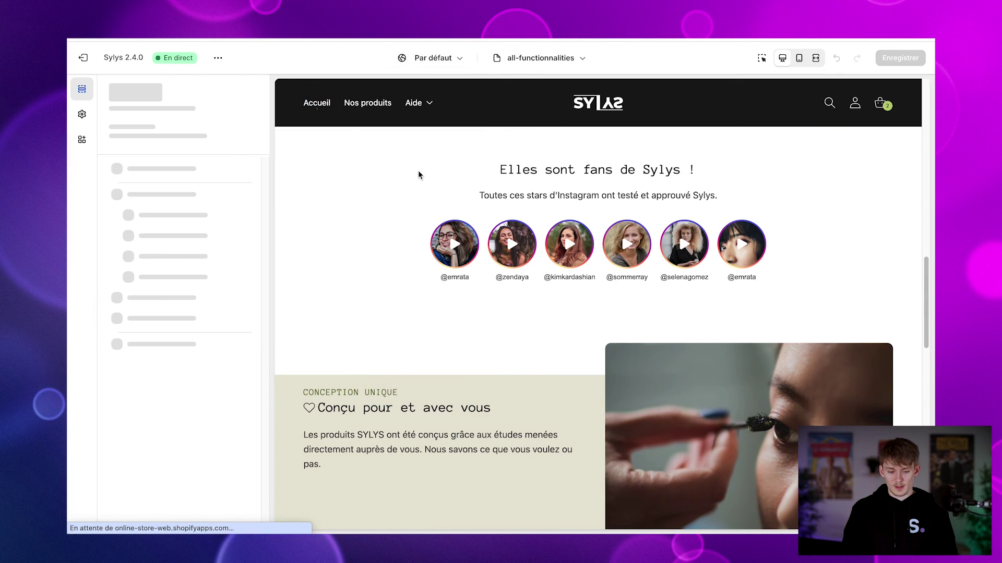
# Open the home page's first Image avec texte section and go to its Mise en page settings
pyautogui.scroll(-5, 436, 343)
pyautogui.scroll(-9, 437, 343)
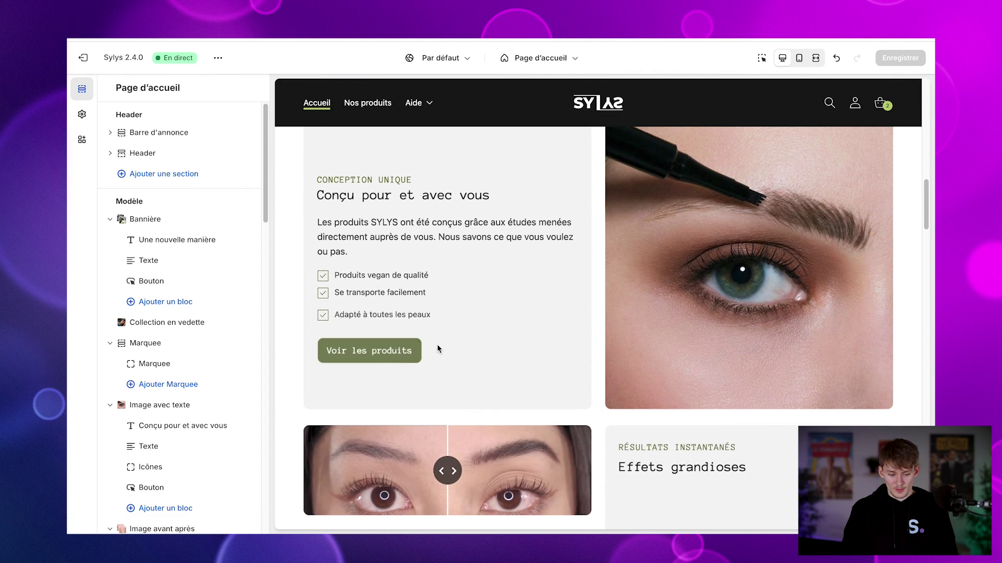
pyautogui.scroll(2, 437, 343)
pyautogui.click(178, 406)
pyautogui.scroll(-10, 177, 409)
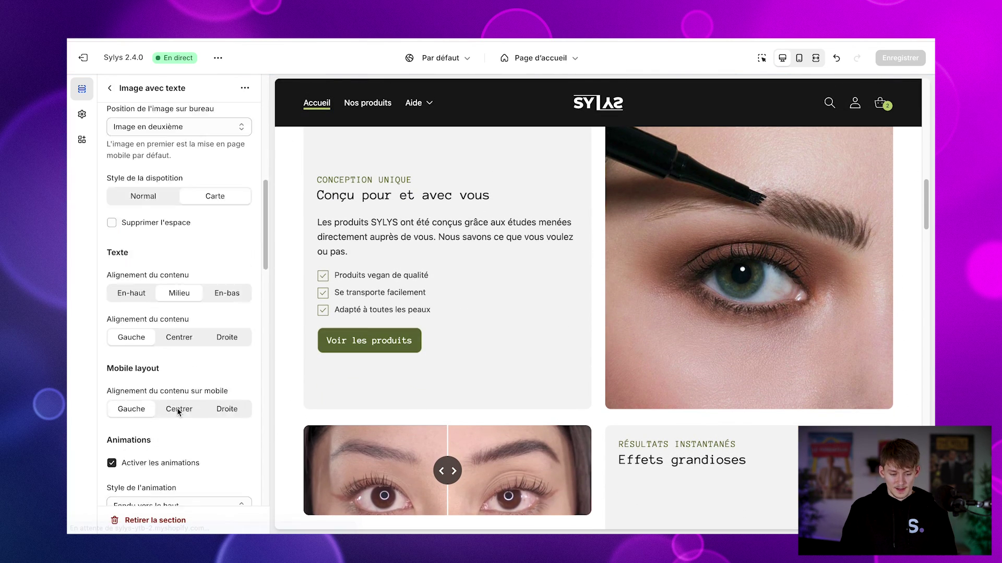
pyautogui.scroll(3, 181, 365)
pyautogui.scroll(2, 577, 230)
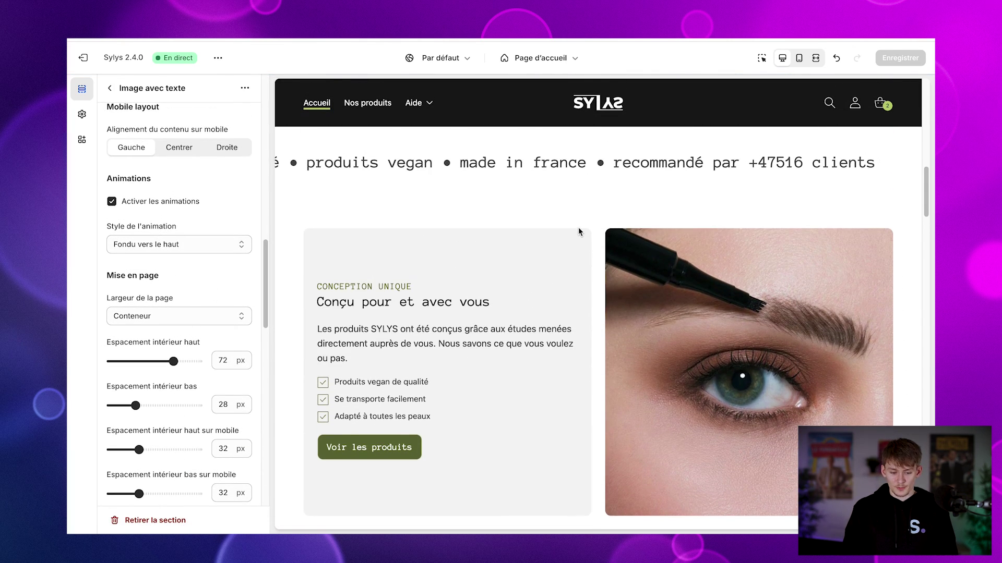
# Switch the section's Largeur de la page through Conteneur rétréci and Pleine page avec marges to Pleine page
pyautogui.click(207, 317)
pyautogui.click(198, 304)
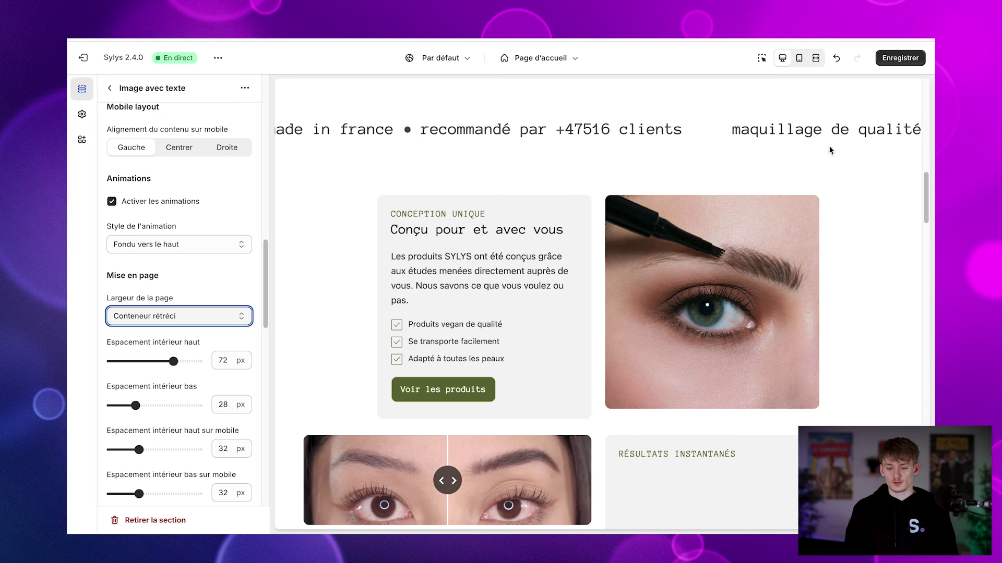
pyautogui.click(238, 316)
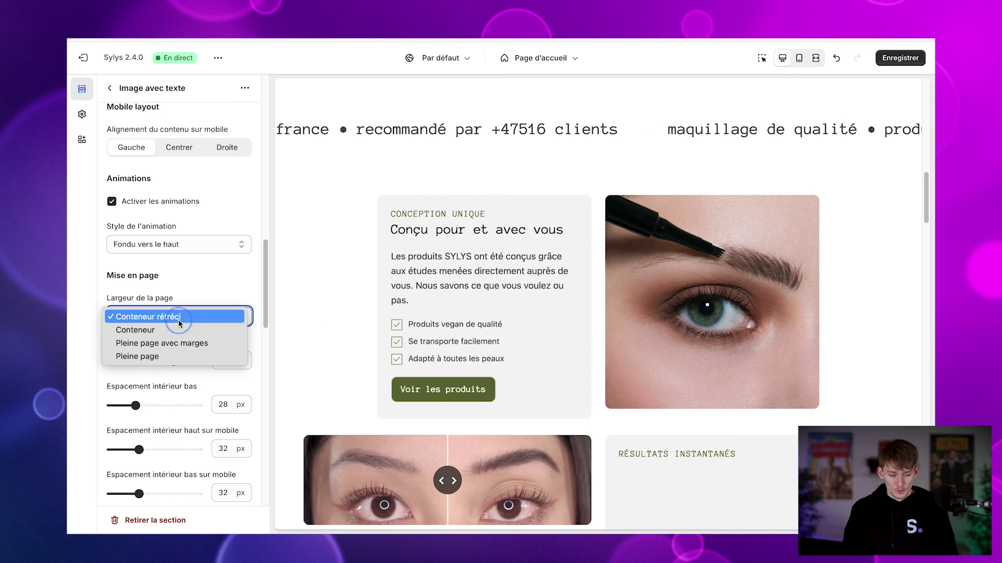
pyautogui.click(177, 343)
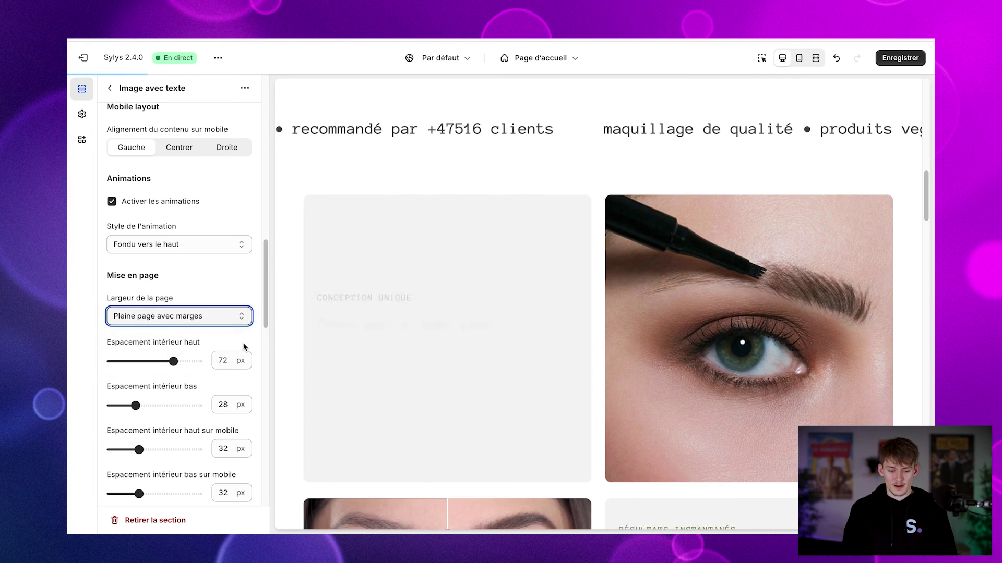
pyautogui.click(226, 314)
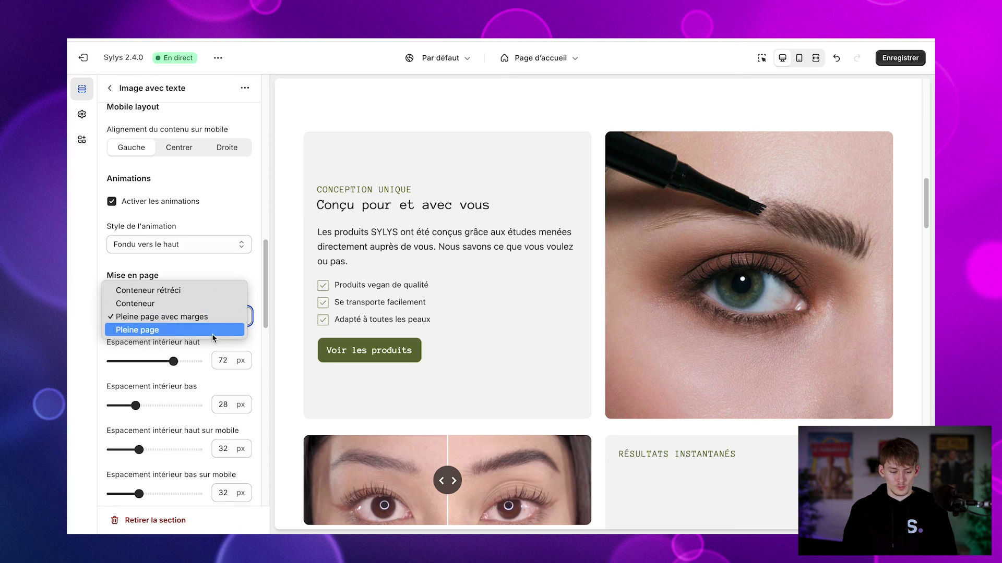
pyautogui.click(216, 334)
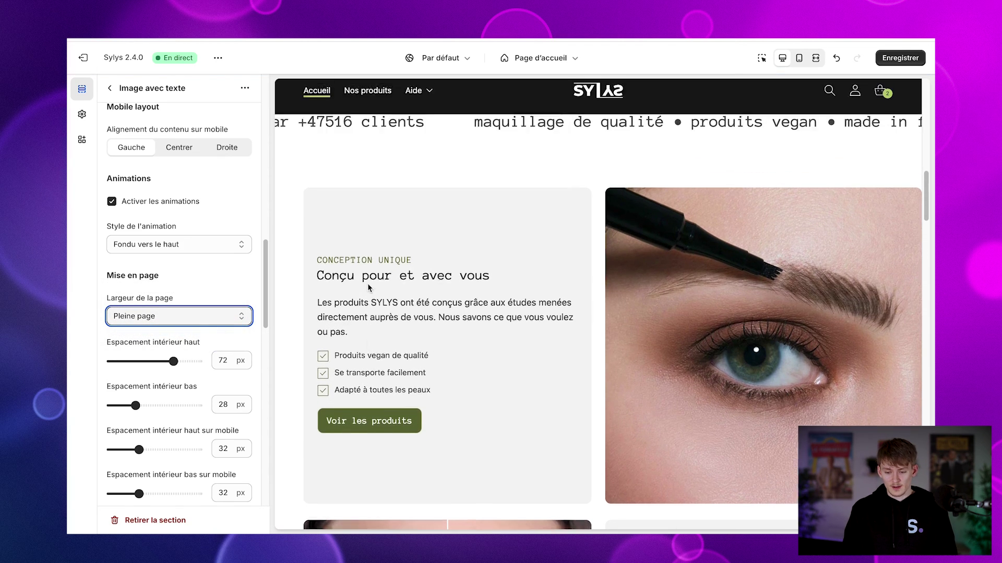
# Try the Normal layout style with Supprimer l'espace enabled on the Image avec texte section
pyautogui.scroll(3, 177, 297)
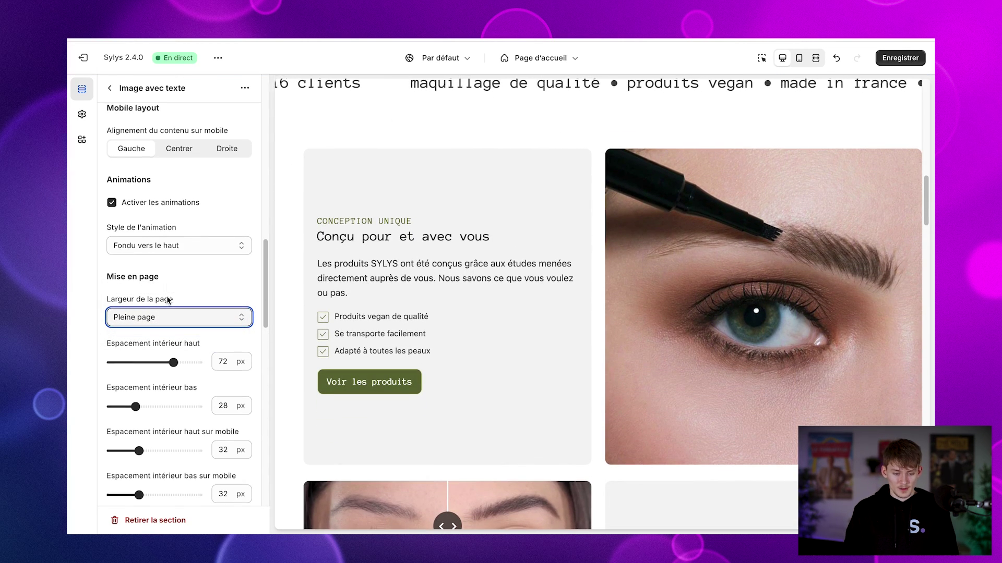
pyautogui.scroll(1, 175, 245)
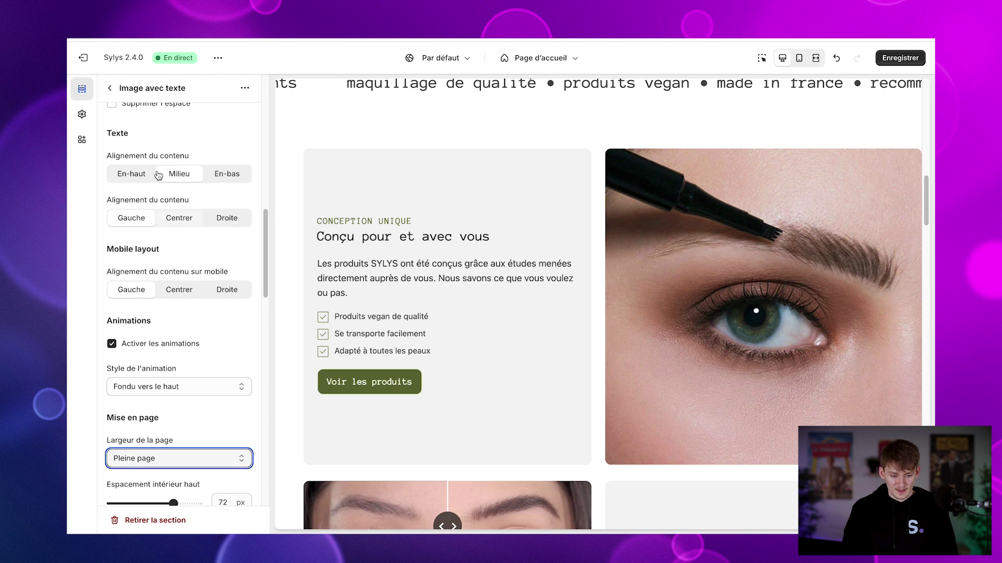
pyautogui.scroll(3, 177, 230)
pyautogui.click(143, 244)
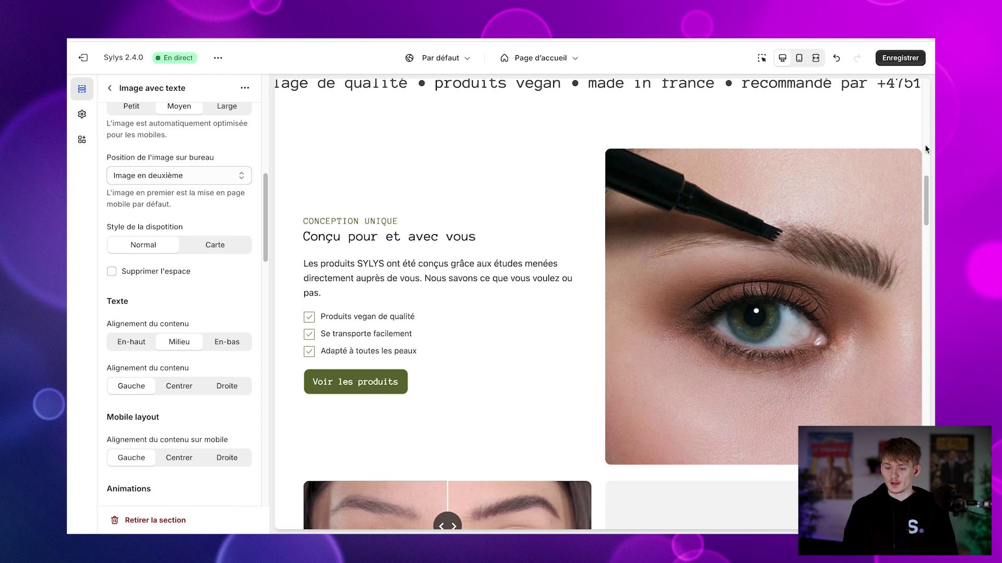
pyautogui.click(179, 272)
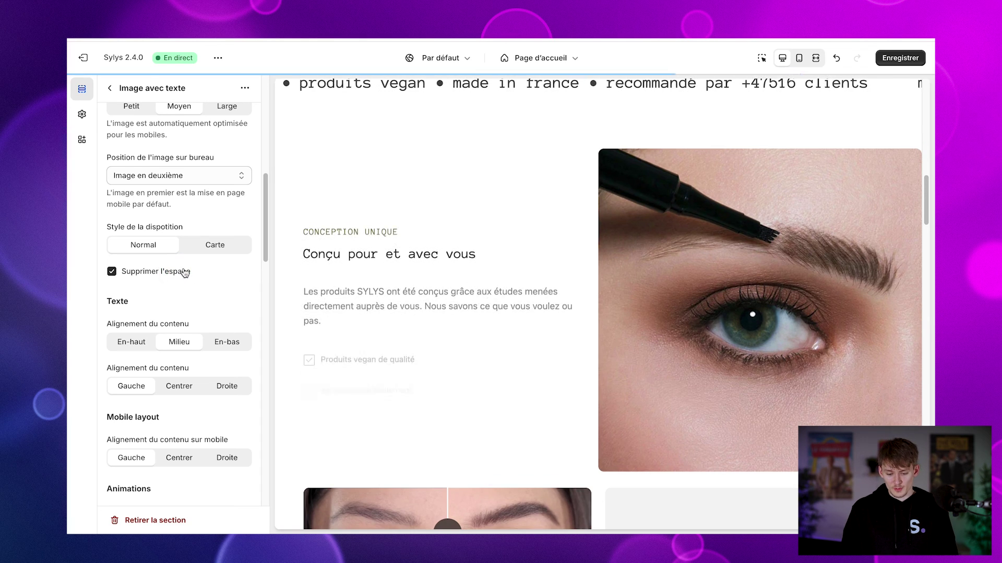
# Turn Supprimer l'espace off and restore the section's Carte layout style
pyautogui.scroll(-3, 609, 299)
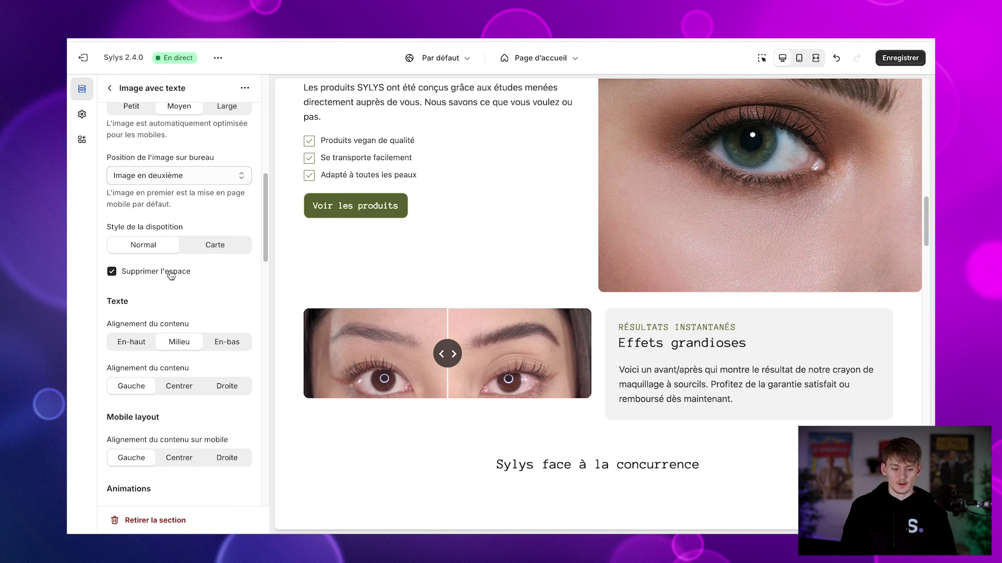
pyautogui.click(222, 245)
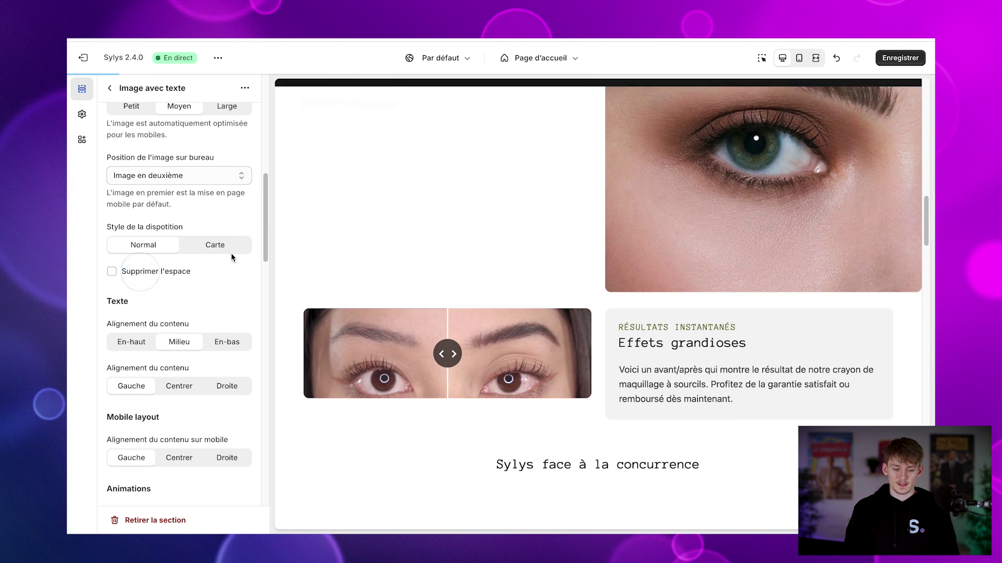
pyautogui.scroll(-15, 219, 313)
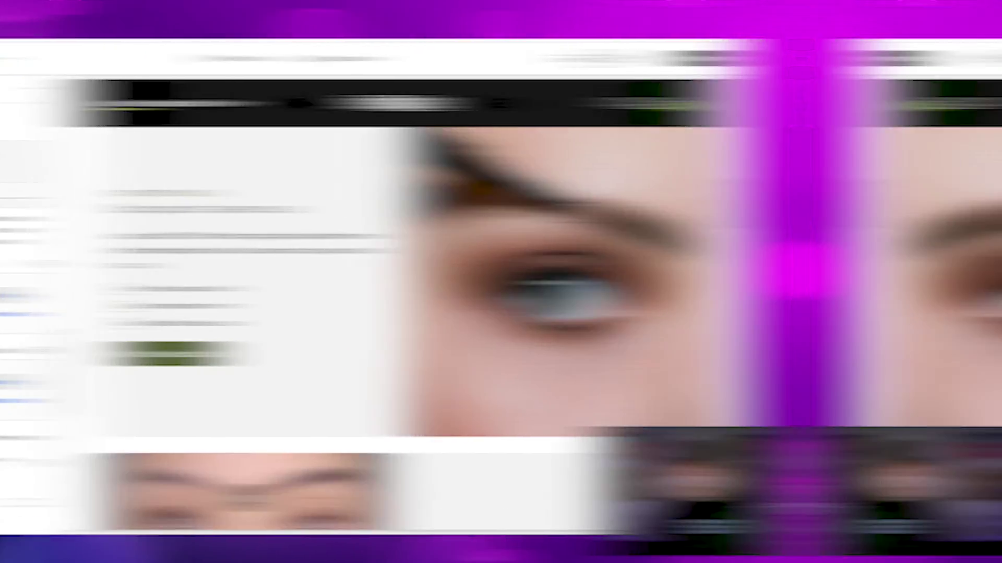